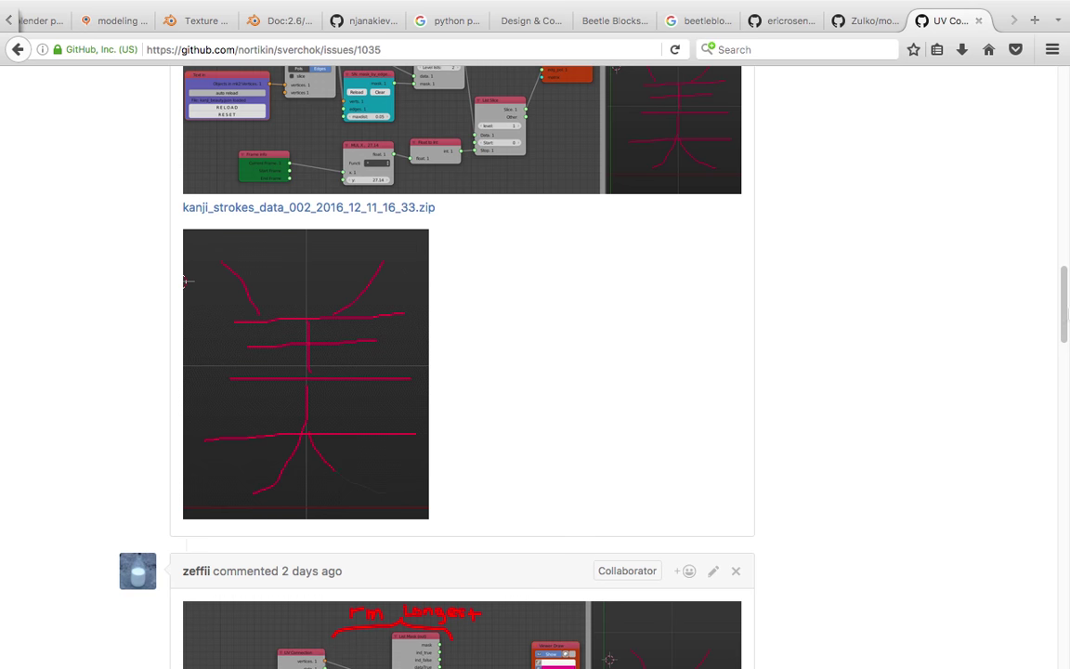
- Look through the UV Connection issue's comments, from the Grease Pencil stroke code down to the kanji node setup and stroke animation
left_click_drag(1065, 303, 1064, 167)
scroll(538, 471, "down", 1)
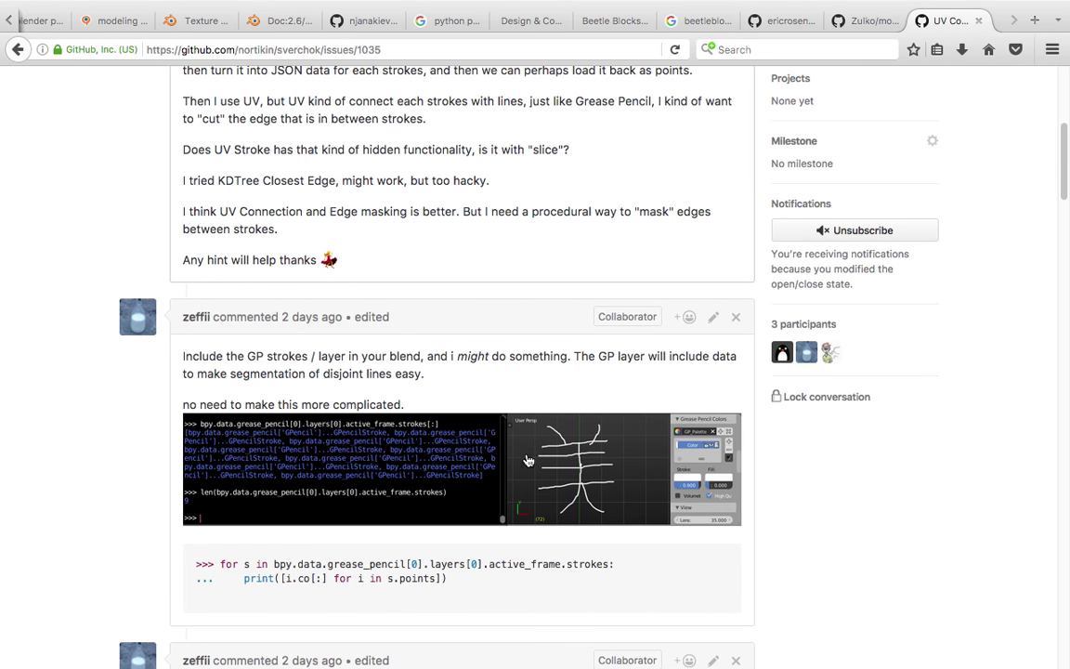
scroll(650, 436, "down", 1)
scroll(632, 389, "down", 1)
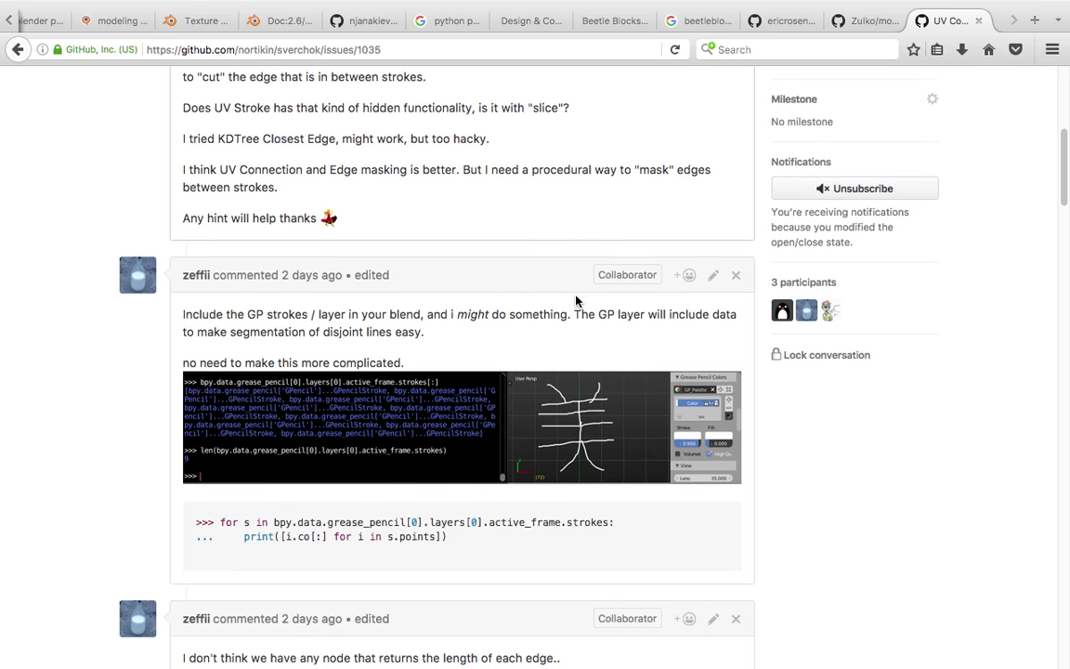
scroll(511, 278, "down", 1)
scroll(650, 297, "down", 1)
scroll(553, 307, "down", 3)
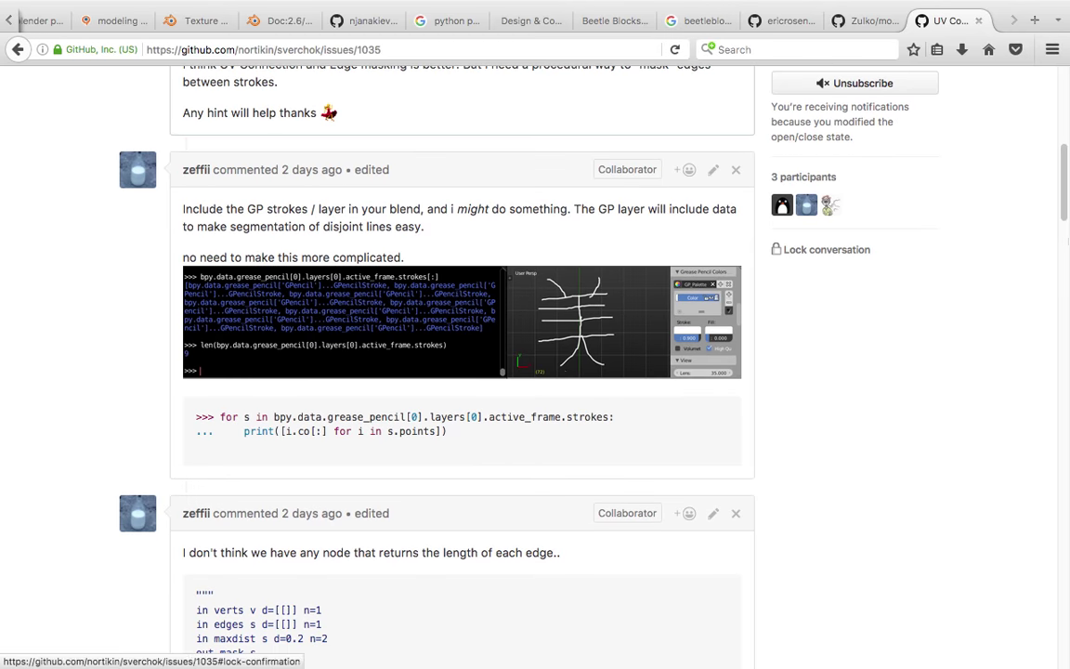
scroll(863, 258, "down", 10)
scroll(643, 428, "down", 7)
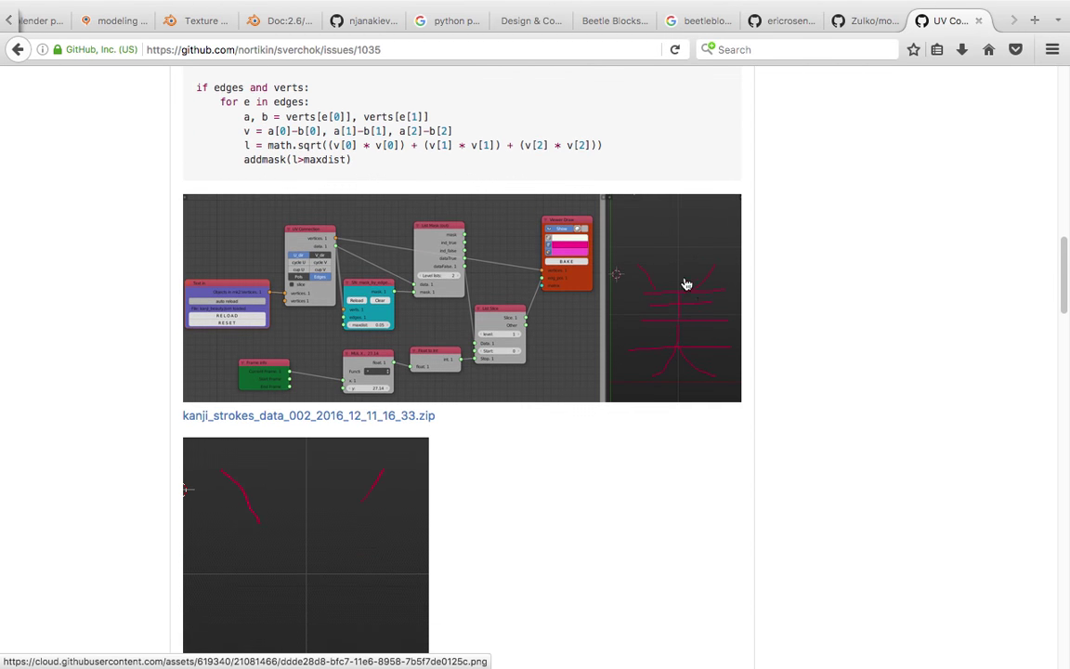
scroll(715, 291, "down", 1)
scroll(637, 333, "down", 1)
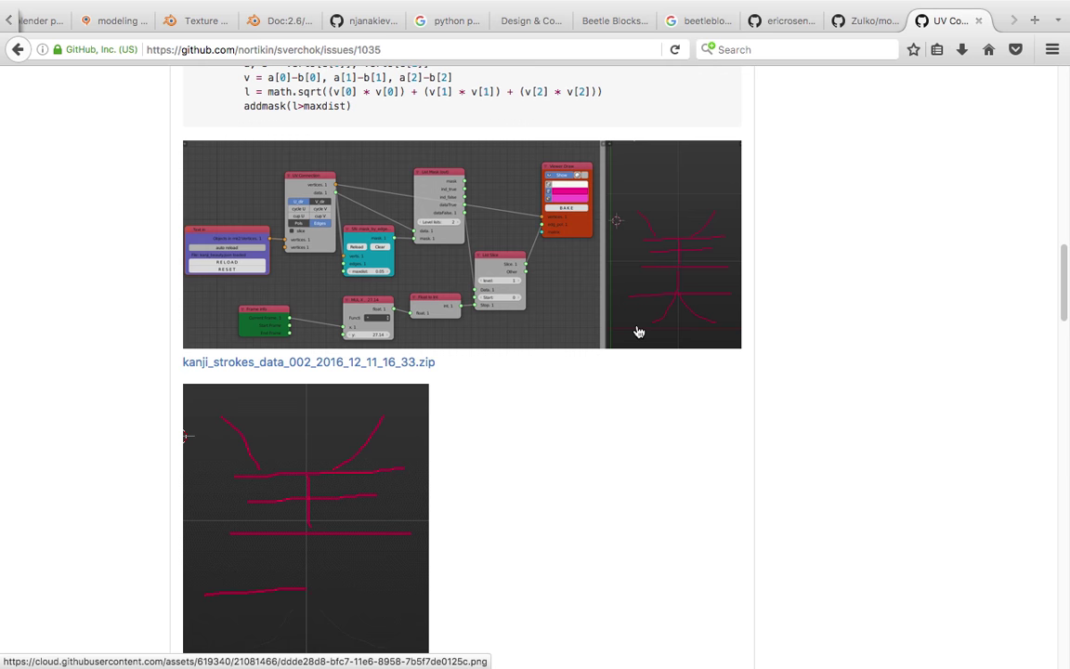
scroll(639, 331, "down", 2)
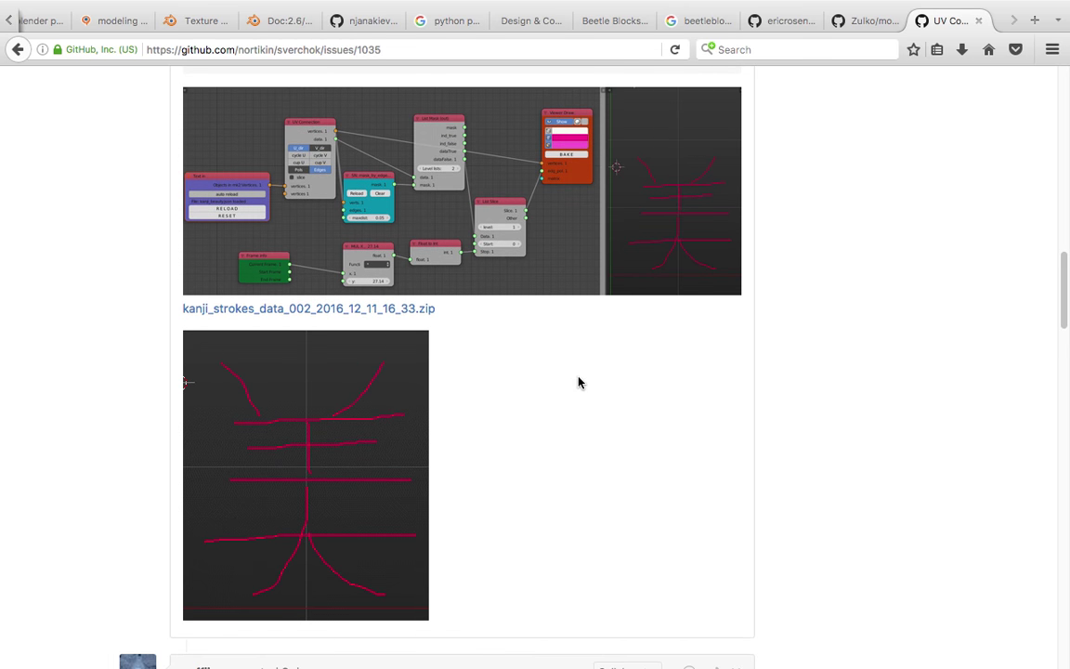
- Read the issue again from its opening Kanji stroke tracer description down to the comment with the Grease Pencil node-tree screenshot
left_click_drag(1067, 299, 1049, 178)
scroll(1050, 183, "up", 8)
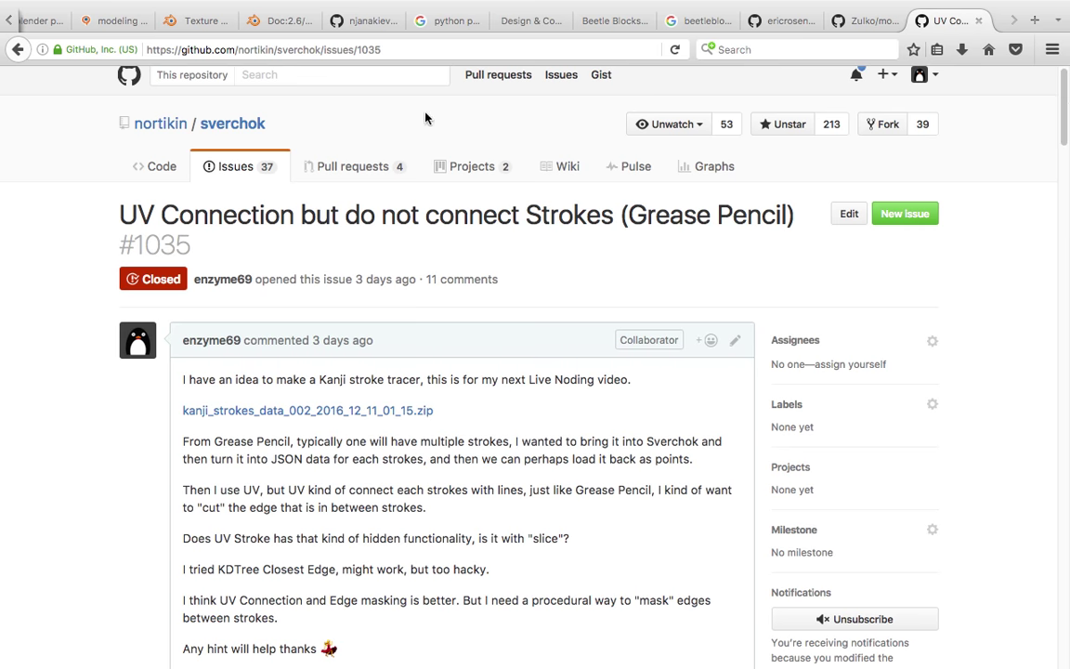
scroll(1066, 165, "down", 6)
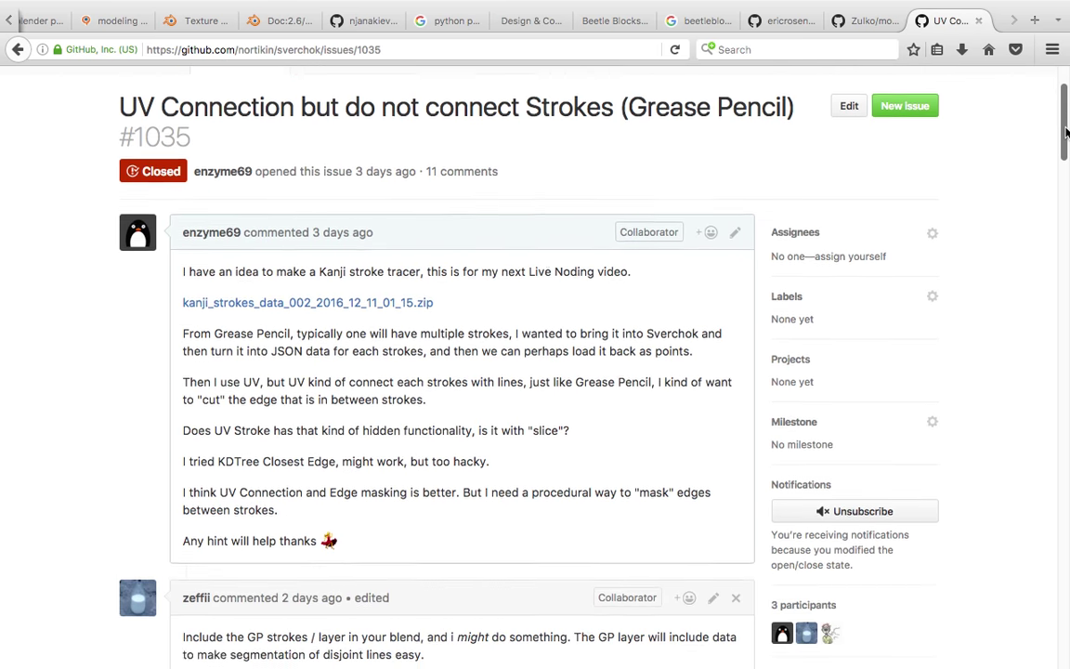
scroll(1065, 166, "down", 10)
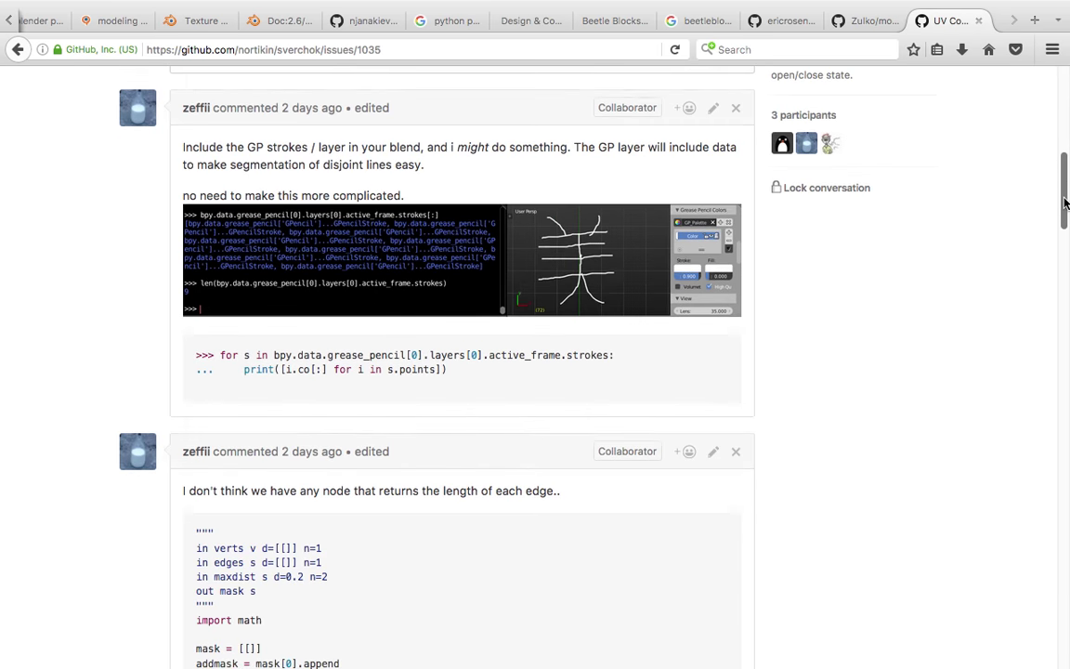
scroll(462, 372, "down", 20)
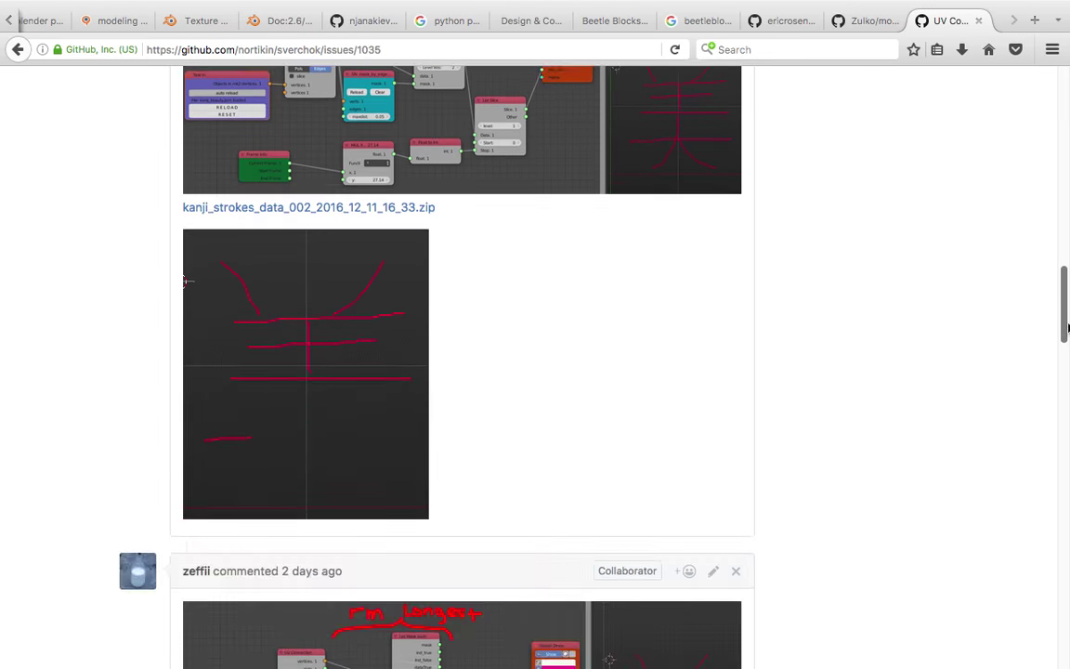
scroll(750, 519, "down", 10)
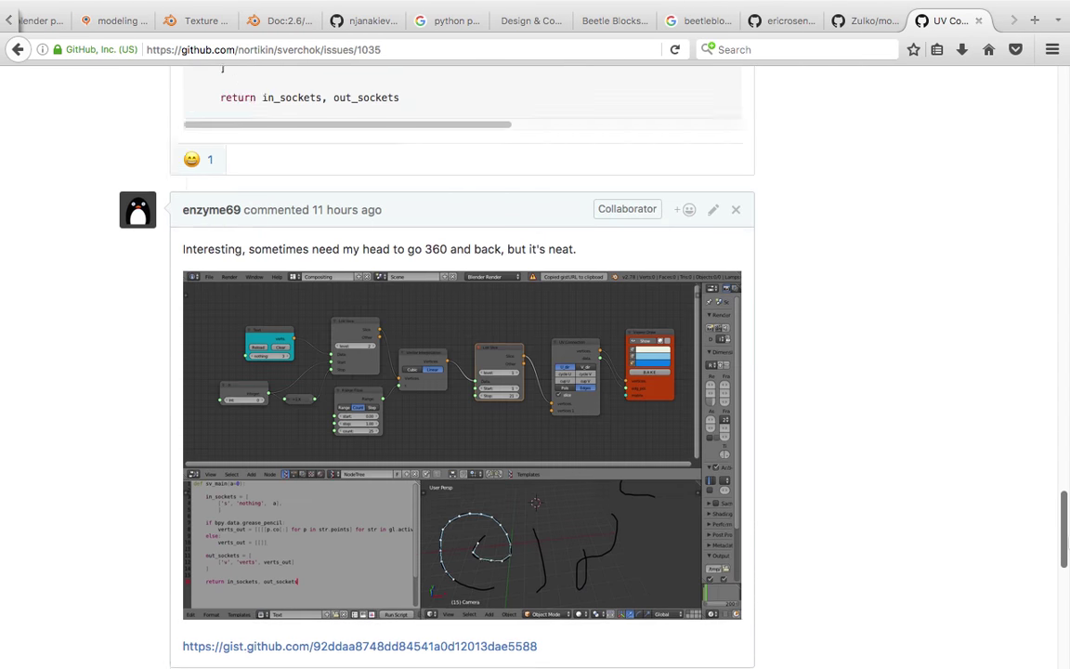
scroll(476, 423, "down", 1)
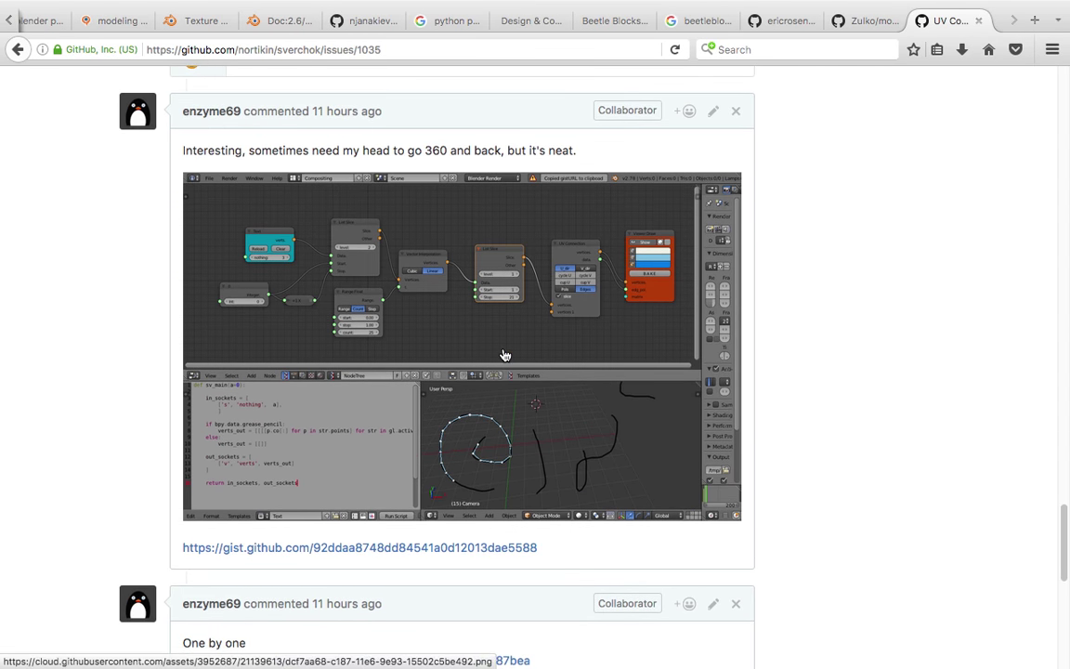
key("ctrl+Left")
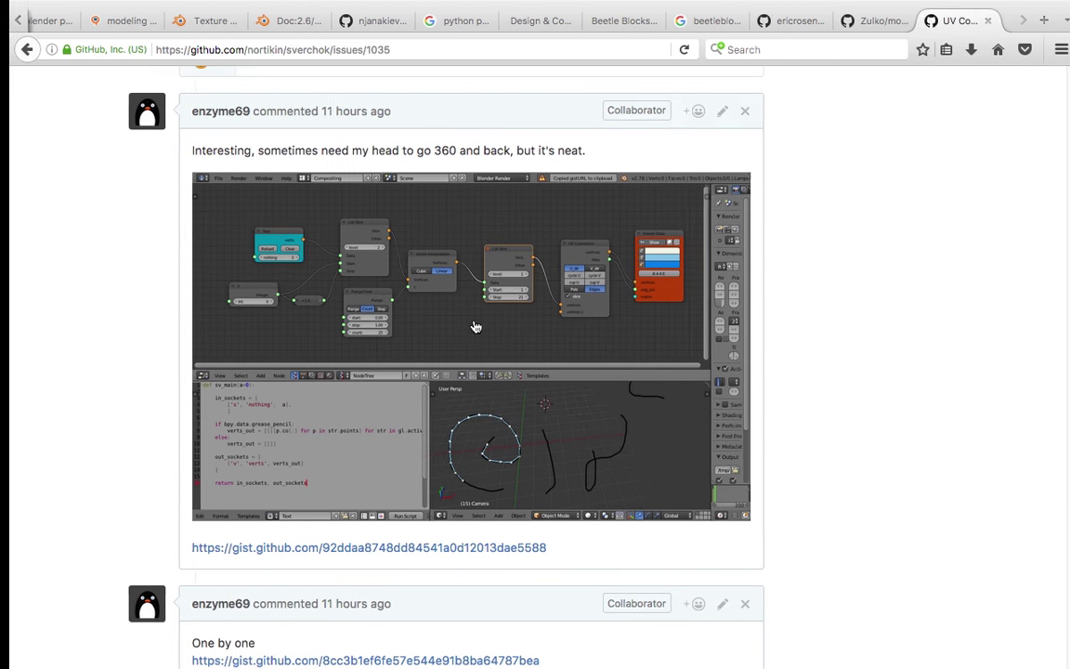
scroll(484, 336, "down", 3)
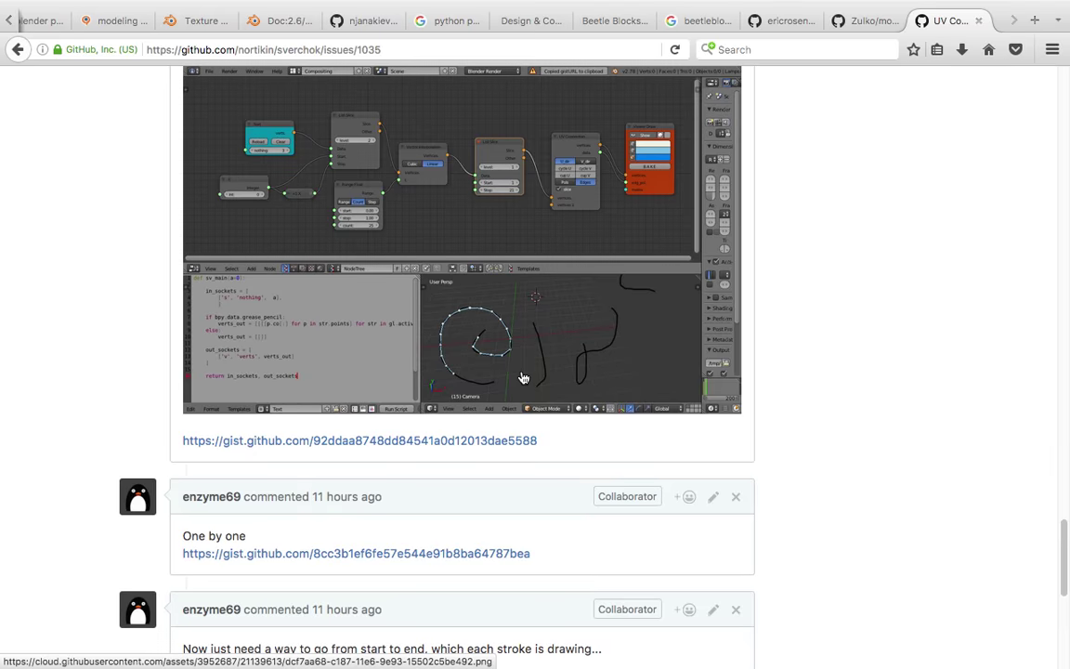
- Switch to Blender and inspect the GP_Load script's sv_main code in a widened text editor
key("ctrl+Left")
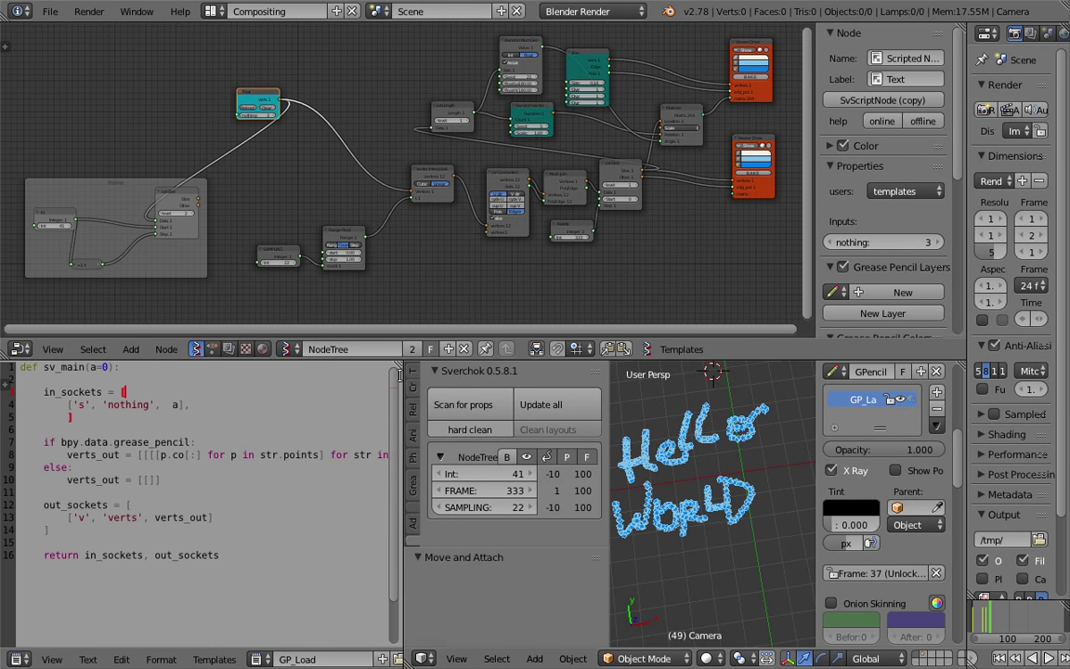
left_click_drag(399, 374, 449, 374)
left_click_drag(155, 406, 206, 492)
left_click(228, 530)
left_click_drag(250, 565, 62, 405)
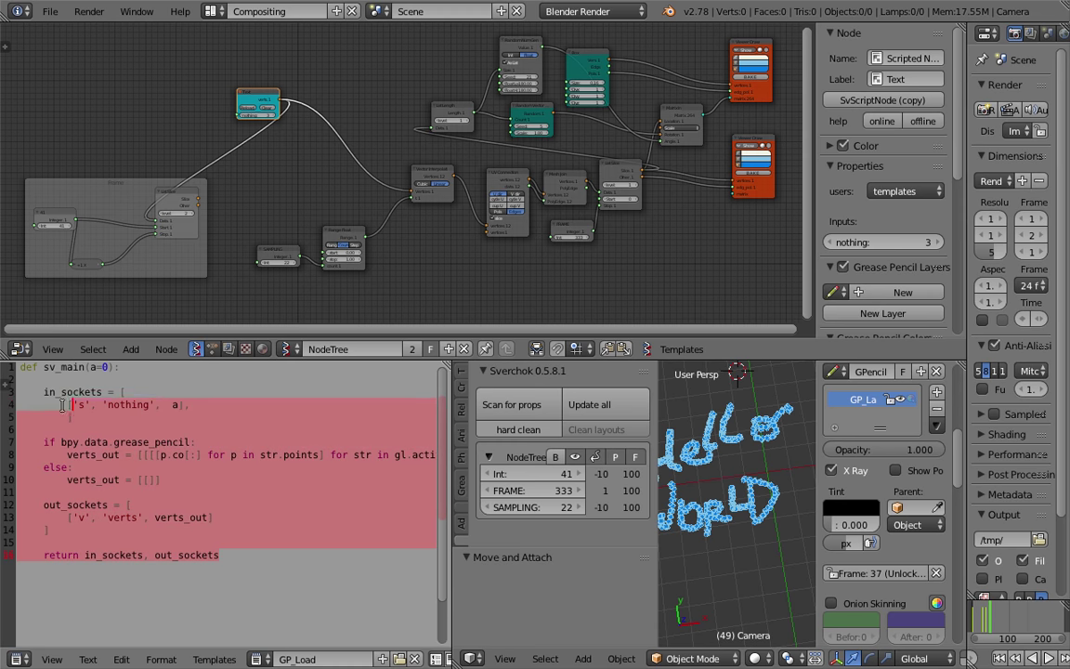
key("ctrl+a")
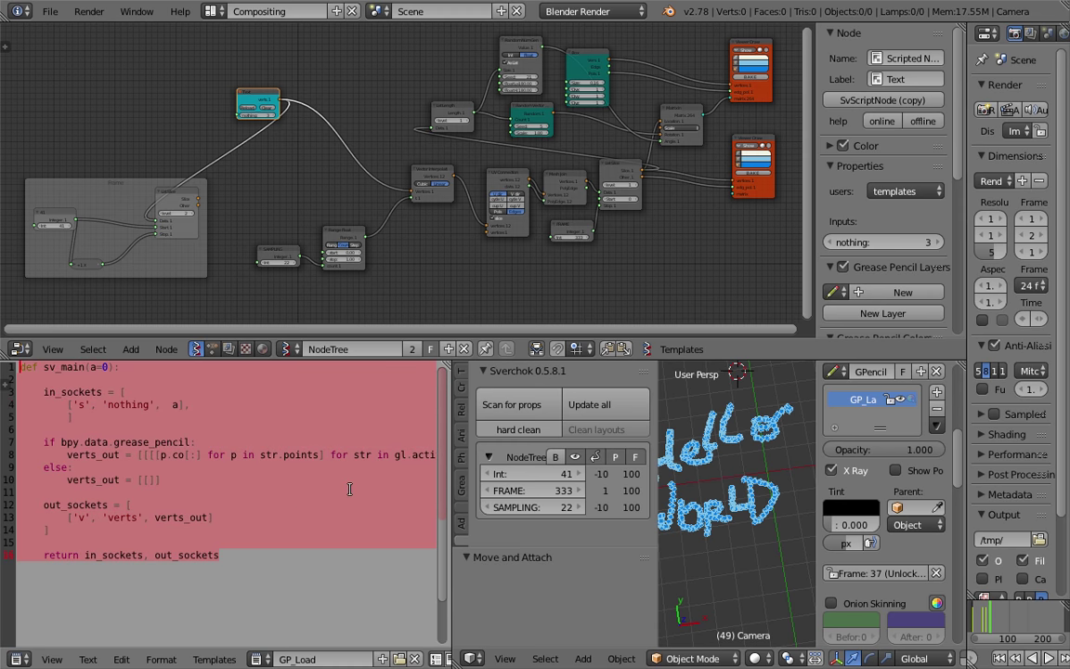
left_click(227, 462)
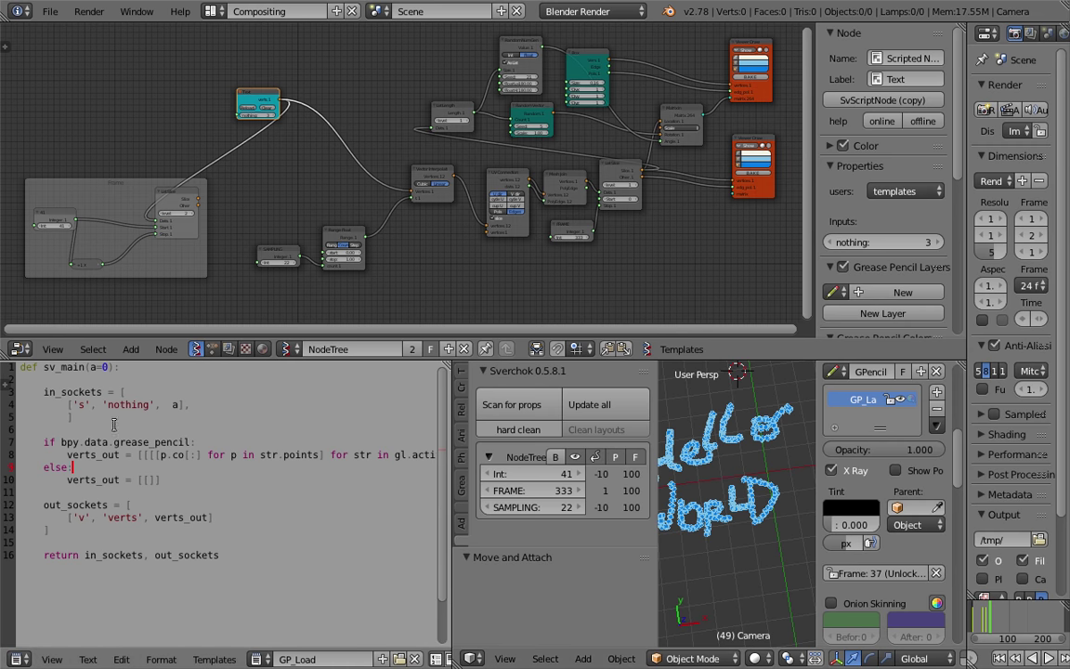
middle_click_drag(767, 462, 777, 449)
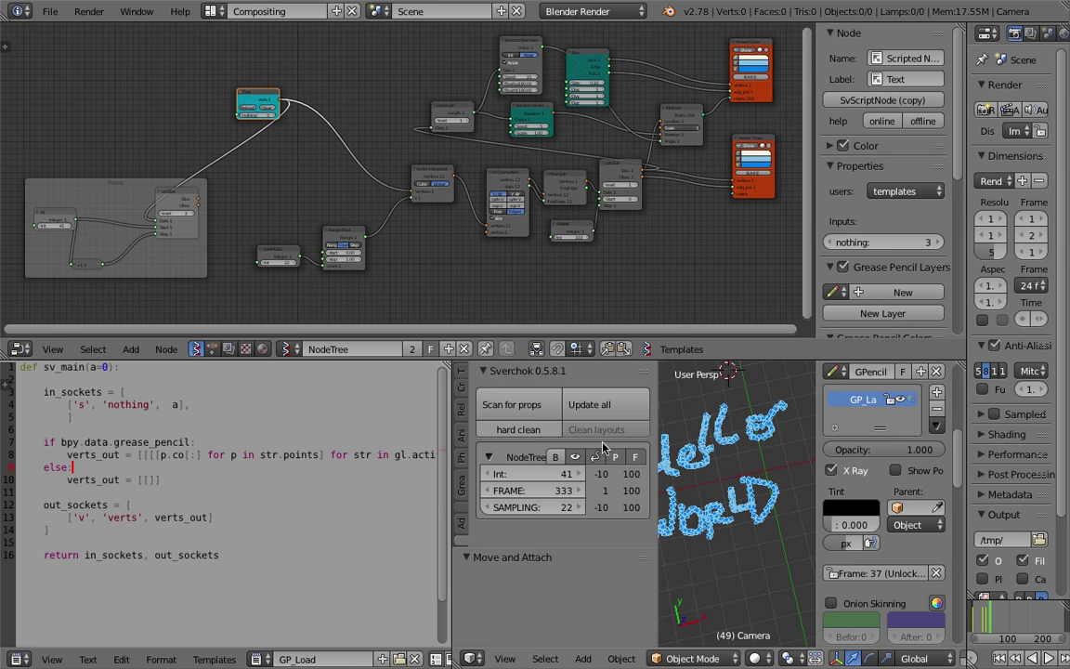
- View the complete GP_Load script, including the full verts_out line, in a maximized text editor and restore the layout
left_click_drag(454, 405, 589, 411)
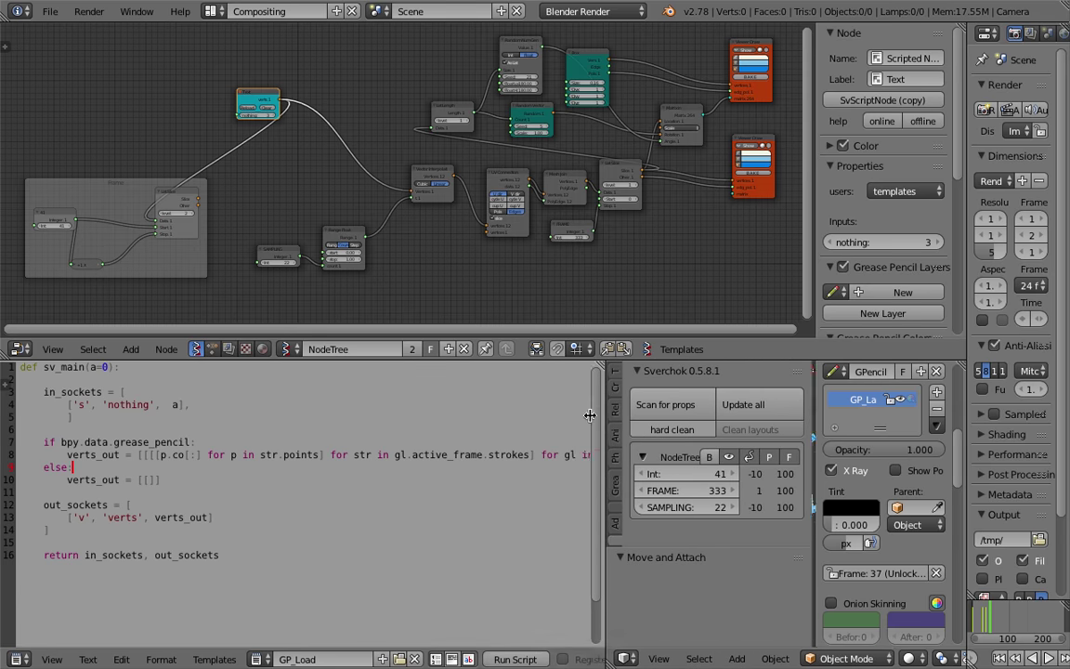
key("ctrl+Up")
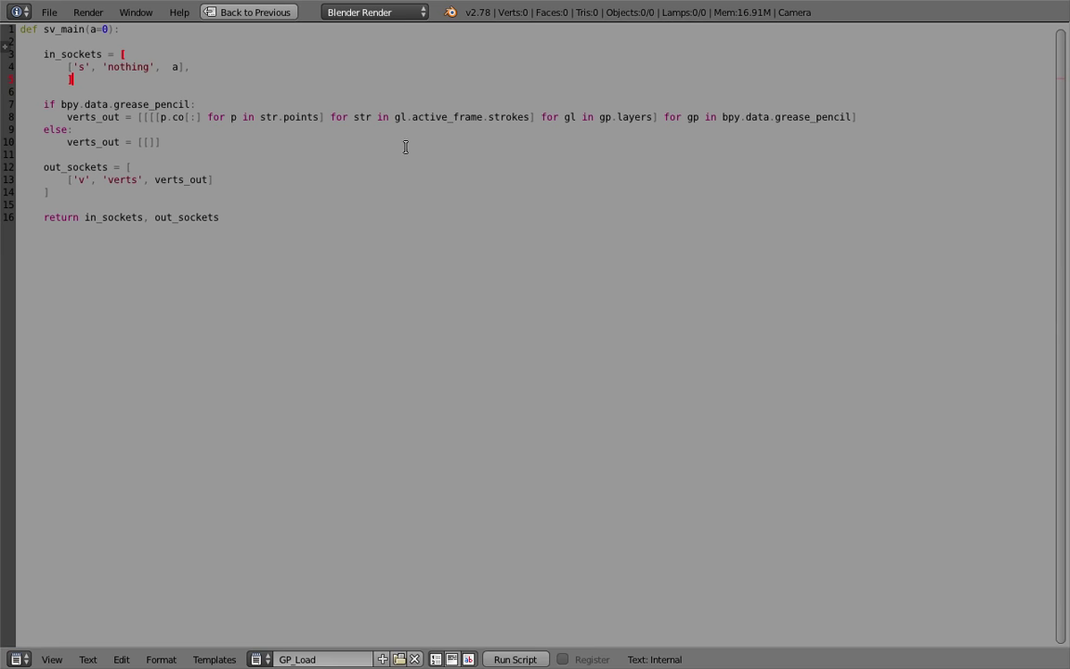
left_click_drag(421, 229, 19, 29)
left_click(357, 236)
key("ctrl+Up")
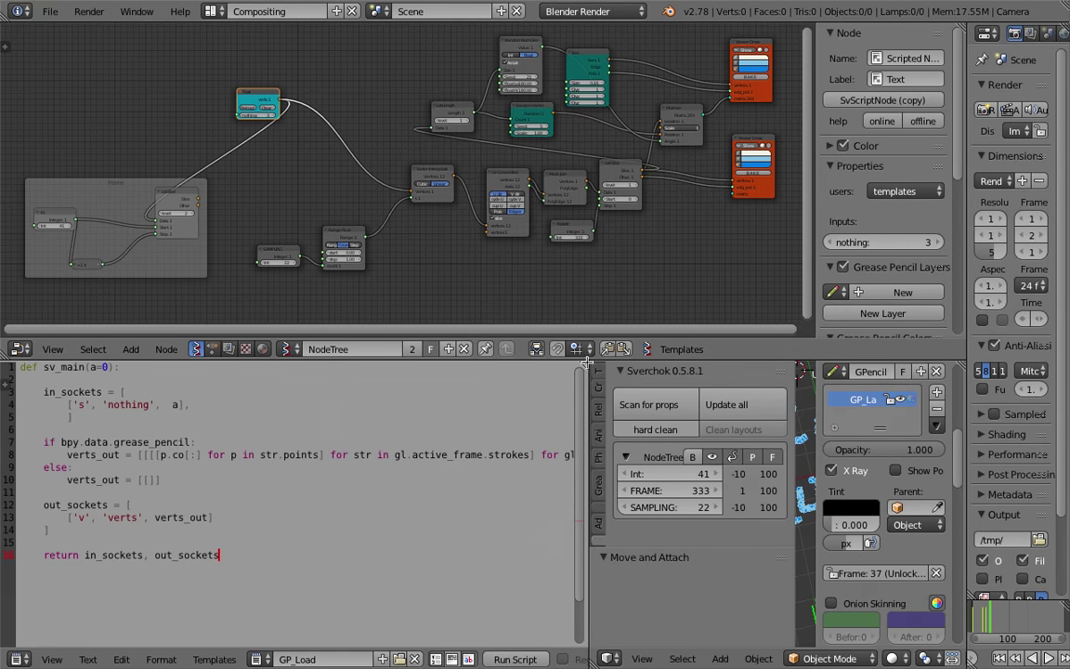
- Enlarge the 3D view over the script area so the whole Hello World cube lettering fits
left_click_drag(618, 361, 134, 429)
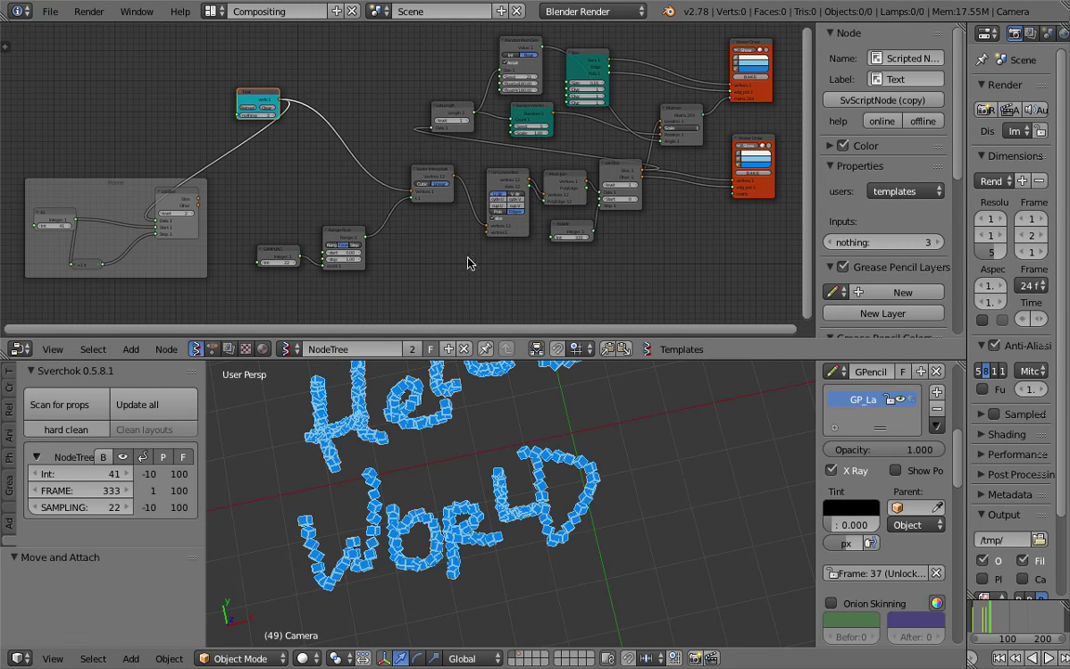
scroll(427, 246, "down", 1)
mouse_move(444, 442)
middle_mouse_down()
mouse_move(465, 442)
mouse_move(457, 451)
mouse_move(504, 471)
middle_mouse_up()
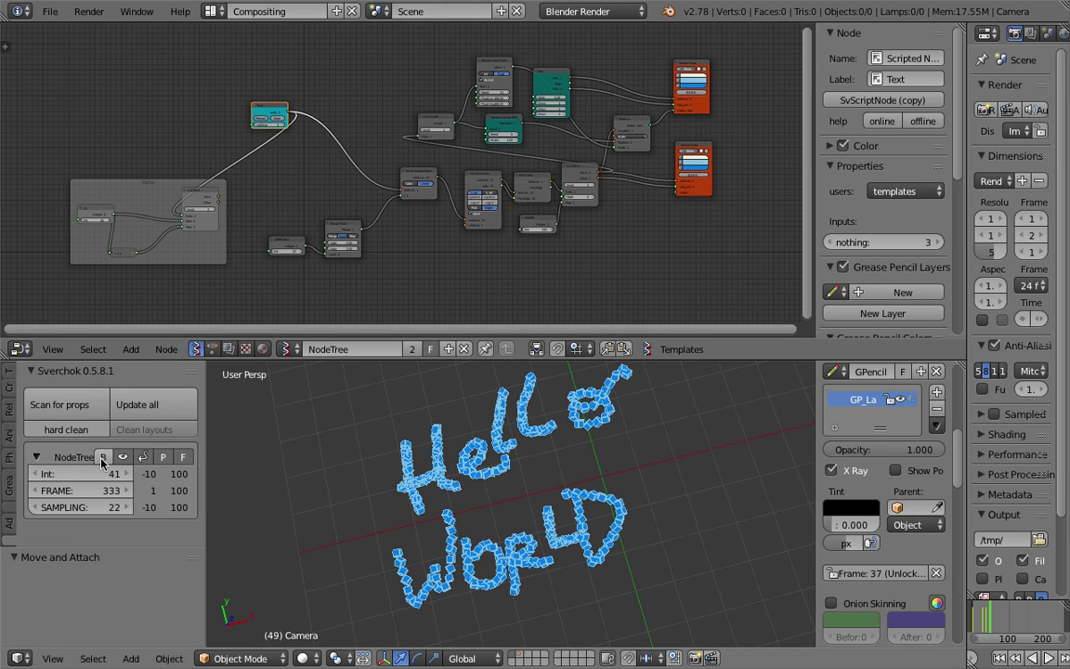
- Move the timeline to frame 17 with the GP strokes and set the node tree's FRAME value to 44
left_click(980, 620)
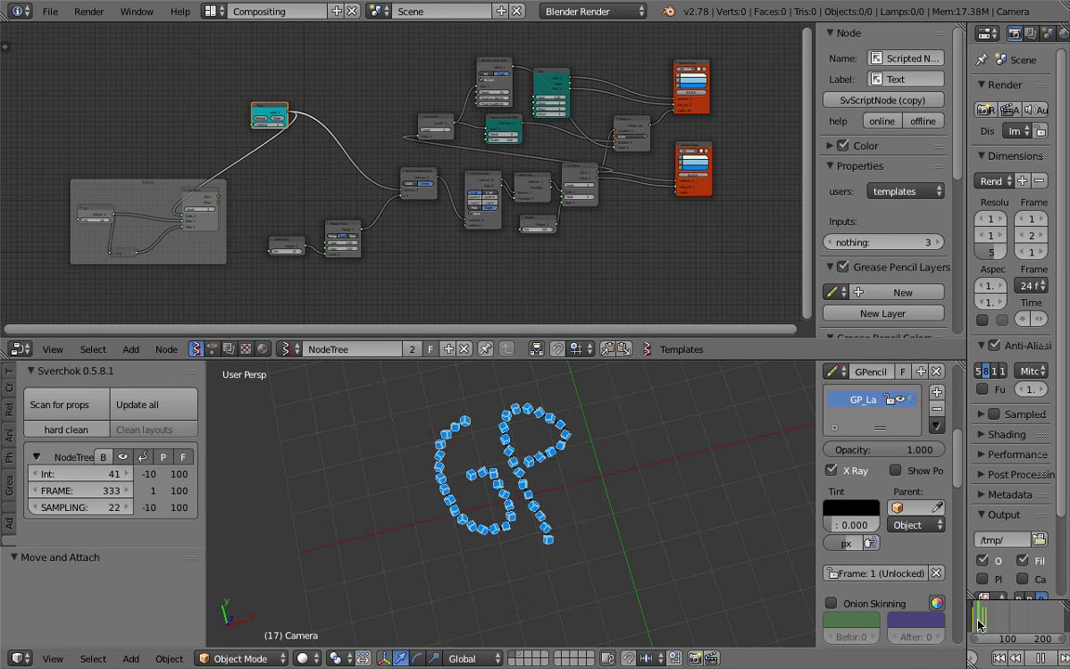
left_click_drag(100, 497, 65, 490)
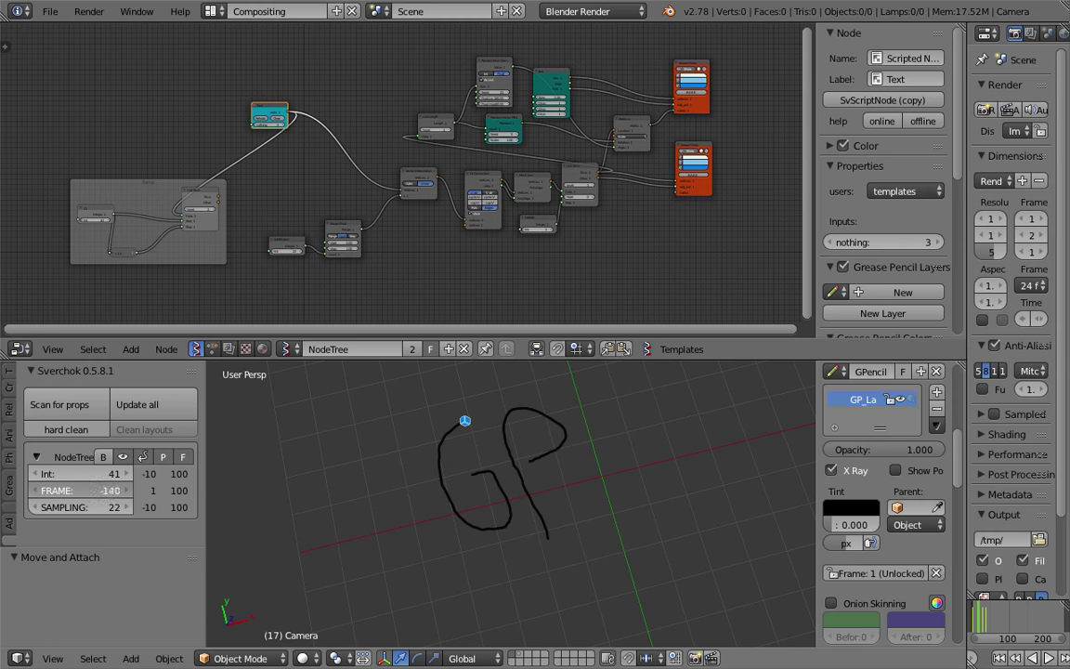
mouse_move(82, 491)
left_mouse_down()
mouse_move(107, 491)
mouse_move(73, 490)
mouse_move(144, 491)
left_mouse_up()
scroll(485, 503, "up", 1)
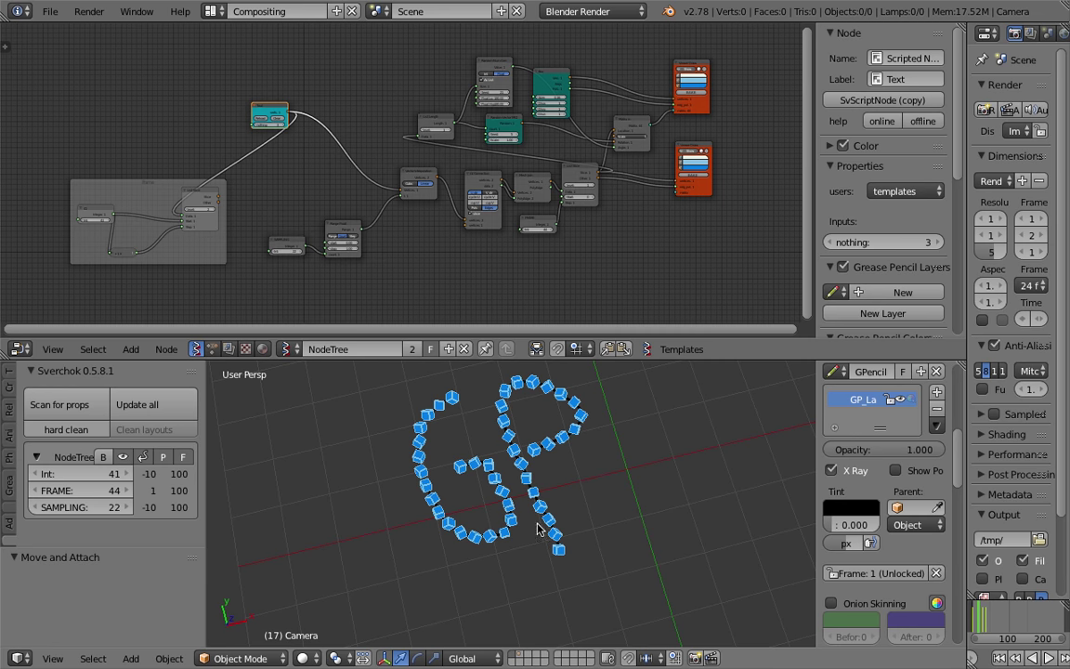
middle_click_drag(514, 472, 491, 503)
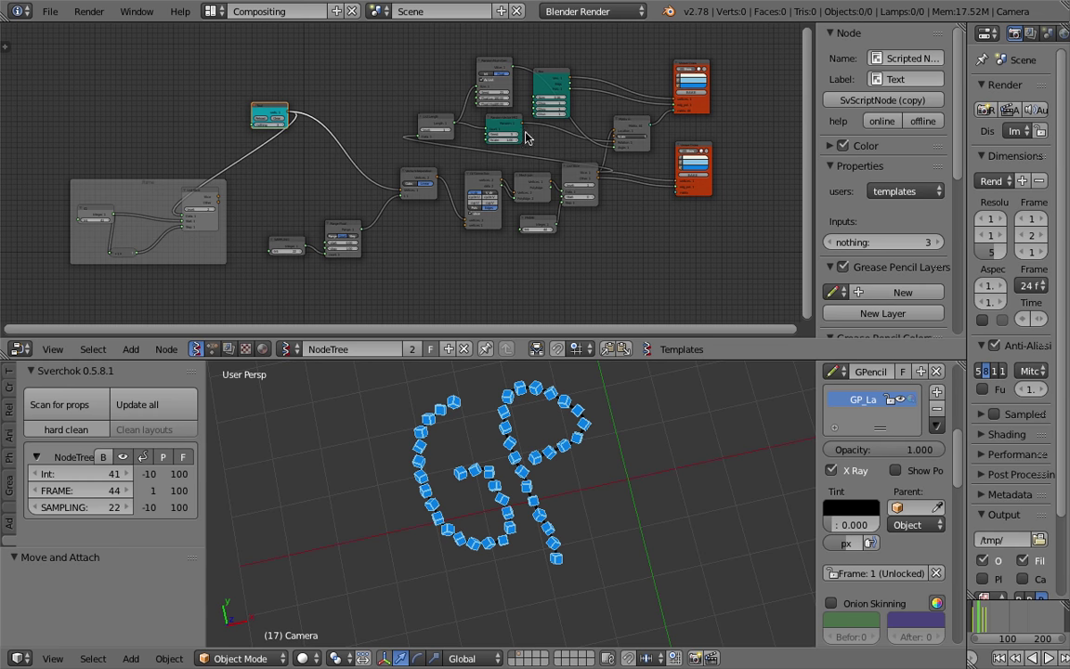
- Nudge the List Length node slightly up and to the left in the node tree
middle_click_drag(566, 134, 577, 135)
left_click_drag(452, 127, 447, 117)
middle_click_drag(638, 194, 666, 201)
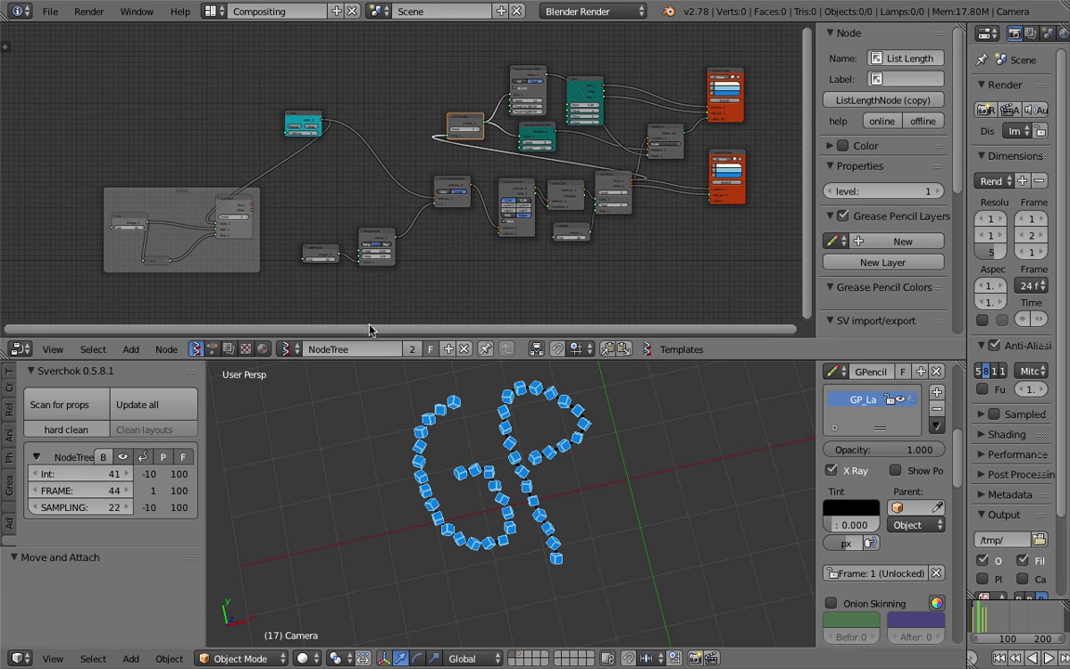
- Play the animation to the spiral drawing at frame 30 and set FRAME to 73 and SAMPLING to 71
key("alt+a")
middle_click_drag(643, 511, 634, 557, "shift")
mouse_move(93, 507)
left_mouse_down()
mouse_move(175, 507)
mouse_move(147, 492)
mouse_move(36, 492)
mouse_move(130, 493)
left_mouse_up()
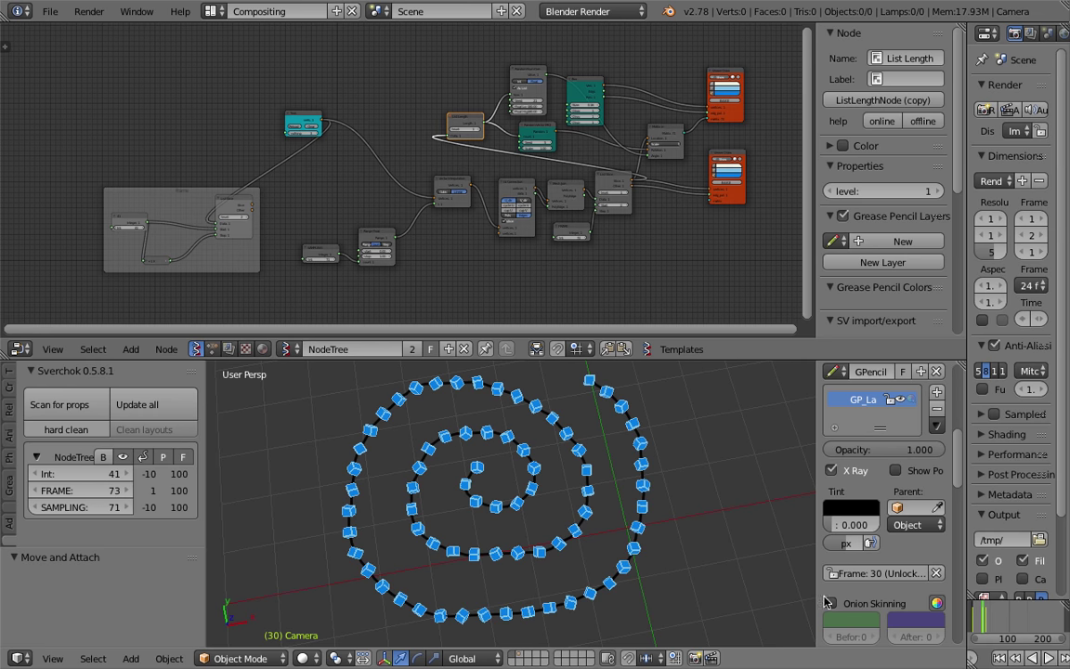
- Move to frame 55 with the Hello World strokes and set SAMPLING to 16 and FRAME to 171
left_click(992, 620)
scroll(555, 509, "down", 2)
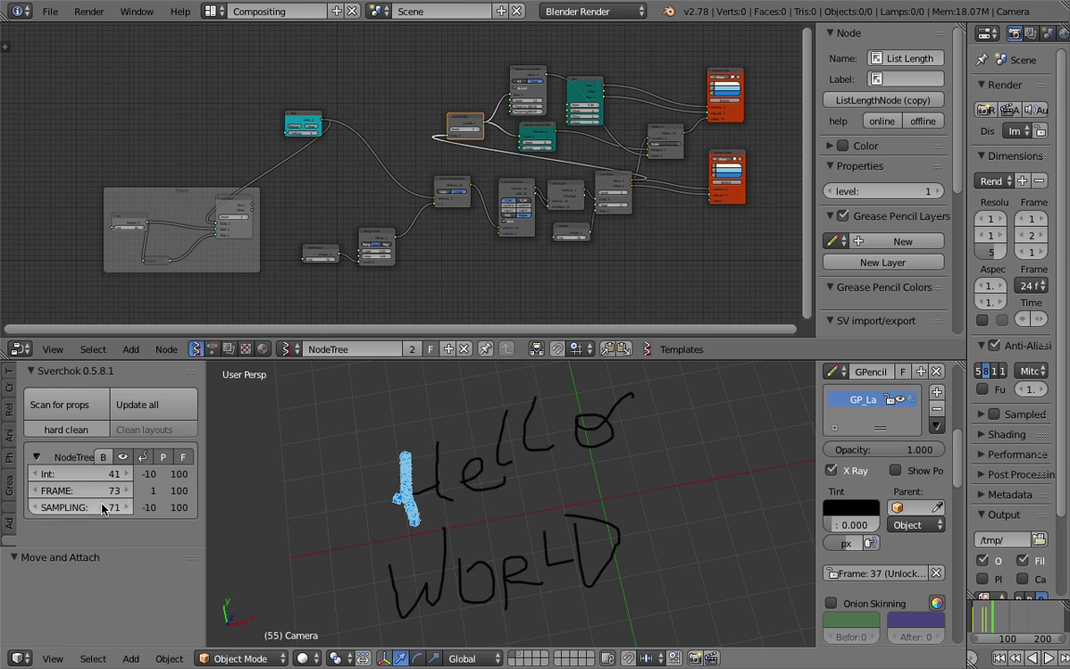
left_click_drag(93, 493, 125, 493)
mouse_move(92, 507)
left_mouse_down()
mouse_move(26, 507)
mouse_move(39, 507)
left_mouse_up()
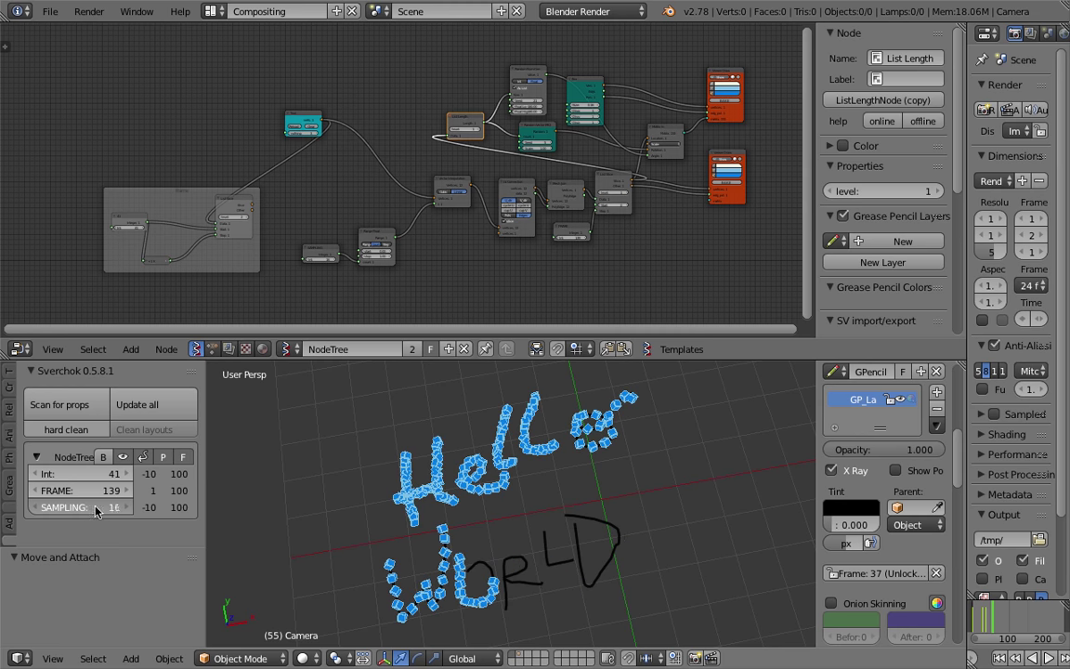
mouse_move(102, 491)
left_mouse_down()
mouse_move(158, 491)
mouse_move(79, 491)
mouse_move(144, 490)
left_mouse_up()
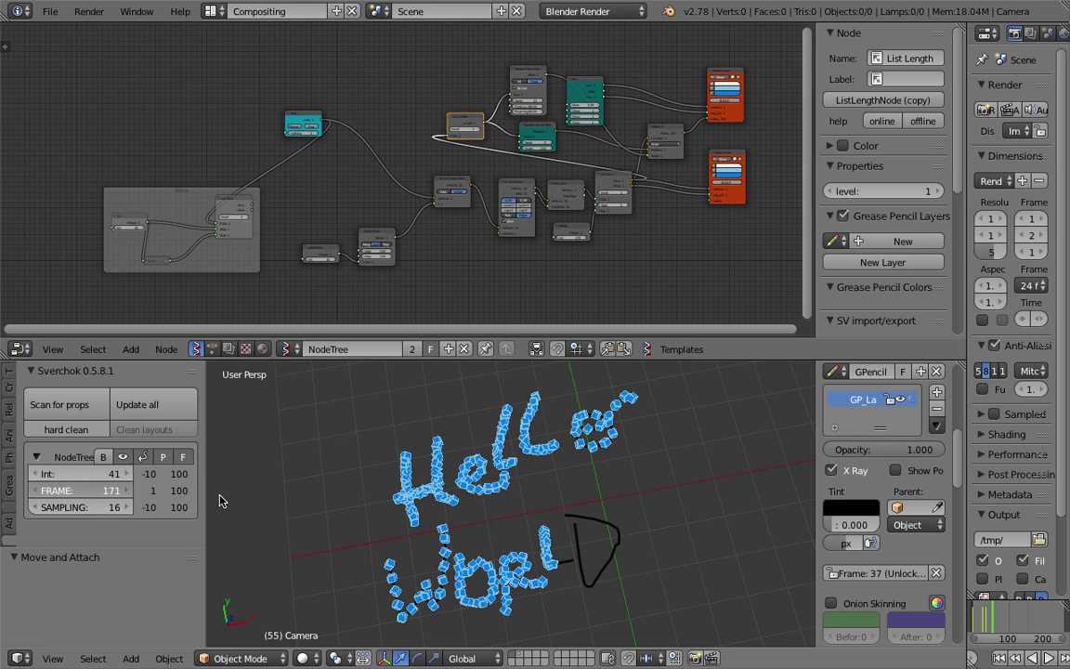
- Set SAMPLING to 20 and FRAME to 256 for the Hello World cubes
middle_click_drag(419, 527, 424, 439)
mouse_move(100, 508)
left_mouse_down()
mouse_move(136, 508)
mouse_move(93, 508)
left_mouse_up()
middle_click_drag(299, 489, 434, 462)
left_click_drag(92, 507, 166, 490)
- Advance the animation to frame 105 and draw a Grease Pencil smiley face with an outline, two eyes and a curved mouth
left_click(1011, 618)
key("alt+a")
scroll(543, 479, "down", 4)
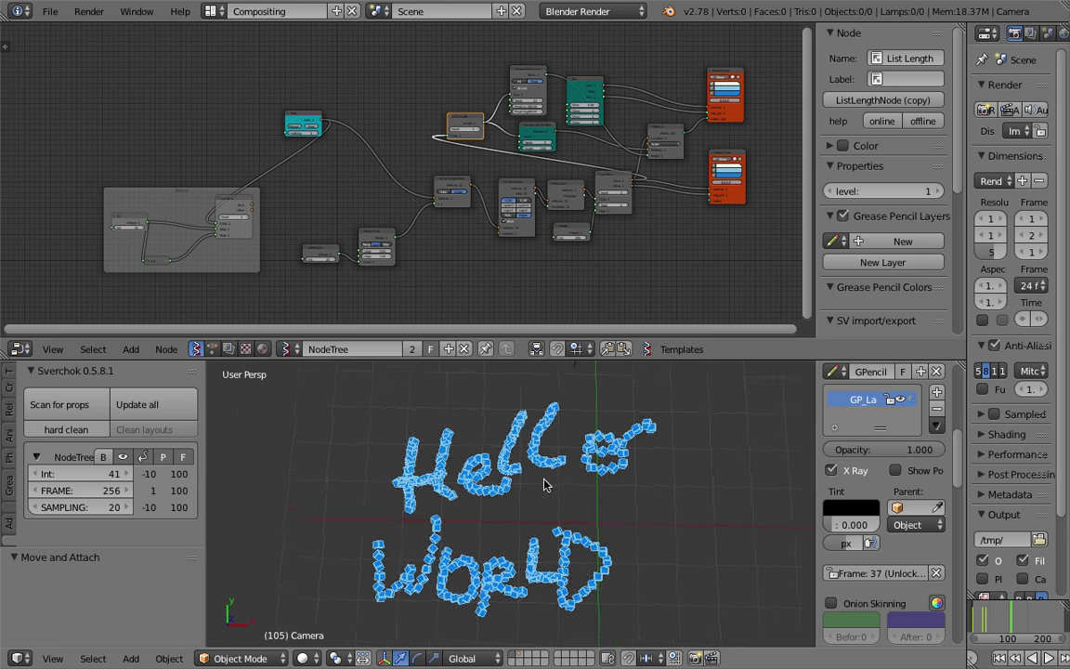
left_click(497, 412)
mouse_move(433, 406)
left_mouse_down()
mouse_move(377, 478)
mouse_move(437, 593)
mouse_move(639, 564)
mouse_move(559, 404)
mouse_move(432, 405)
left_mouse_up()
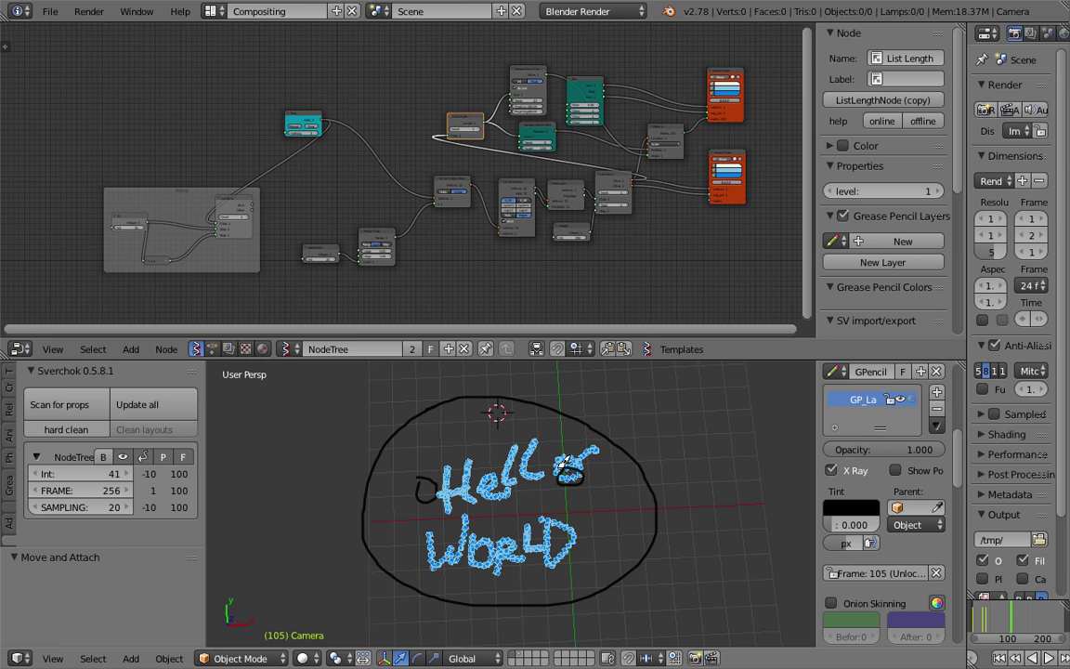
left_click_drag(442, 545, 610, 537)
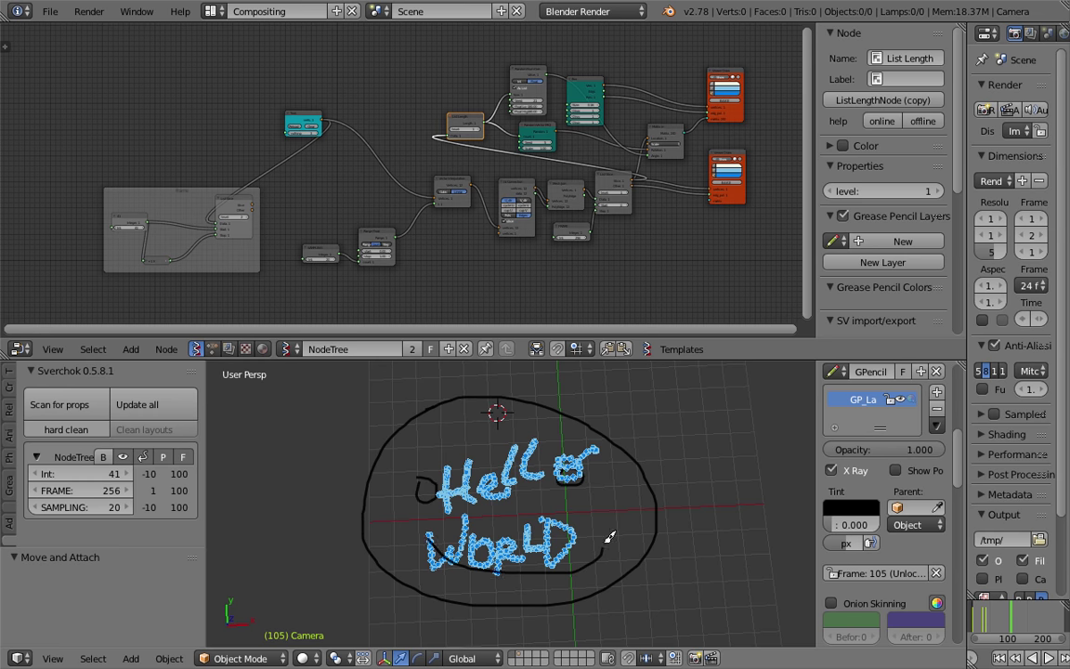
- Move to frame 121 and set SAMPLING to 124 and FRAME to 497 for the smiley face cubes
left_click(1016, 619)
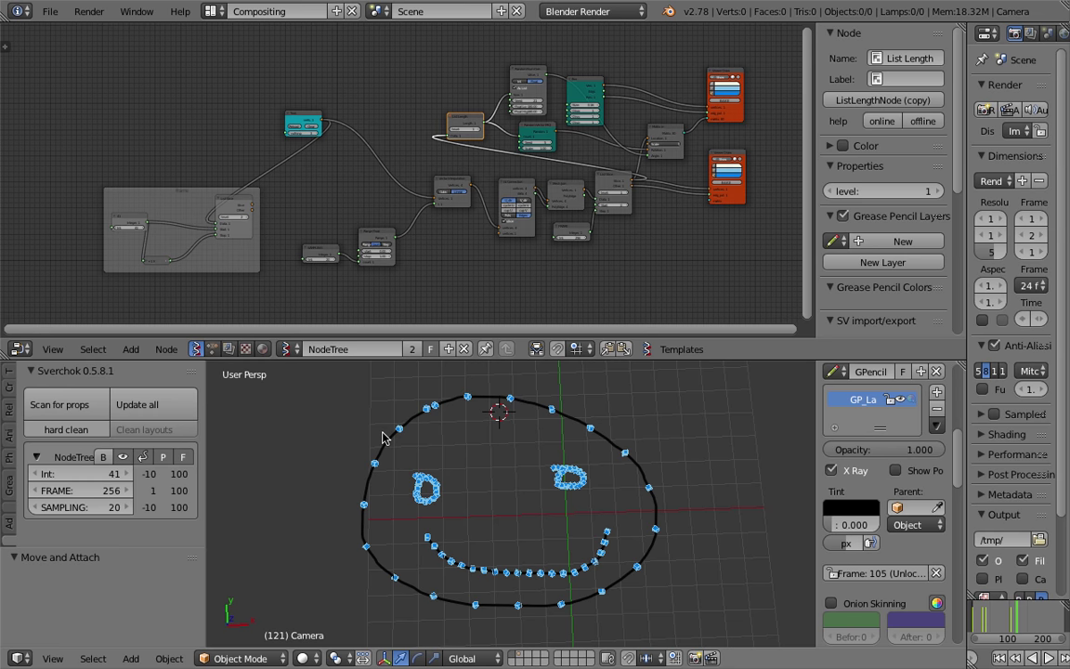
left_click_drag(92, 509, 231, 507)
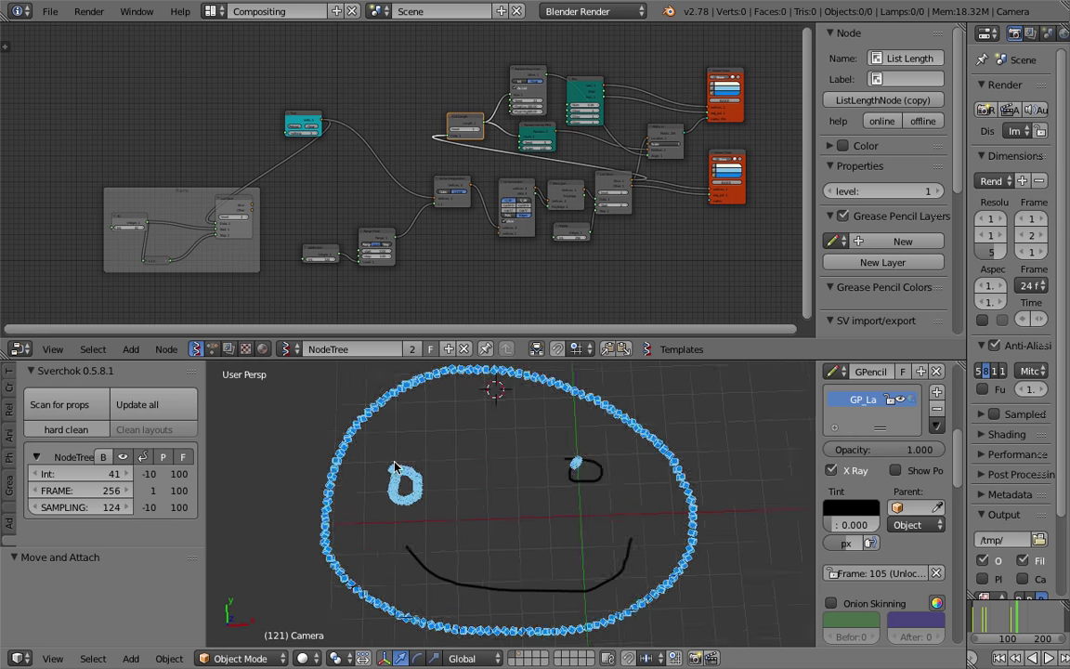
scroll(338, 457, "up", 4)
scroll(356, 481, "down", 1)
left_click_drag(118, 491, 357, 492)
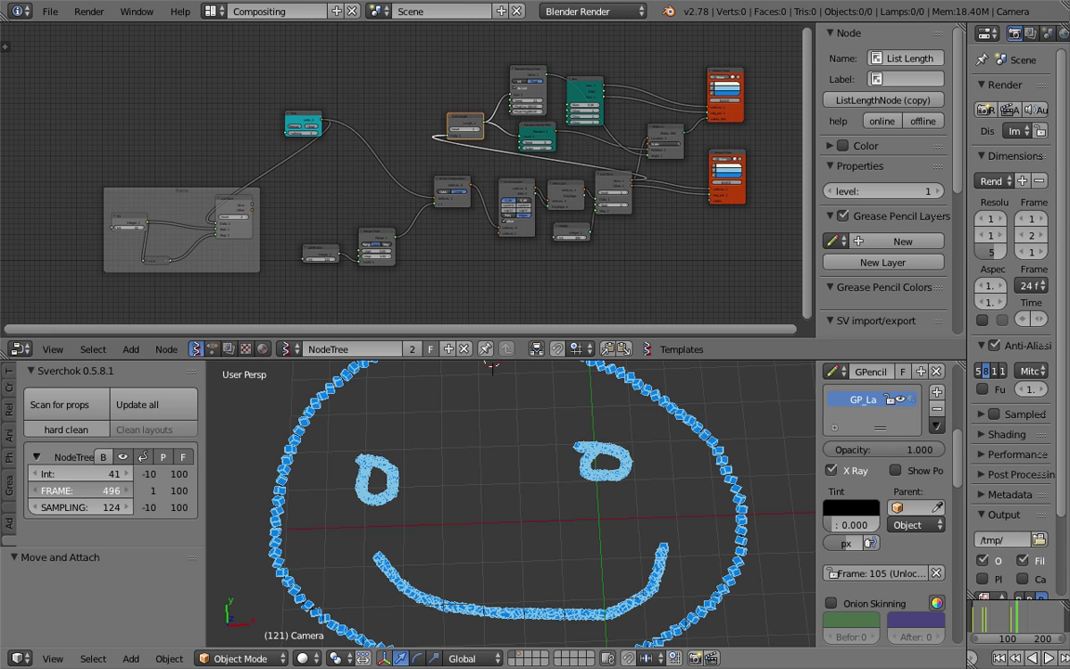
scroll(423, 489, "down", 3)
left_click(664, 433)
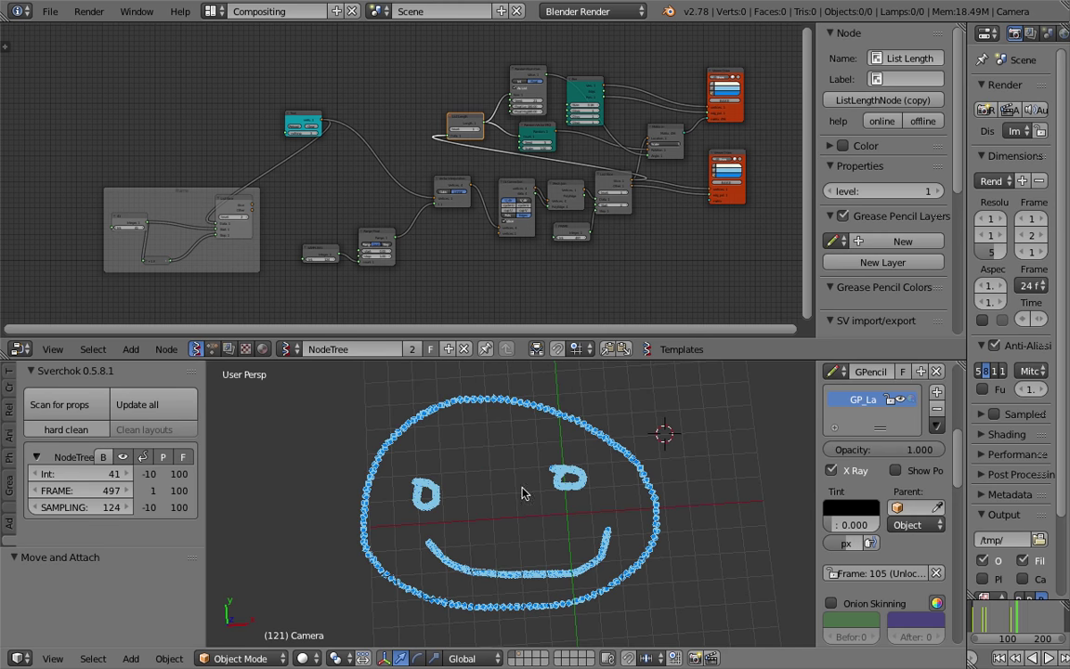
scroll(574, 468, "up", 1)
scroll(562, 481, "up", 1)
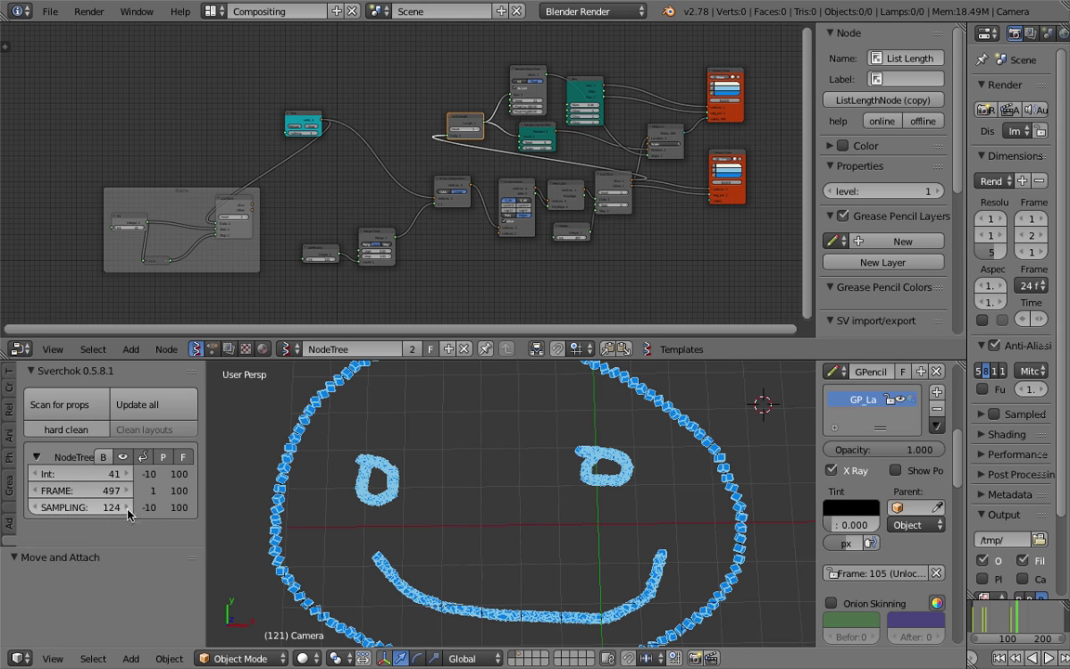
scroll(362, 486, "down", 2)
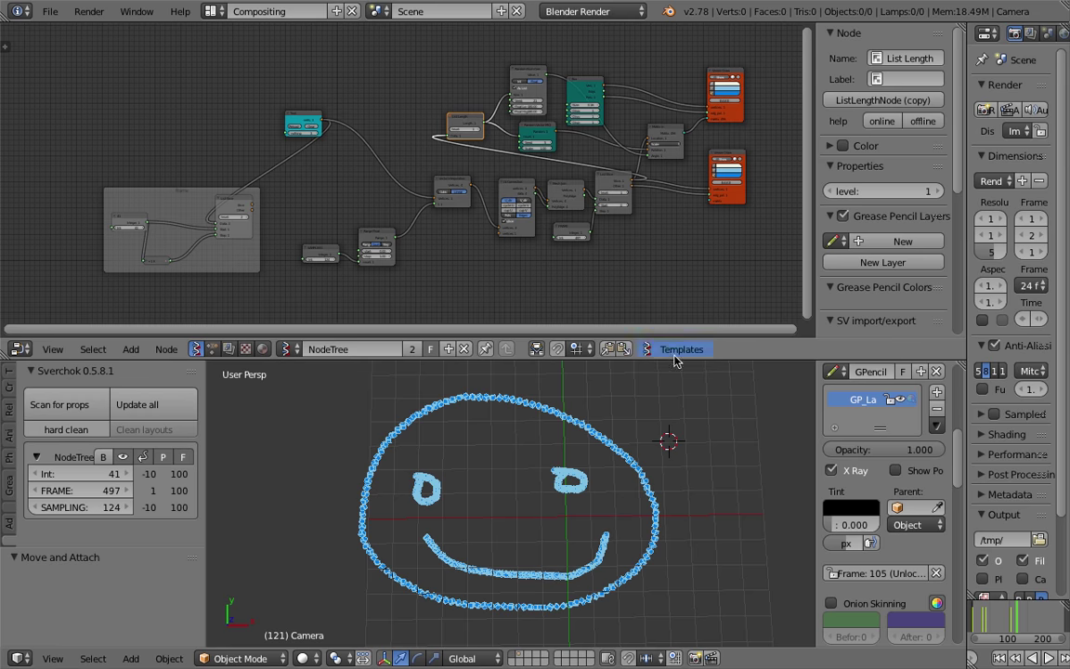
- Enlarge the 3D view upward, widen the node editor and bring the SAMPLING and Range Float nodes into close view
left_click_drag(677, 361, 675, 286)
scroll(516, 455, "up", 5)
scroll(547, 447, "down", 4)
middle_click_drag(546, 447, 549, 459)
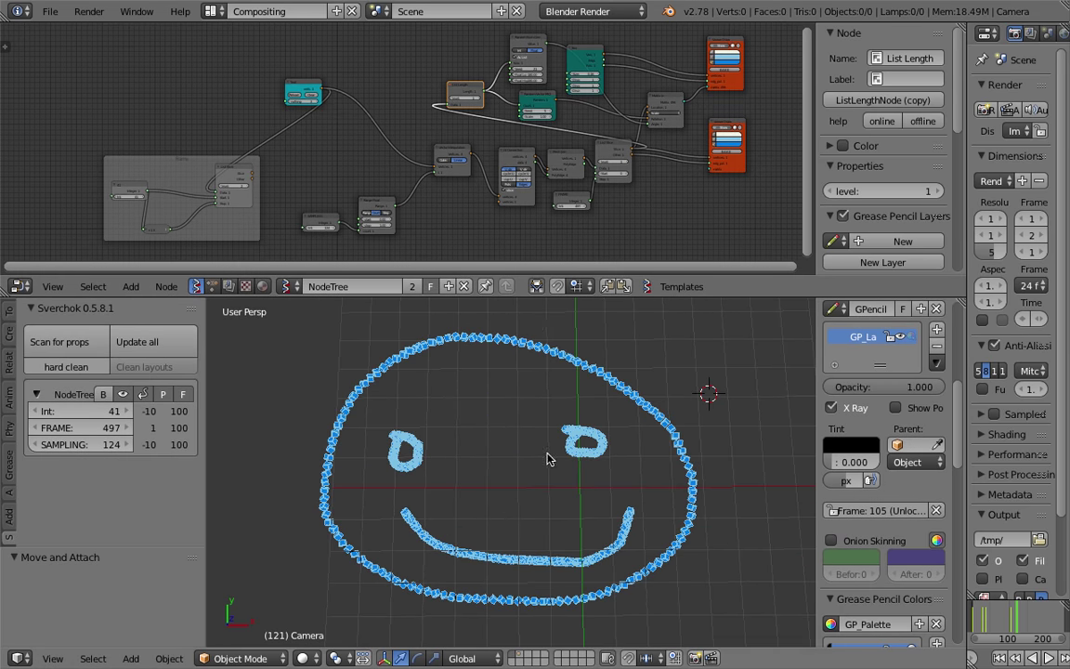
scroll(502, 162, "up", 2)
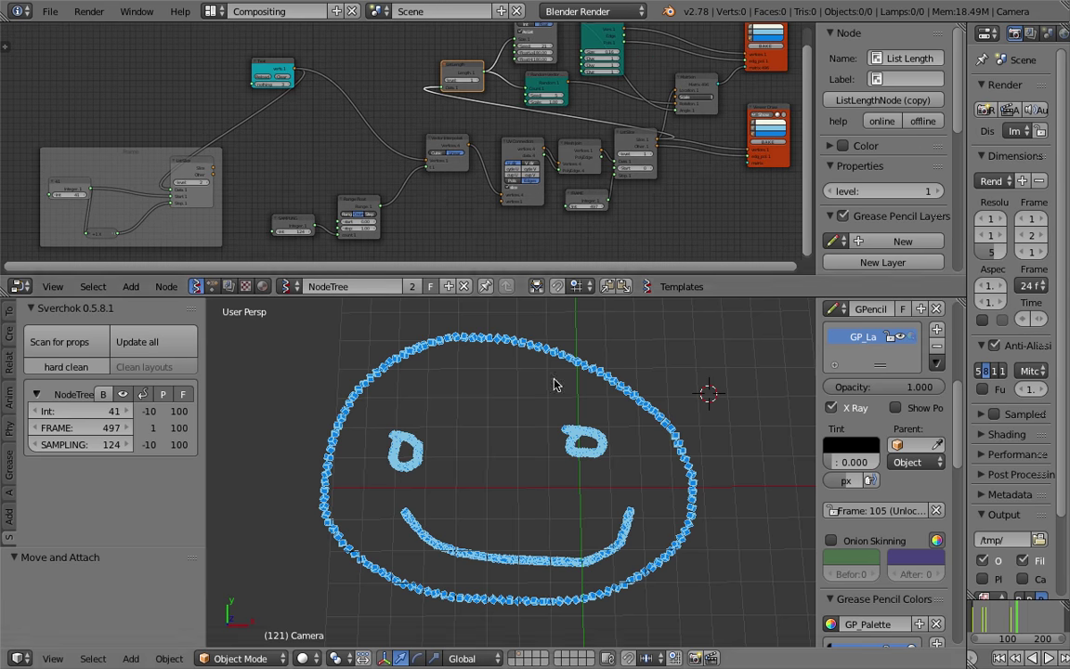
scroll(565, 218, "up", 3)
middle_click_drag(371, 186, 652, 135)
middle_click_drag(397, 211, 393, 128)
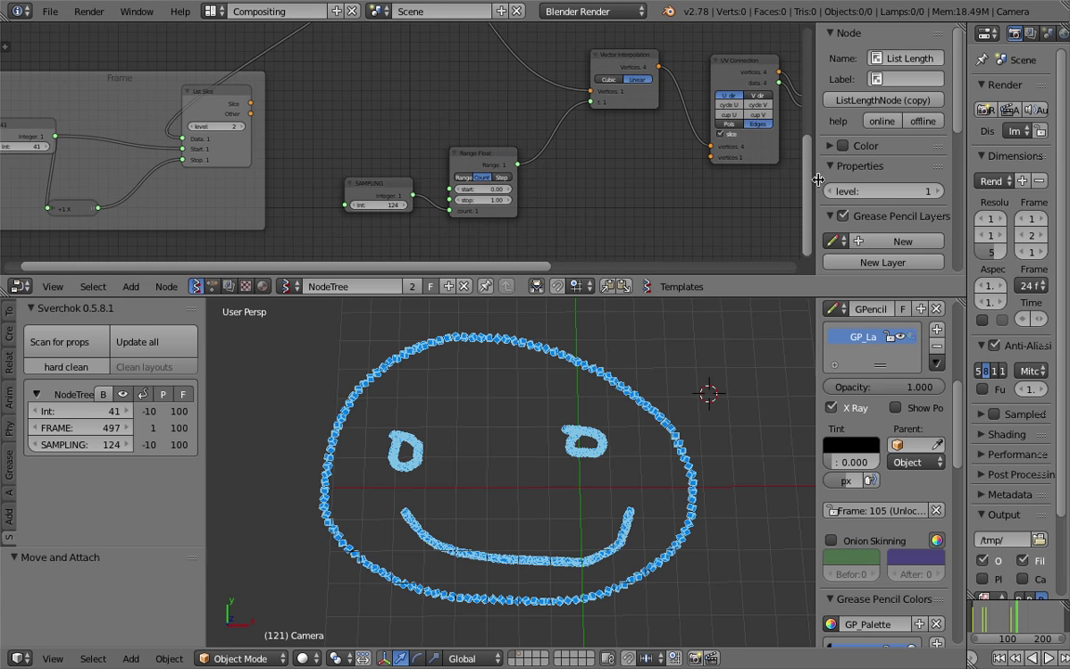
left_click_drag(815, 179, 882, 179)
scroll(372, 205, "up", 2)
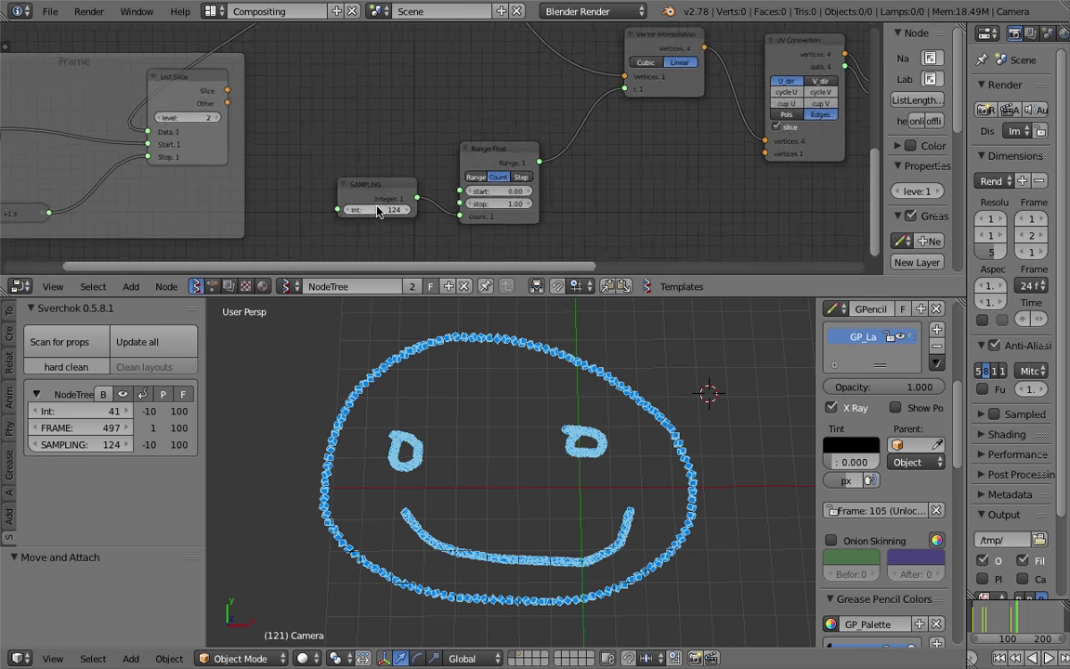
- Move the SAMPLING node up level with Range Float and set its Int value to 111
left_click_drag(358, 200, 361, 151)
left_click_drag(330, 168, 330, 168)
middle_click_drag(372, 196, 411, 184)
scroll(409, 185, "up", 1)
mouse_move(383, 190)
left_mouse_down()
mouse_move(347, 190)
mouse_move(372, 192)
mouse_move(356, 144)
left_mouse_up()
left_click(364, 159)
middle_click_drag(350, 132, 375, 132)
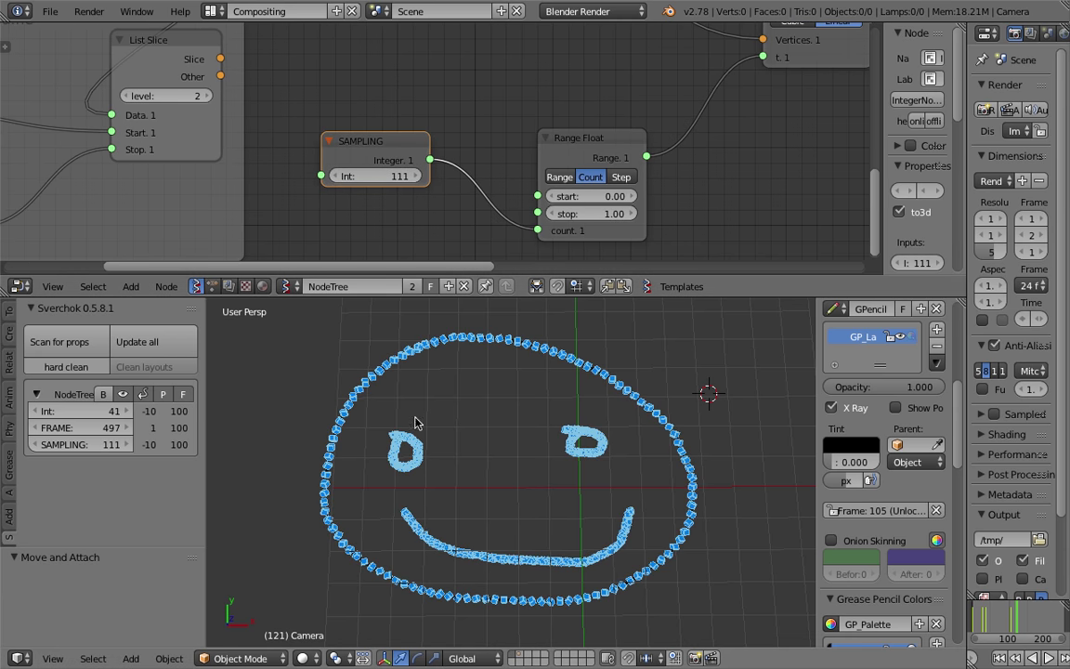
- Replace the SAMPLING node with a Formula node whose Result output feeds the count input of Range Float
left_click(378, 147)
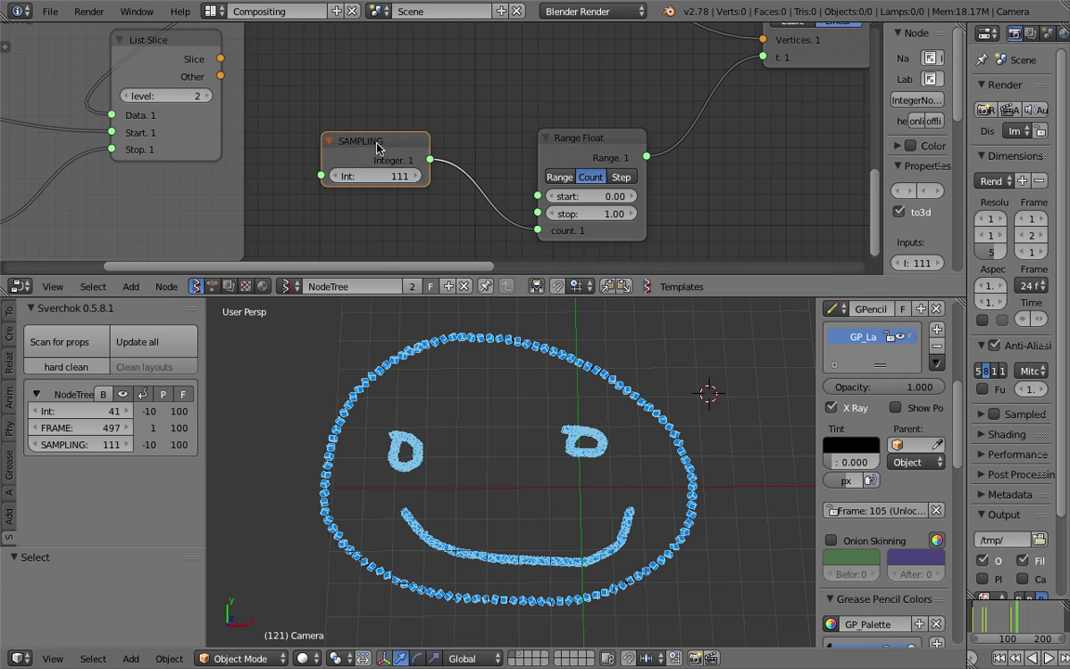
key("x")
middle_click_drag(359, 141, 369, 140)
key("shift+a")
left_click(367, 140)
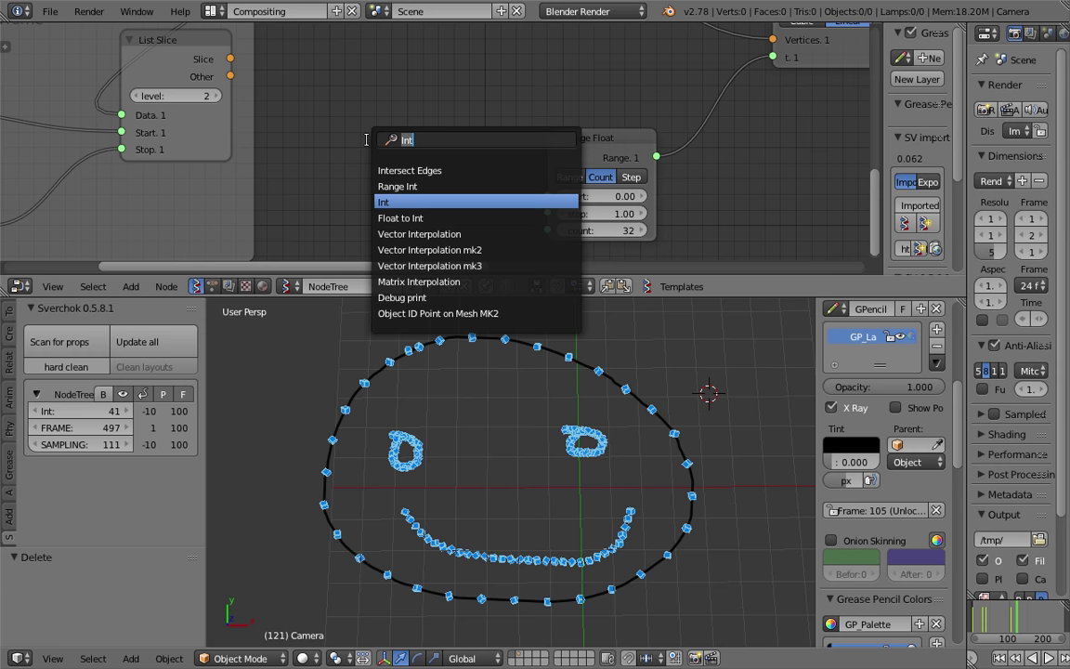
type("form")
key("Down")
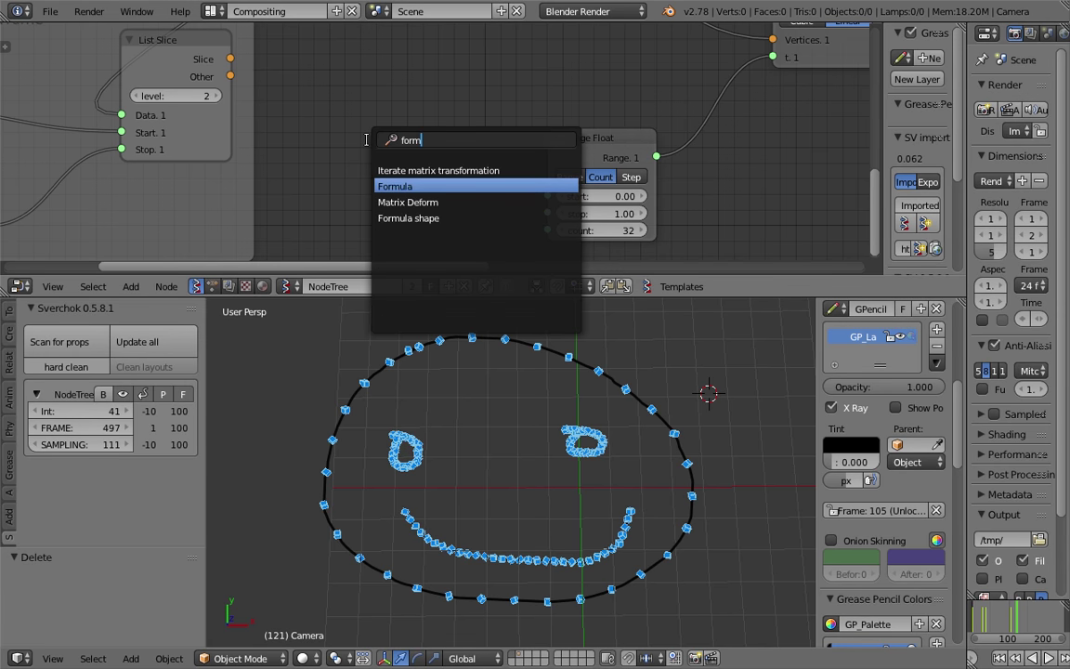
key("Return")
left_click(358, 142)
left_click_drag(468, 164, 548, 229)
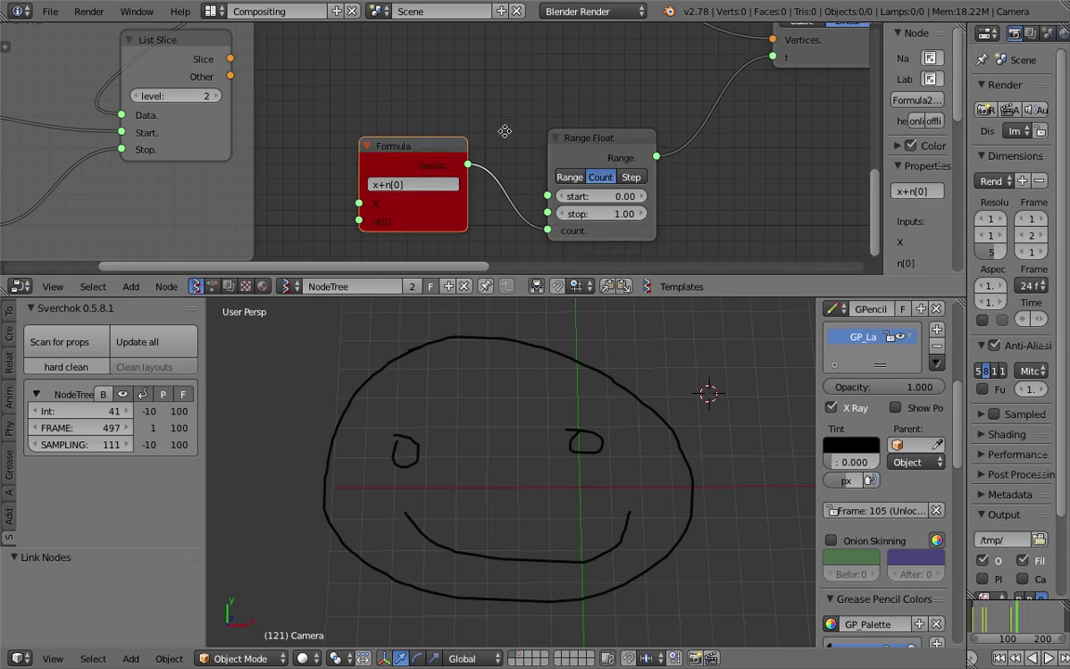
- Set the Formula node's expression to [[10,5,5,10]] and refresh the smiley cubes by moving to frame 110
scroll(504, 131, "up", 1)
left_click(447, 174)
key("BackSpace")
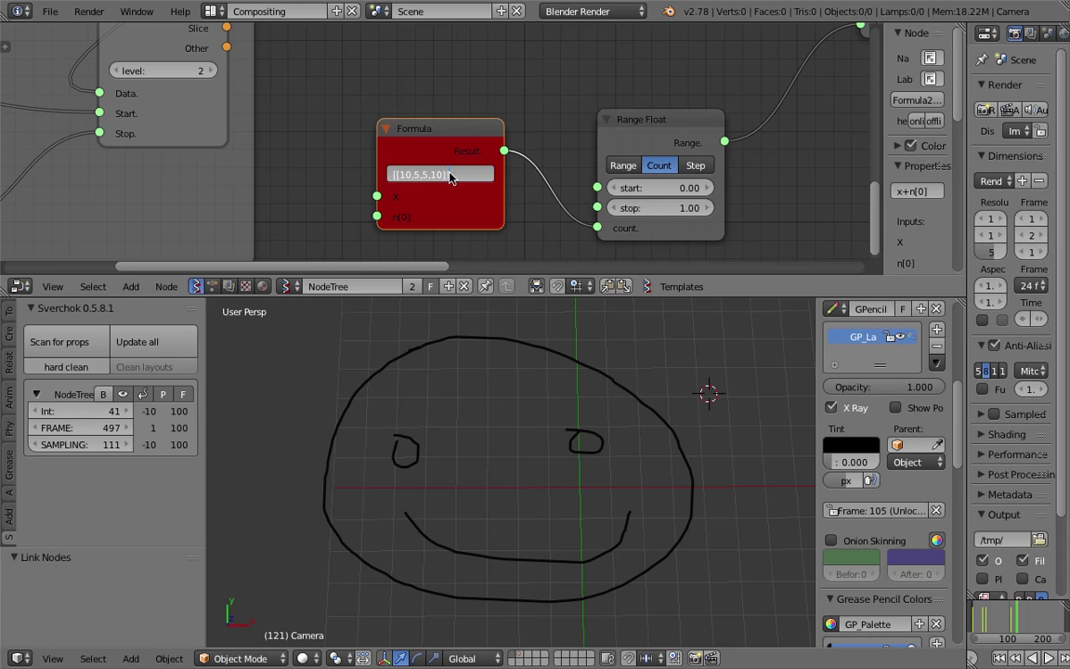
key("Return")
left_click_drag(416, 130, 396, 127)
left_click(999, 622)
left_click_drag(999, 622, 1012, 623)
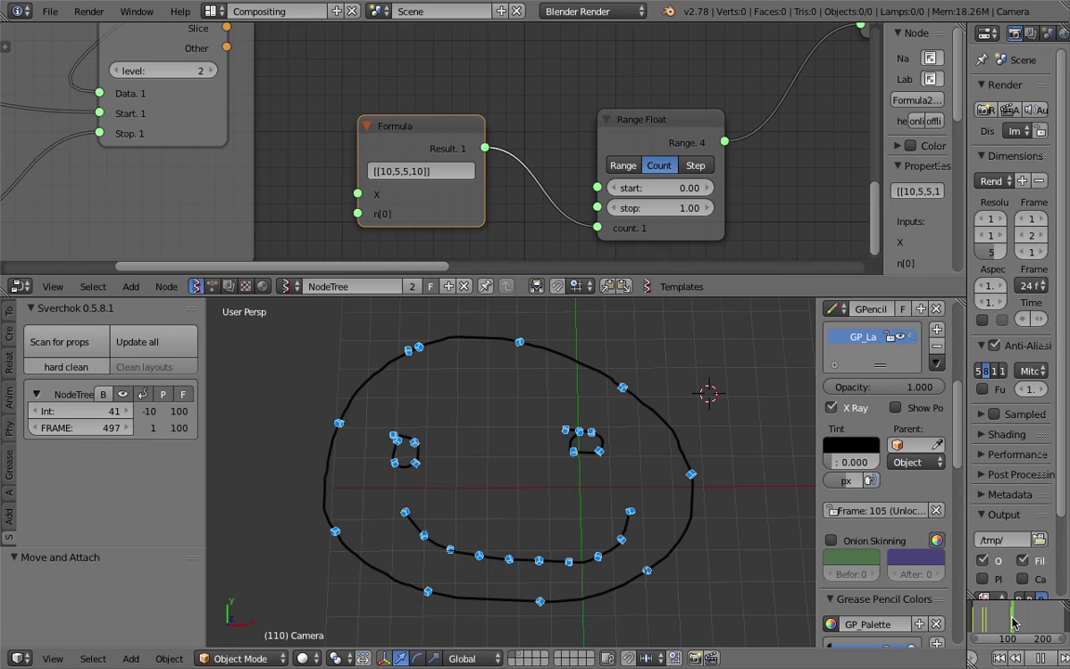
- Edit the Formula node's expression to [[20,5,5,10]] and move to frame 128
scroll(449, 205, "up", 3)
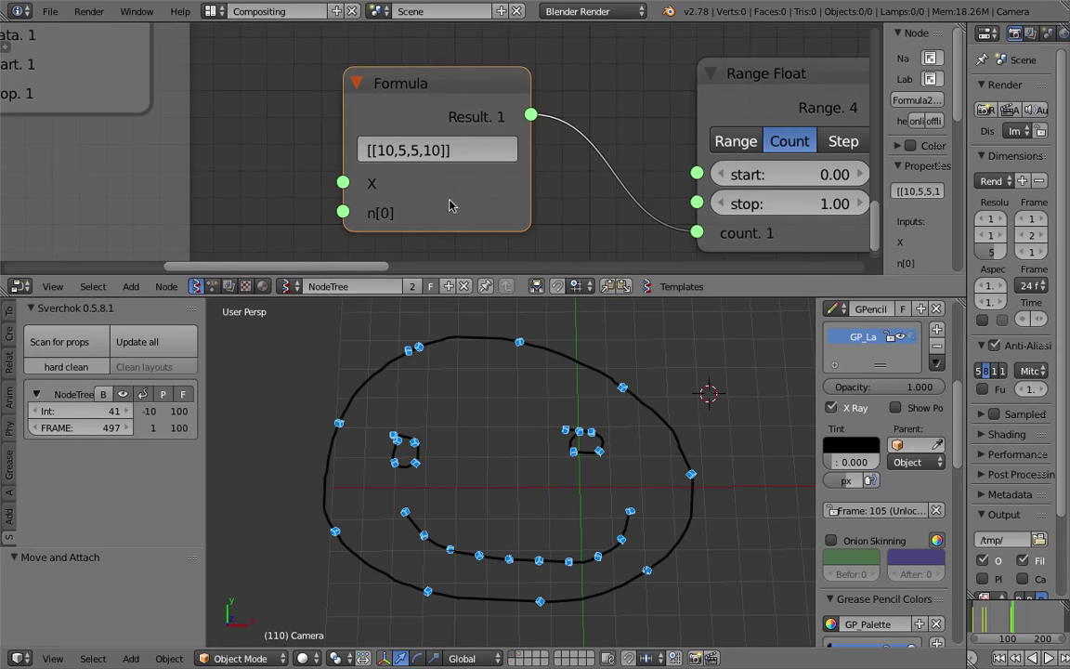
middle_click_drag(538, 443, 552, 439)
scroll(462, 227, "up", 1)
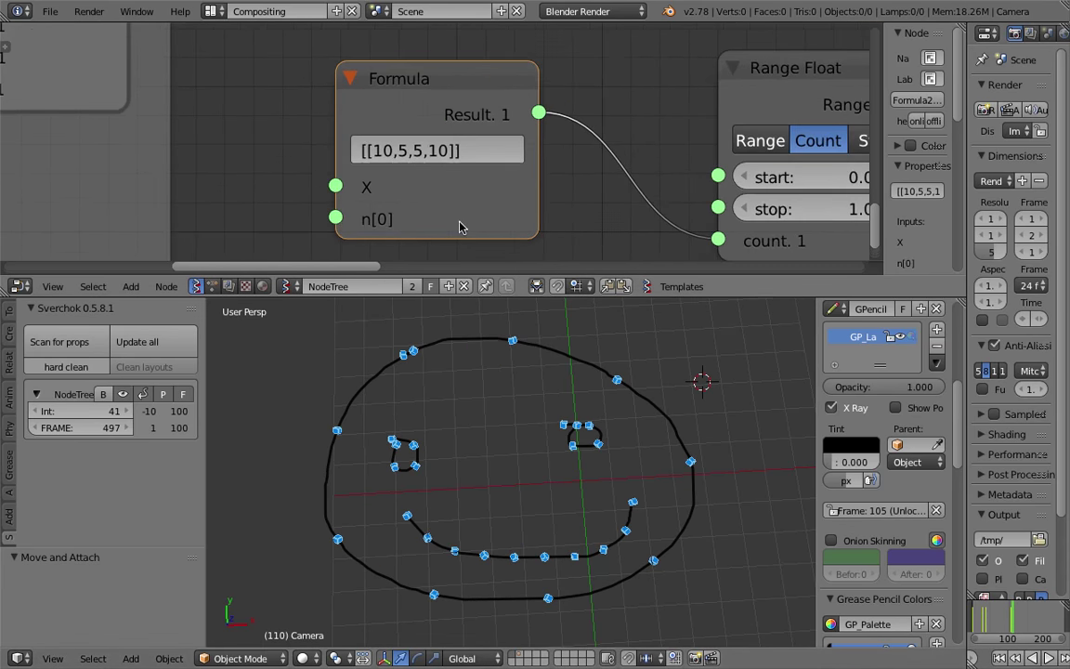
left_click(439, 161)
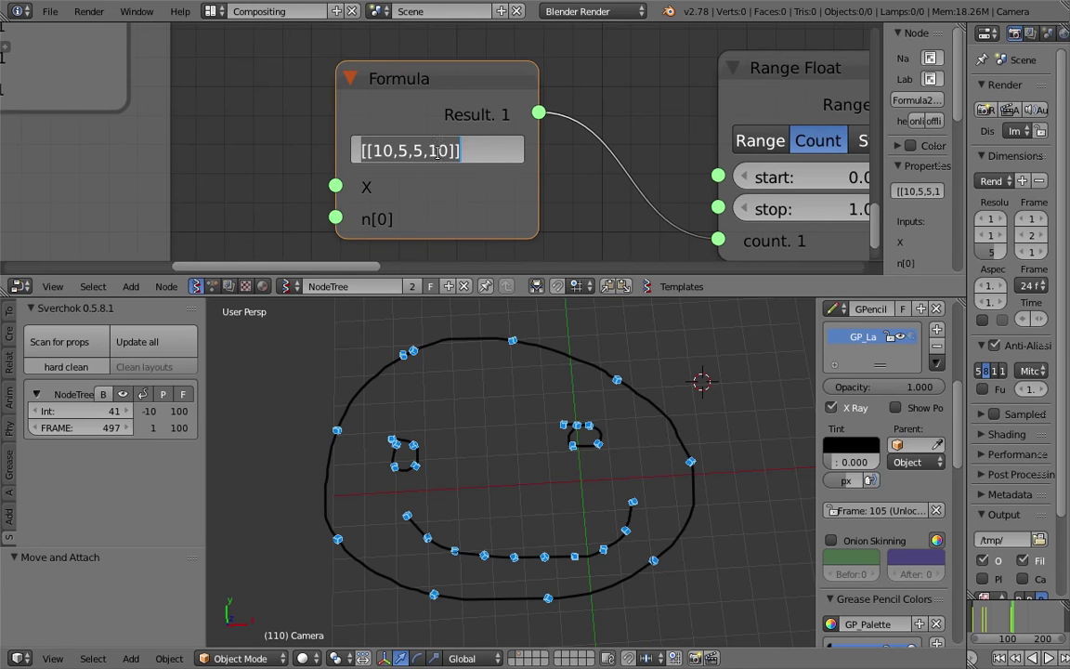
left_click(382, 151)
key("BackSpace")
type("2")
left_click(1019, 620)
left_click(1020, 619)
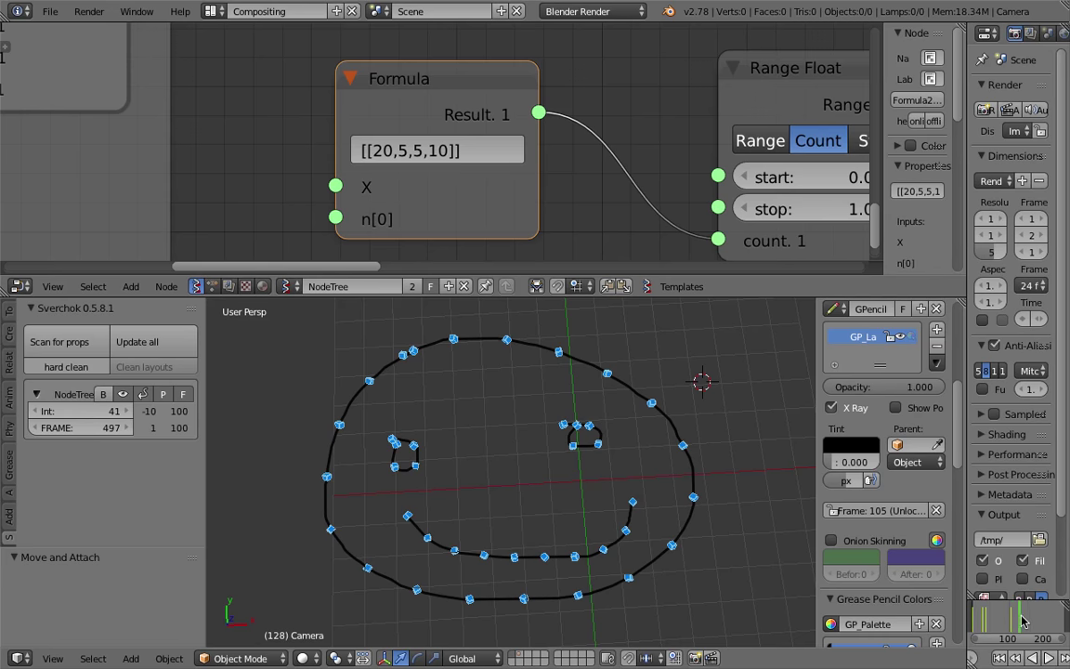
- Change the first count in the Formula node's list to 35, giving [[35,5,5,10]]
left_click(394, 157)
key("Home")
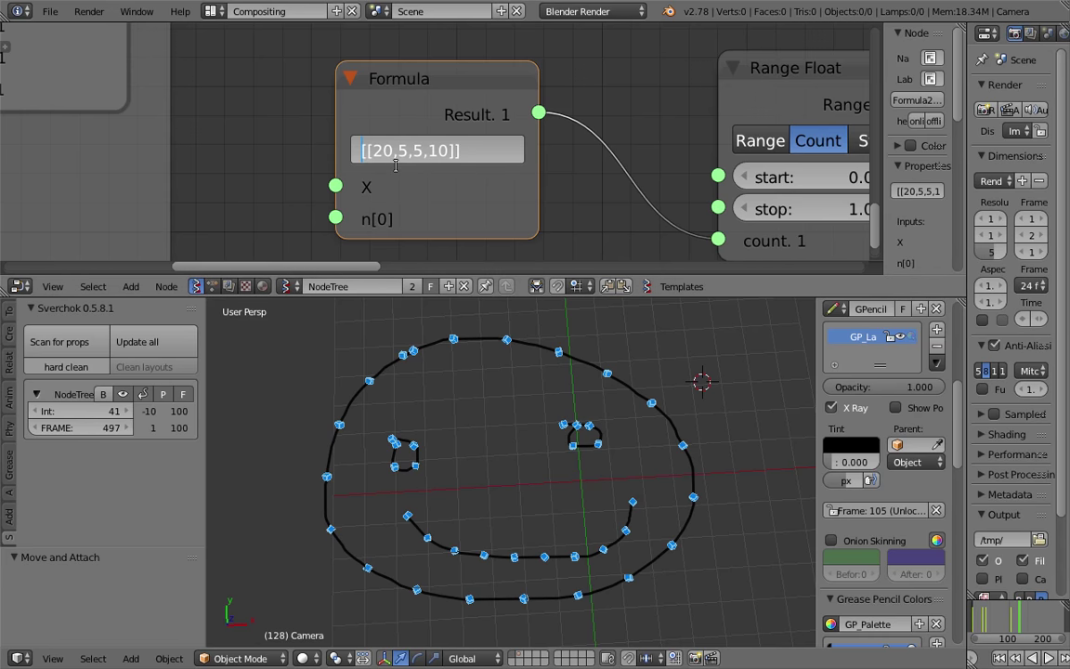
key("Right")
key("Right")
key("BackSpace")
type("5")
key("Return")
left_click(385, 151)
left_click(385, 153)
key("Left")
key("shift+Right")
type("3")
key("Return")
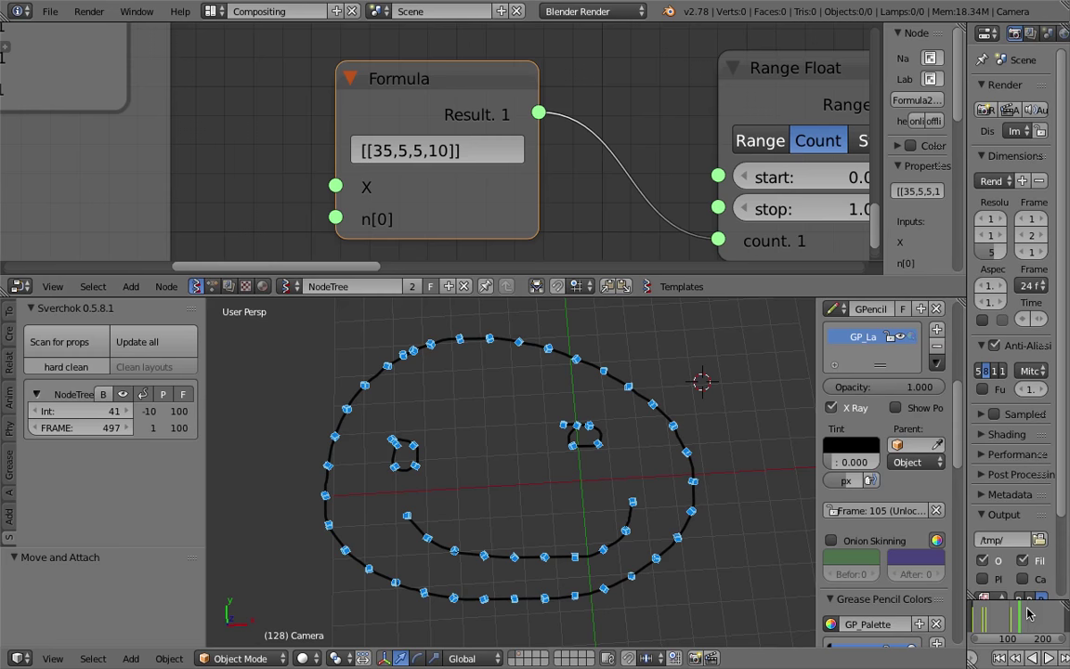
- Set the remaining counts in the Formula node to 10, 10 and 12, giving [[35,10,10,12]]
left_click(414, 156)
left_click(411, 156)
key("shift+Left")
type("10")
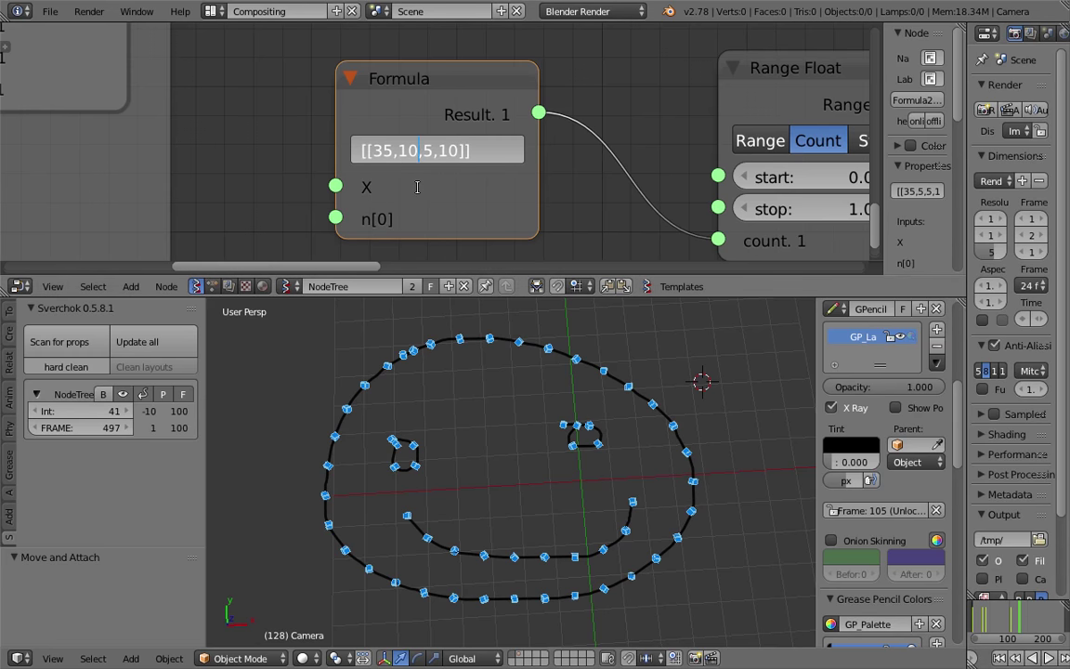
key("shift+Right")
type("10")
key("shift+Right")
key("shift+Right")
type("12")
key("Return")
scroll(616, 459, "down", 4)
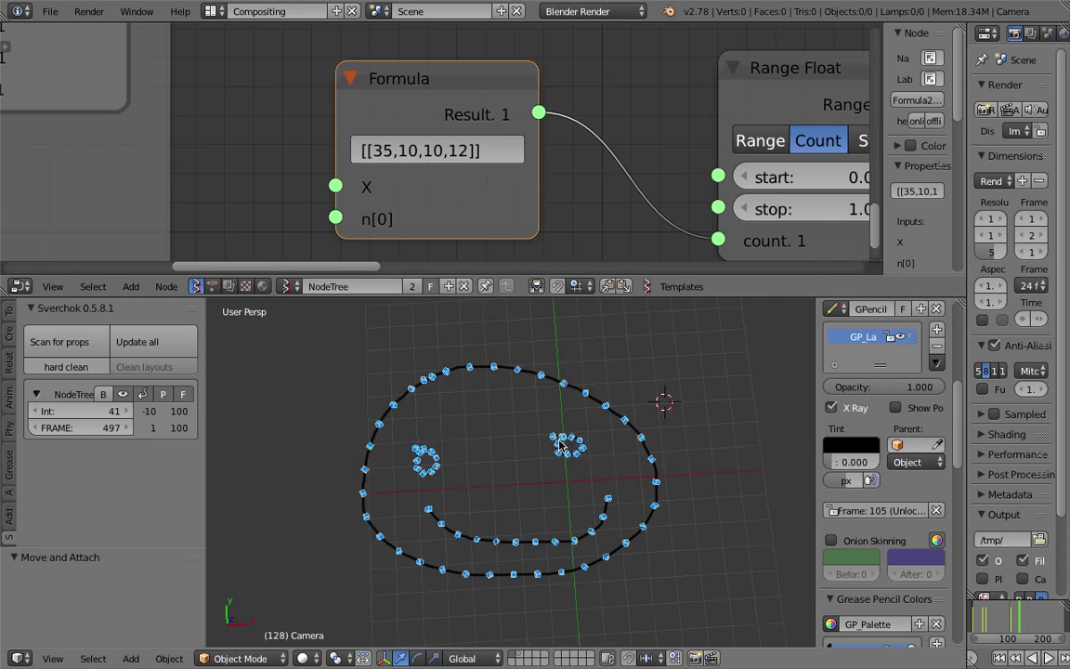
scroll(556, 406, "down", 2)
scroll(601, 403, "up", 4)
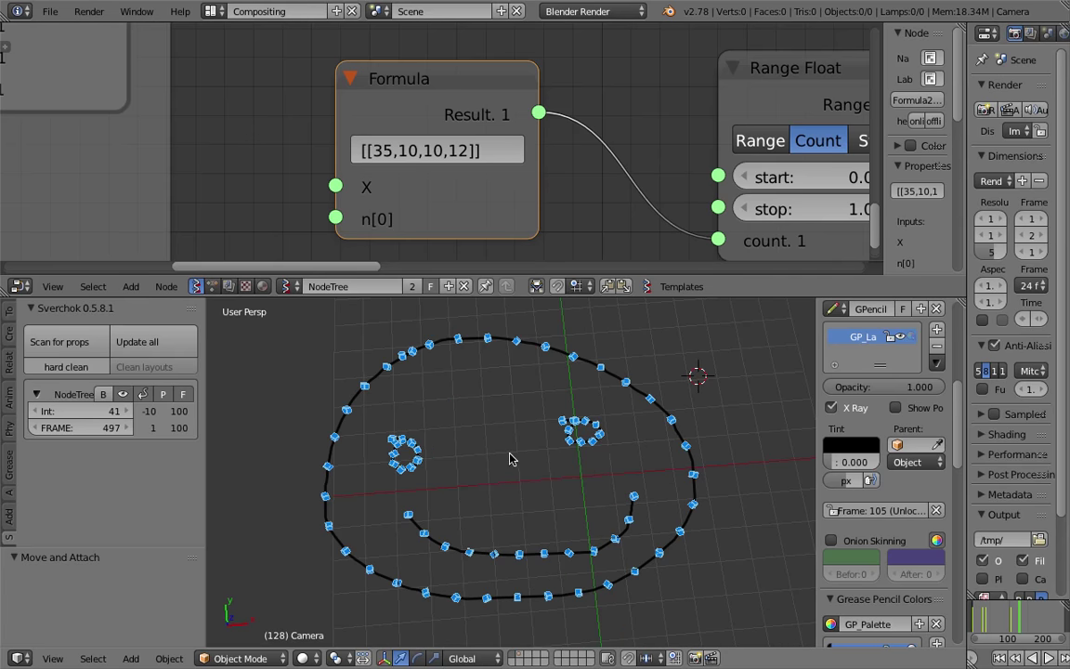
- Delete the Formula node and set Range Float's count to 39 and FRAME to 492
scroll(393, 407, "down", 3)
mouse_move(450, 85)
left_mouse_down()
mouse_move(452, 102)
mouse_move(442, 100)
left_mouse_up()
scroll(455, 120, "down", 2)
left_click(423, 111)
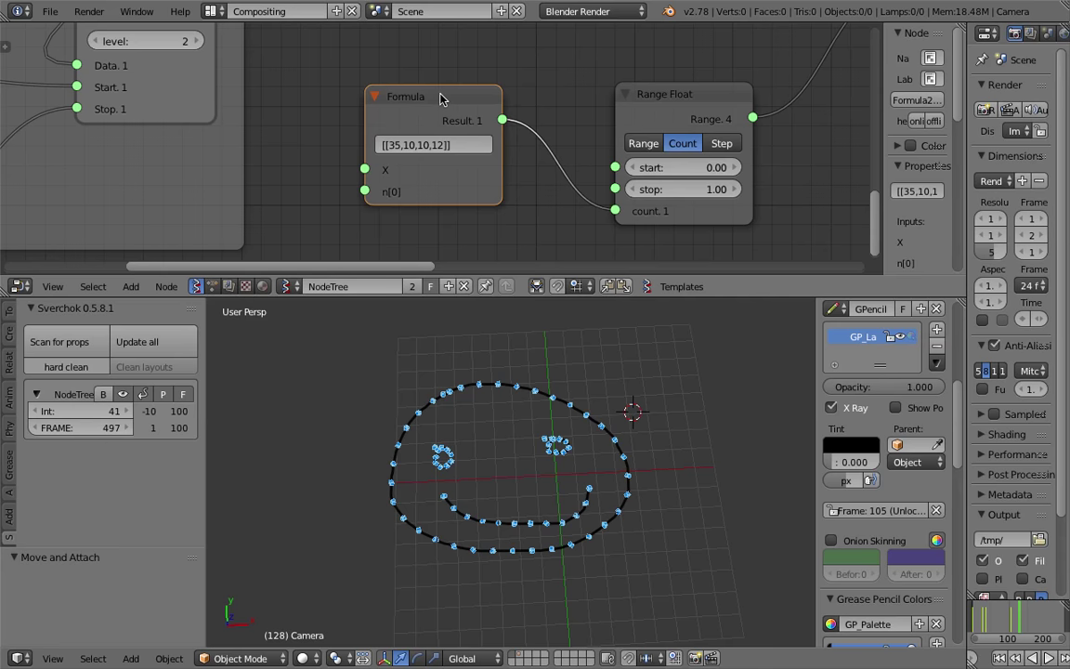
key("x")
mouse_move(683, 210)
left_mouse_down()
mouse_move(645, 211)
mouse_move(695, 211)
left_mouse_up()
left_click_drag(109, 433, 114, 433)
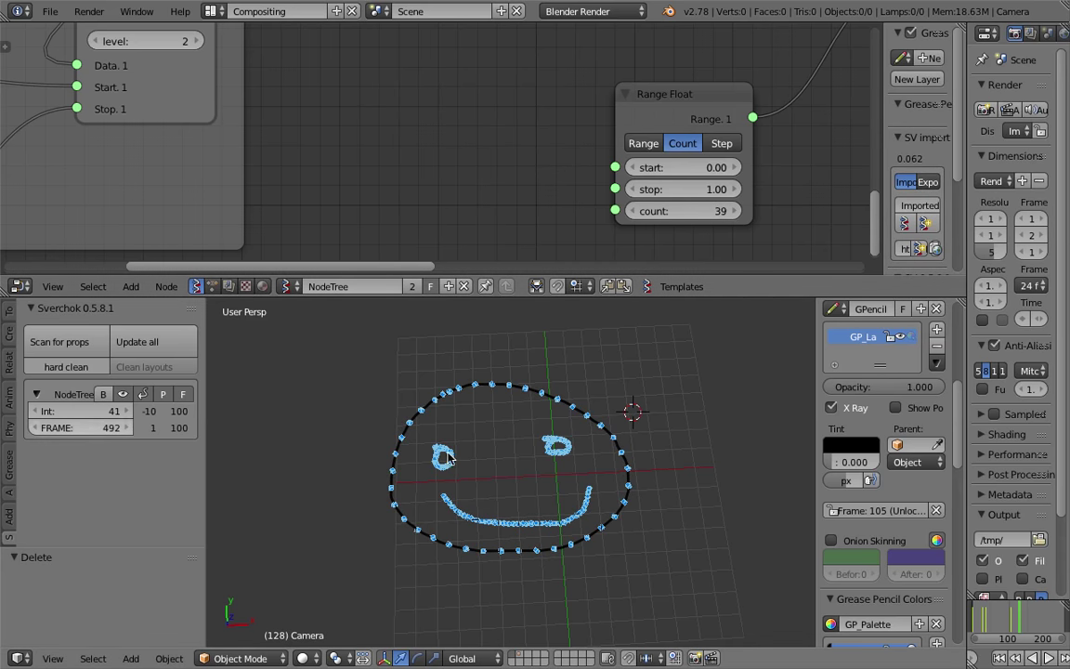
- Bring the whole node tree into view and save the Blender file
scroll(514, 179, "down", 5)
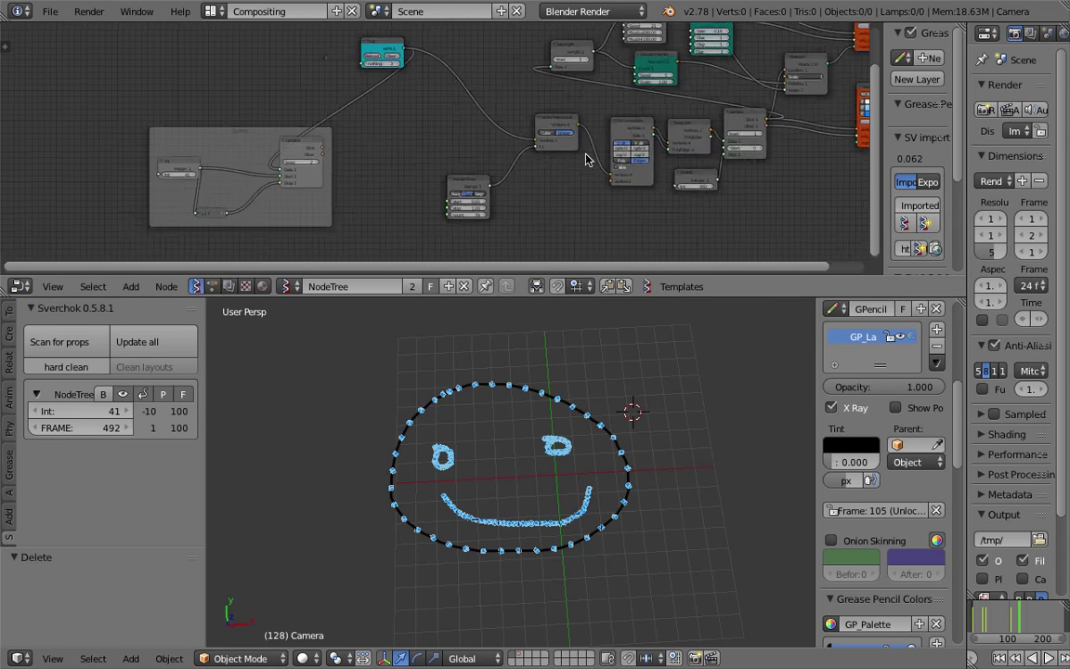
scroll(586, 168, "down", 4)
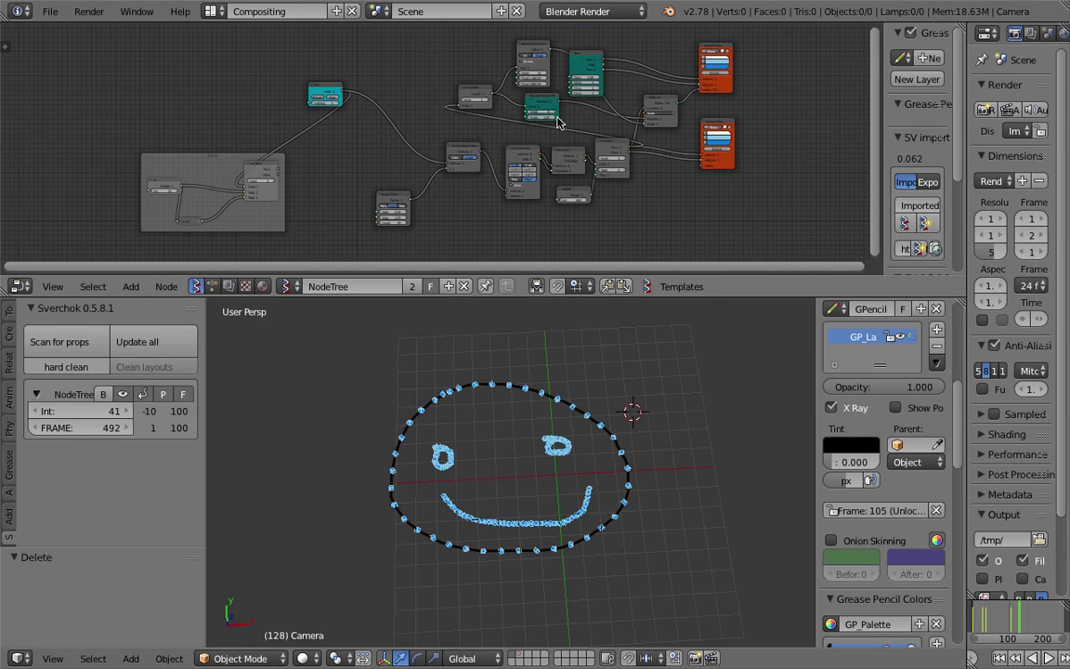
key("ctrl+s")
left_click(365, 114)
- Reload the start-up file and switch to the browser showing Sverchok GitHub issue 1035
left_click(49, 11)
left_click(65, 28)
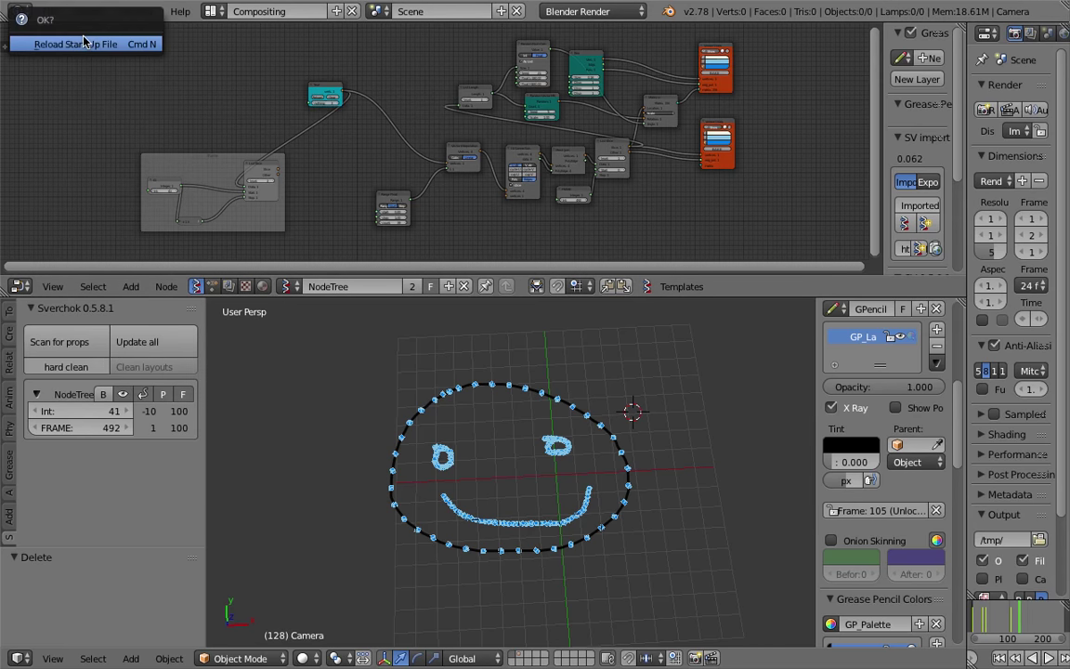
left_click(76, 39)
key("ctrl+Right")
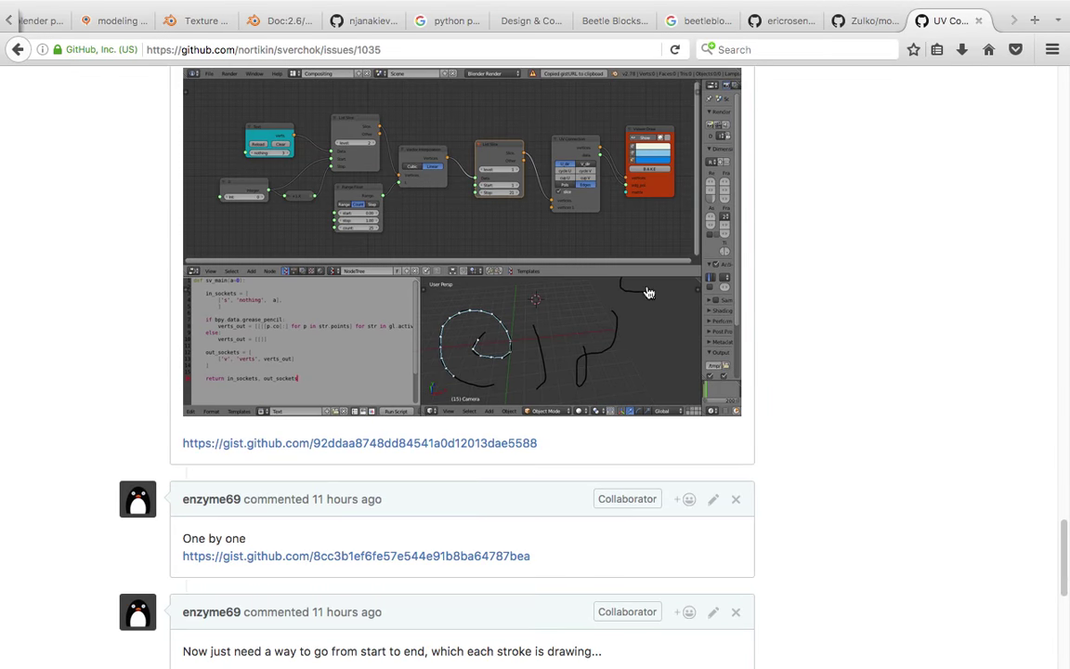
- Copy the link address of the "One by one" gist in the issue comments and switch back to Blender
scroll(616, 267, "up", 5)
scroll(419, 195, "up", 3)
scroll(394, 198, "down", 9)
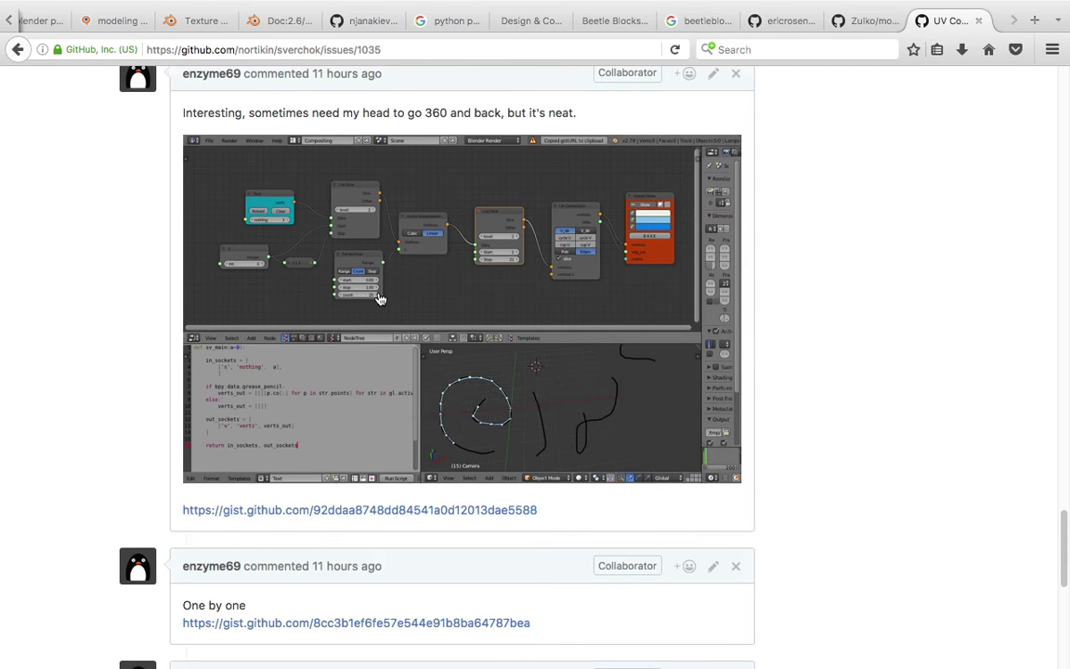
scroll(366, 305, "down", 5)
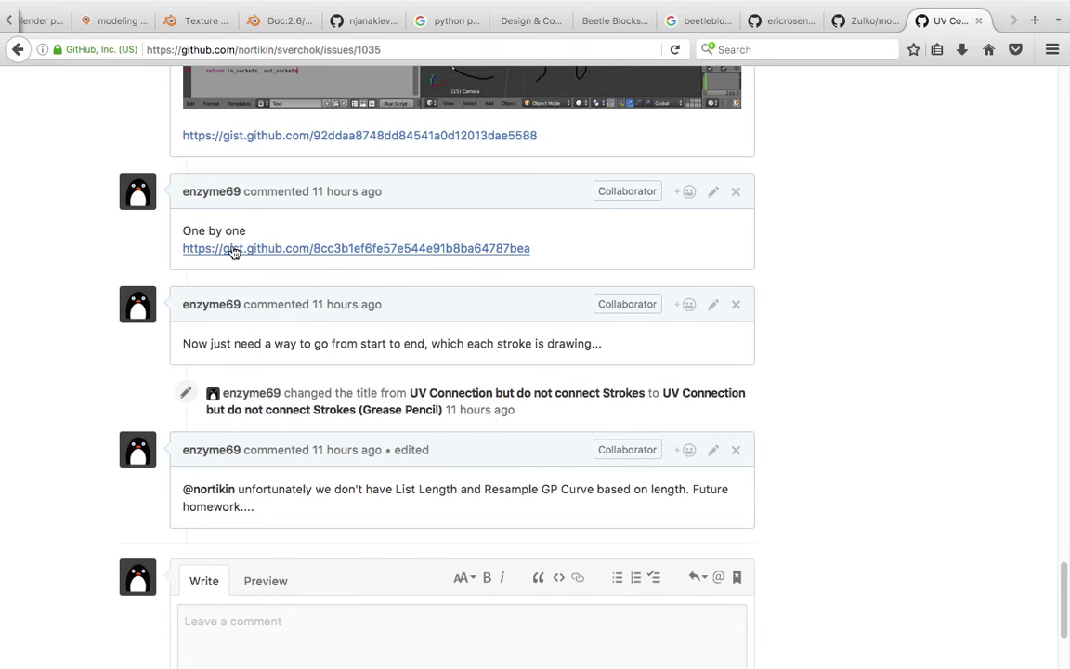
right_click(317, 251)
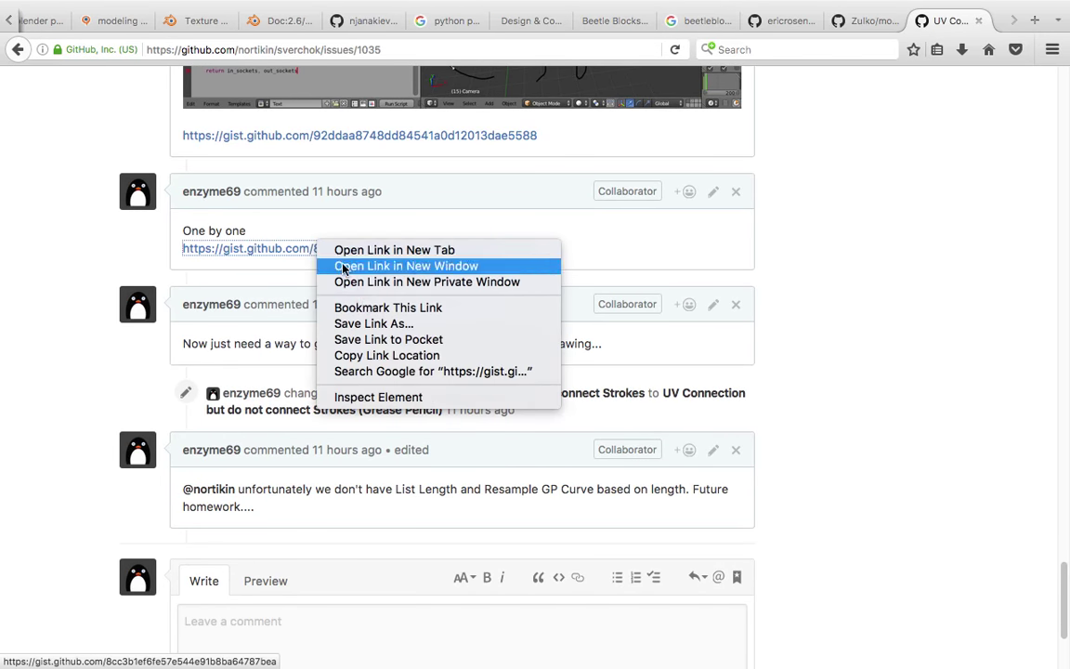
left_click(416, 360)
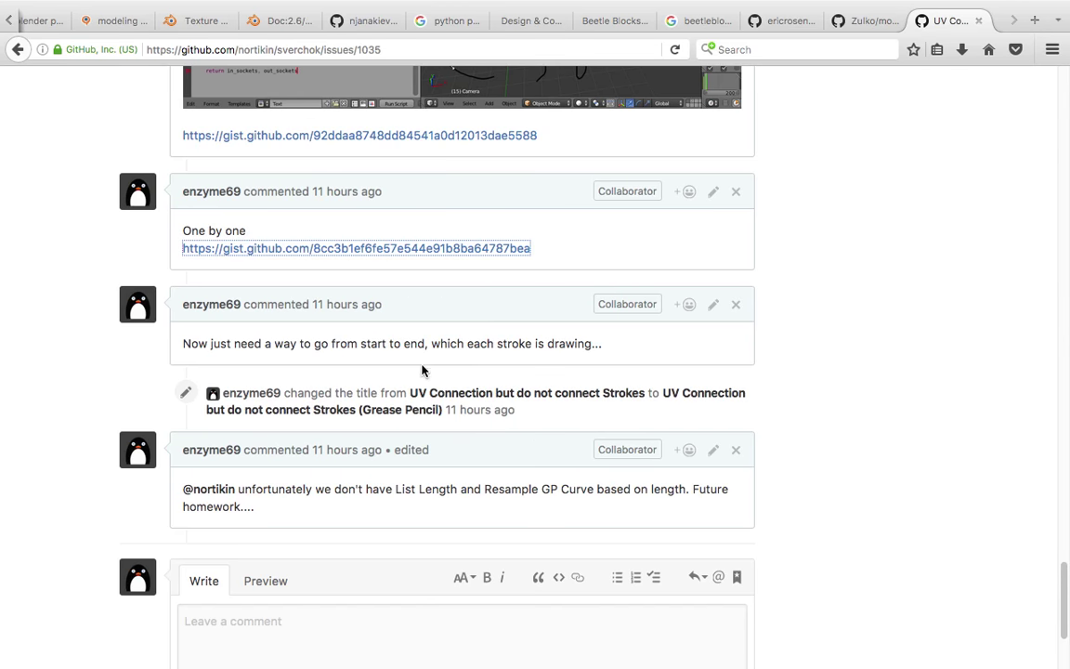
key("ctrl+Left")
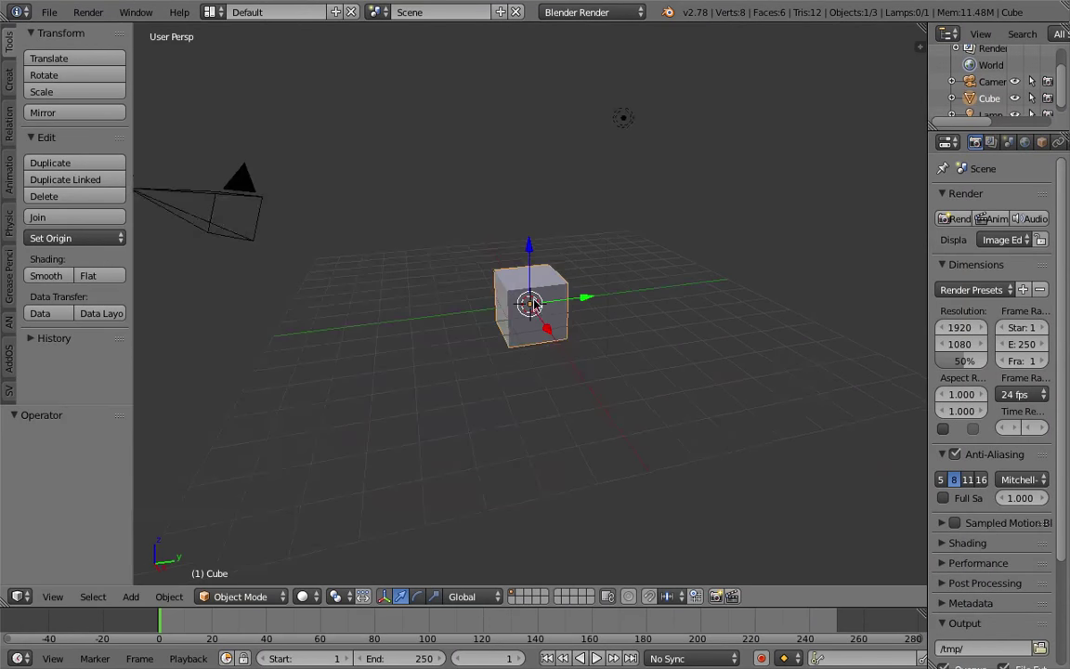
- Switch to the Compositing layout, create a new Sverchok node tree and expand the SV import/export options
scroll(538, 258, "down", 4)
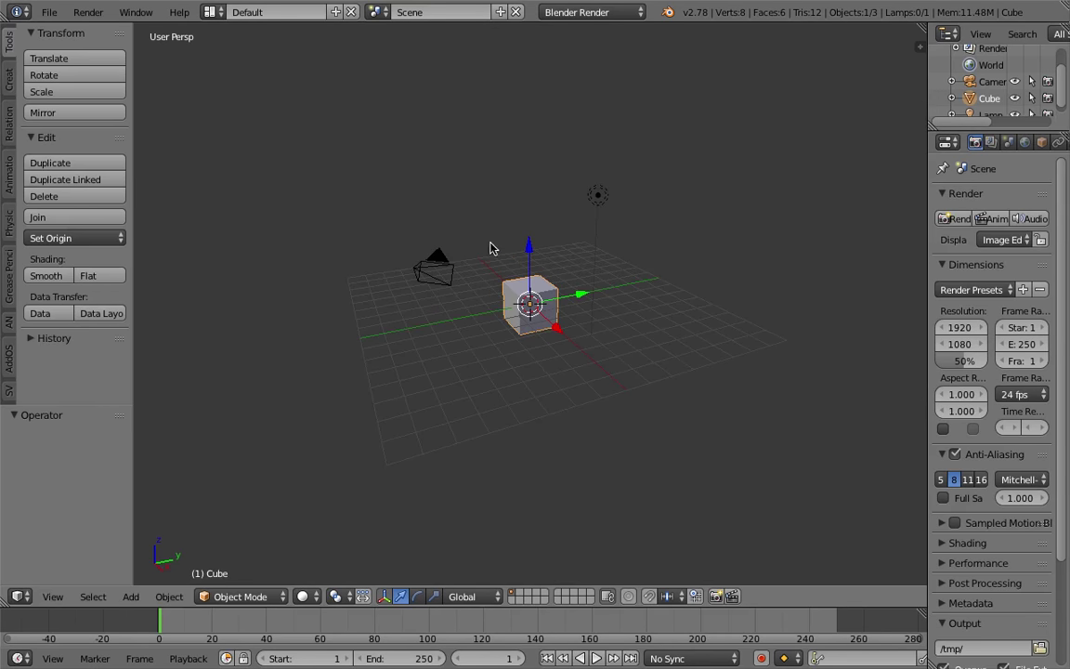
middle_click_drag(447, 212, 501, 235)
left_click(211, 13)
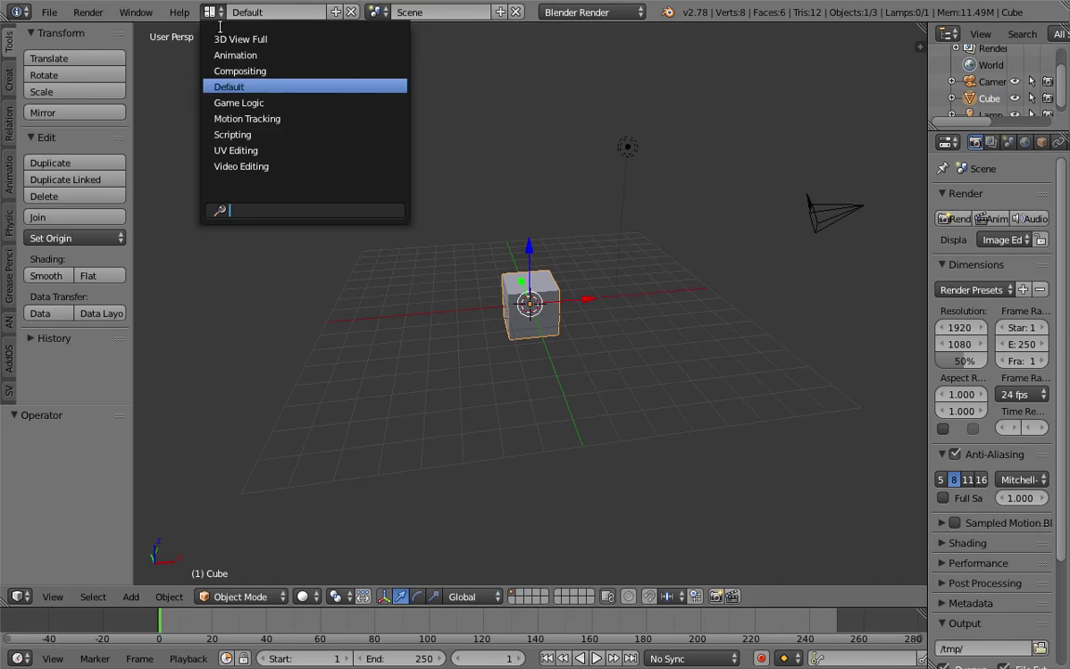
left_click(210, 61)
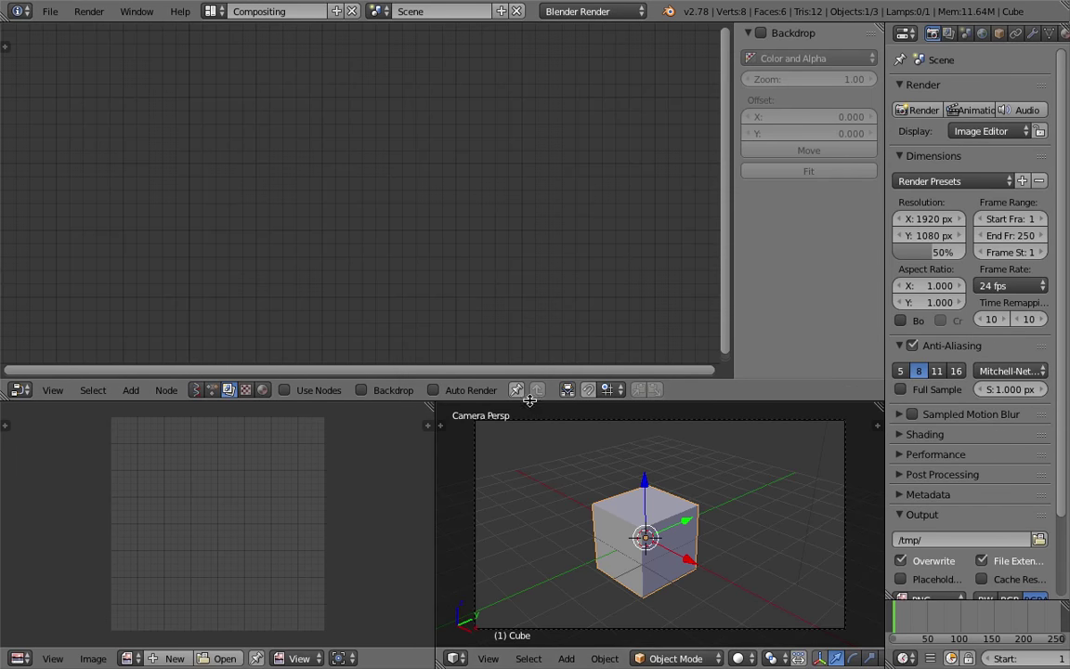
left_click_drag(531, 397, 532, 393)
left_click(196, 389)
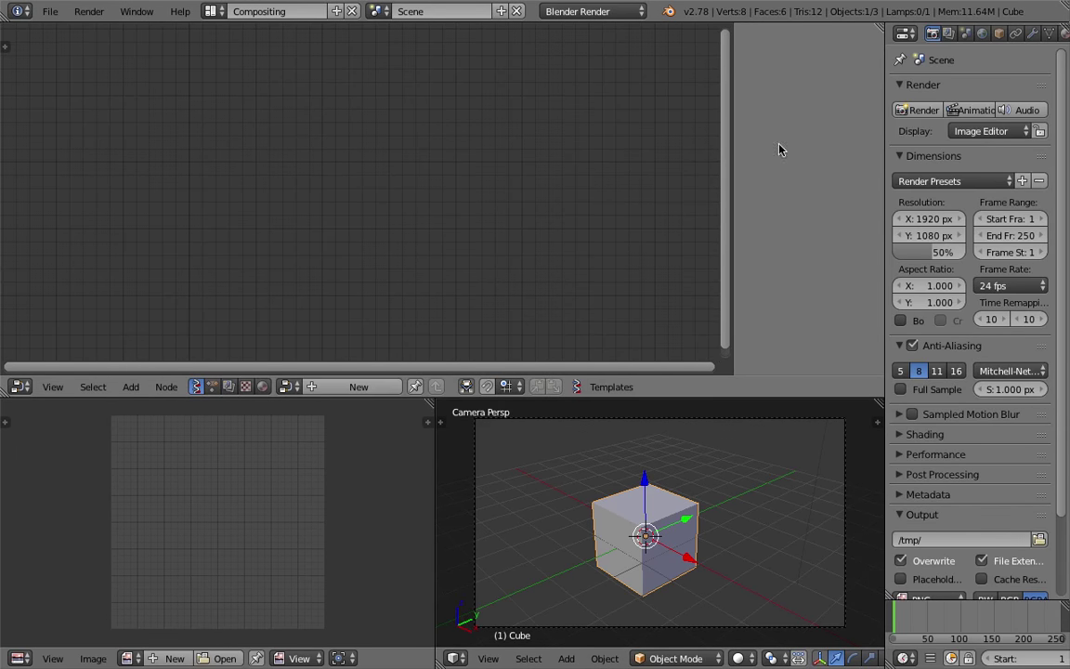
left_click(332, 388)
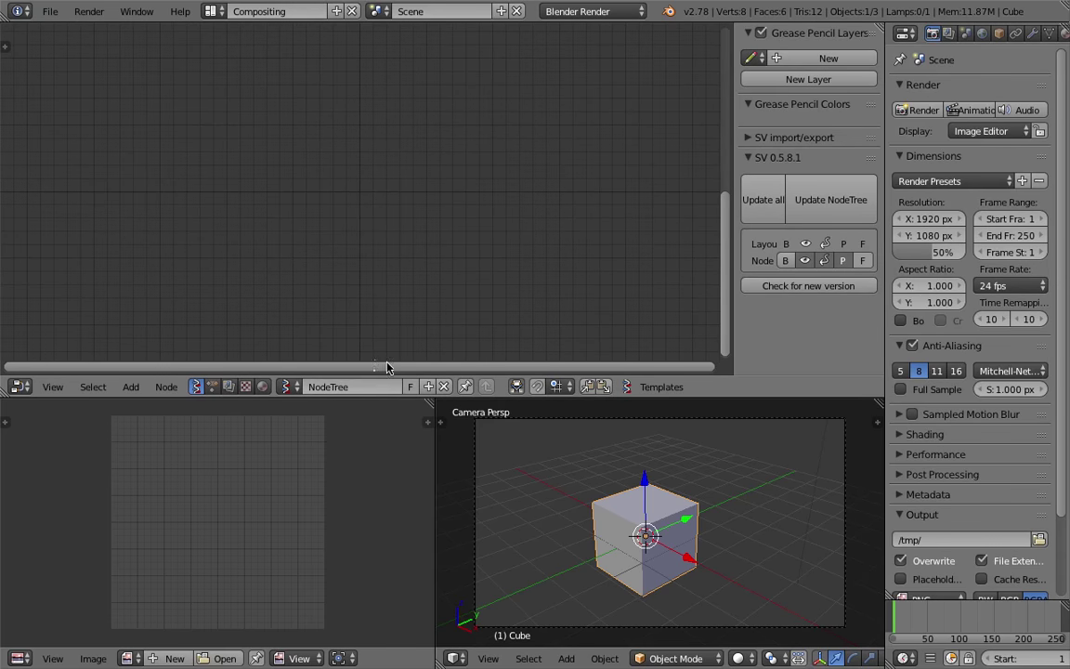
left_click(751, 139)
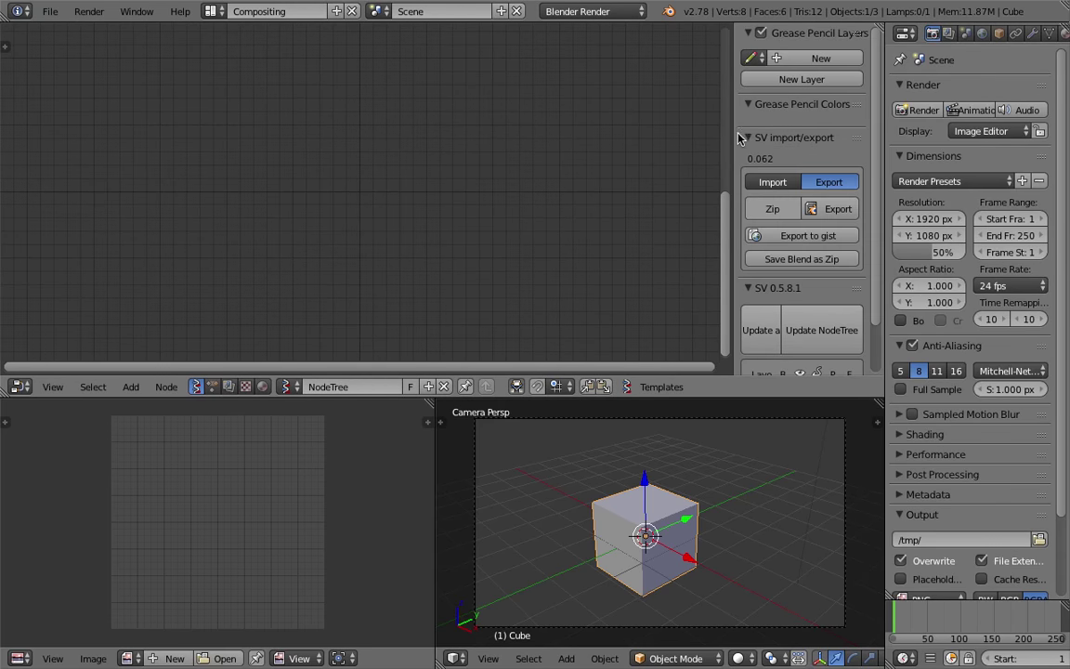
left_click_drag(735, 132, 655, 139)
- Delete the default cube from the 3D scene
middle_click_drag(651, 534, 771, 516)
scroll(738, 514, "down", 4)
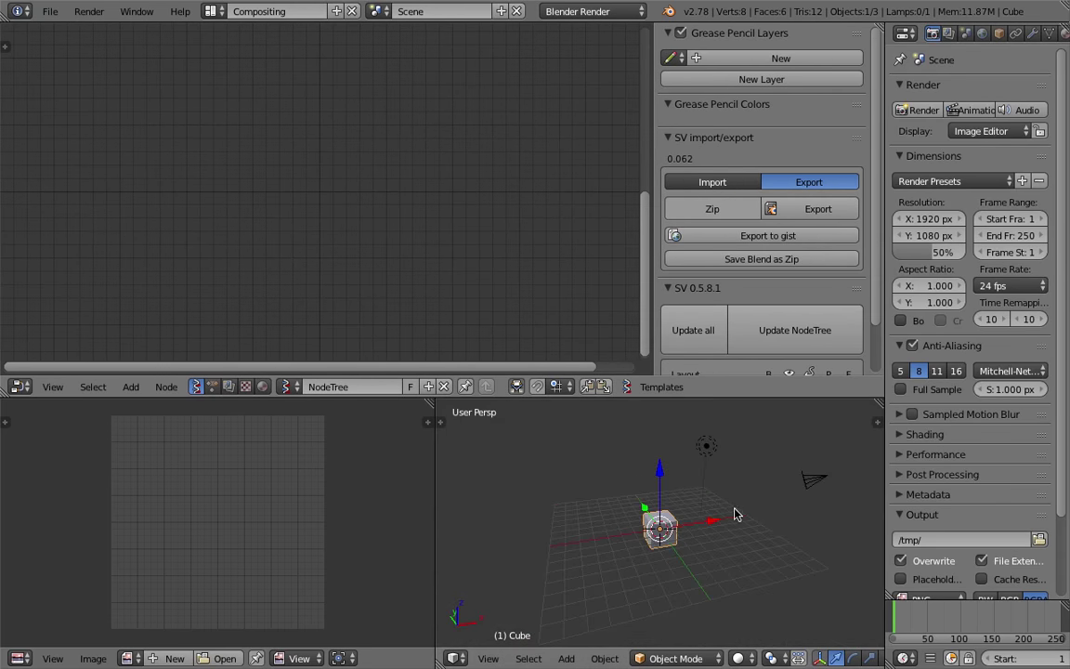
key("x")
left_click(664, 524)
middle_click_drag(656, 517, 692, 501)
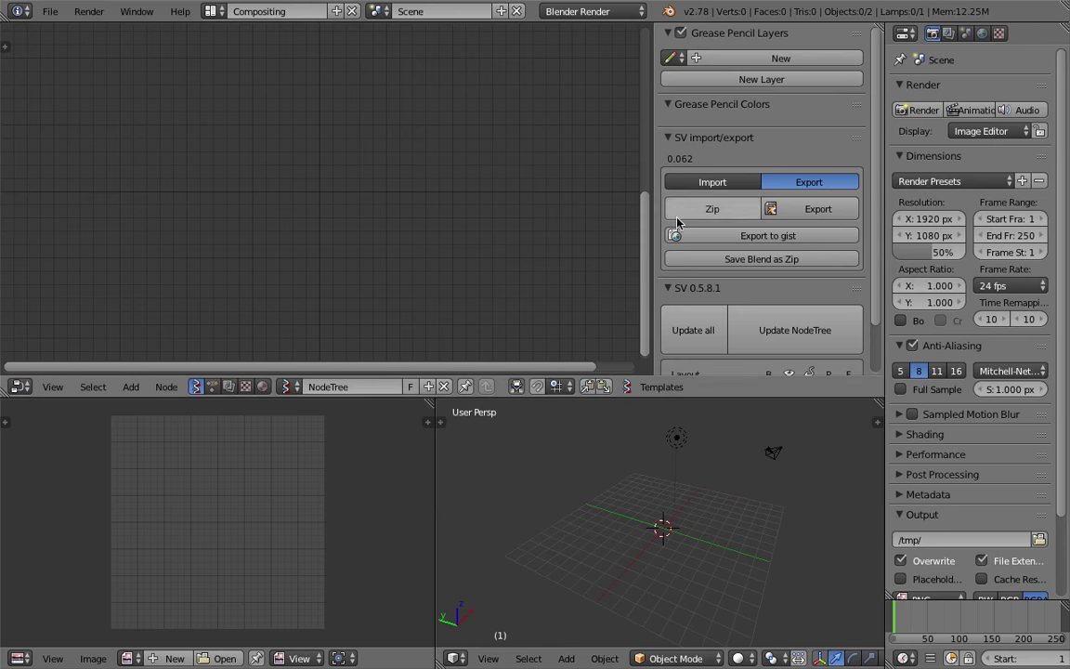
- Try to import the Sverchok node tree from the copied gist URL
scroll(715, 246, "down", 3)
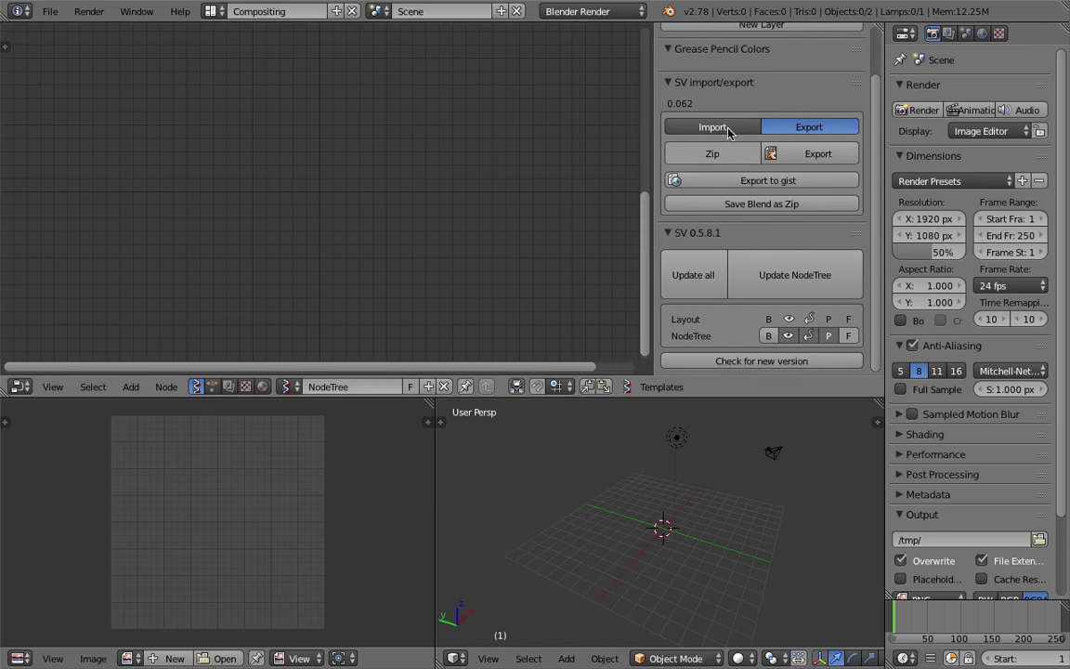
left_click(727, 132)
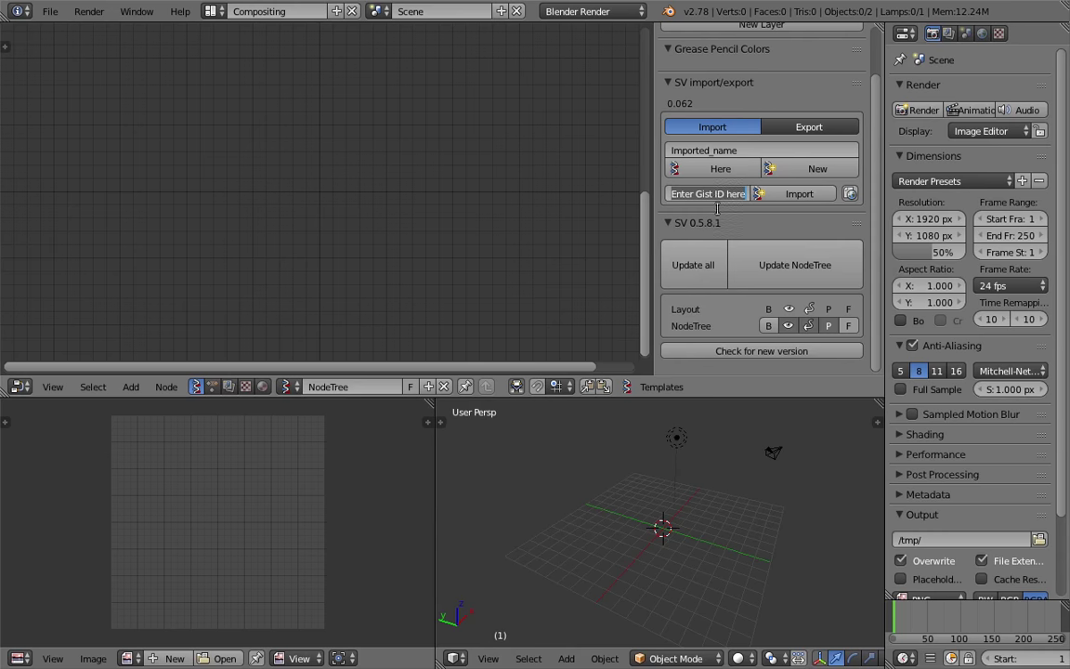
key("ctrl+v")
left_click(788, 195)
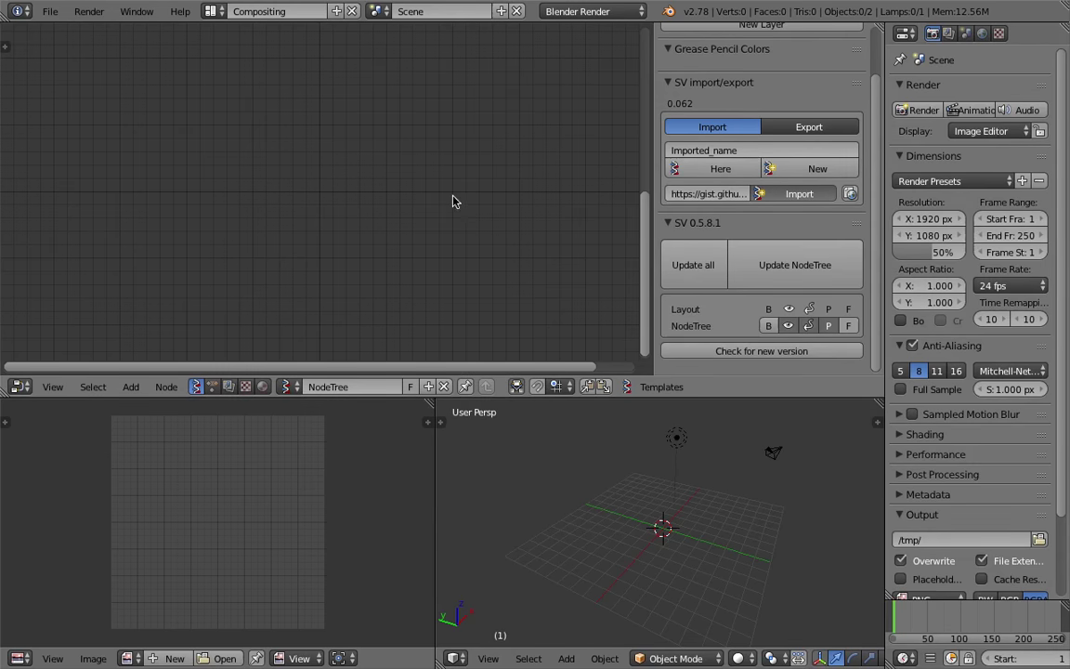
- Switch to the desktop, open Blender's crash report and dismiss it without reopening the application
key("super+Tab")
key("ctrl+Left")
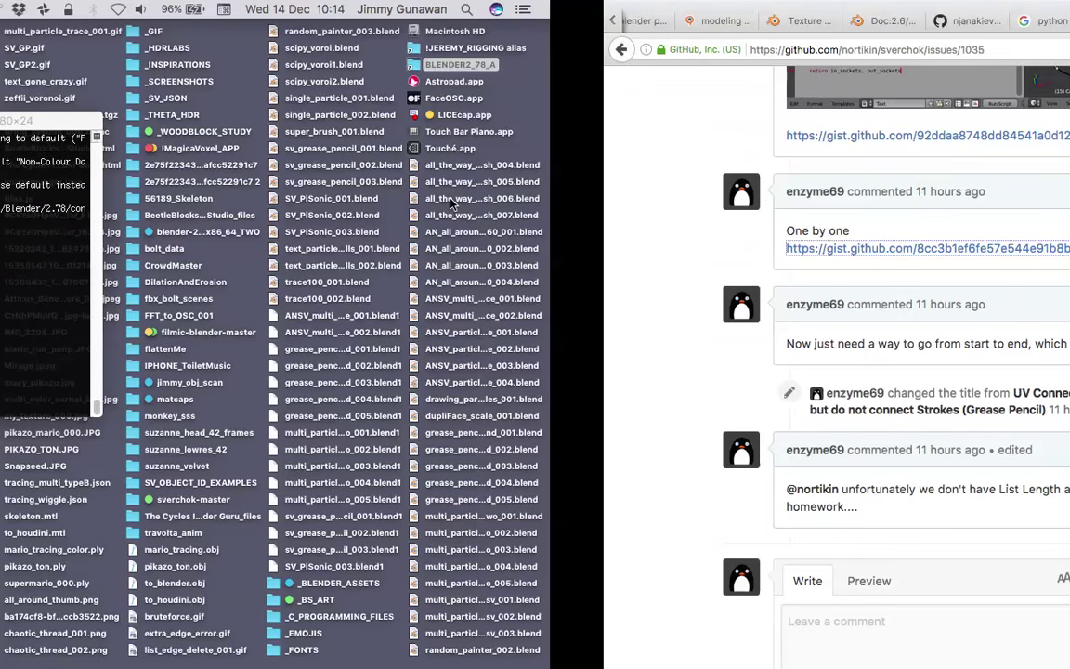
left_click(212, 120)
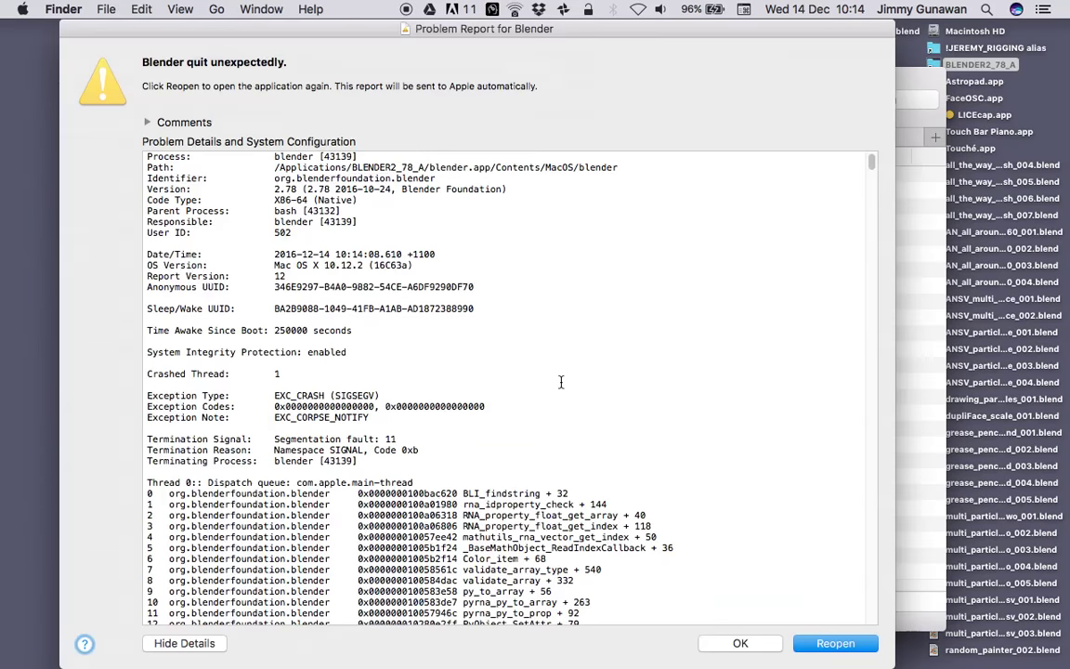
left_click(746, 643)
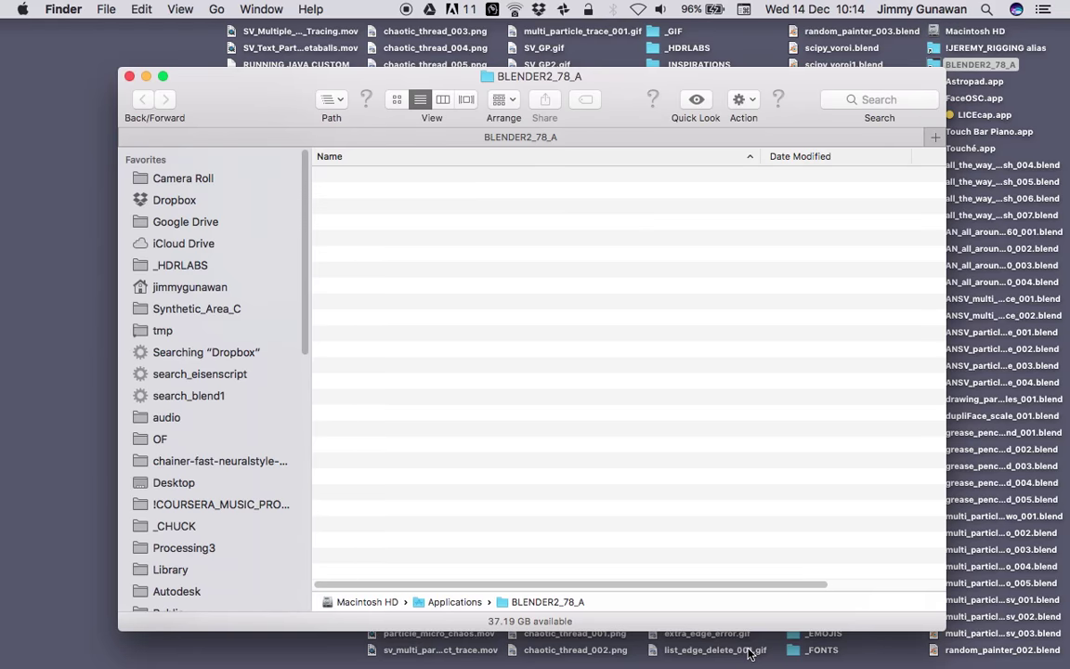
- Relaunch Blender from the package contents of blender.app and make its window full screen
right_click(385, 173)
left_click(410, 197)
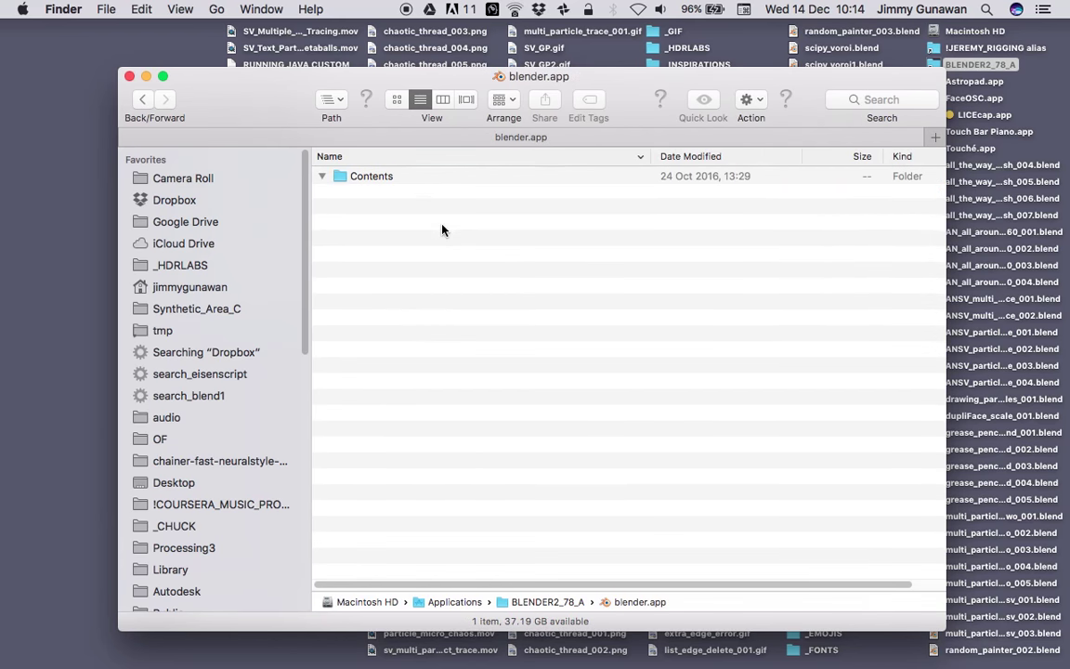
double_click(404, 288)
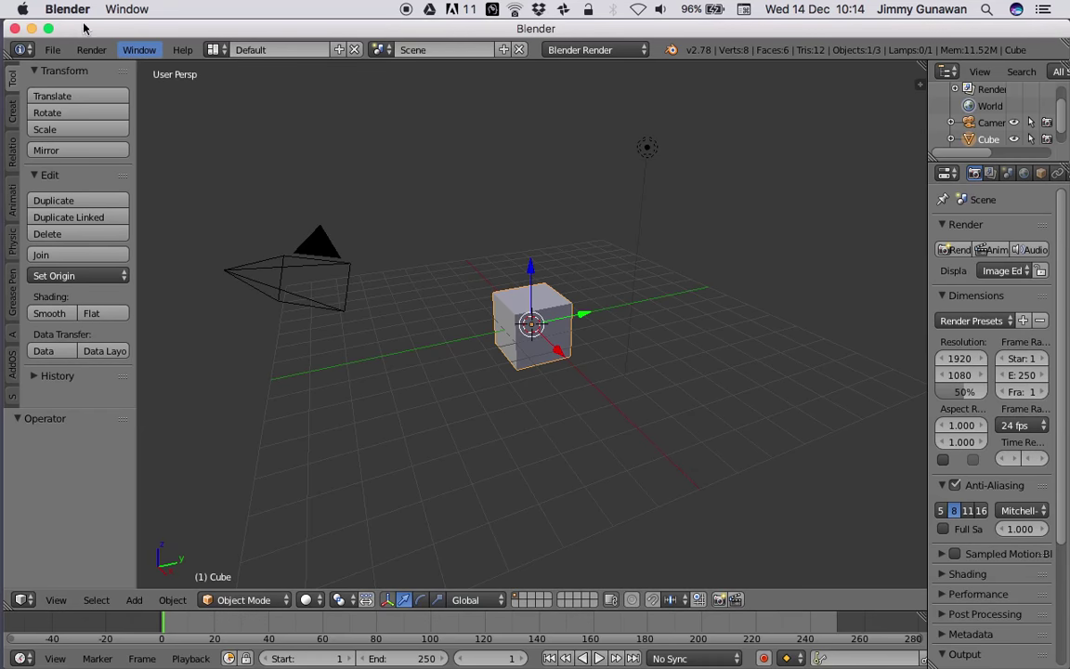
left_click(48, 29)
- Set the screen layout to Compositing and add a new Sverchok node tree in the node editor
left_click(211, 12)
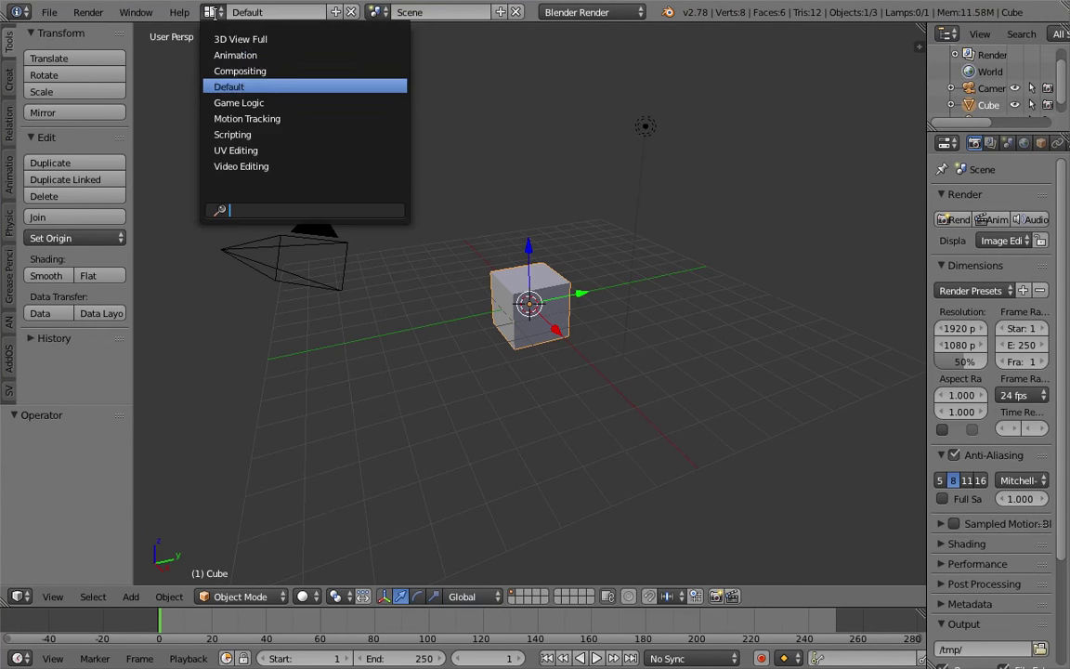
left_click(223, 71)
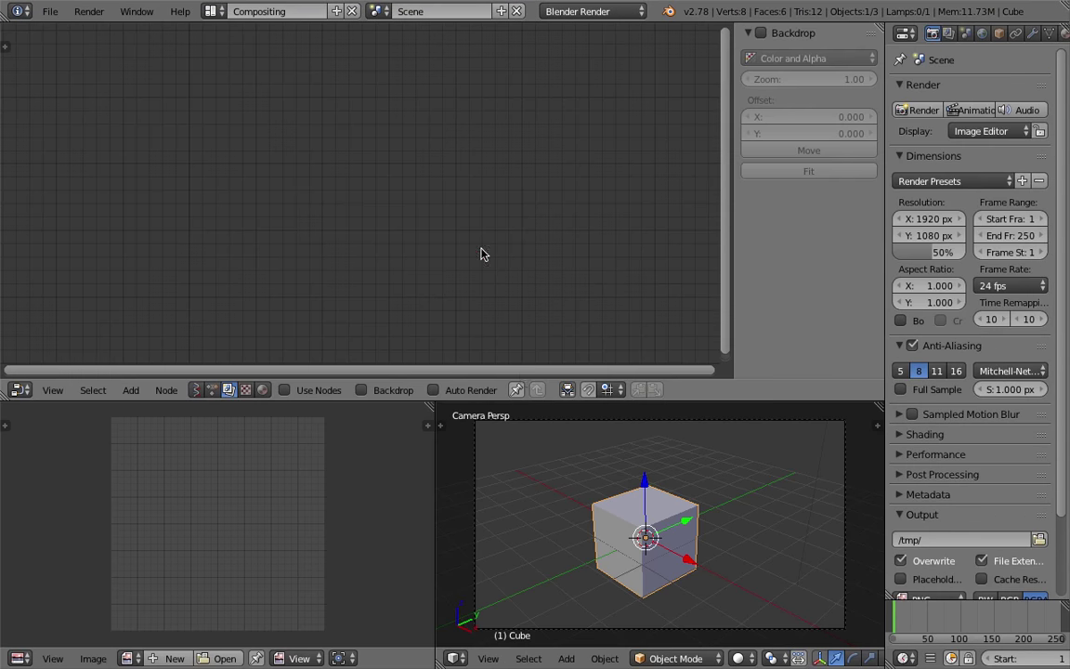
left_click(197, 390)
left_click(357, 390)
- Show the SV import options in a widened sidebar and try importing with the full copied gist URL
left_click(791, 136)
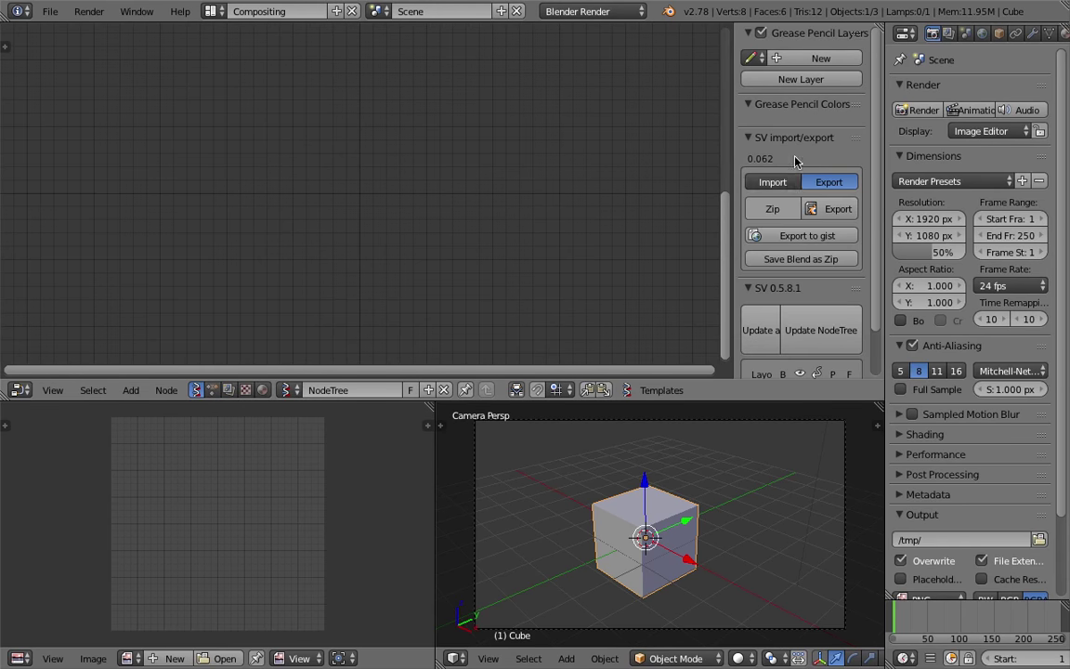
left_click(771, 182)
left_click_drag(735, 207, 514, 207)
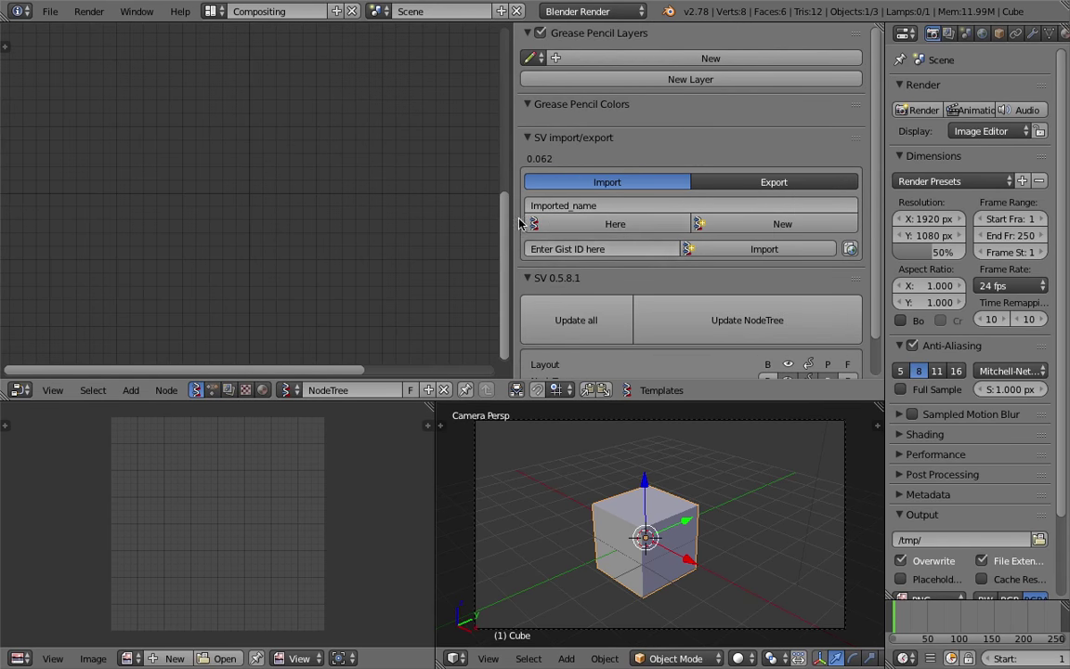
left_click(636, 251)
type("1ef6fe57e544e91b8ba64787bea")
key("Return")
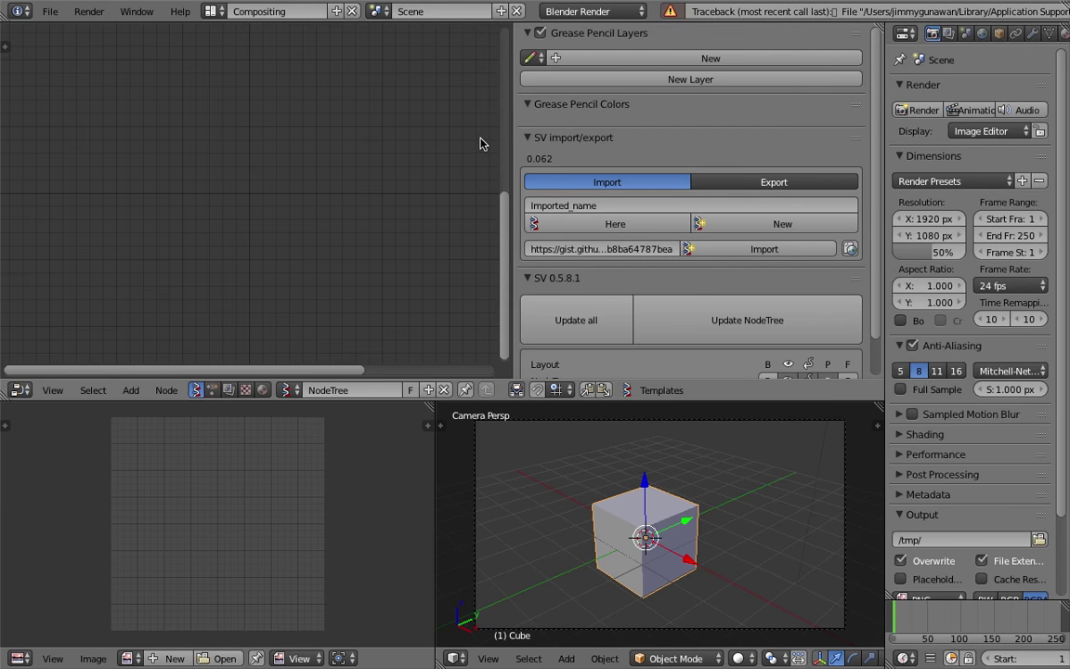
- Trim the gist URL to the ID 8cc3b1ef6fe57e544e91b8ba64787bea and import the node tree
left_click(540, 251)
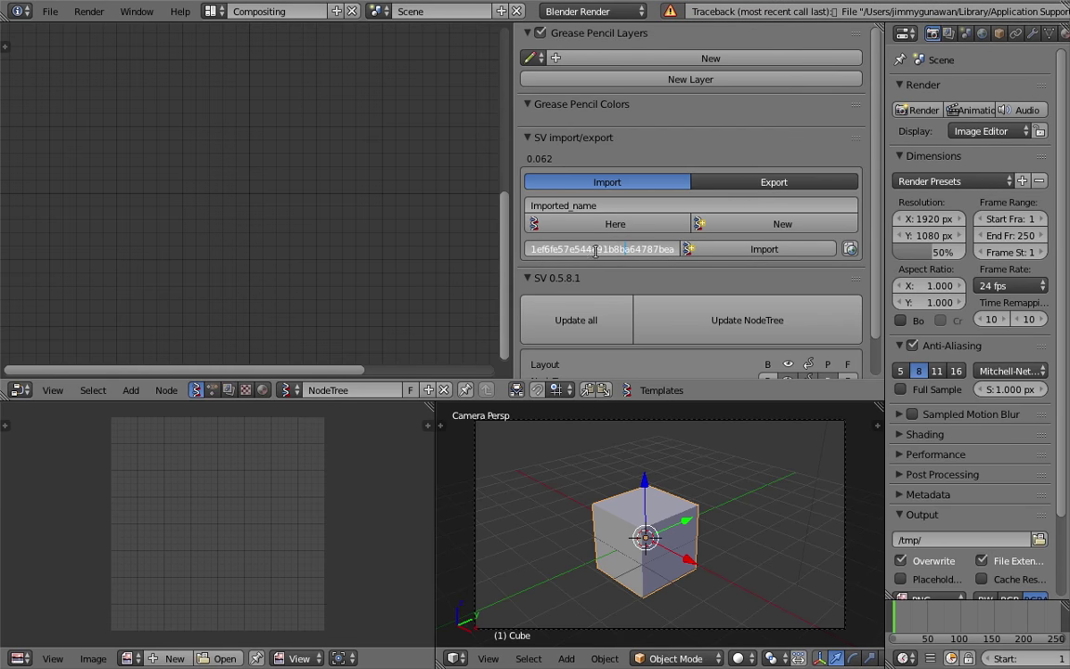
left_click_drag(542, 251, 516, 252)
left_click(559, 250)
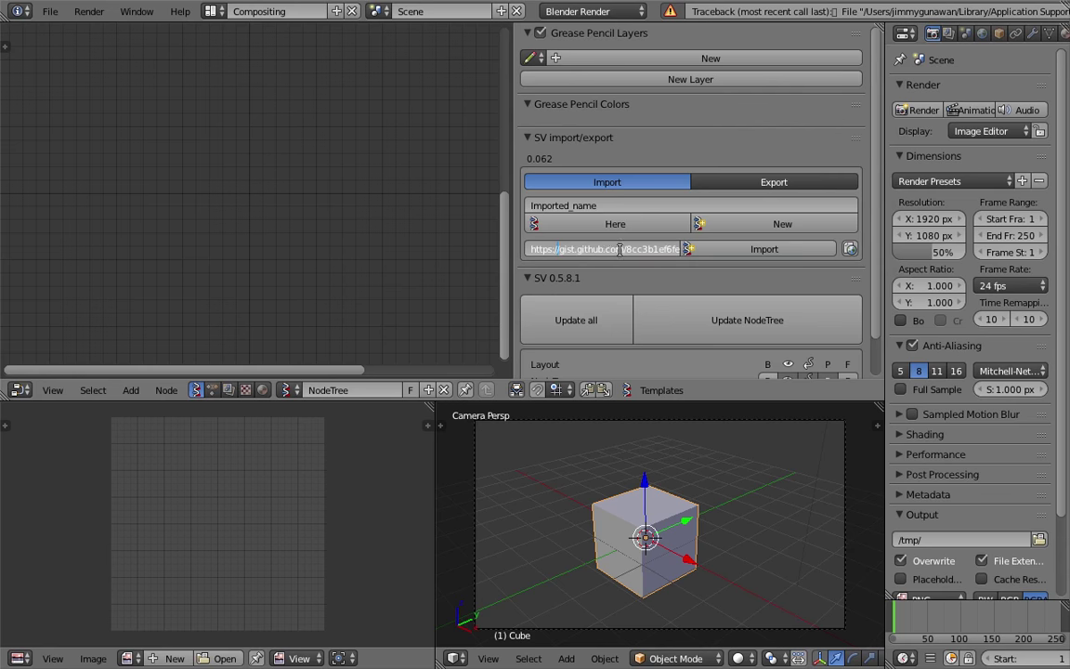
double_click(628, 249)
key("BackSpace")
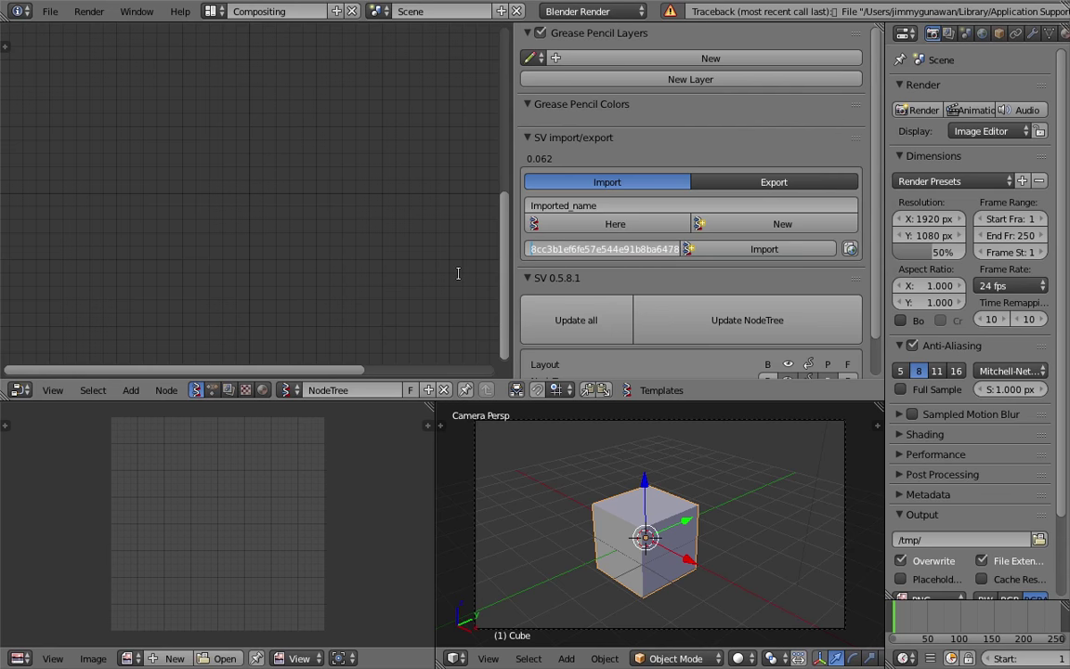
double_click(565, 254)
left_click(754, 255)
left_click(754, 255)
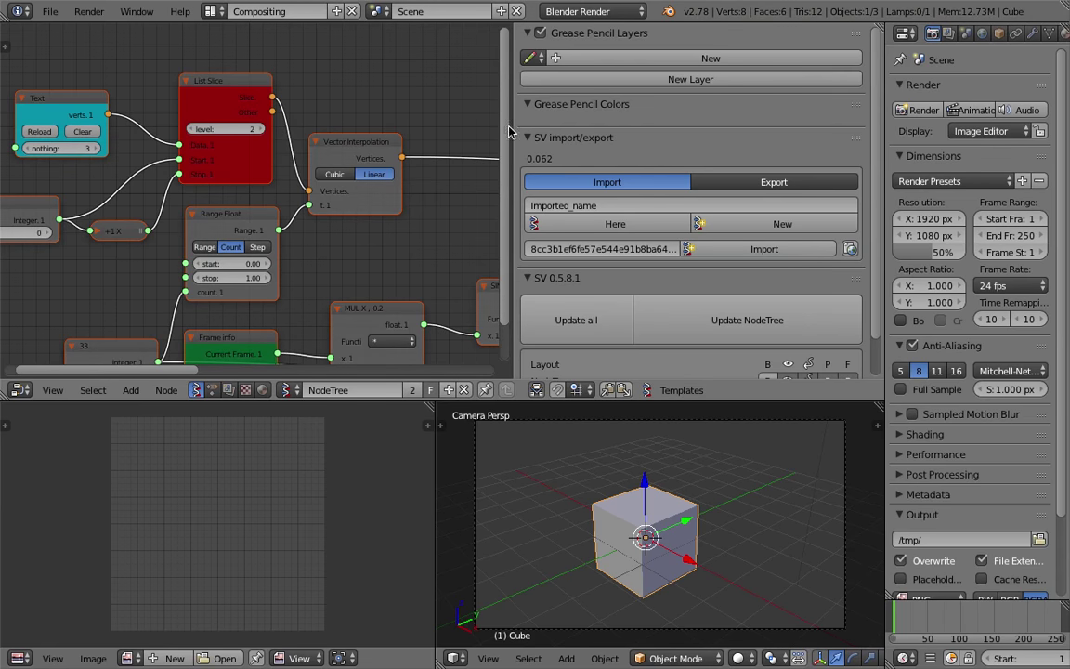
- Hide the node editor's sidebar and bring the whole imported node tree into view
left_click_drag(511, 128, 1033, 169)
scroll(573, 215, "down", 7)
middle_click_drag(596, 213, 377, 145)
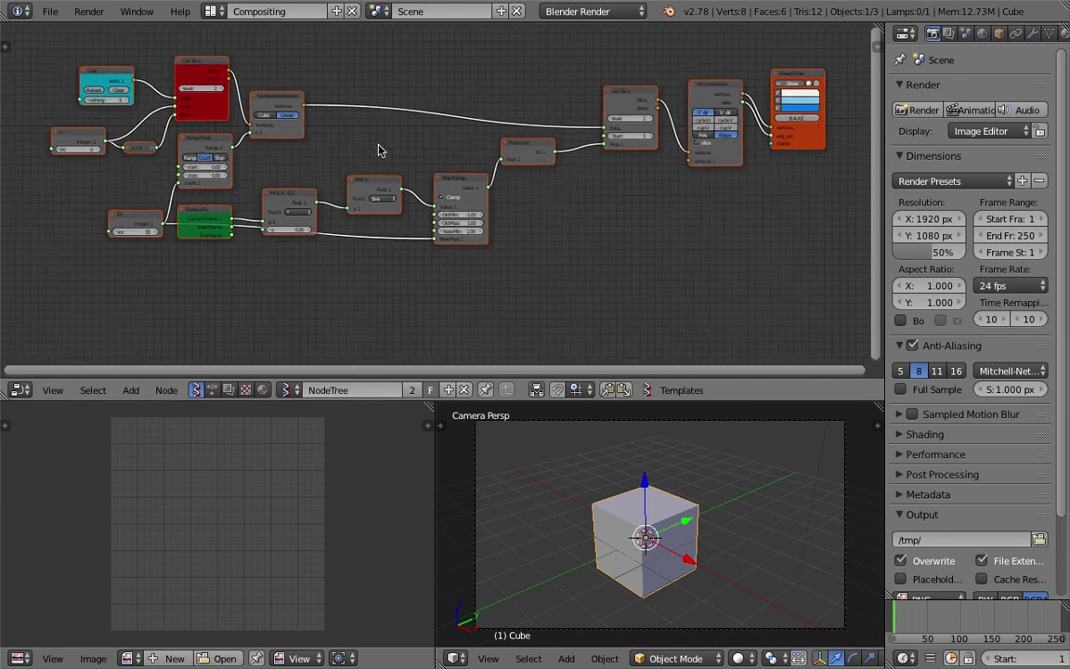
middle_click_drag(450, 154, 438, 180)
key("Home")
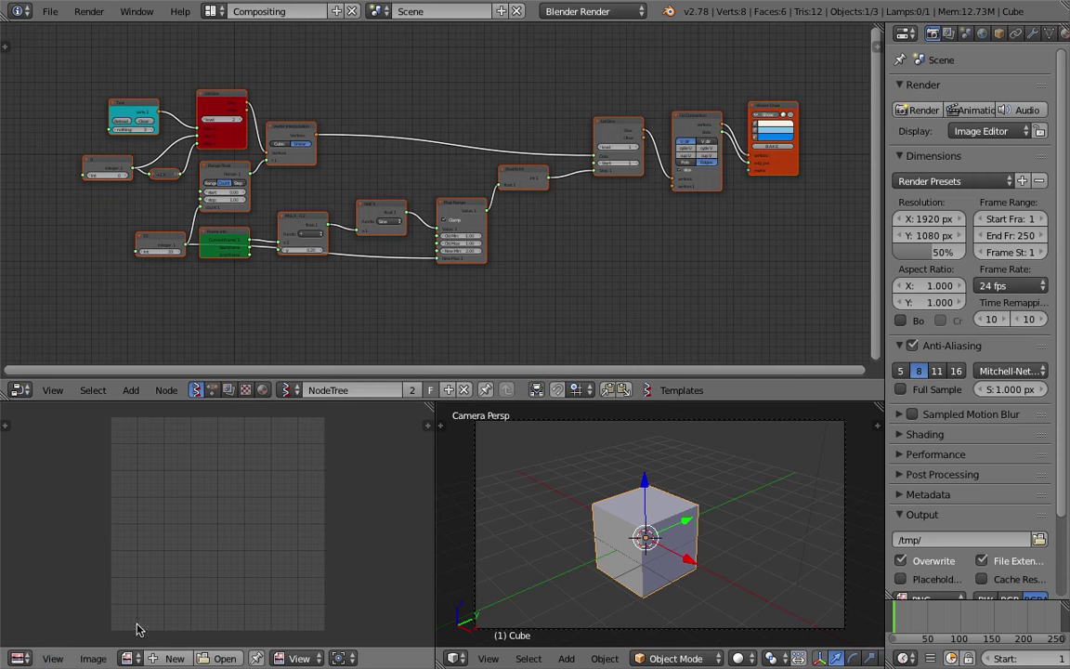
- Change the UV/Image Editor area to a Text Editor and display the imported script named Text
left_click(18, 657)
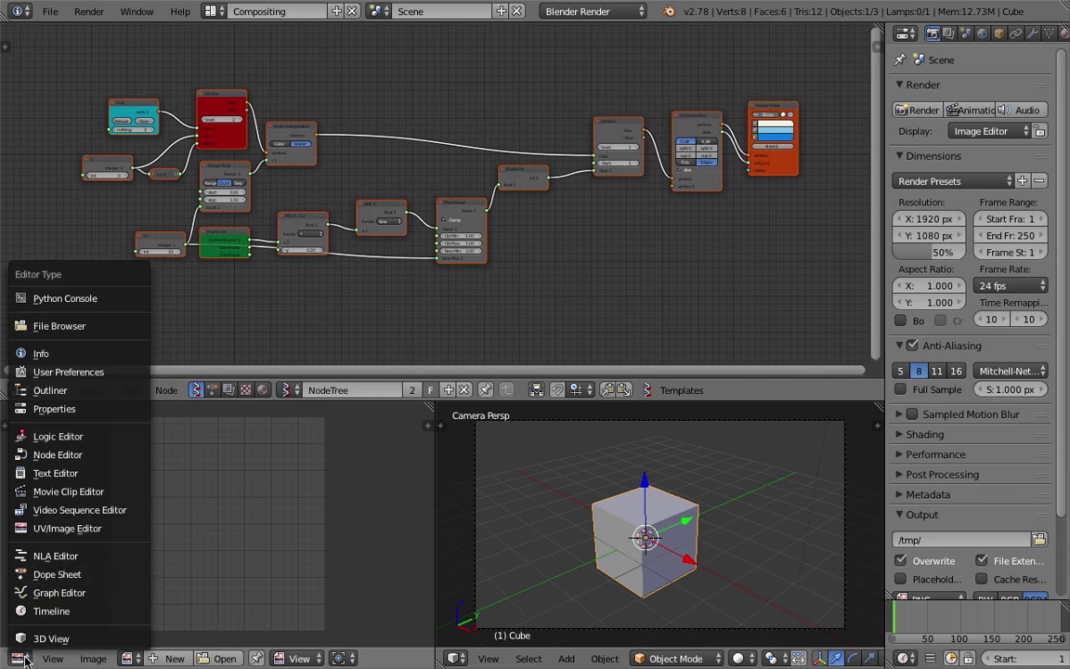
left_click(56, 472)
left_click(180, 658)
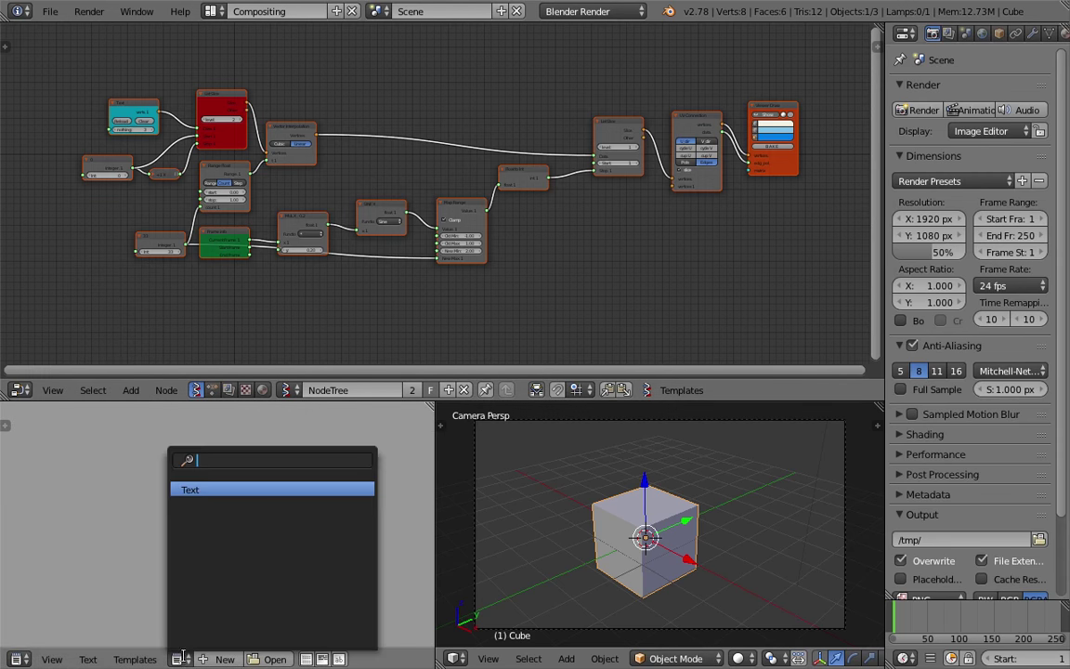
left_click(220, 490)
scroll(217, 479, "up", 5)
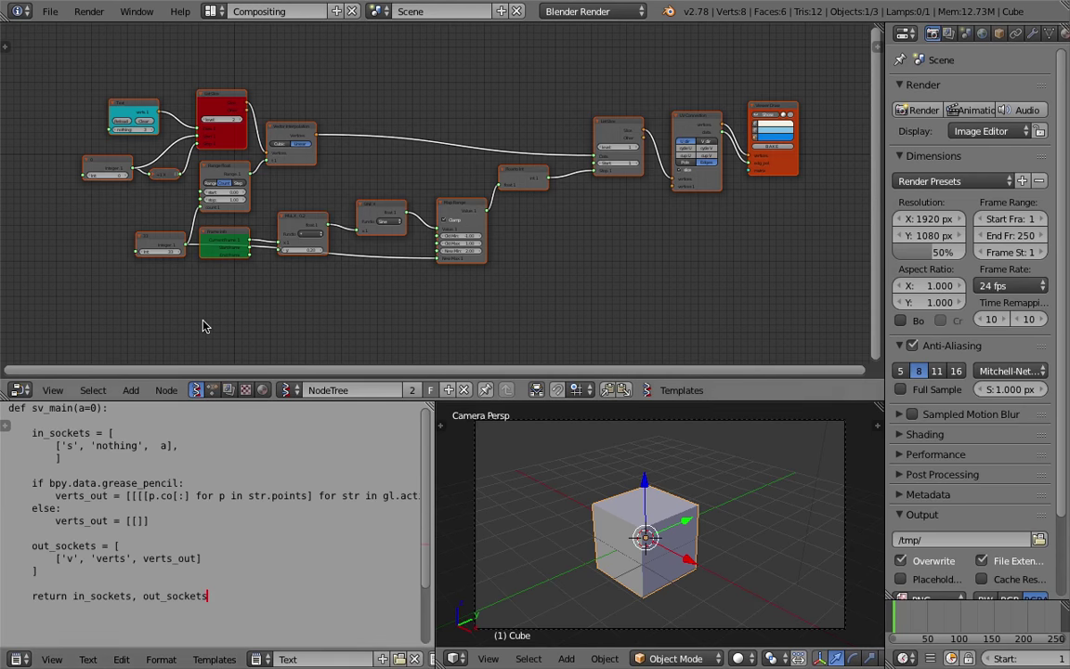
- Move the scripted Text node farther away from the List Slice node it feeds
scroll(251, 275, "up", 1)
middle_click_drag(251, 275, 352, 313)
scroll(352, 312, "up", 2)
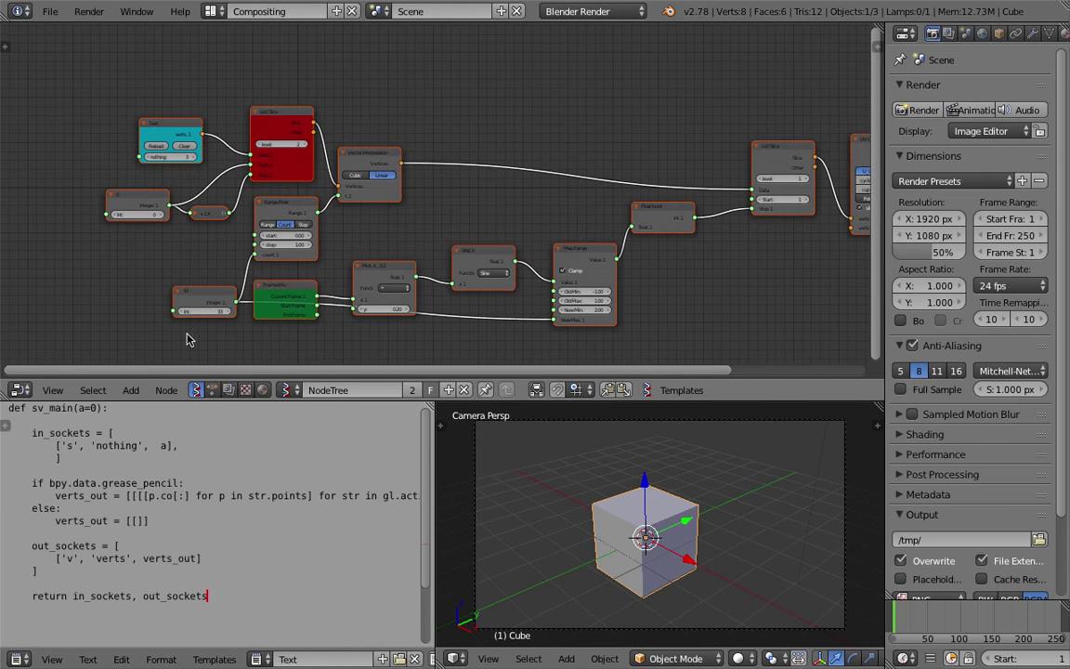
middle_click_drag(273, 85, 448, 109)
scroll(364, 231, "up", 6)
left_click_drag(286, 133, 235, 96)
scroll(396, 155, "down", 4)
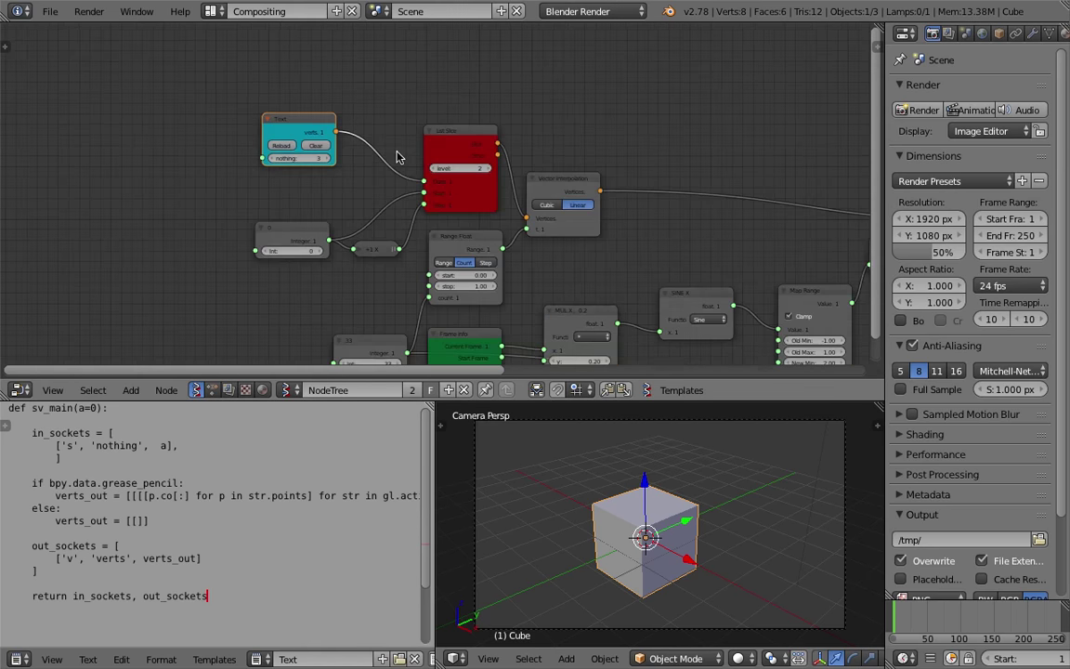
- Delete the default cube from the 3D view
middle_click_drag(488, 176, 386, 128)
middle_click_drag(632, 190, 570, 179)
mouse_move(635, 501)
middle_mouse_down()
mouse_move(750, 526)
mouse_move(712, 453)
mouse_move(688, 522)
mouse_move(622, 517)
middle_mouse_up()
scroll(675, 508, "down", 4)
key("Delete")
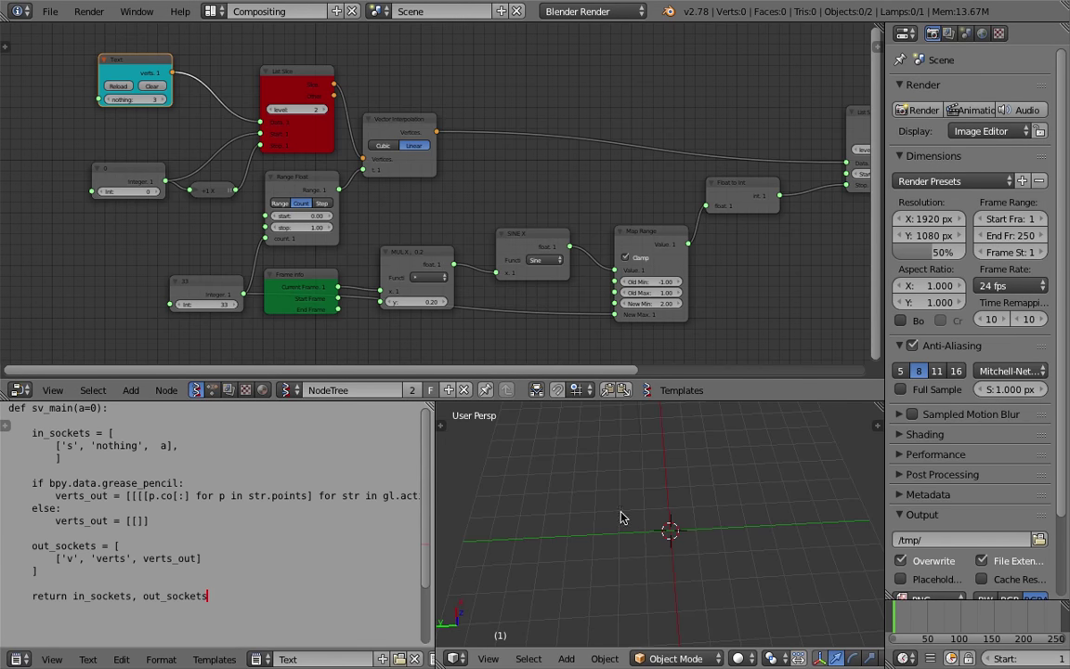
- Draw three separate Grease Pencil spirals around the grid centre in the 3D view and go to frame 33
mouse_move(599, 507)
left_mouse_down()
mouse_move(609, 480)
mouse_move(609, 525)
mouse_move(542, 474)
left_mouse_up()
mouse_move(764, 483)
left_mouse_down()
mouse_move(781, 472)
mouse_move(782, 441)
left_mouse_up()
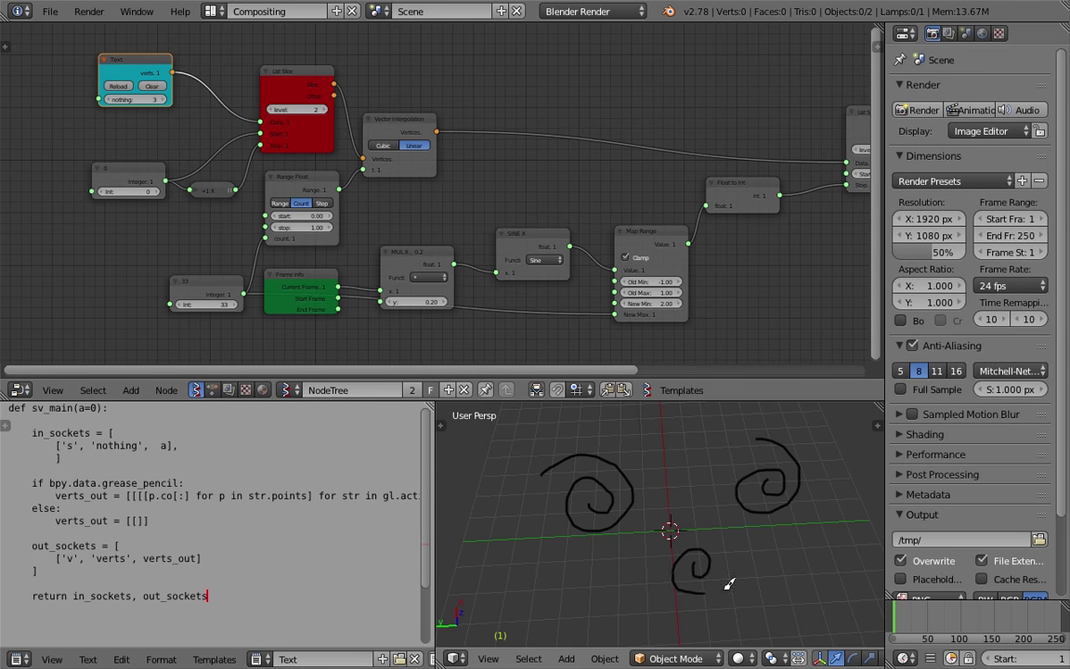
left_click_drag(682, 590, 695, 602)
left_click(915, 632)
middle_click_drag(723, 528, 714, 532)
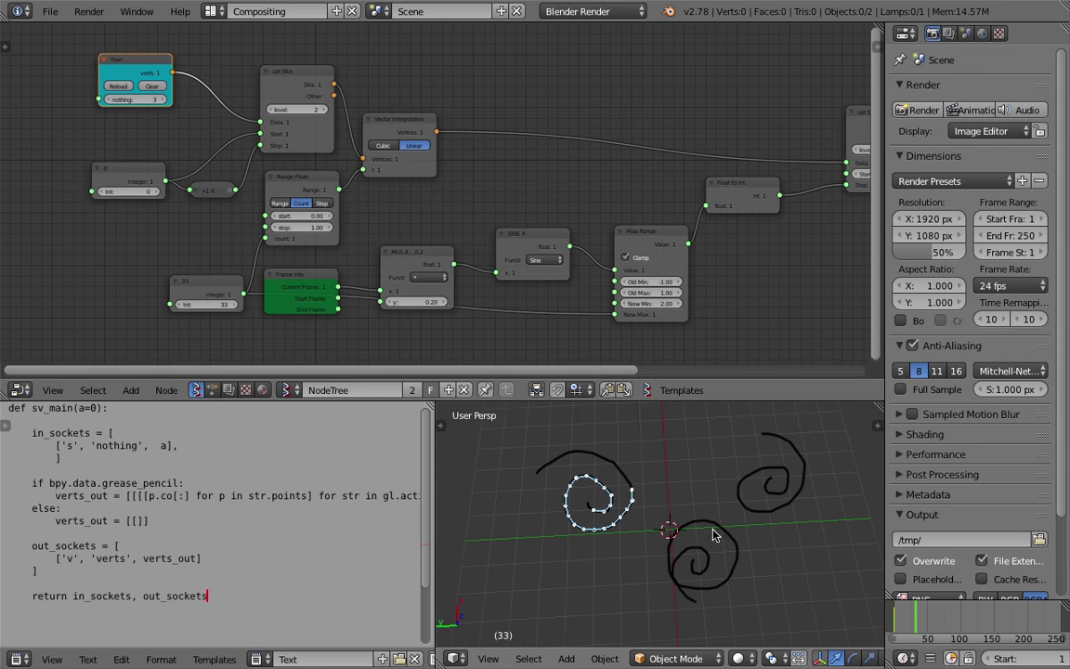
scroll(415, 234, "right", 2)
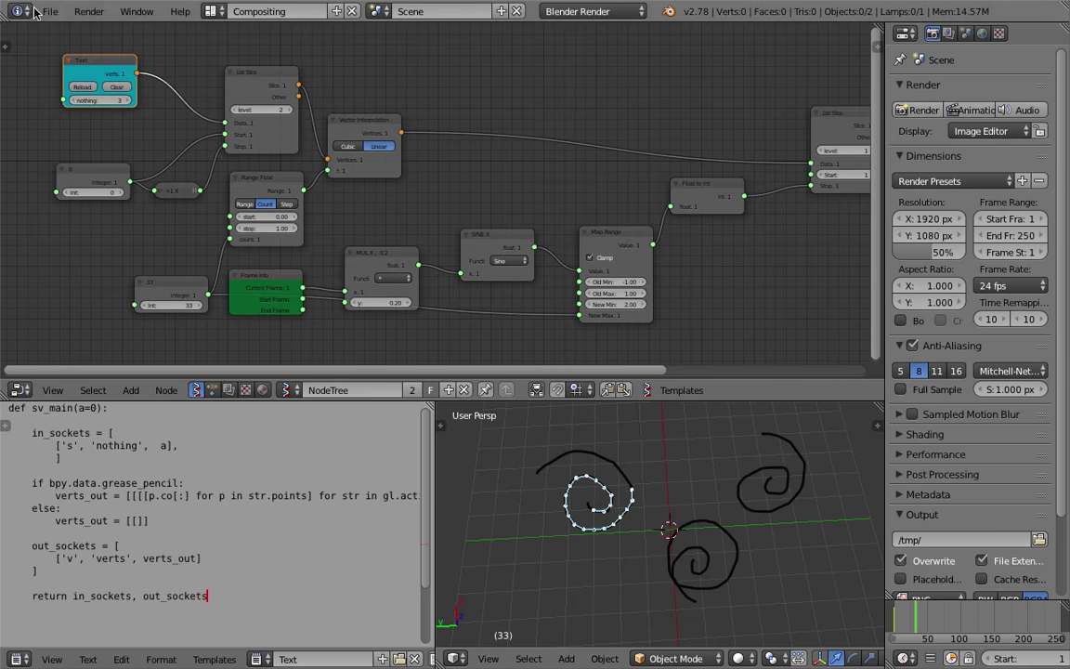
- Save the file on the Desktop as sv_gp_import_001.blend
left_click(50, 11)
left_click(93, 156)
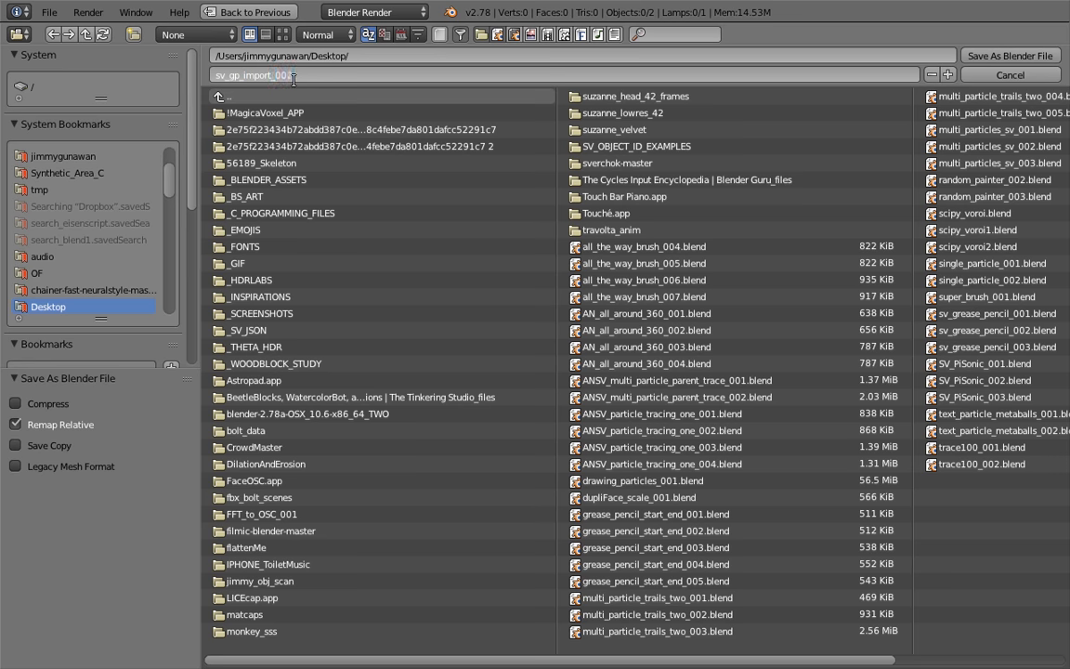
type("1")
key("Return")
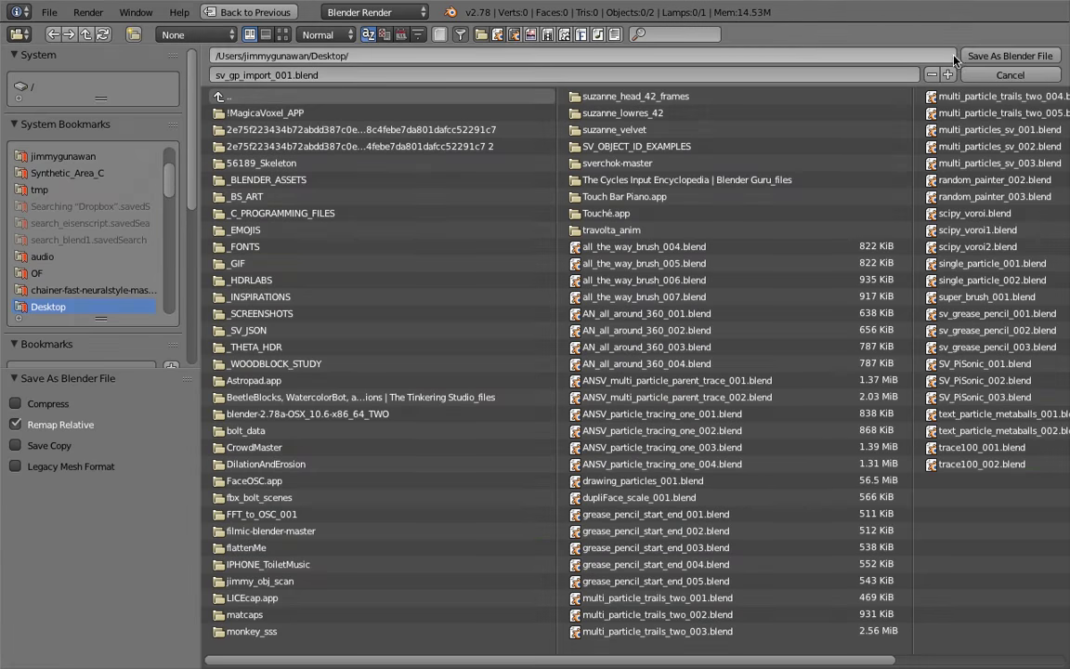
left_click(1008, 56)
middle_click_drag(524, 242, 526, 222)
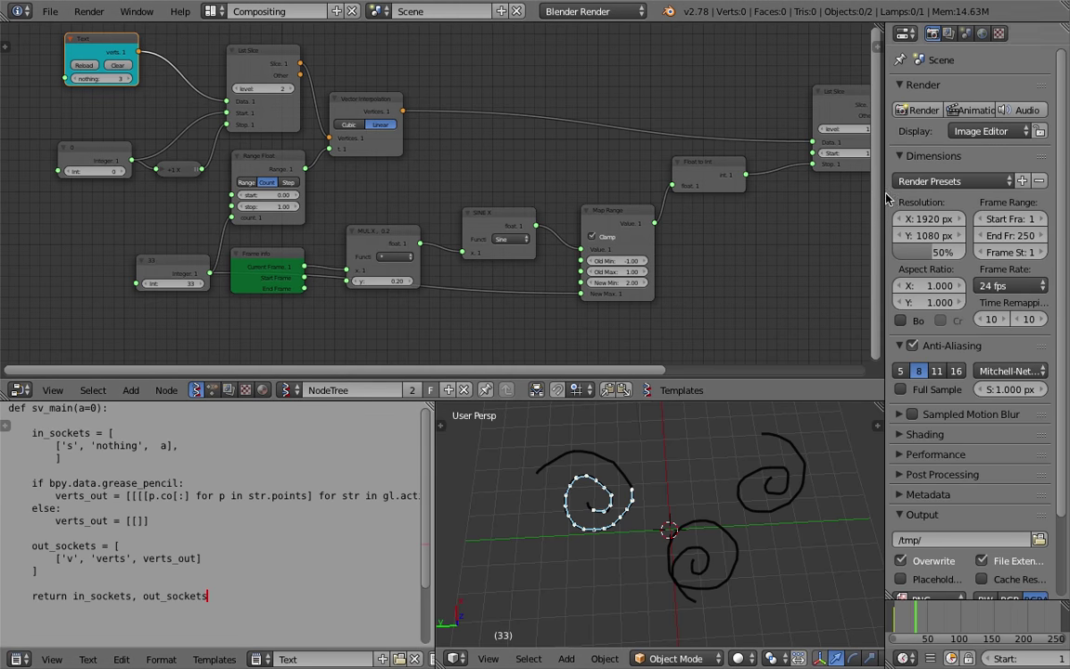
- Narrow the Properties editor and shift the UV Connection, second List Slice and Float to Int nodes into a tighter layout
left_click_drag(885, 194, 931, 195)
middle_click_drag(831, 232, 609, 223)
scroll(733, 230, "down", 2)
left_click_drag(740, 104, 730, 54)
left_click_drag(628, 114, 616, 69)
left_click_drag(541, 126, 531, 92)
middle_click_drag(517, 124, 539, 147)
left_click_drag(443, 209, 433, 197)
- Reposition the Map Range, SINE X, MUL X and 33 Integer nodes so the lower branch lines up neatly
middle_click_drag(384, 259, 473, 245)
left_click_drag(471, 240, 459, 229)
middle_click_drag(388, 228, 453, 234)
left_click_drag(429, 246, 417, 239)
middle_click_drag(357, 243, 430, 235)
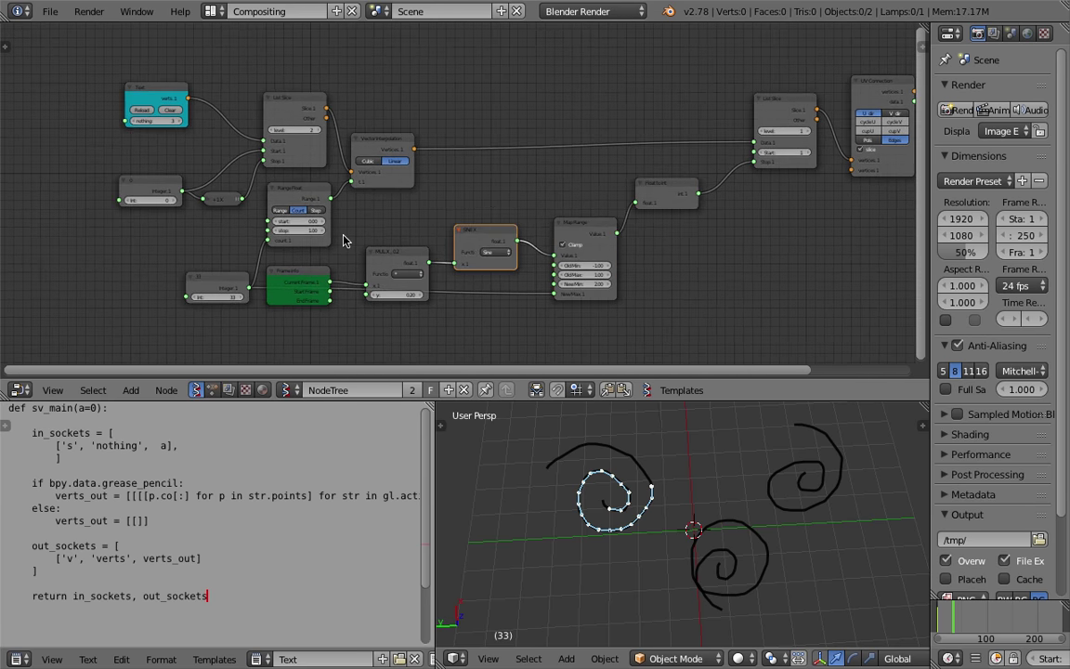
left_click_drag(383, 252, 381, 233)
left_click_drag(209, 286, 181, 302)
middle_click_drag(184, 300, 194, 290)
scroll(201, 285, "up", 1)
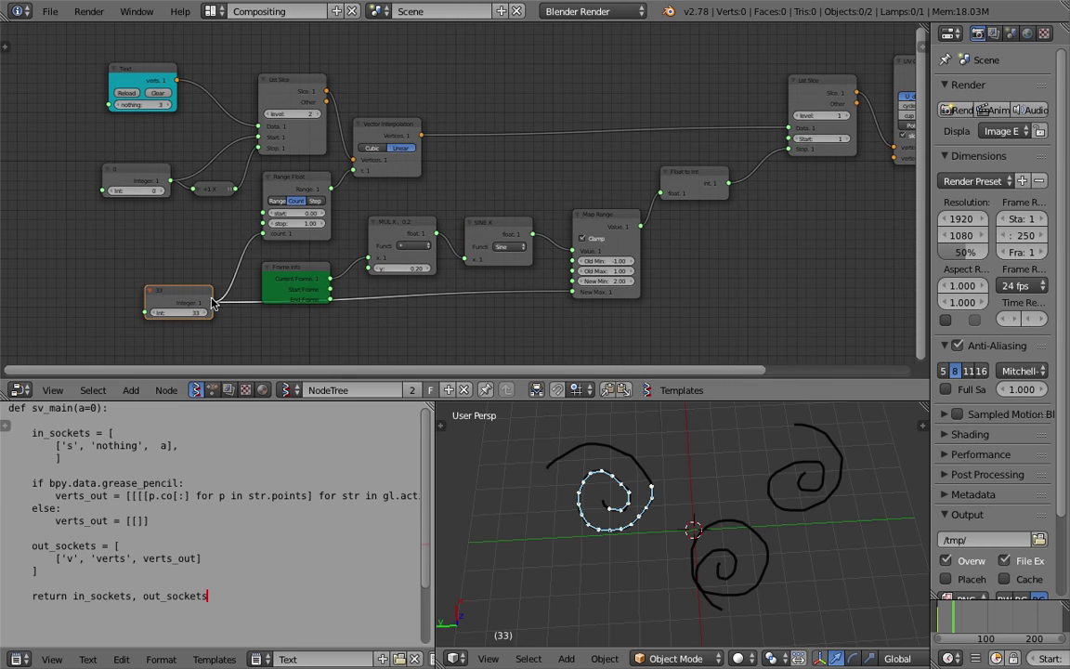
- Scrub the timeline and play the animation to watch the node tree trace the spiral
left_click(941, 620)
left_click_drag(952, 621, 978, 620)
left_click(875, 591)
middle_click_drag(746, 552, 762, 556)
key("alt+a")
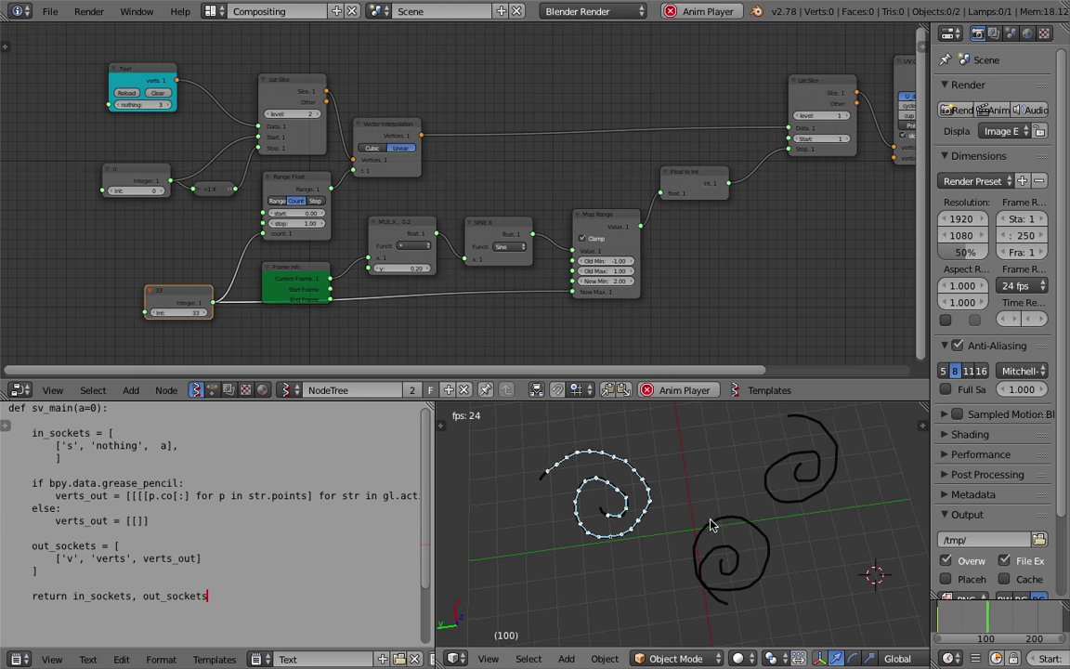
middle_click_drag(723, 519, 688, 530, "shift")
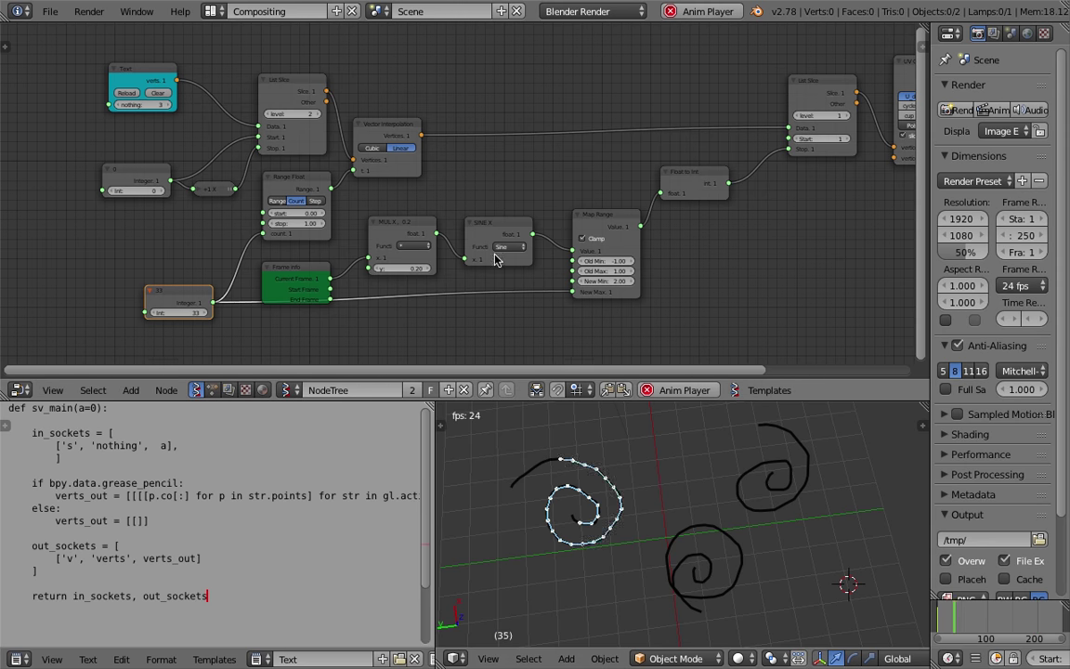
- Nudge the Map Range node toward SINE X and set the stroke-selecting Integer node to 2
scroll(618, 236, "up", 2)
left_click_drag(612, 218, 573, 221)
middle_click_drag(403, 242, 454, 214)
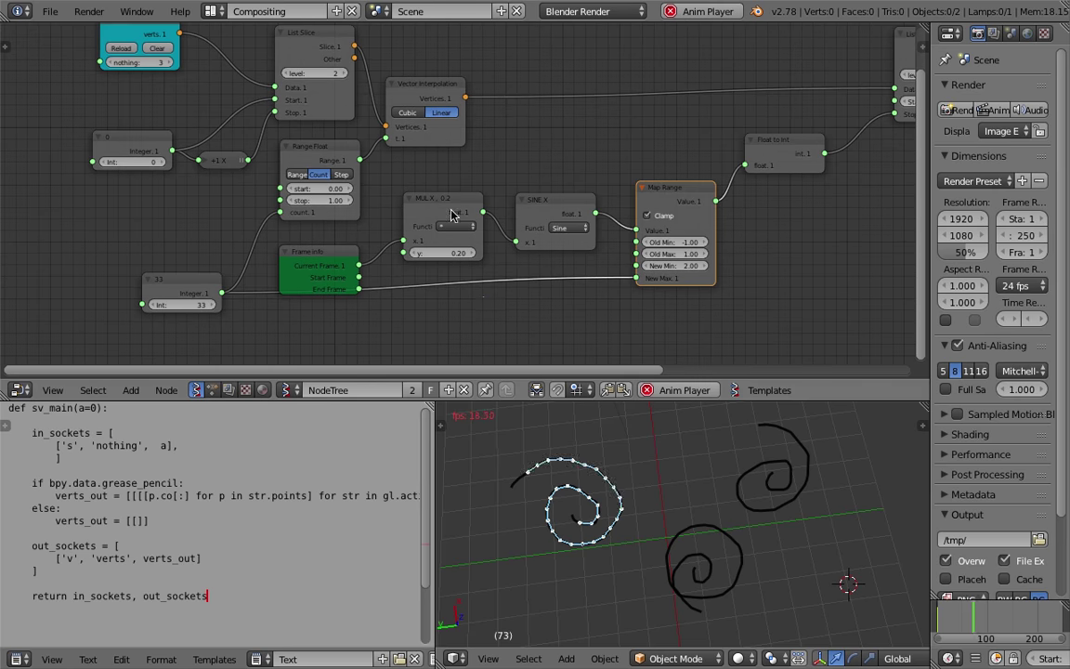
mouse_move(658, 546)
middle_mouse_down()
mouse_move(681, 561)
mouse_move(661, 548)
middle_mouse_up()
middle_click_drag(257, 171, 294, 202)
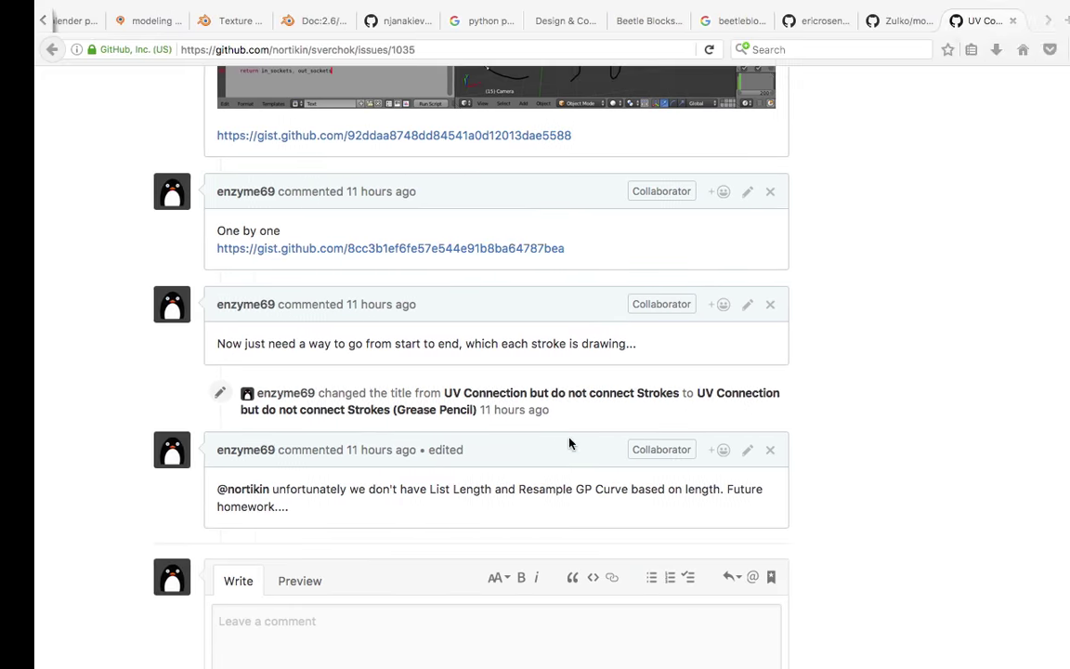
- Review the final comments of the Sverchok GitHub issue in the browser and return to Blender
scroll(284, 363, "down", 2)
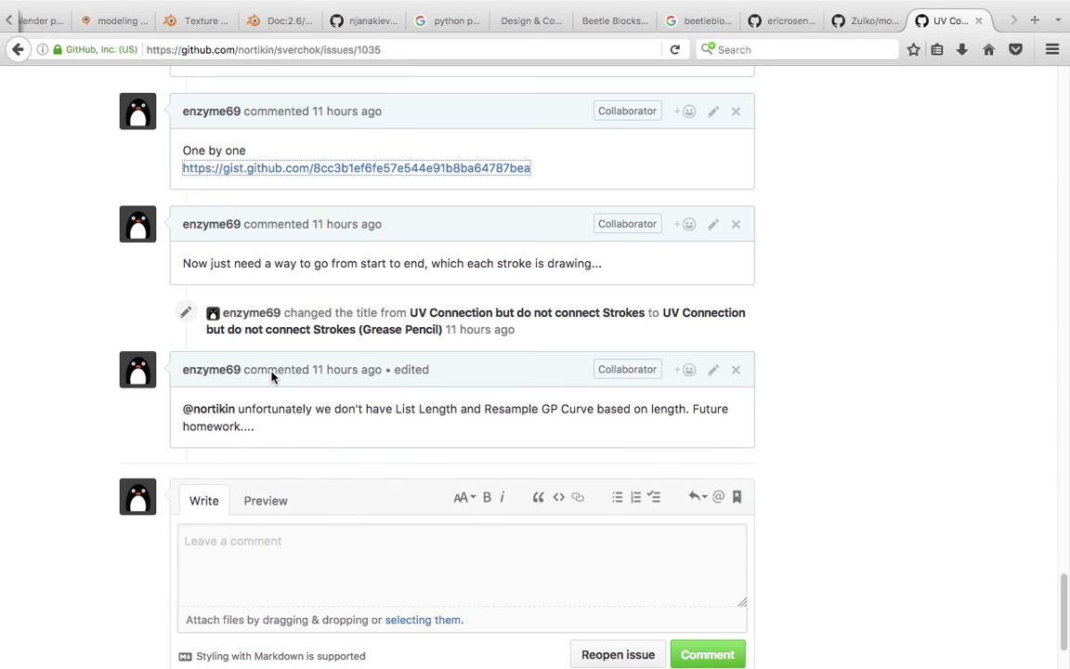
scroll(297, 214, "up", 1)
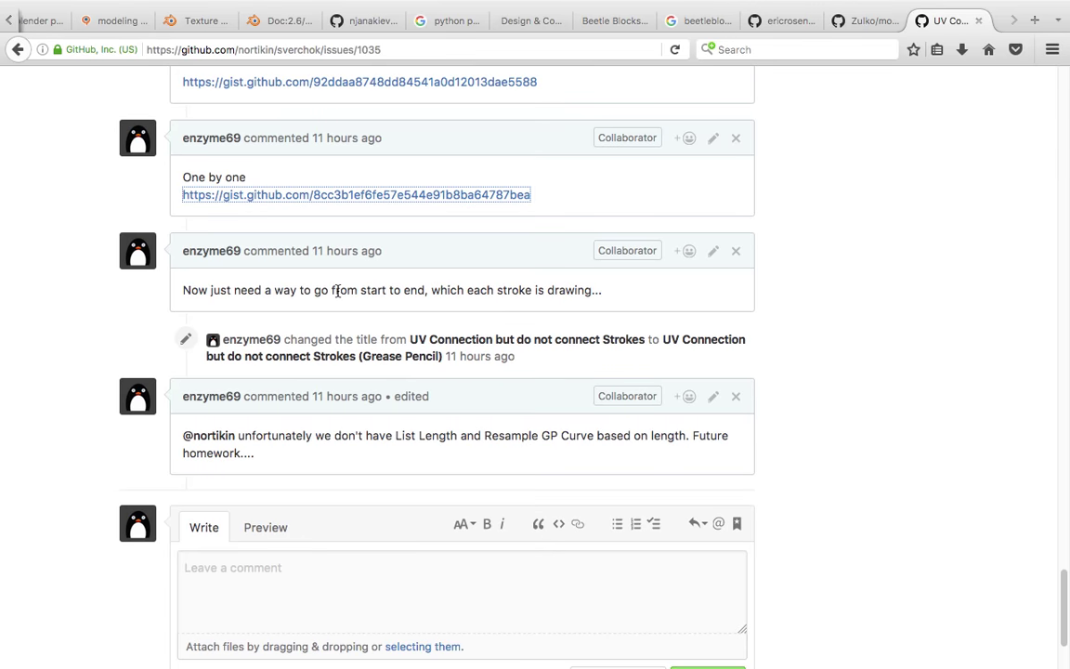
key("ctrl+Left")
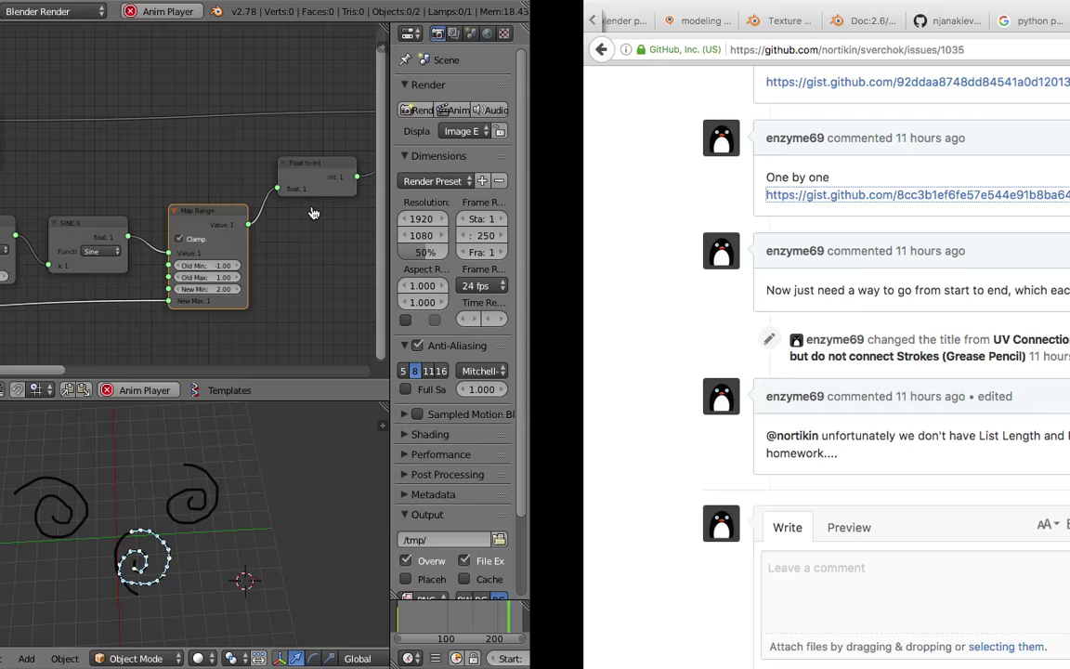
scroll(1019, 658, "right", 5)
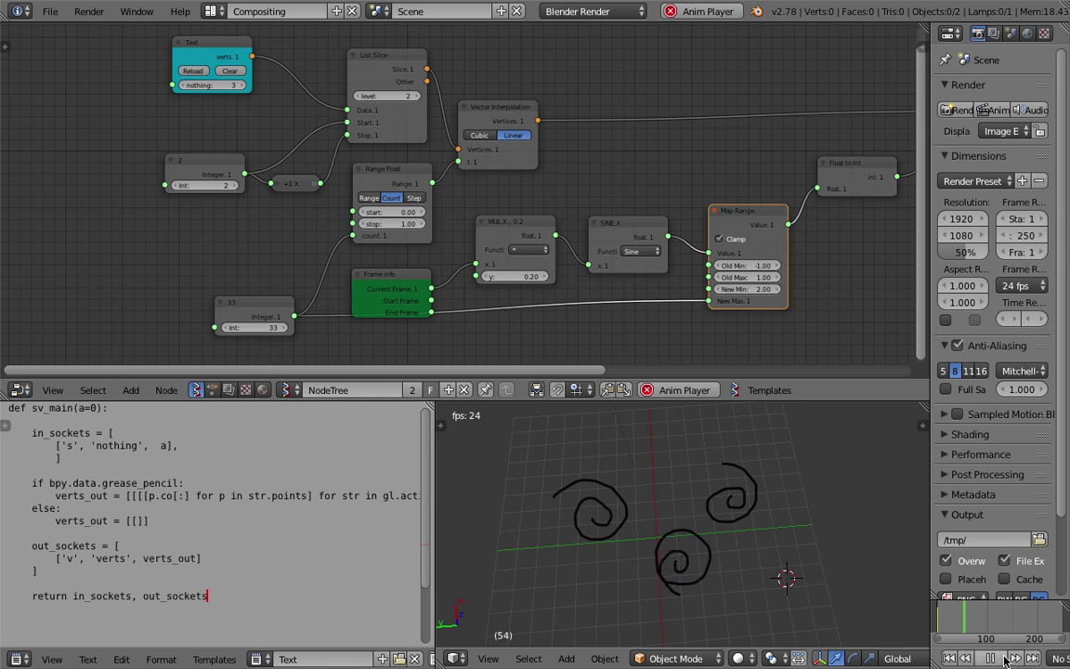
- Stop the animation playback and widen the Properties editor with its Shading section expanded
key("alt+a")
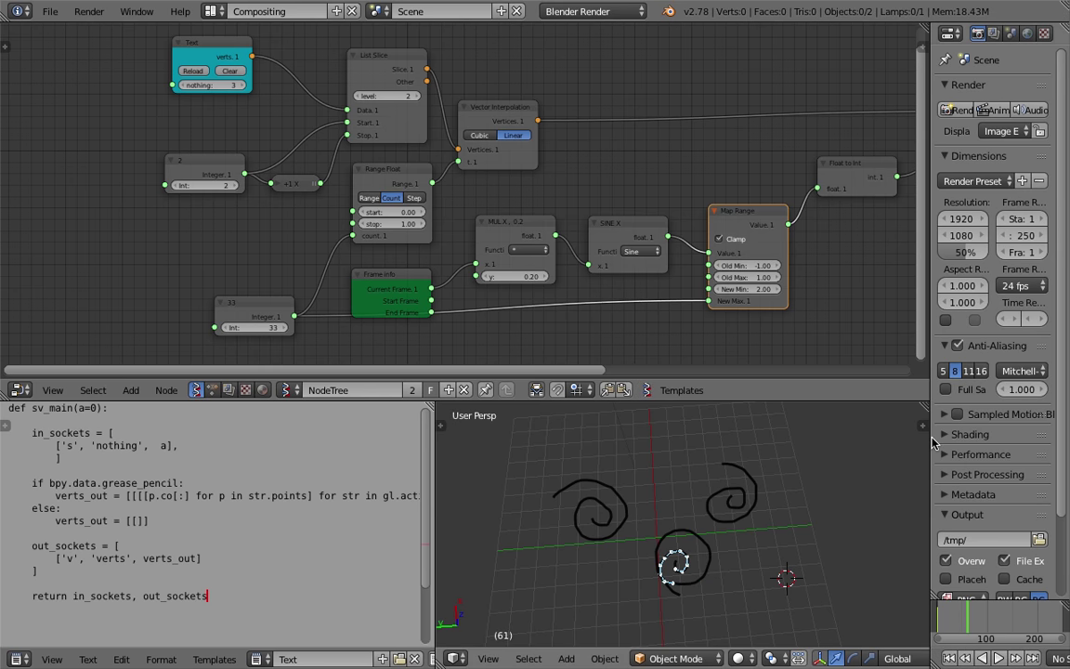
left_click(934, 435)
left_click_drag(929, 437, 857, 437)
- Move the second List Slice node closer to Float to Int and raise the Vector Interpolation node slightly
middle_click_drag(510, 213, 422, 195)
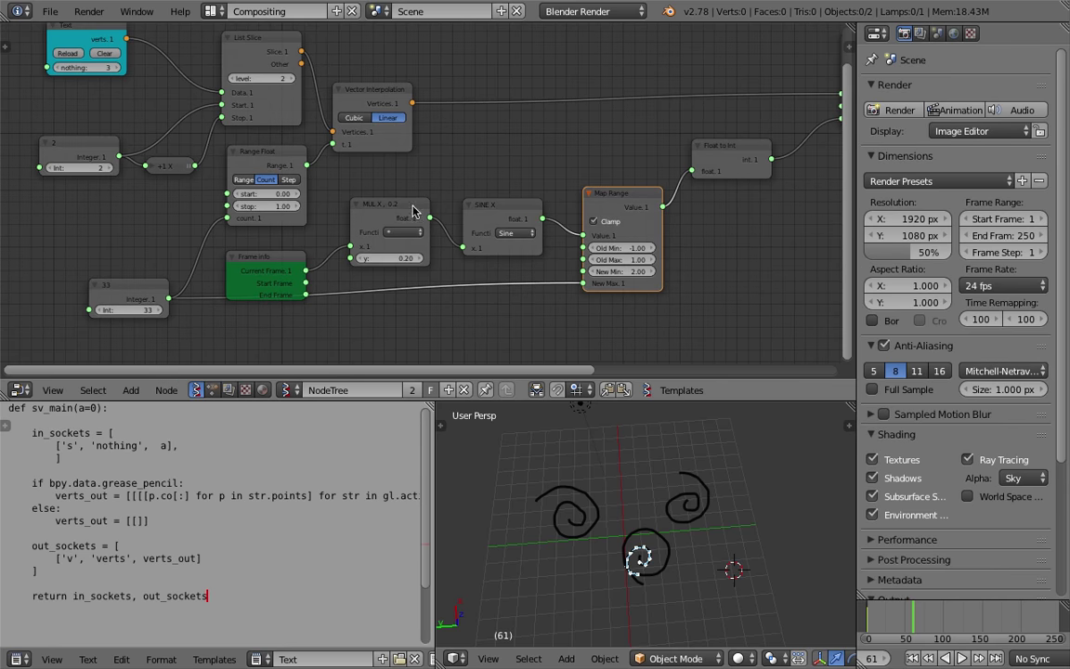
middle_click_drag(552, 149, 439, 173)
scroll(473, 178, "down", 1)
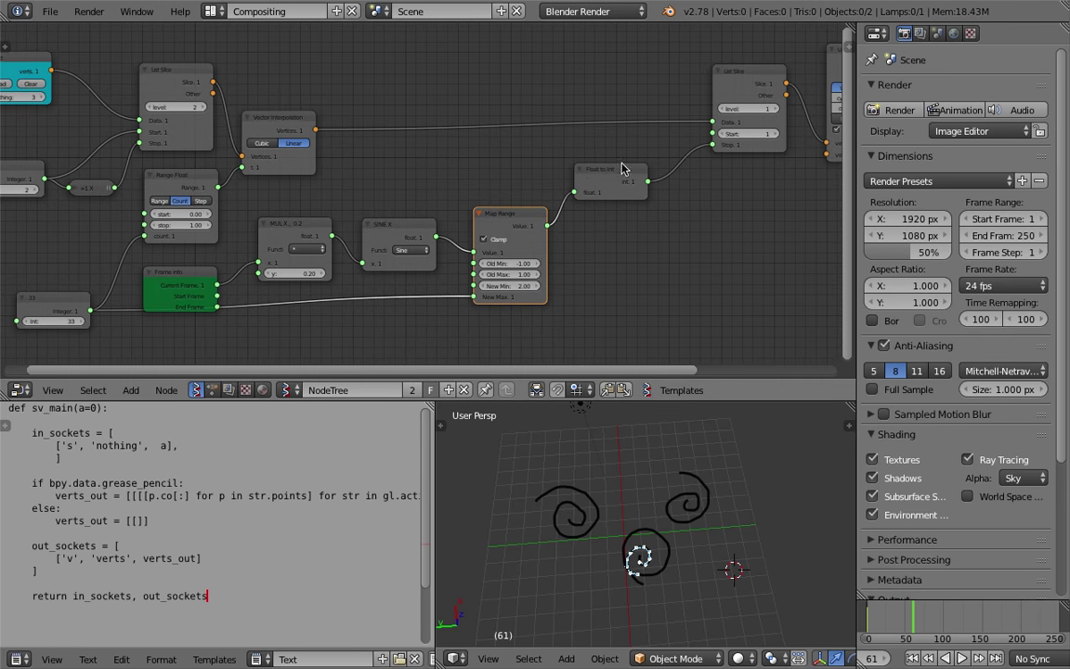
scroll(623, 169, "down", 1)
left_click_drag(726, 92, 663, 89)
left_click_drag(298, 123, 315, 106)
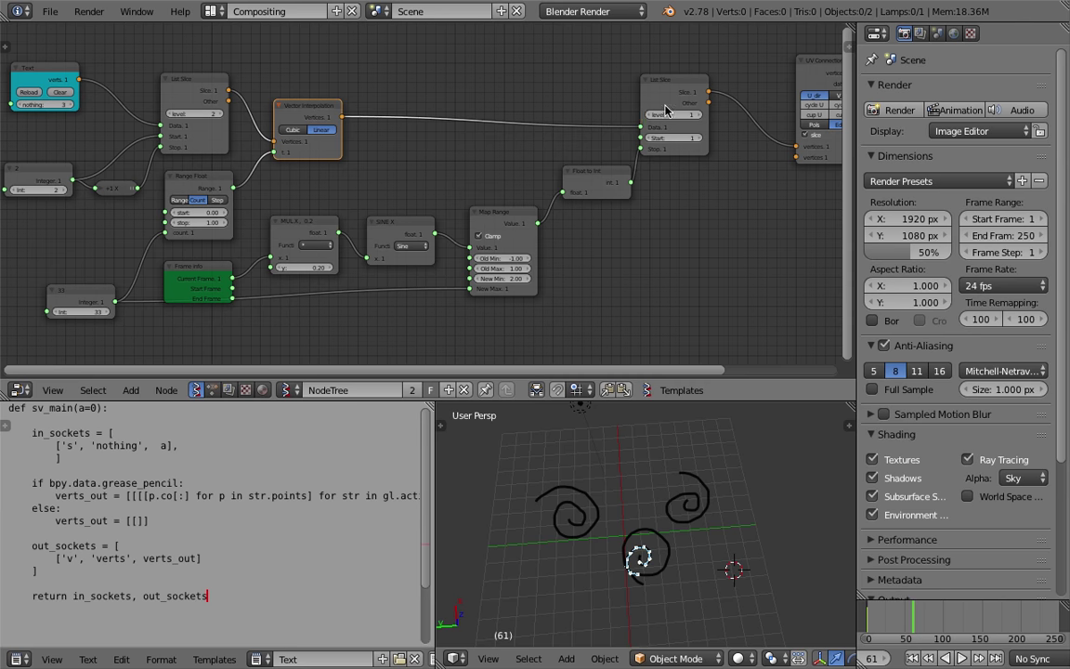
- Delete the second List Slice together with the Float to Int, Map Range, SINE X, MUL X and Frame Info nodes
left_click(589, 179, "shift")
left_click(506, 218, "shift")
left_click(402, 230, "shift")
left_click(299, 223, "shift")
left_click(204, 269, "shift")
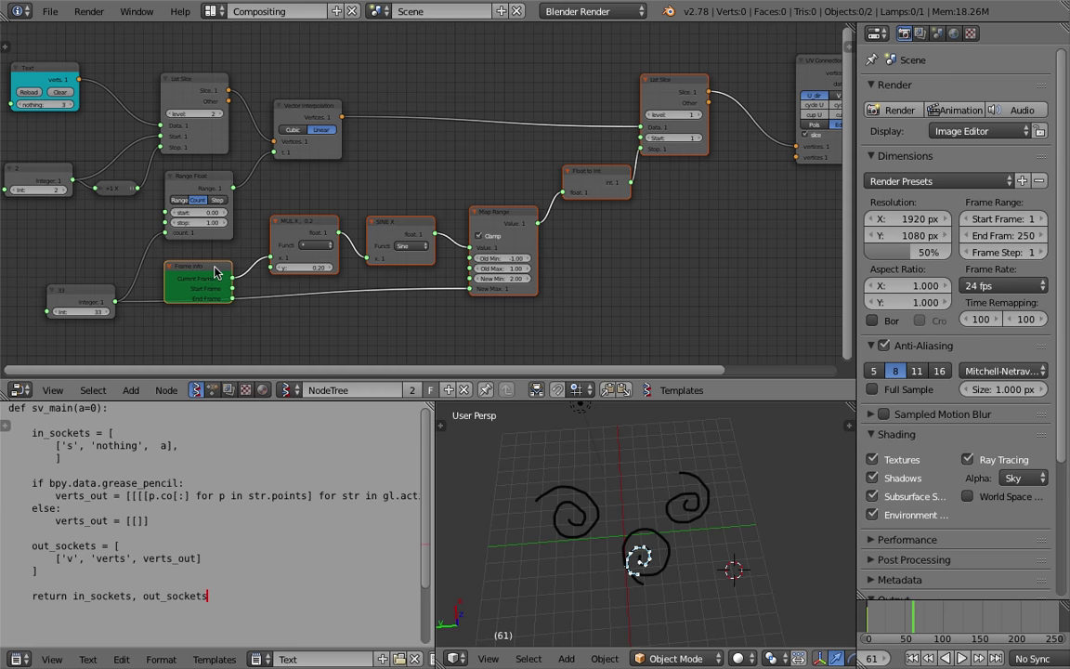
key("x")
- Move the 33 Integer and Range Float nodes up closer to the Vector Interpolation node
middle_click_drag(216, 271, 333, 259)
left_click_drag(198, 286, 222, 243)
left_click_drag(284, 202, 299, 197)
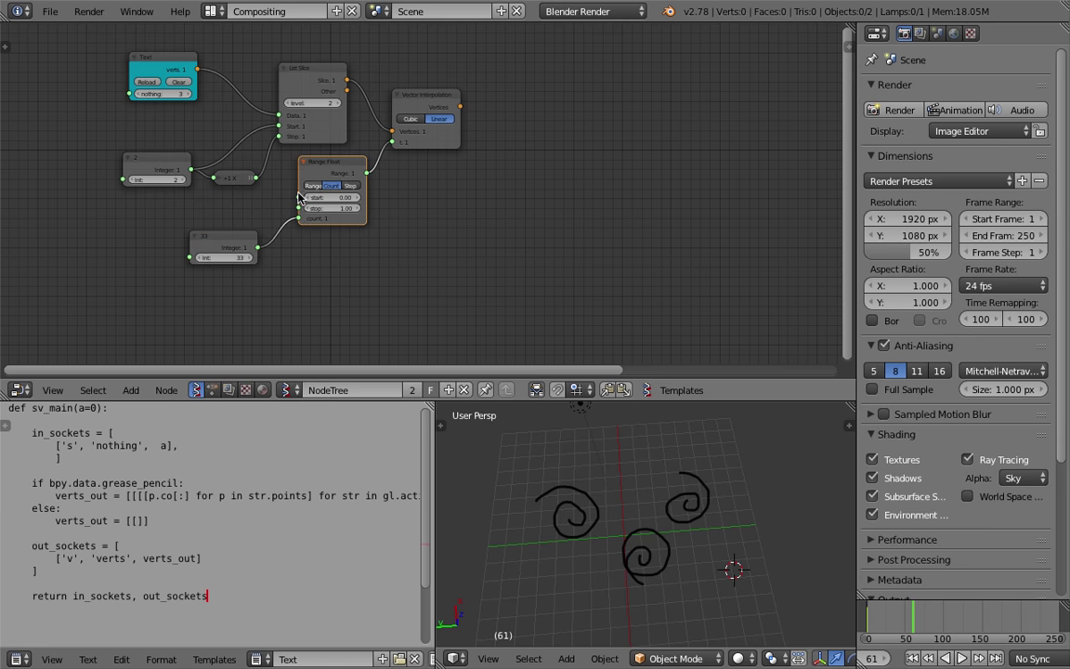
- Bring the UV Connection and Viewer Draw nodes over beside the Vector Interpolation node
middle_click_drag(519, 123, 486, 178)
scroll(550, 233, "down", 4)
left_click_drag(782, 135, 461, 168)
middle_click_drag(769, 114, 576, 111)
left_click_drag(662, 112, 400, 134)
middle_click_drag(353, 141, 602, 111)
scroll(595, 114, "up", 3)
left_click_drag(498, 142, 533, 127)
scroll(507, 132, "up", 2)
middle_click_drag(475, 140, 521, 148)
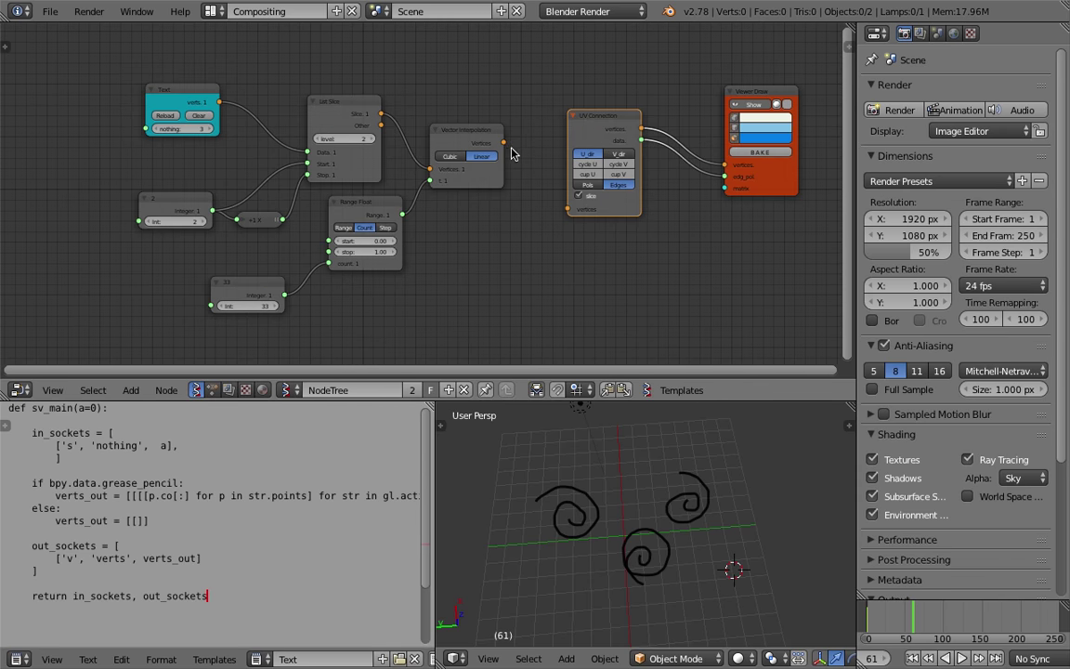
- Connect Vector Interpolation's Vertices output to UV Connection's vertices input and set the stroke-selecting Integer node to 0
left_click_drag(504, 143, 568, 210)
scroll(635, 435, "up", 2)
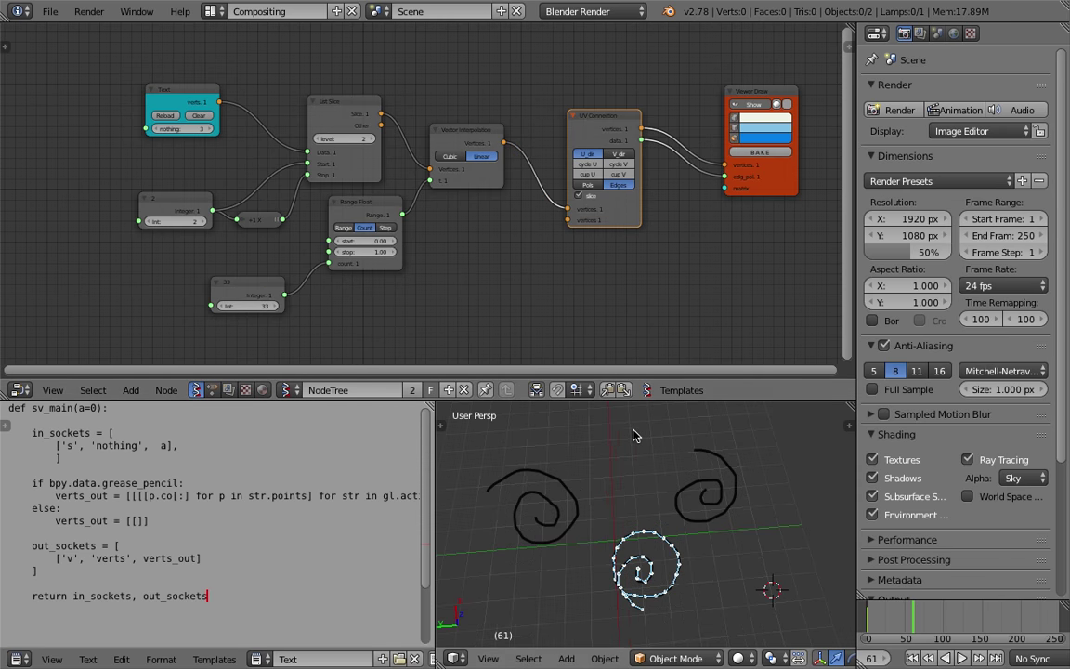
left_click(148, 223)
left_click(149, 223)
- Move the scripted Text node clear of its neighbours and rename the script text block GP_Import
left_click_drag(188, 98, 161, 85)
scroll(148, 95, "up", 4)
middle_click_drag(148, 94, 313, 161)
left_click_drag(211, 112, 195, 103)
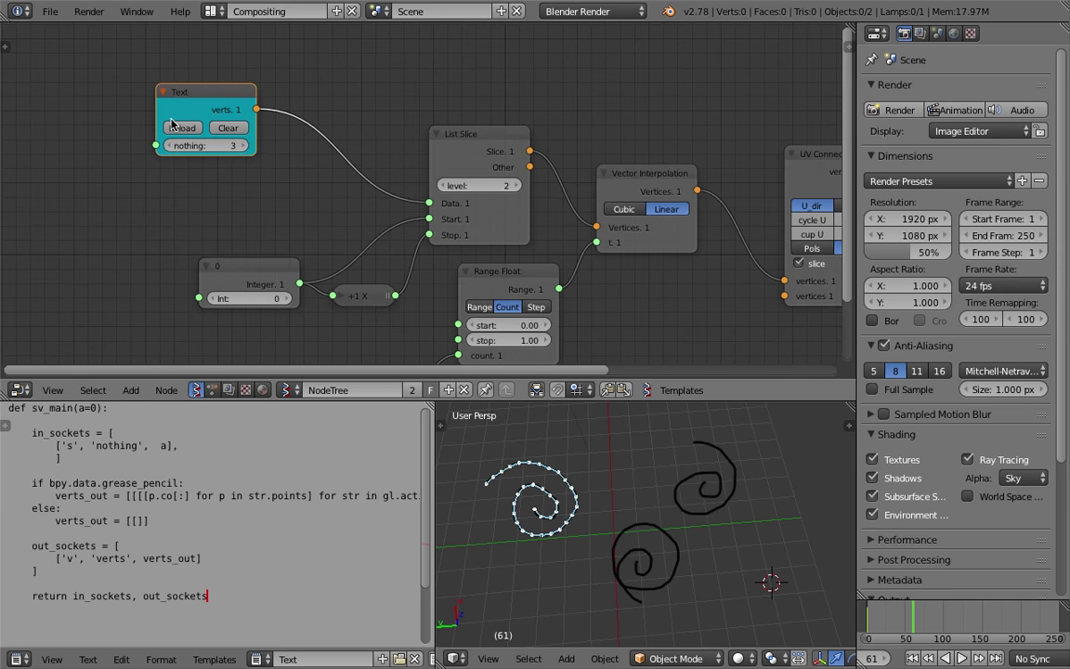
middle_click_drag(172, 123, 193, 99)
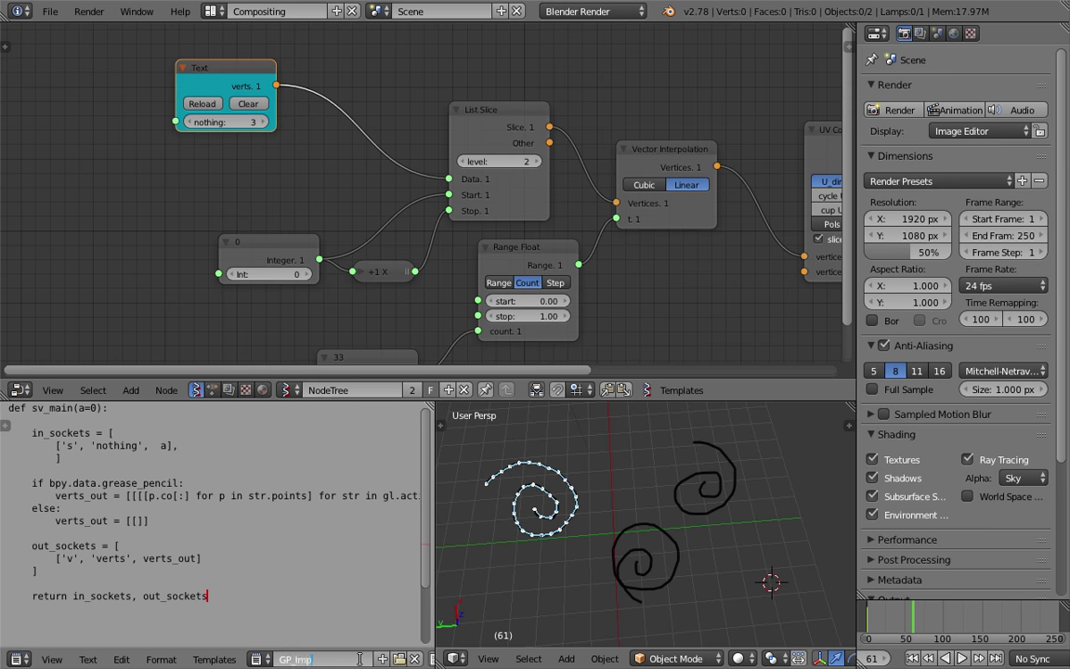
middle_click_drag(561, 530, 586, 536)
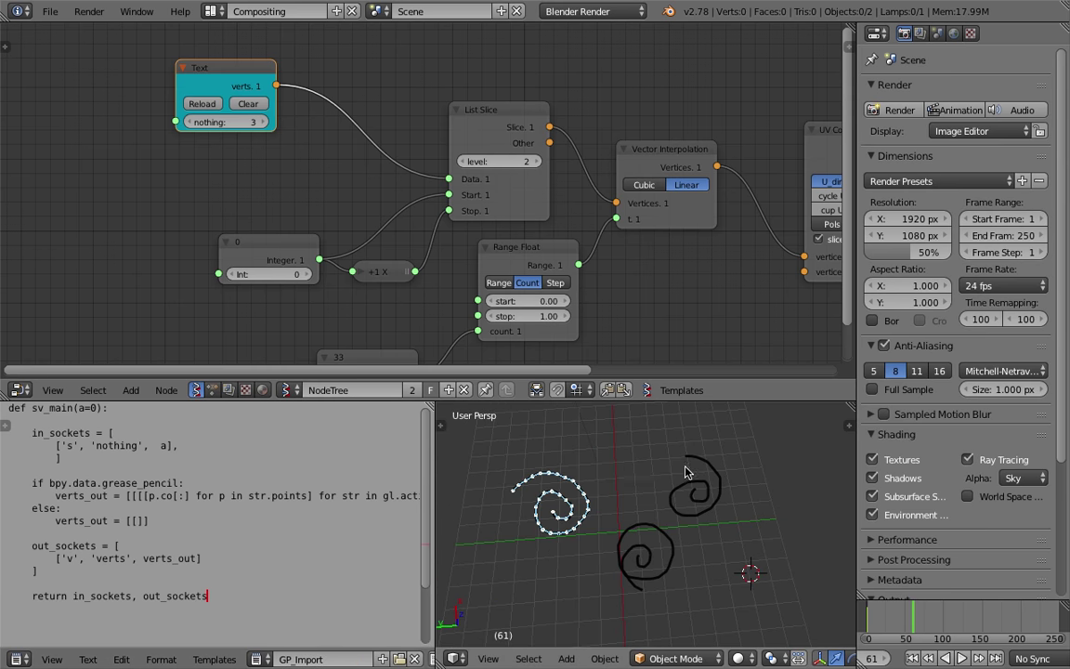
middle_click_drag(658, 554, 663, 556)
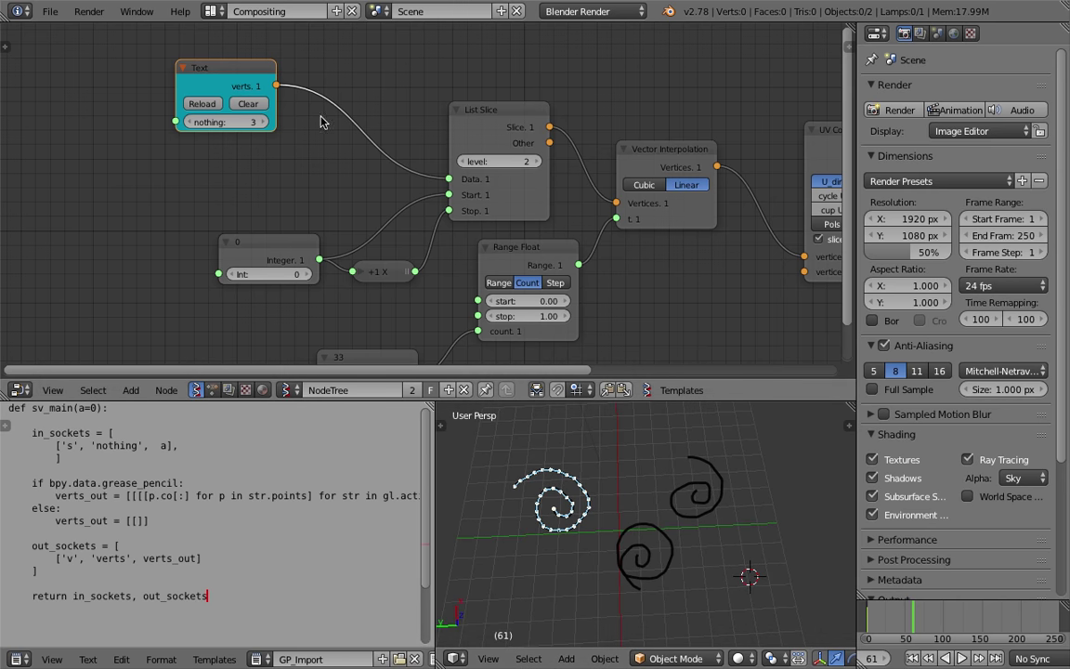
- Reset the scripted node, load the GP_Import script into it, and link its verts output to List Slice's Data input
left_click(203, 104)
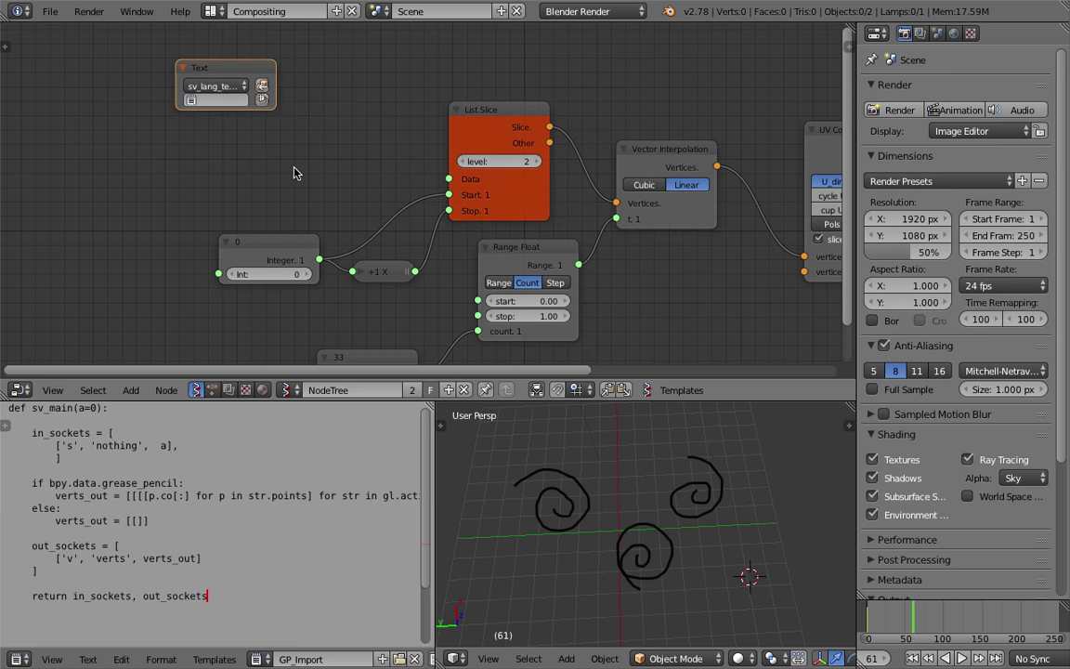
left_click(226, 100)
left_click(231, 122)
left_click(263, 97)
mouse_move(275, 86)
left_mouse_down()
mouse_move(449, 179)
mouse_move(314, 104)
left_mouse_up()
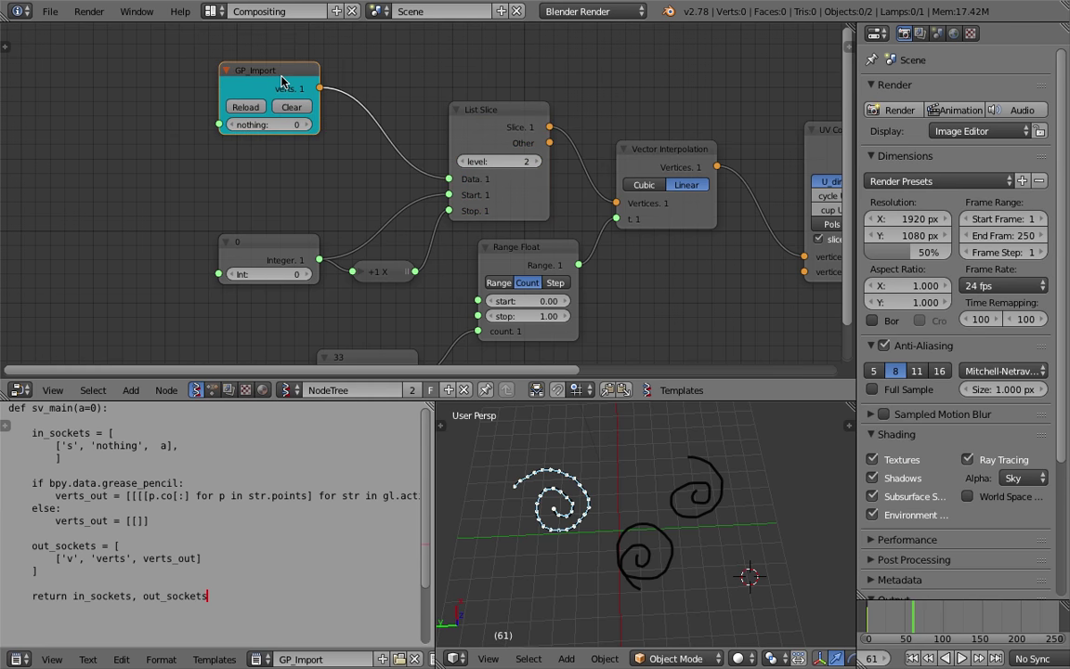
- Step the stroke-selecting Integer node up to 2 and back to 0 to preview each stroke
left_click(307, 274)
left_click(308, 274)
left_click(233, 275)
left_click(233, 275)
- Move the stroke-selecting Integer node and the +1 X node farther away from the List Slice node
middle_click_drag(269, 235, 326, 150)
left_click_drag(310, 162, 192, 152)
scroll(405, 199, "down", 2)
left_click_drag(431, 180, 307, 209)
left_click_drag(236, 165, 154, 179)
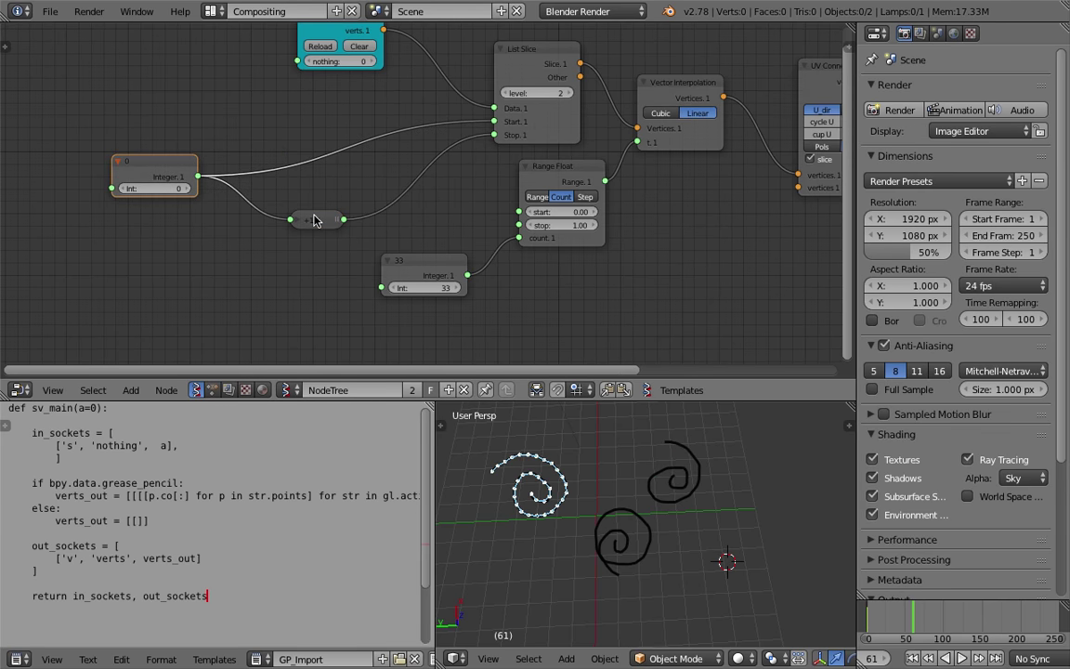
left_click_drag(312, 219, 297, 204)
- Move the List Slice and GP_Import nodes away from Vector Interpolation to spread out the tree
left_click_drag(525, 56, 434, 67)
left_click_drag(306, 28, 209, 52)
middle_click_drag(318, 92, 286, 125)
middle_click_drag(592, 492, 632, 505)
scroll(636, 505, "up", 1)
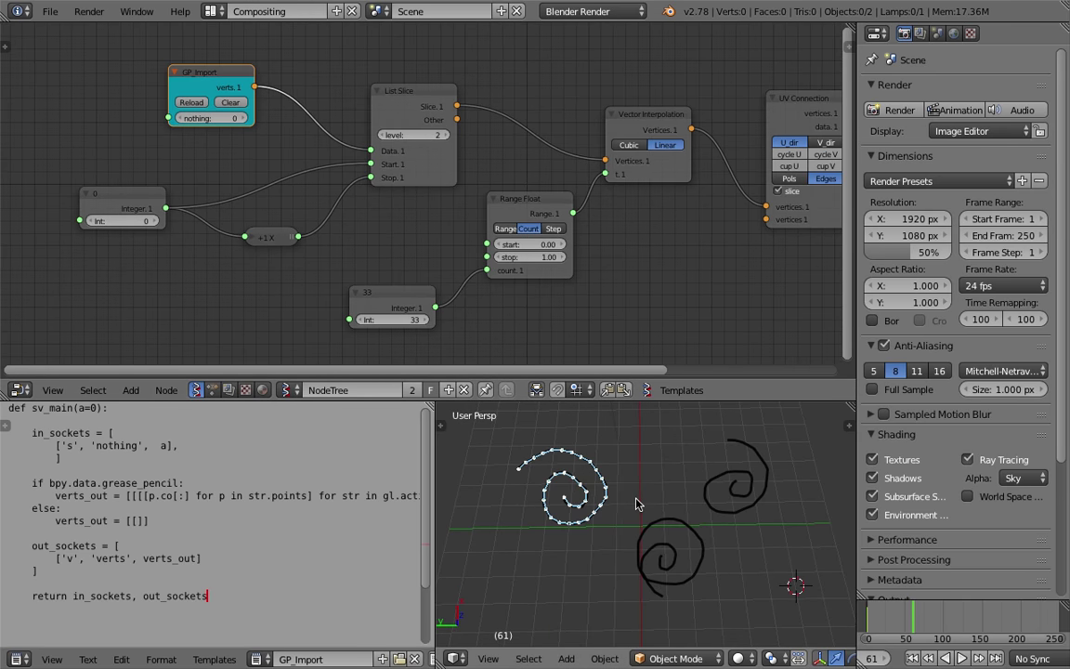
- Gather the stroke-selecting Integer, +1 X and List Slice nodes and group them in a frame
left_click_drag(398, 100, 344, 136)
left_click_drag(144, 189, 176, 169)
left_click(271, 240, "shift")
left_click(378, 123, "shift")
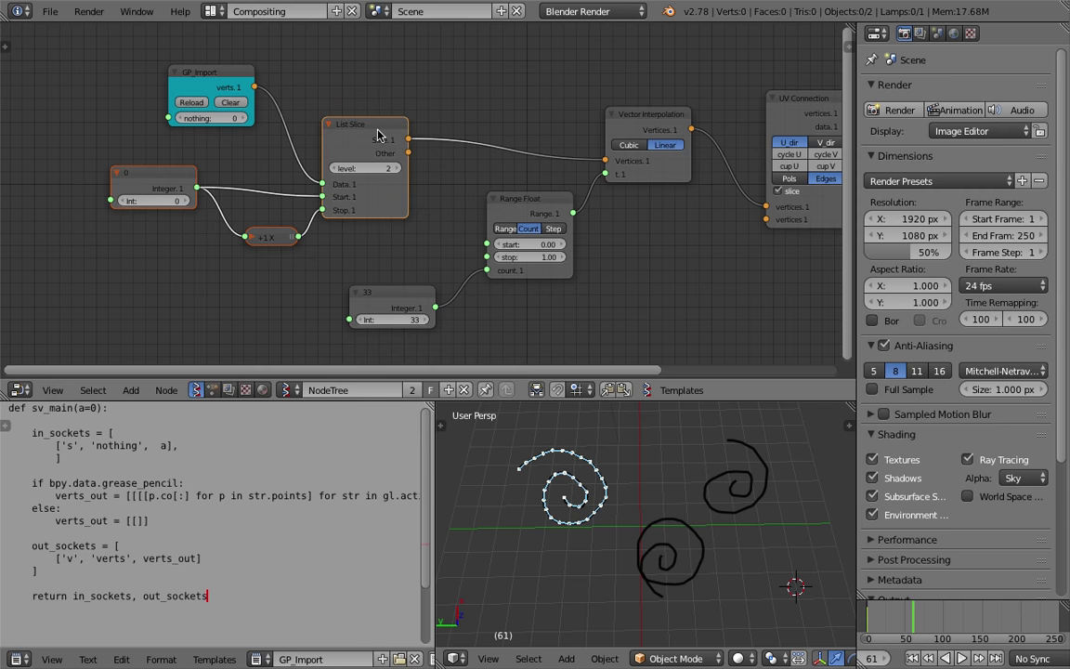
key("ctrl+j")
- Link GP_Import's verts output directly to Vector Interpolation's Vertices input and save the file
left_click_drag(220, 67, 300, 24)
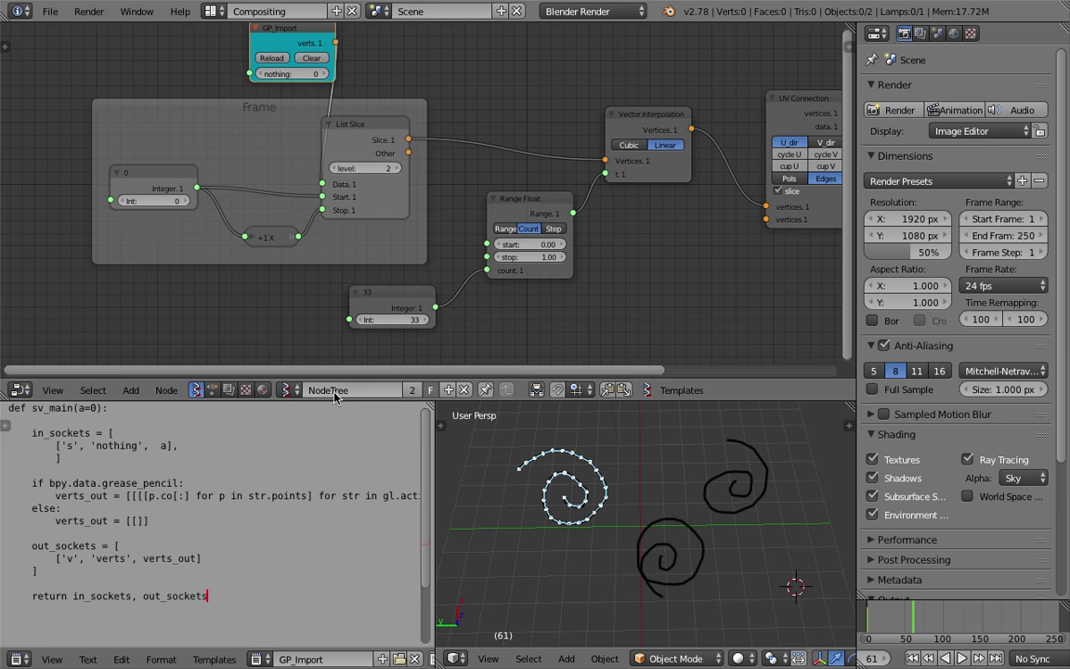
middle_click_drag(371, 124, 353, 144)
left_click_drag(318, 64, 586, 180)
left_click_drag(309, 65, 463, 65)
mouse_move(678, 500)
middle_mouse_down("shift")
mouse_move(657, 502)
mouse_move(676, 485)
middle_mouse_up("shift")
key("ctrl+s")
left_click(660, 498)
key("ctrl+s")
left_click(677, 485)
- Set the count Integer to 42 and group it with the Range Float and Vector Interpolation nodes in a frame
middle_click_drag(385, 337, 376, 279)
left_click_drag(376, 284, 409, 284)
middle_click_drag(588, 140, 520, 187)
left_click_drag(551, 123, 558, 130)
left_click_drag(447, 207, 455, 201)
left_click(314, 302)
middle_click_drag(484, 206, 468, 203)
left_click_drag(459, 203, 469, 217)
left_click_drag(291, 301, 331, 298)
left_click(429, 227, "shift")
left_click(557, 133, "shift")
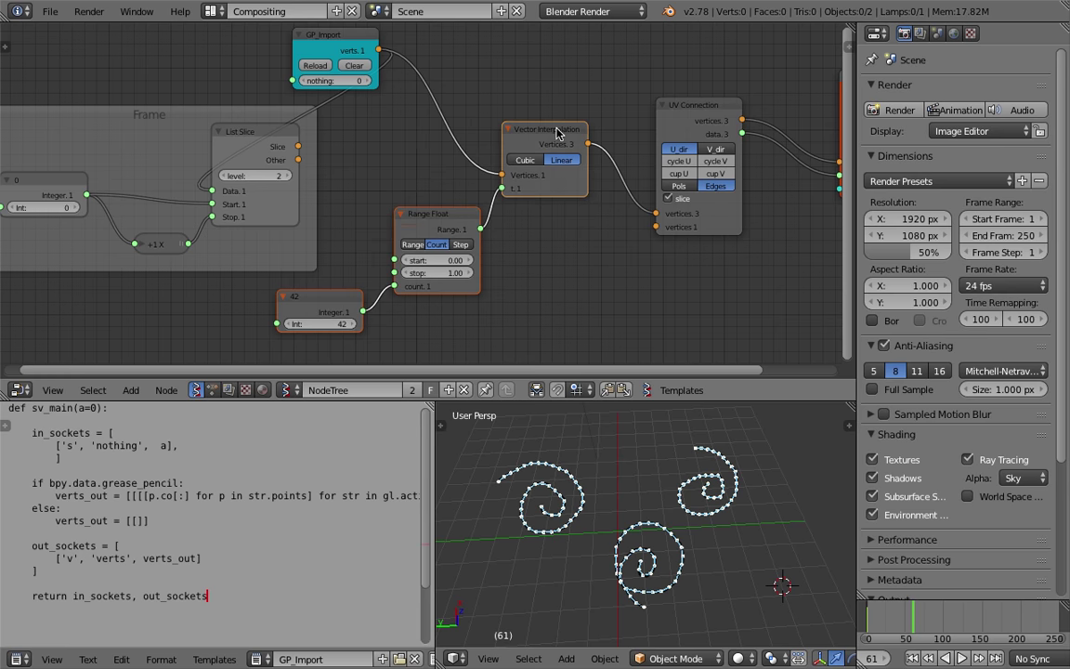
key("ctrl+j")
- Separate the two overlapping frames, place GP_Import above the List Slice frame, and save the file
scroll(289, 169, "down", 2)
middle_click_drag(209, 142, 271, 159)
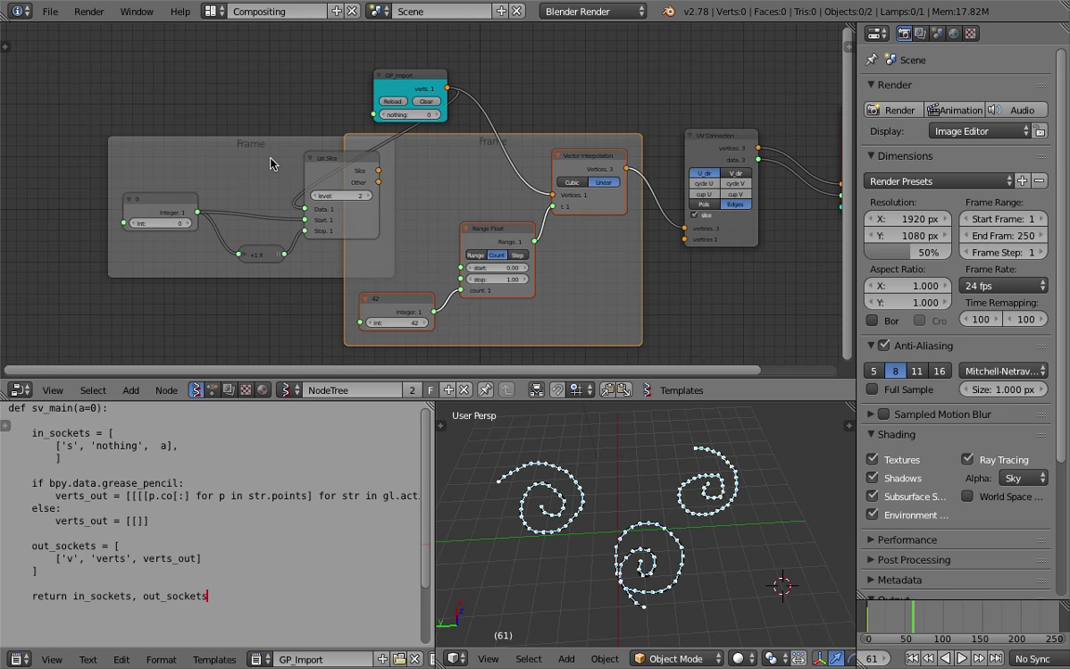
left_click_drag(270, 159, 144, 146)
middle_click_drag(186, 134, 219, 167)
left_click_drag(437, 107, 290, 52)
left_click_drag(192, 169, 204, 159)
middle_click_drag(705, 560, 718, 514)
middle_click_drag(387, 218, 418, 227)
key("ctrl+s")
left_click(250, 183)
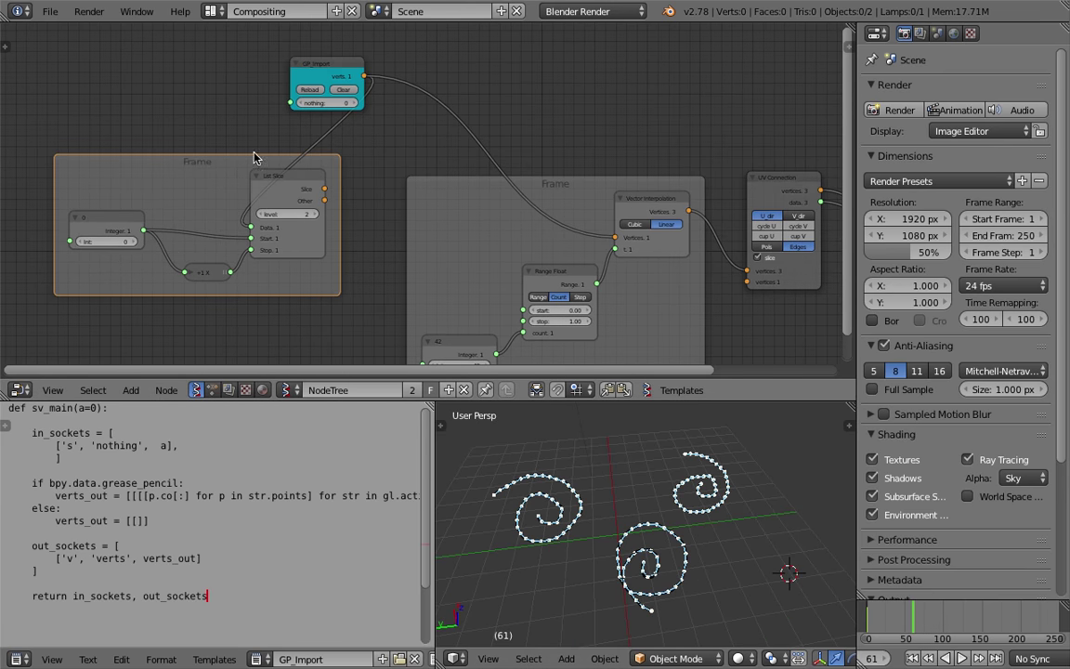
- Label the frame around the List Slice nodes "Filter Stroke"
key("n")
left_click(703, 79)
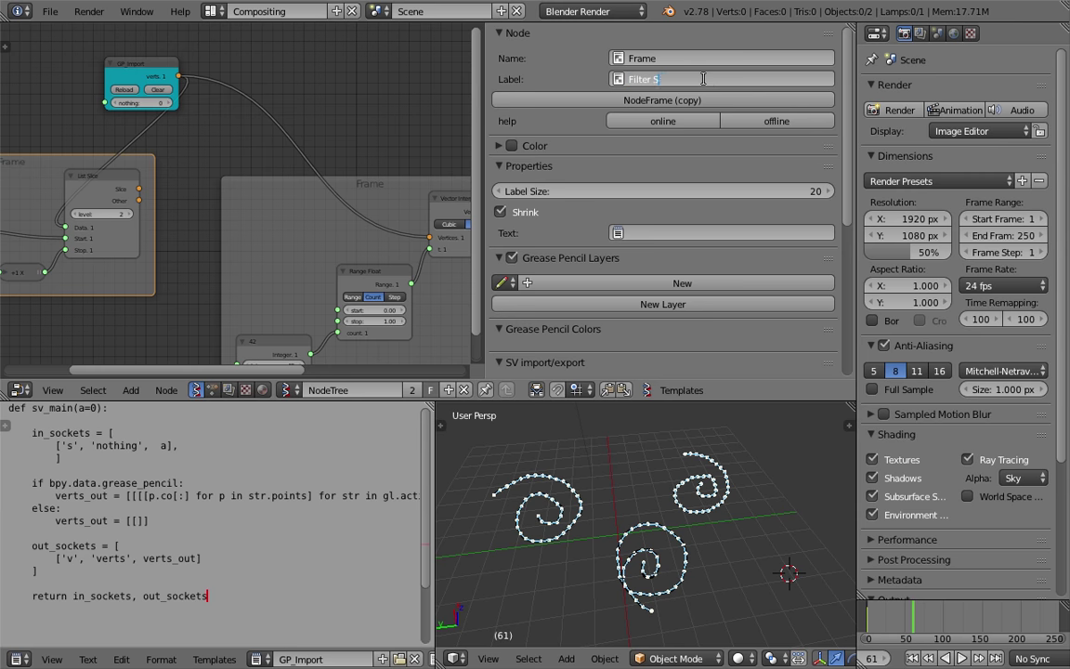
key("Return")
left_click(703, 79)
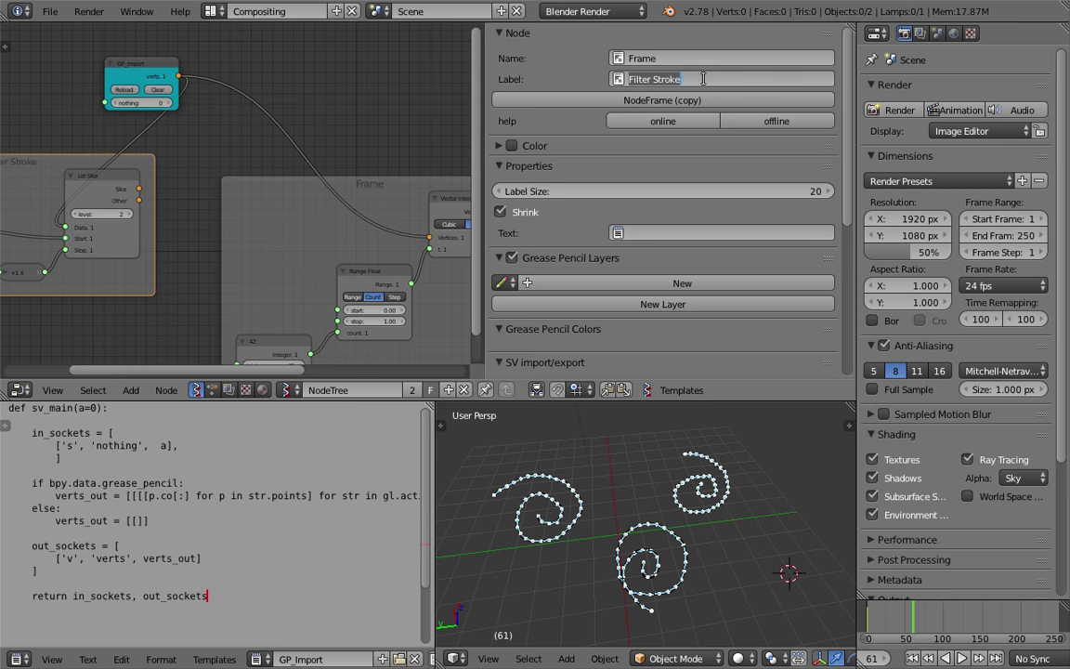
- Label the frame around the Vector Interpolation nodes "Resample Stroke" and save the file
middle_click_drag(325, 162, 248, 119)
left_click(310, 149)
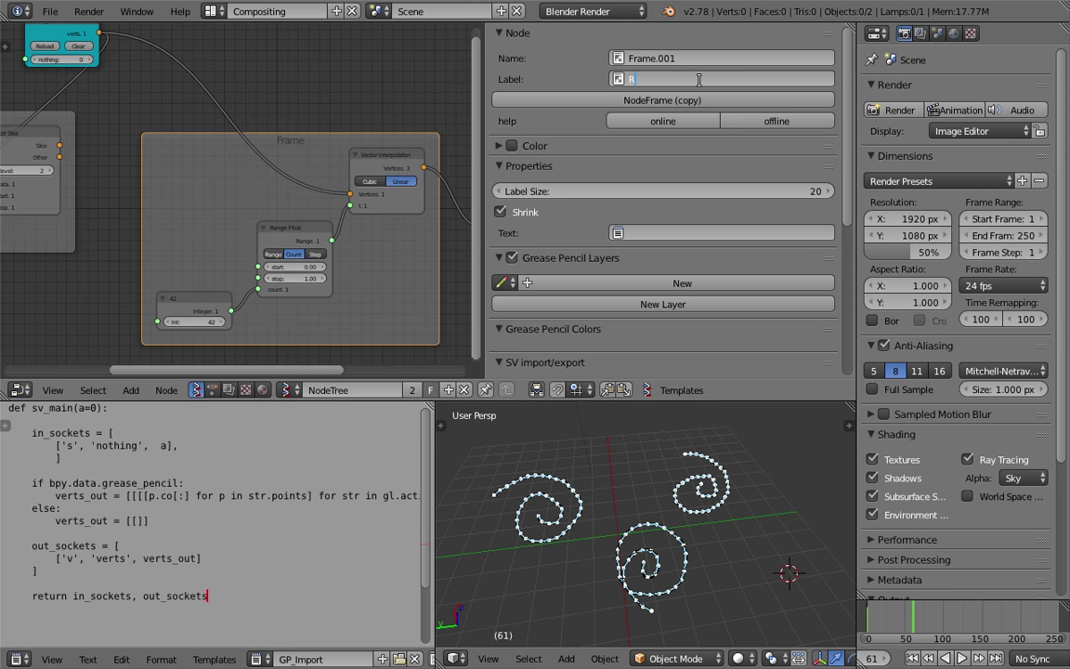
left_click(700, 80)
type("Resample Stroke")
key("Return")
key("ctrl+s")
left_click(702, 81)
- Set the count Integer in the Resample Stroke frame to 48
middle_click_drag(317, 177, 297, 153)
left_click_drag(189, 298, 197, 298)
middle_click_drag(520, 450, 602, 510)
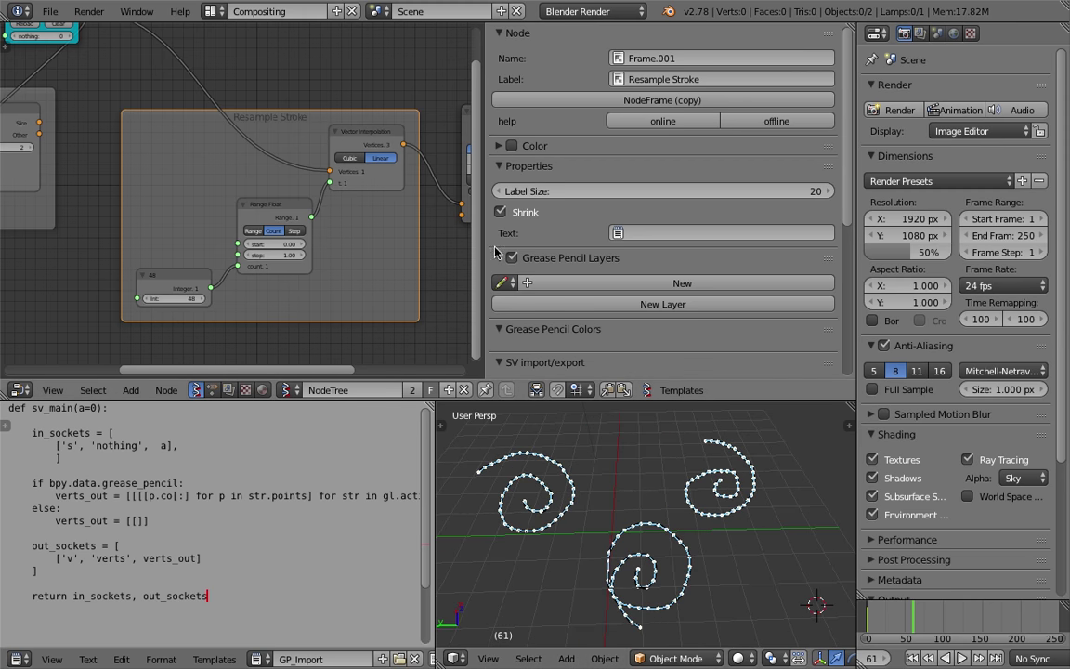
- Hide the node properties and move the UV Connection and Viewer Draw nodes away from the Resample Stroke frame
left_click_drag(485, 209, 806, 195)
middle_click_drag(631, 171, 463, 196)
key("ctrl+s")
left_click(463, 196)
left_click_drag(495, 151, 521, 119)
middle_click_drag(532, 113, 527, 128)
mouse_move(550, 117)
left_mouse_down()
mouse_move(565, 110)
mouse_move(558, 88)
left_mouse_up()
left_click_drag(699, 132, 747, 104)
- Enlarge the 3D view to give the traced spirals more room
middle_click_drag(690, 530, 624, 477)
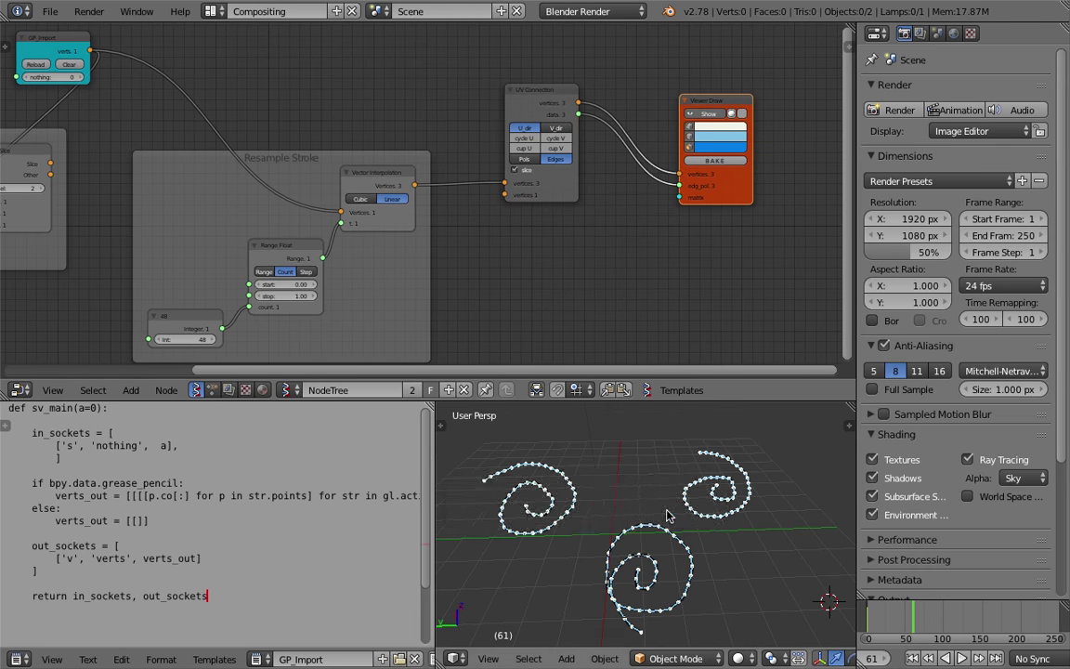
middle_click_drag(678, 557, 720, 511)
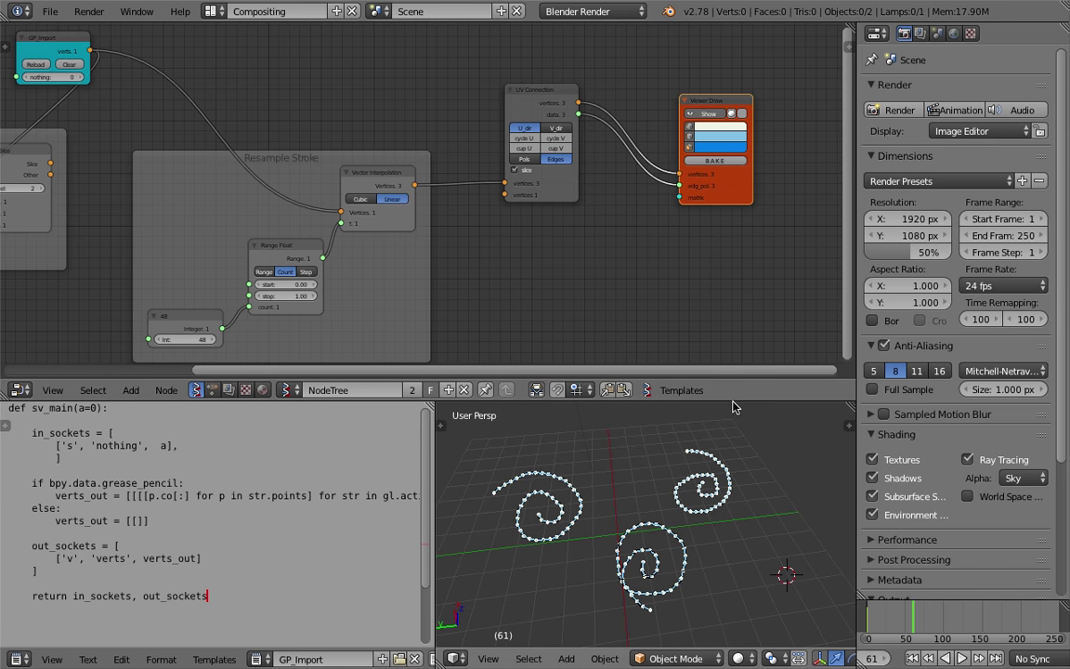
left_click_drag(661, 402, 737, 315)
middle_click_drag(647, 412, 635, 430)
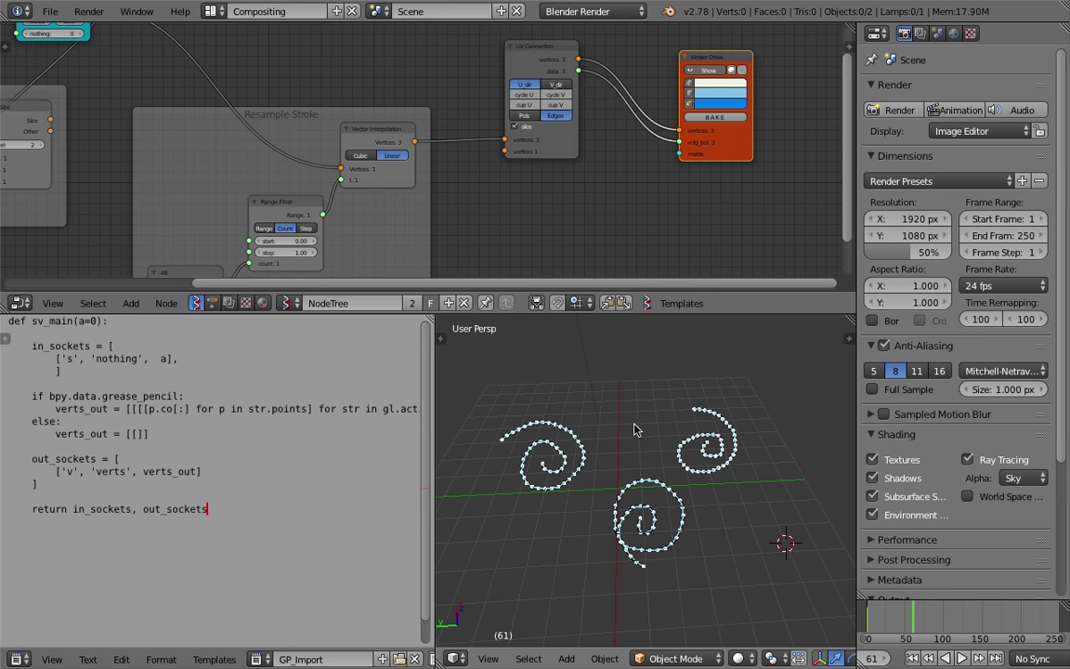
- Bake the traced strokes from Viewer Draw and move the three baked spirals off their source strokes
left_click(706, 119)
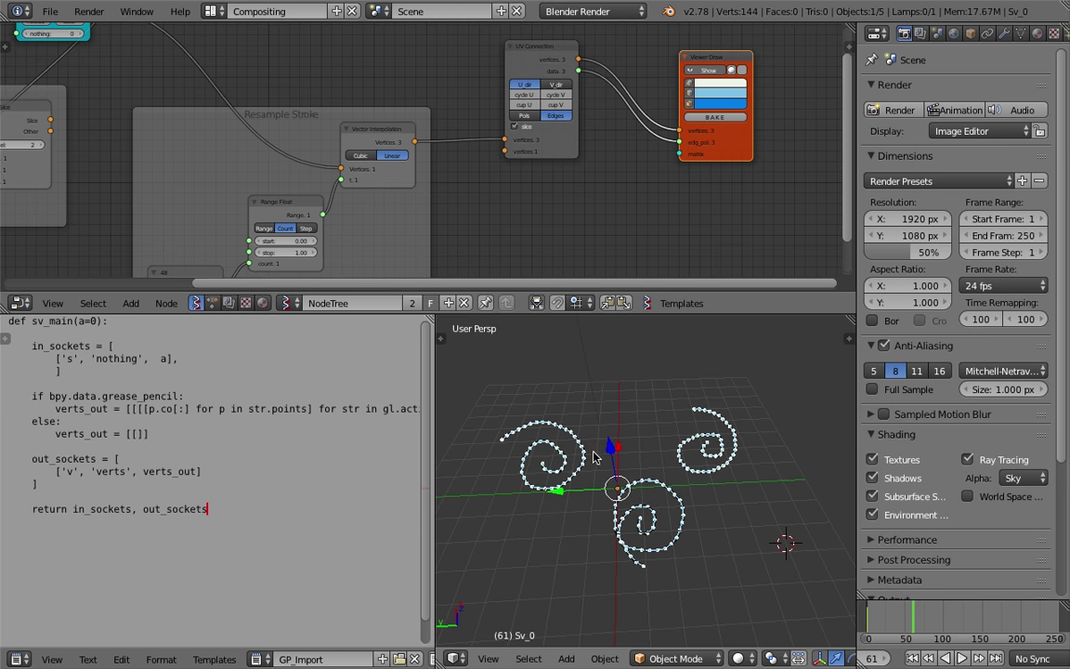
key("g")
left_click(698, 385)
right_click(725, 417)
key("g")
left_click(750, 345)
right_click(660, 480)
key("g")
left_click(664, 357)
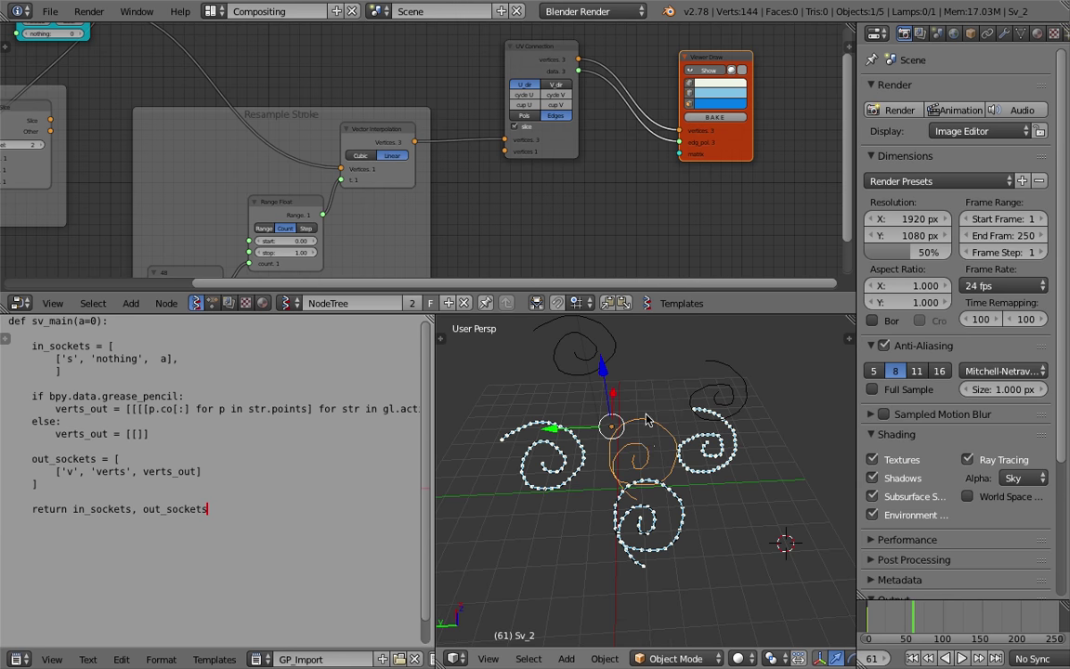
- Move the baked spirals Sv_2 and Sv_1 farther away from the traced strokes
middle_click_drag(651, 434, 646, 497, "shift")
key("g")
left_click(648, 407)
right_click(729, 425)
key("g")
left_click(725, 384)
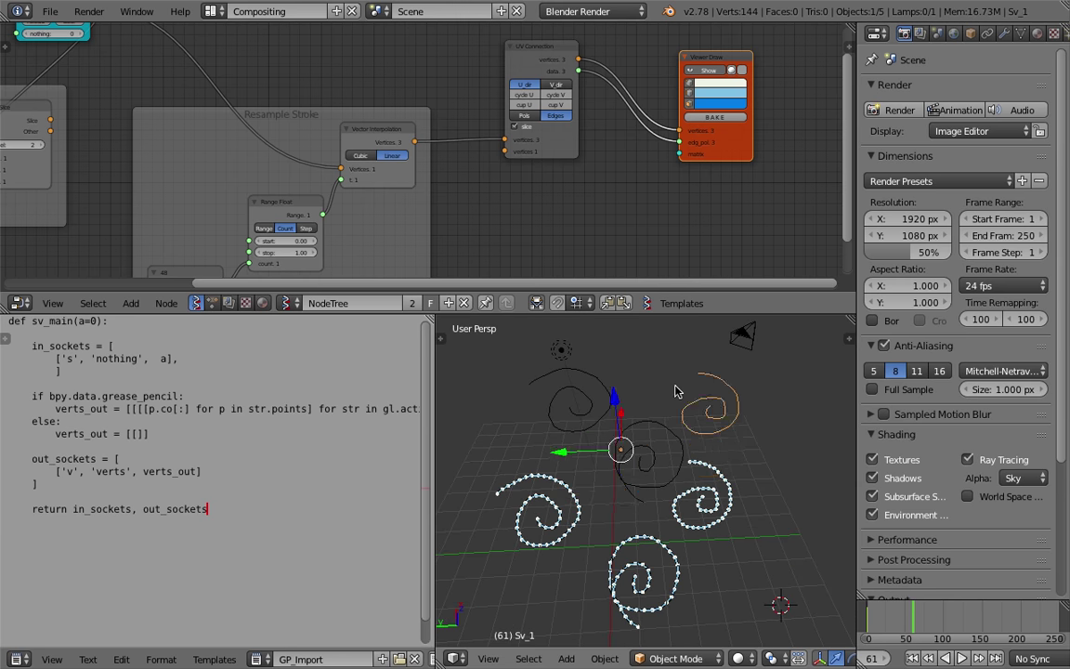
- Delete the three baked spiral objects
middle_click_drag(676, 389, 641, 392)
right_click(618, 395)
right_click(654, 426, "shift")
right_click(723, 418, "shift")
key("x")
left_click(723, 418)
- Move the camera and lamp to layer 2
right_click(767, 358)
right_click(582, 347, "shift")
key("m")
key("2")
scroll(632, 465, "down", 2)
mouse_move(630, 485)
middle_mouse_down("shift")
mouse_move(636, 459)
mouse_move(639, 479)
middle_mouse_up("shift")
scroll(636, 481, "up", 3)
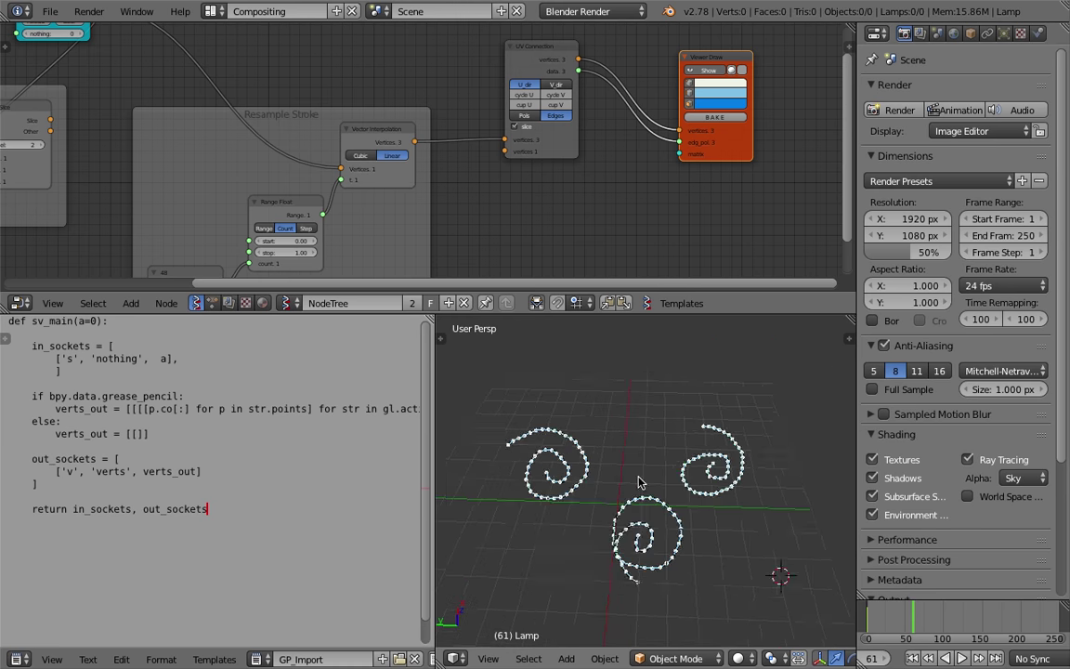
- Draw a smiley face with Grease Pencil at frame 56, above the spirals
mouse_move(911, 615)
left_mouse_down()
mouse_move(892, 614)
mouse_move(910, 614)
left_mouse_up()
scroll(574, 440, "down", 2)
middle_click_drag(576, 439, 581, 469, "shift")
middle_click_drag(578, 407, 594, 461, "shift")
mouse_move(585, 368)
left_mouse_down()
mouse_move(740, 489)
mouse_move(610, 353)
mouse_move(583, 370)
left_mouse_up()
mouse_move(591, 461)
left_mouse_down()
mouse_move(662, 497)
mouse_move(686, 483)
left_mouse_up()
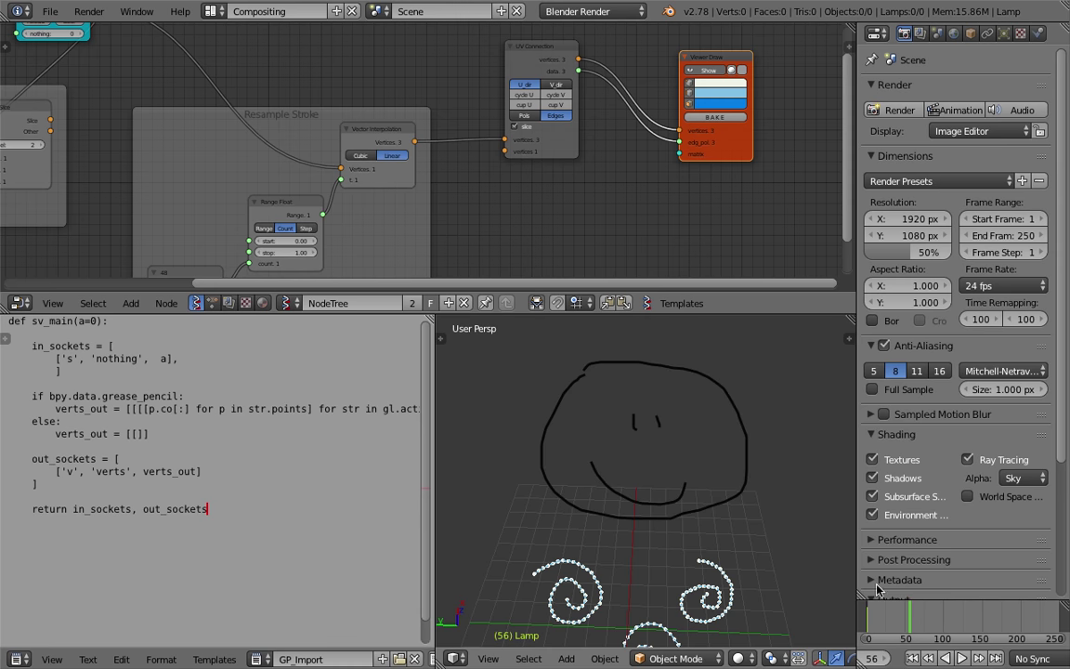
- Go to frame 65, set the Resample Stroke count Integer to 31, and save the file
left_click(917, 619)
scroll(626, 452, "up", 1)
middle_click_drag(569, 447, 626, 460)
middle_click_drag(667, 521, 653, 526)
middle_click_drag(295, 227, 356, 143)
mouse_move(255, 212)
left_mouse_down()
mouse_move(270, 212)
mouse_move(236, 211)
mouse_move(253, 212)
left_mouse_up()
scroll(663, 433, "up", 2)
scroll(661, 440, "down", 2)
middle_click_drag(657, 453, 648, 467, "shift")
scroll(647, 465, "up", 1)
key("ctrl+s")
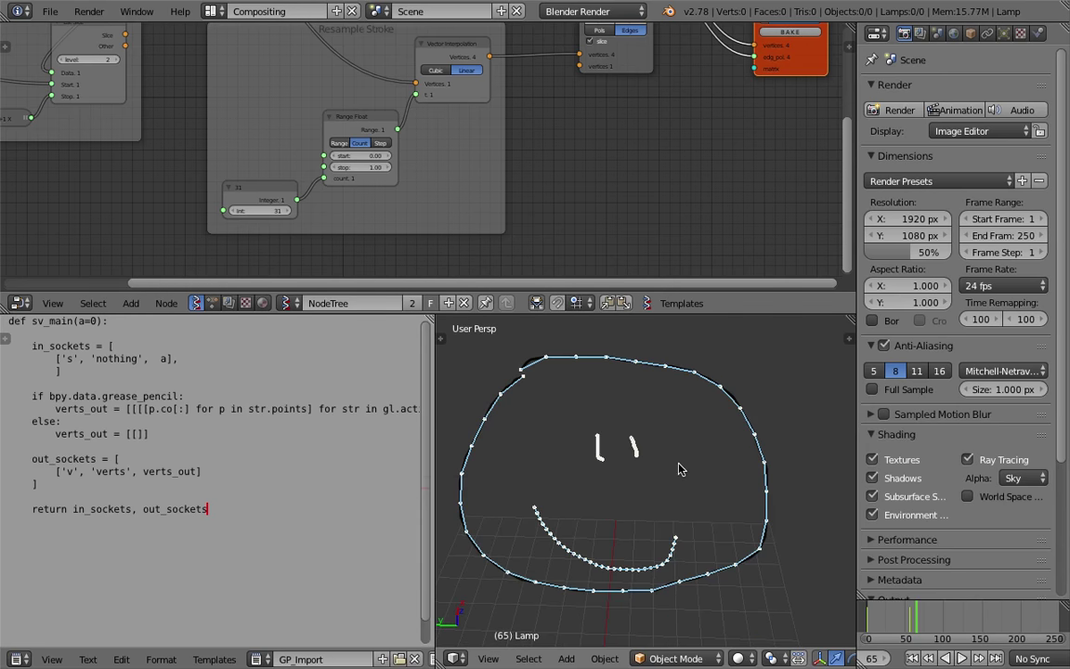
key("ctrl+s")
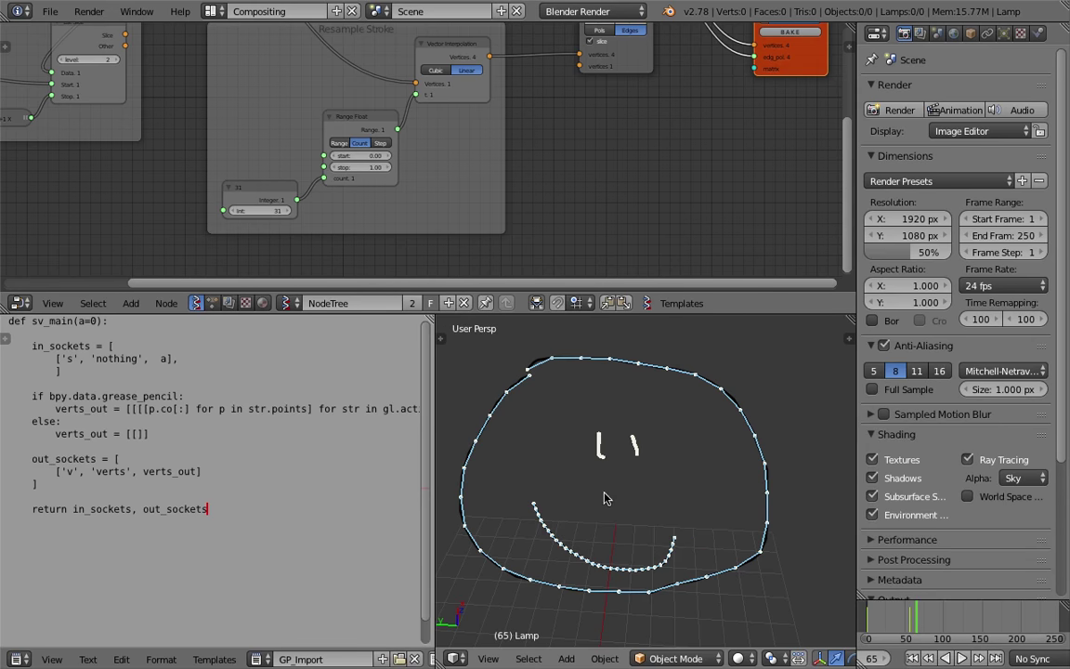
- Join the 3D view over the text editor and advance the animation to frame 112
middle_click_drag(640, 510, 663, 509, "shift")
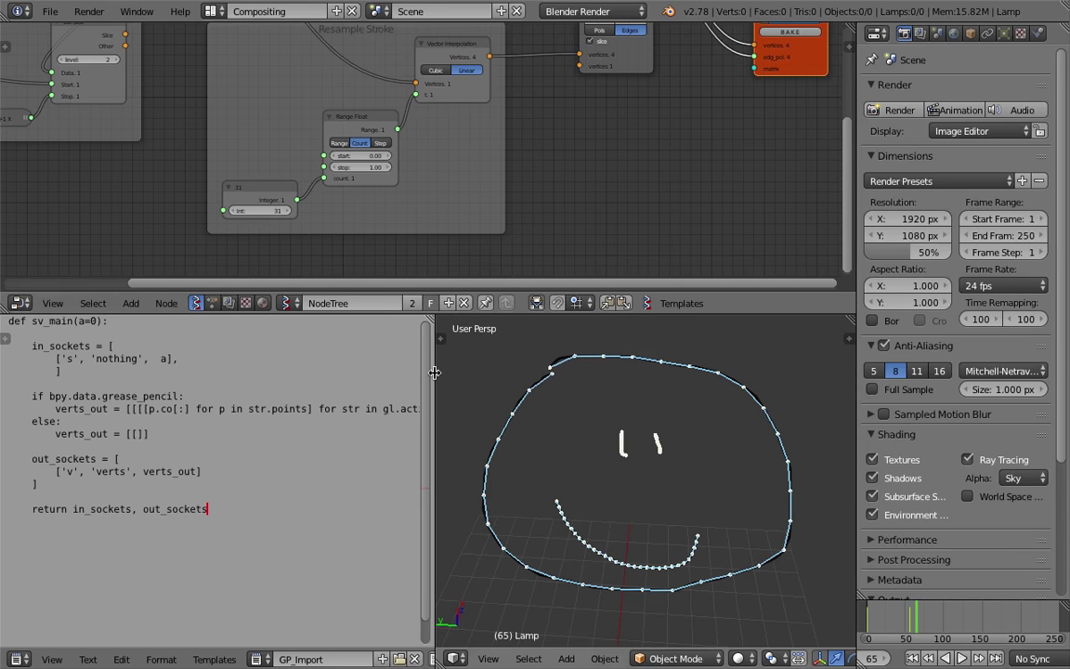
left_click_drag(435, 371, 296, 344)
key("alt+a")
key("alt+a")
key("ctrl+s")
key("Return")
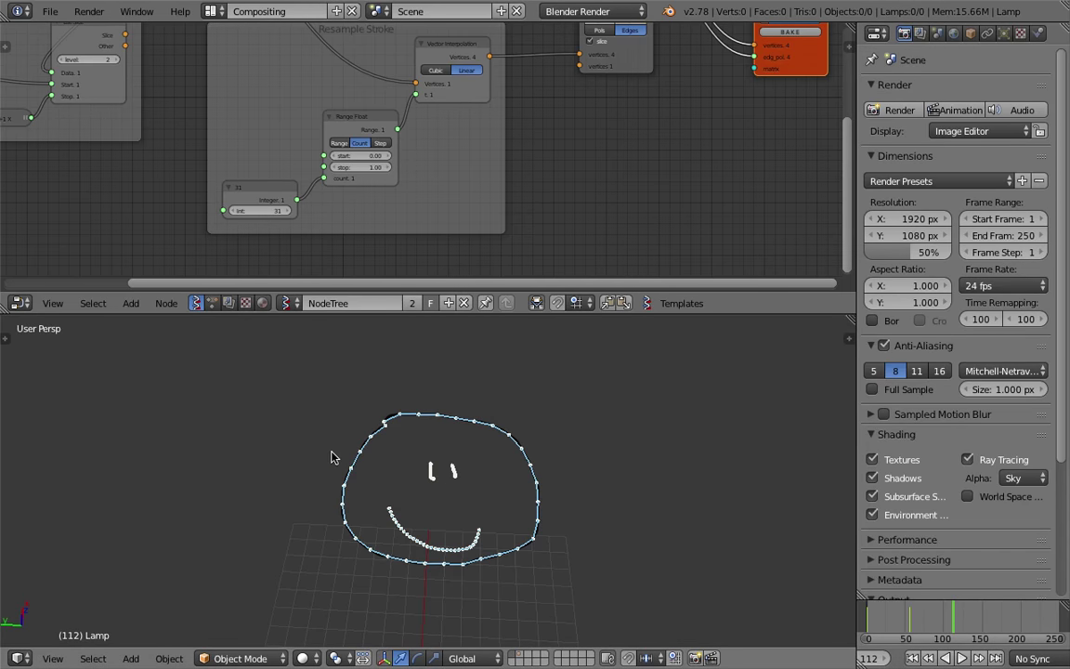
- Write "GreaSe" with Grease Pencil strokes above the grid in the 3D view
middle_click_drag(616, 155, 576, 152)
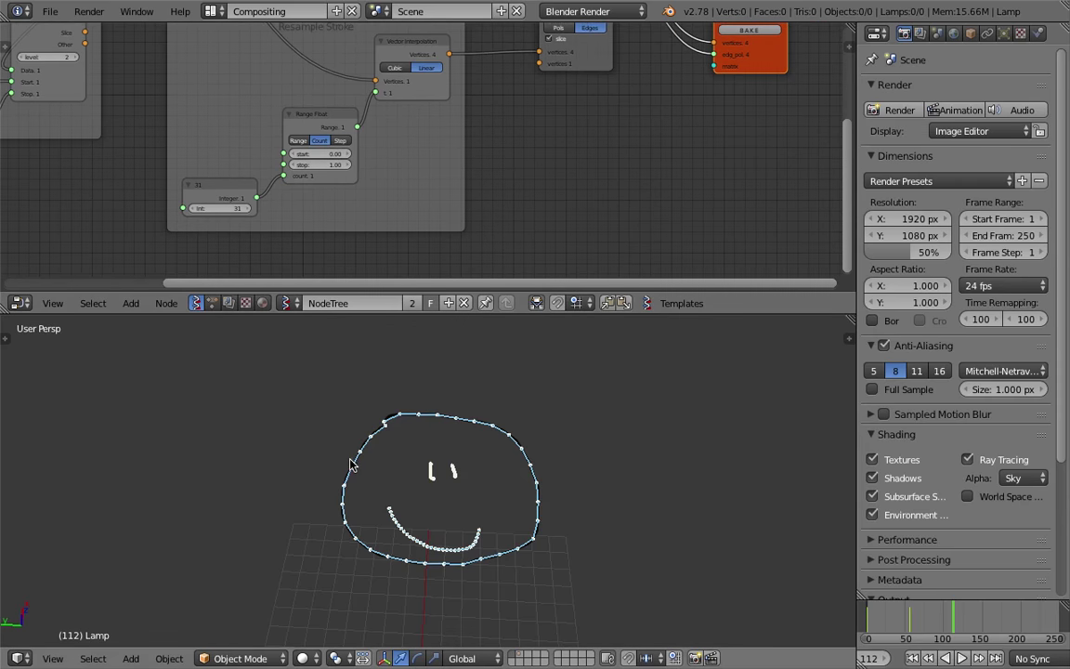
mouse_move(310, 426)
left_mouse_down()
mouse_move(276, 457)
mouse_move(371, 433)
mouse_move(411, 458)
left_mouse_up()
mouse_move(480, 420)
left_mouse_down()
mouse_move(462, 437)
mouse_move(483, 447)
left_mouse_up()
mouse_move(555, 392)
left_mouse_down()
mouse_move(542, 448)
mouse_move(604, 418)
mouse_move(629, 457)
left_mouse_up()
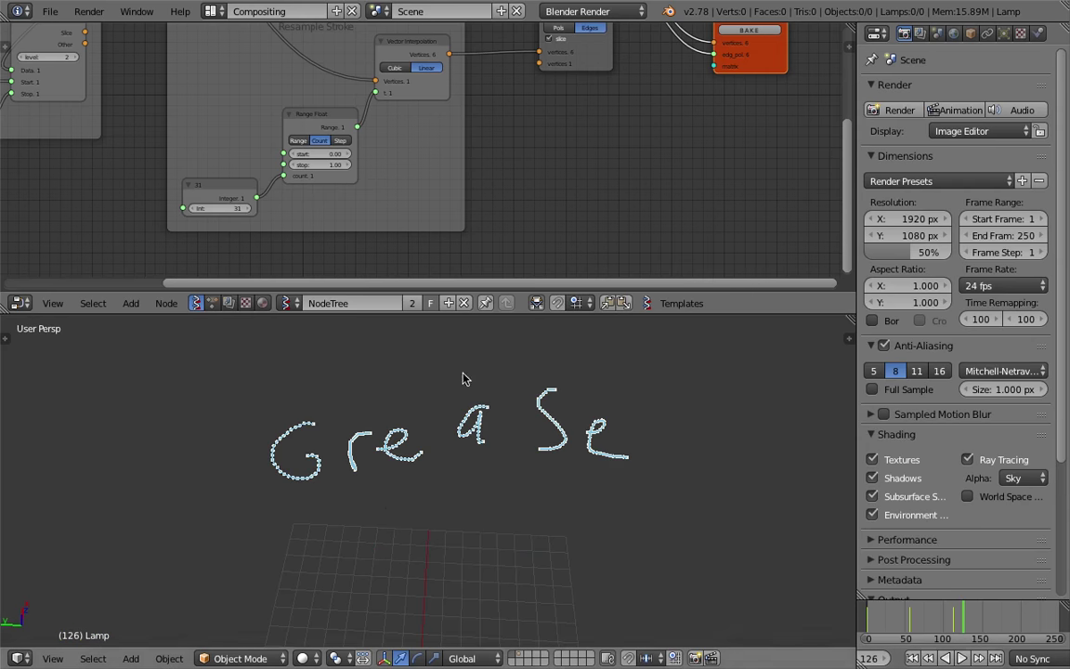
- Enlarge the node editor and spread the UV Connection and Viewer Draw nodes farther apart
middle_click_drag(472, 193, 476, 210)
left_click_drag(597, 314, 601, 405)
middle_click_drag(573, 227, 482, 296)
left_click_drag(510, 188, 526, 167)
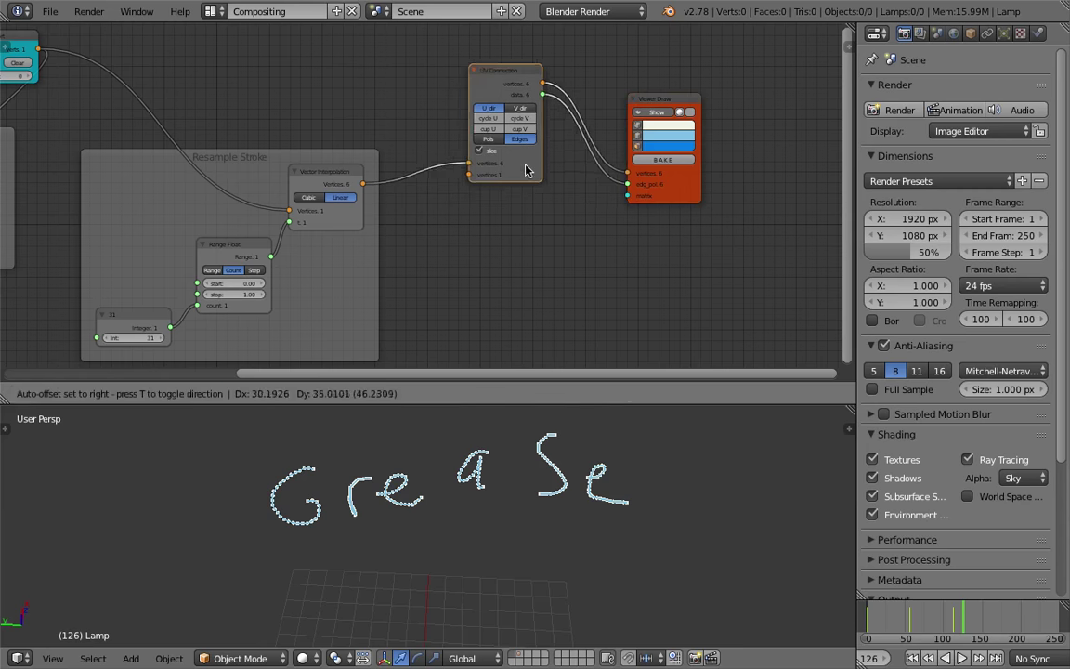
left_click_drag(673, 103, 743, 78)
left_click_drag(518, 72, 515, 90)
scroll(445, 499, "up", 2)
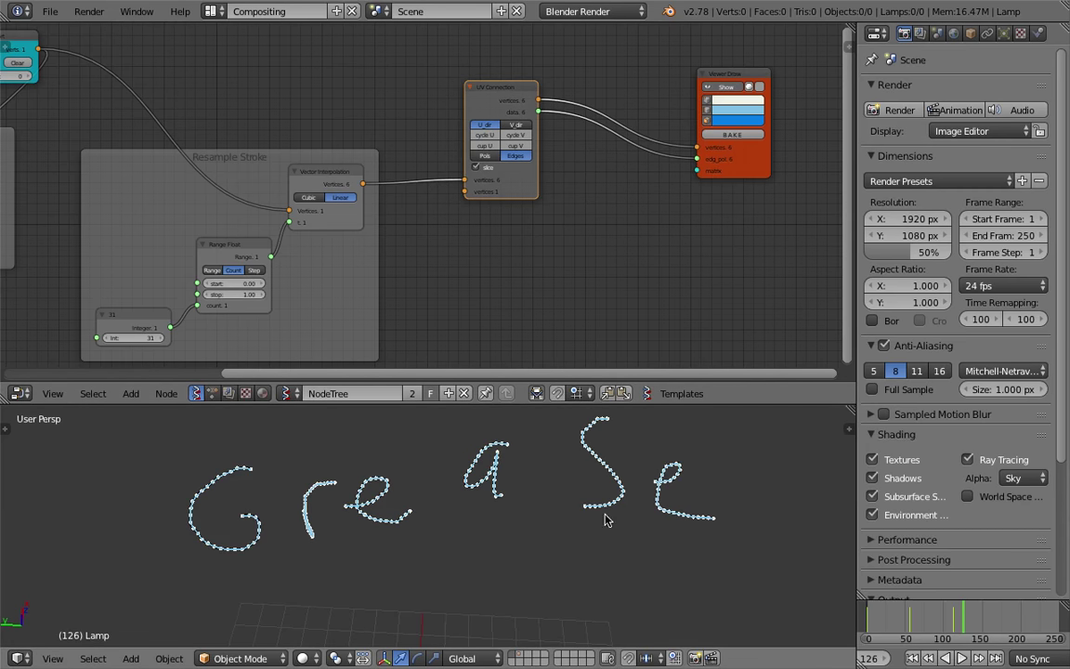
middle_click_drag(632, 244, 603, 257)
left_click_drag(728, 181, 763, 165)
middle_click_drag(596, 196, 553, 210)
- Add a List Slice node between UV Connection and Viewer Draw
key("shift+a")
left_click(539, 225)
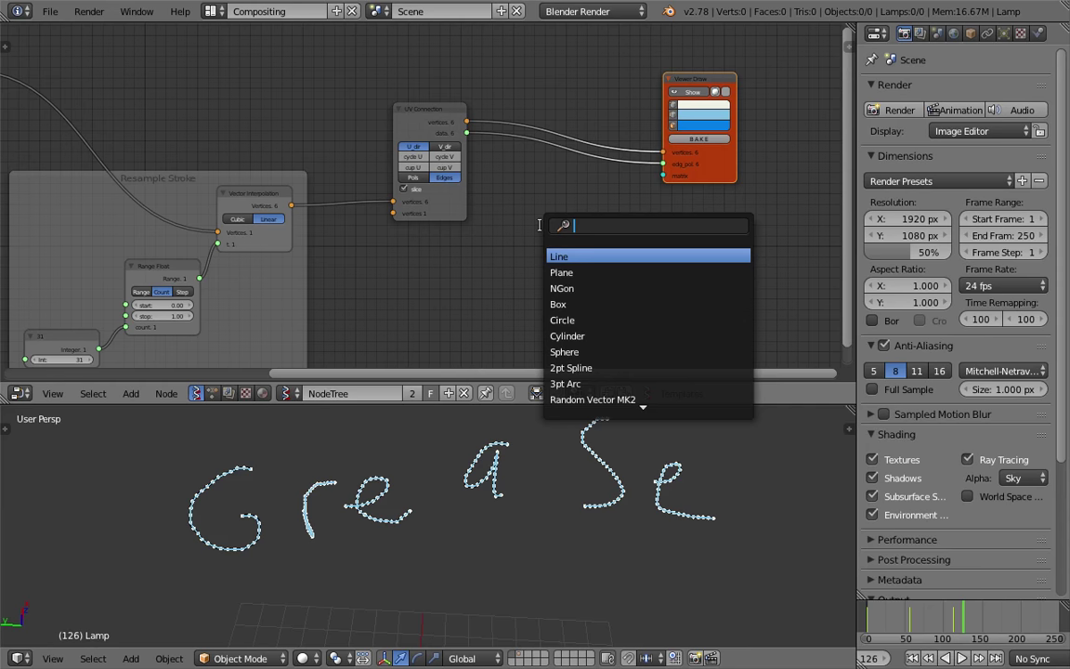
type("list s")
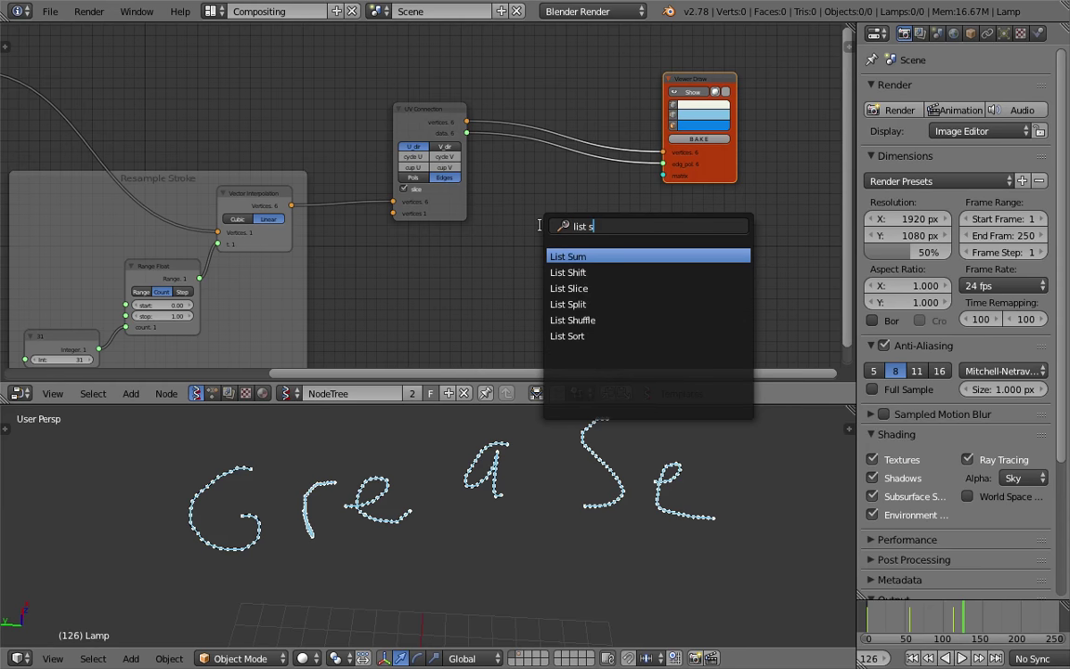
key("Down")
key("Down")
key("Return")
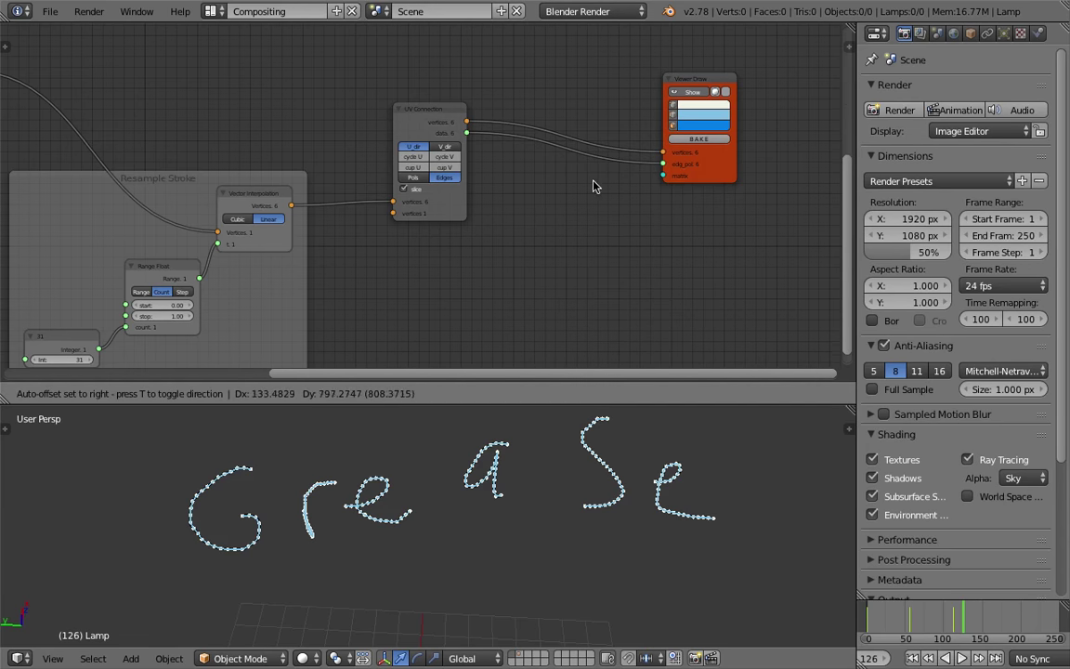
left_click(525, 198)
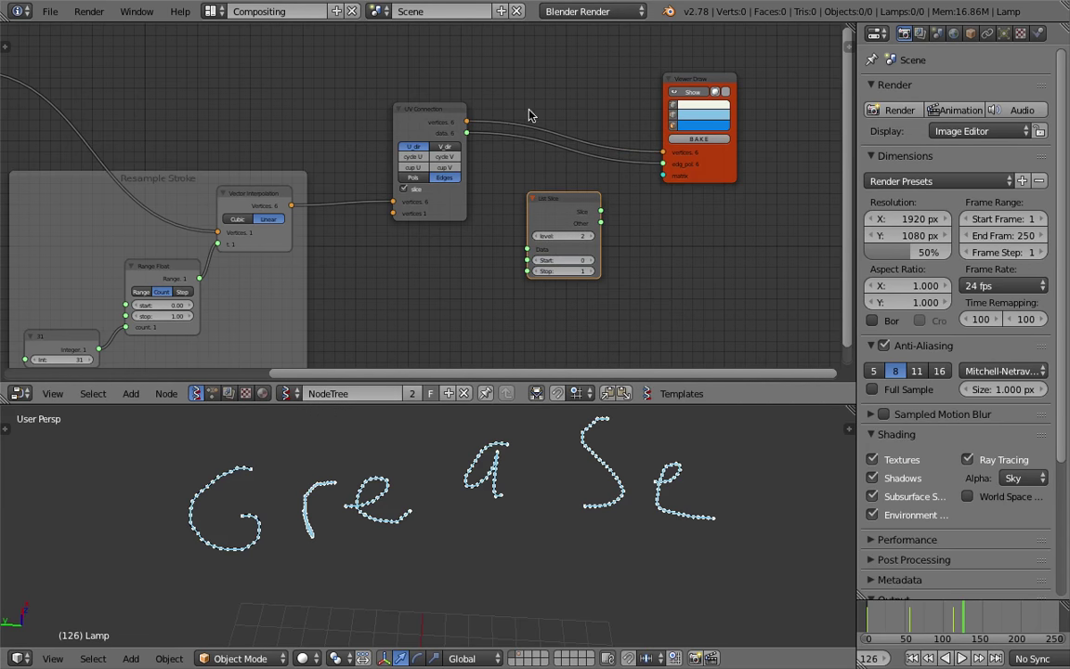
- Route UV Connection's vertices through the new List Slice node's Data input and Slice output into Viewer Draw's vertices
left_click_drag(467, 131, 527, 248)
left_click_drag(601, 223, 663, 151)
scroll(449, 189, "up", 1)
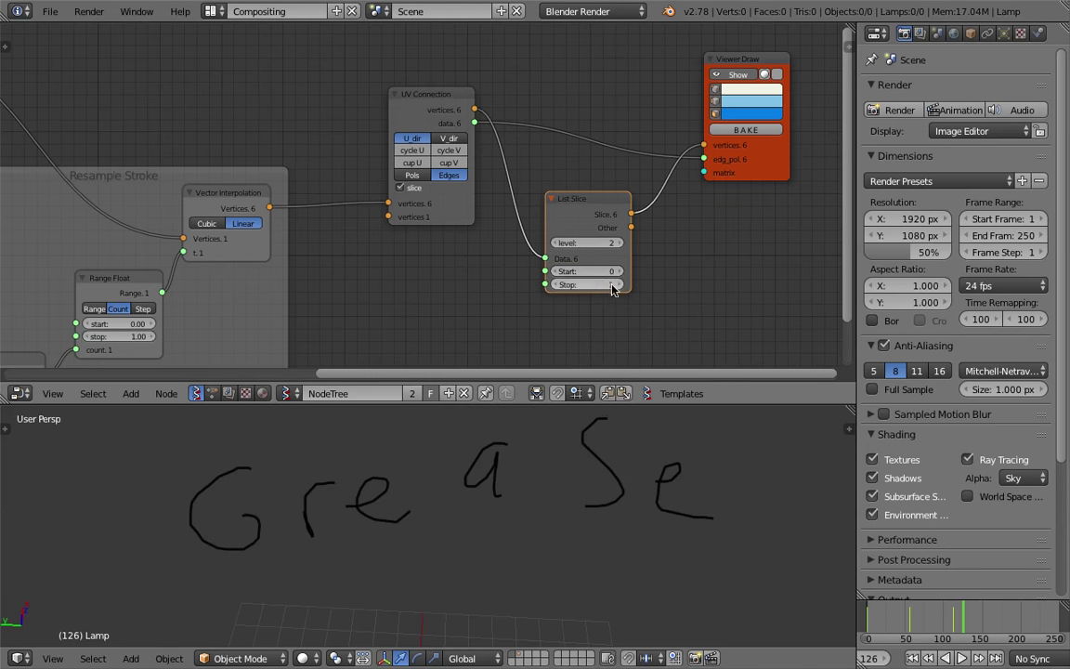
- Set the new List Slice node's level to 1 and its Stop to 29
left_click(616, 284)
left_click(616, 285)
left_click(558, 243)
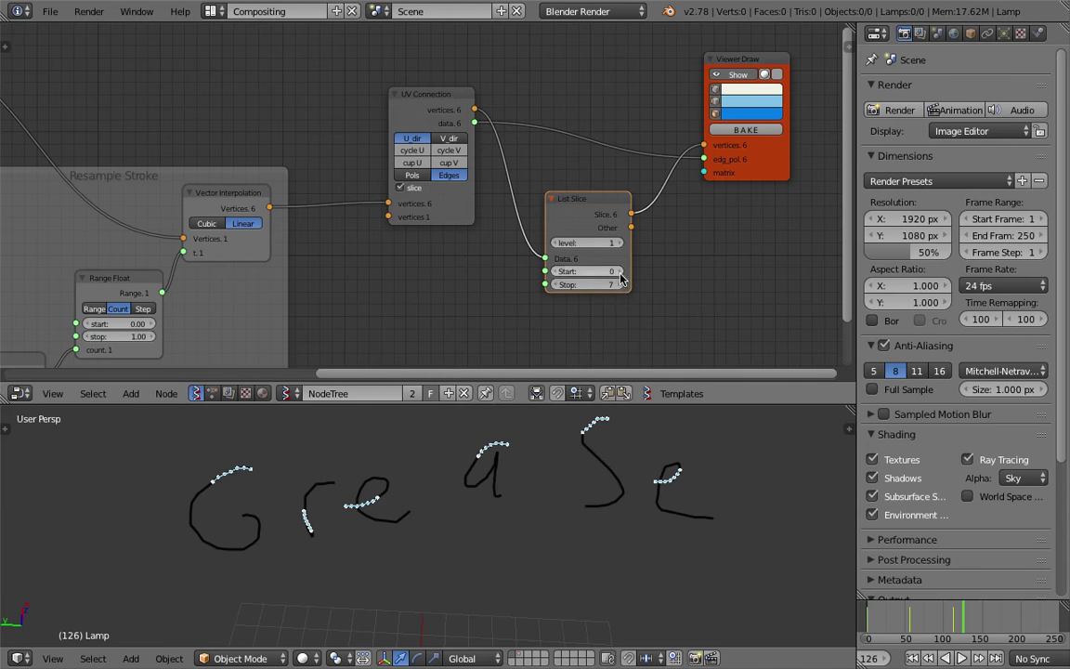
mouse_move(596, 286)
left_mouse_down()
mouse_move(743, 284)
mouse_move(599, 293)
left_mouse_up()
- Enlarge the 3D view, frame the lettering with the grid, and go to frame 172
mouse_move(604, 405)
left_mouse_down()
mouse_move(616, 313)
mouse_move(604, 281)
left_mouse_up()
scroll(577, 383, "down", 3)
middle_click_drag(577, 378, 586, 360, "shift")
left_click(1000, 617)
middle_click_drag(453, 499, 463, 481, "shift")
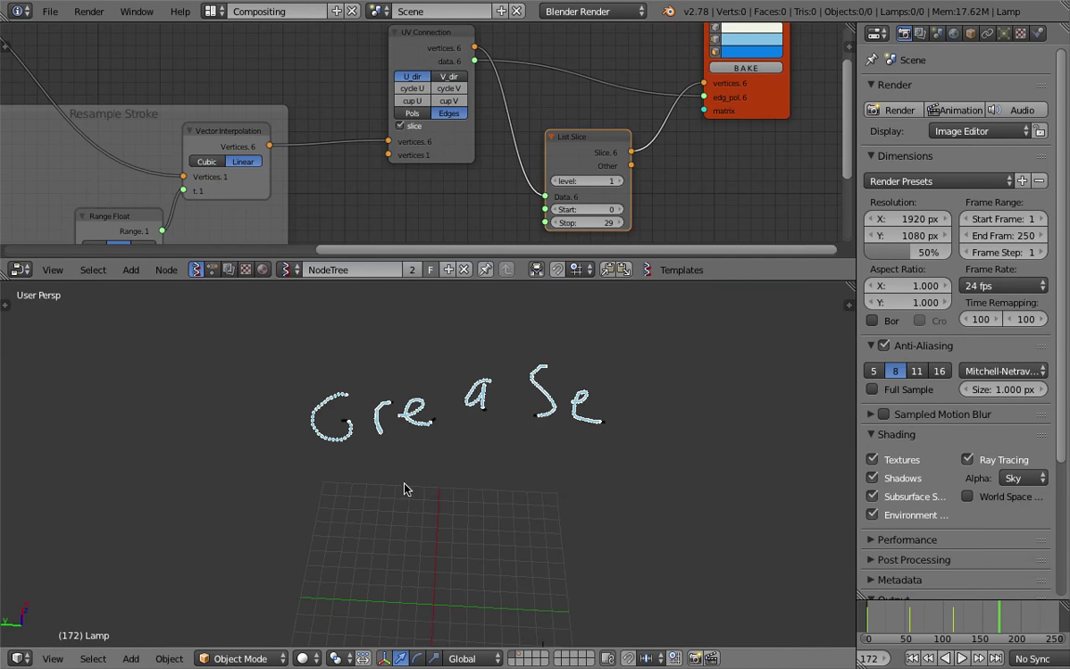
- Draw a Chinese-style character with Grease Pencil strokes over the grid below the "GreaSe" lettering
left_click_drag(390, 475, 412, 498)
left_click_drag(493, 466, 472, 492)
mouse_move(391, 497)
left_mouse_down()
mouse_move(481, 495)
mouse_move(436, 549)
mouse_move(444, 519)
left_mouse_up()
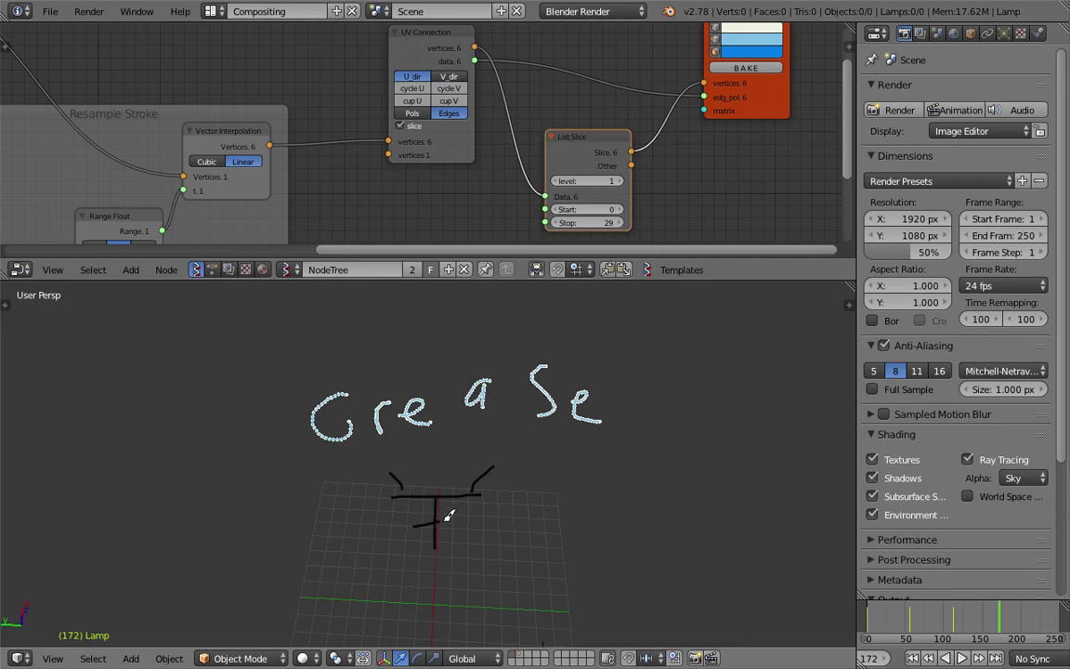
mouse_move(389, 552)
left_mouse_down()
mouse_move(477, 550)
mouse_move(392, 615)
left_mouse_up()
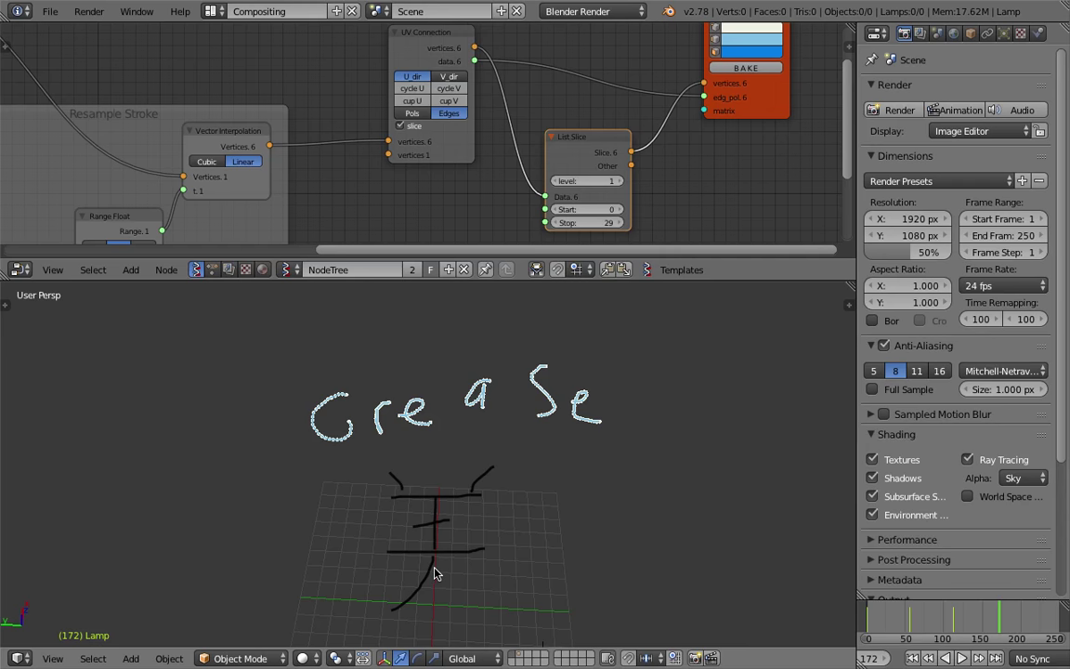
left_click_drag(403, 582, 481, 570)
left_click_drag(531, 511, 545, 530)
- Switch to the browser, look up the finished kanji stroke drawing in the Sverchok GitHub issue, and return to Blender
key("ctrl+Right")
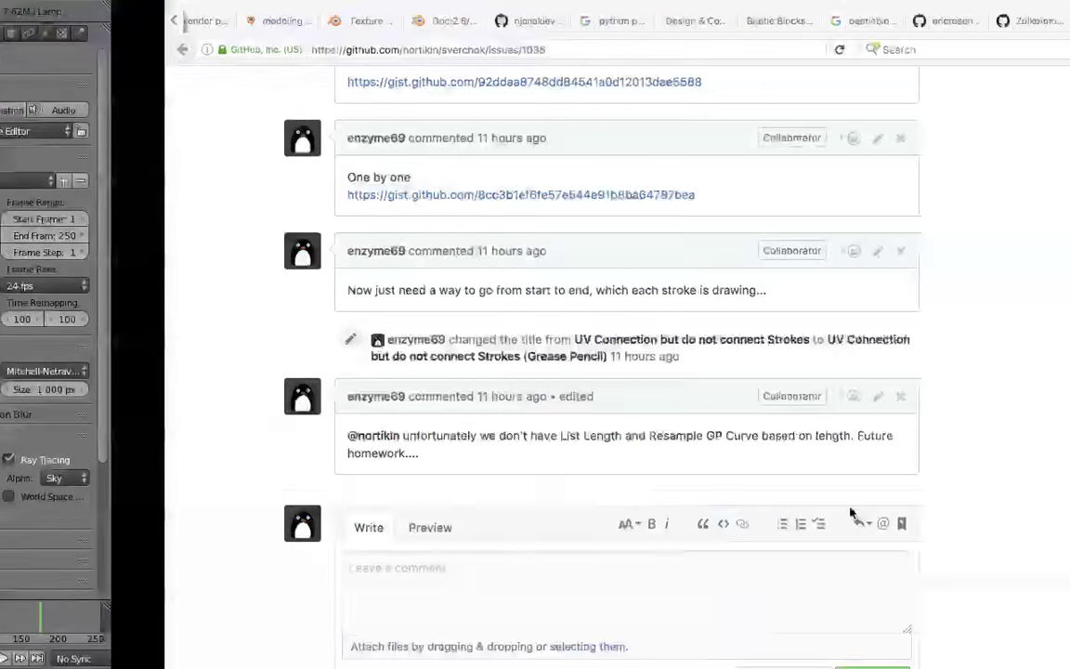
left_click(1064, 400)
scroll(1064, 402, "up", 5)
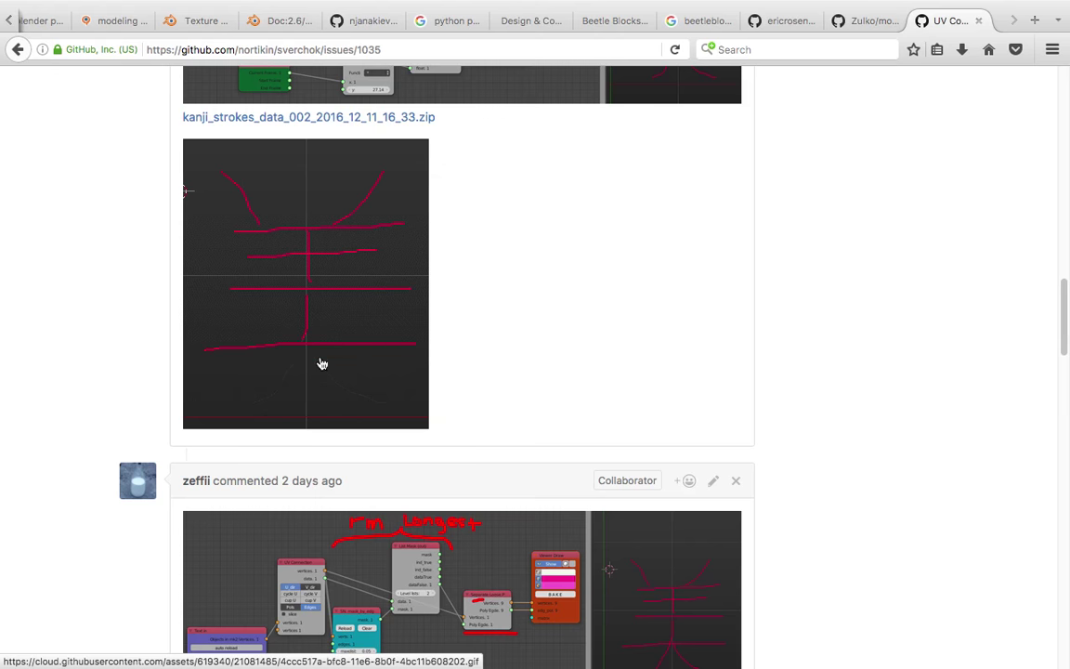
key("ctrl+Left")
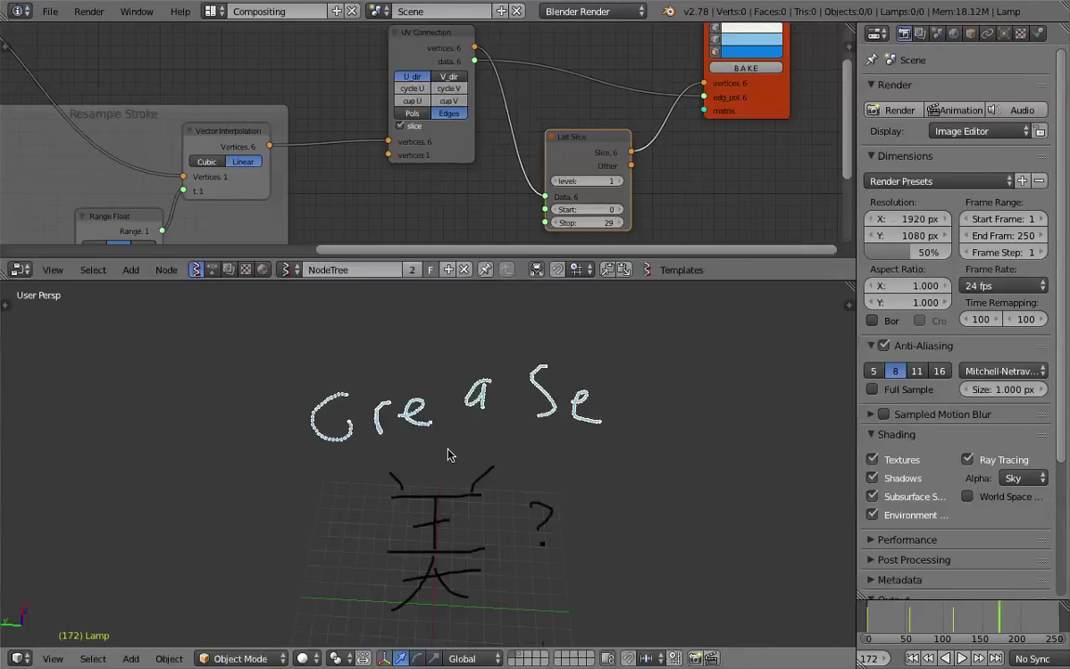
- Delete the Grease Pencil layer that holds the character and question mark strokes
scroll(449, 451, "down", 3)
key("n")
scroll(766, 464, "down", 5)
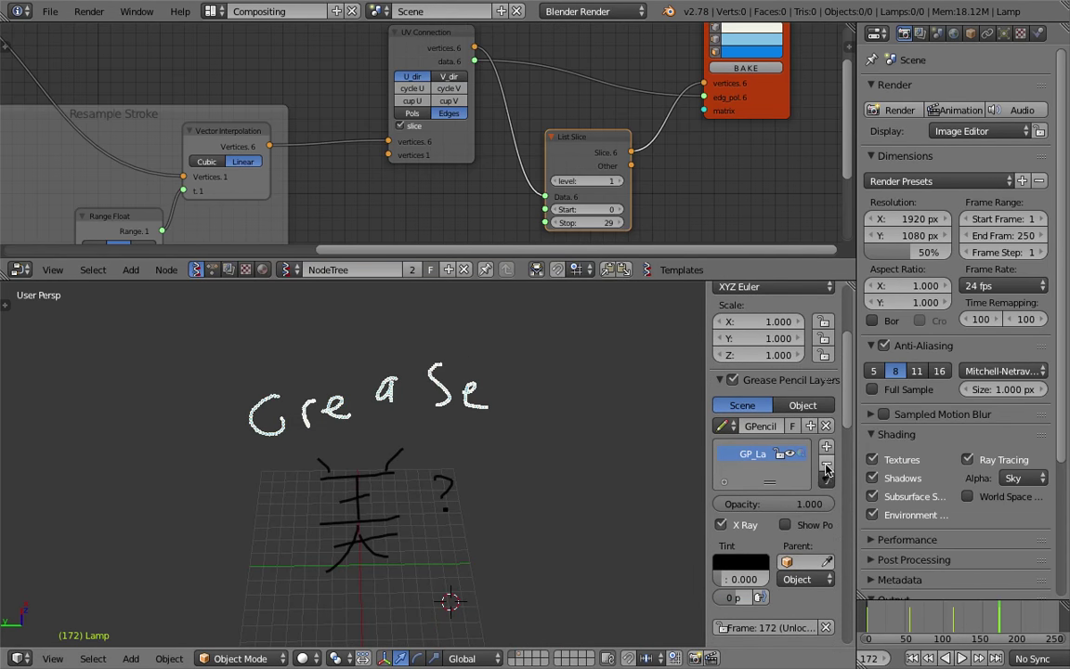
left_click(825, 467)
scroll(381, 447, "right", 1)
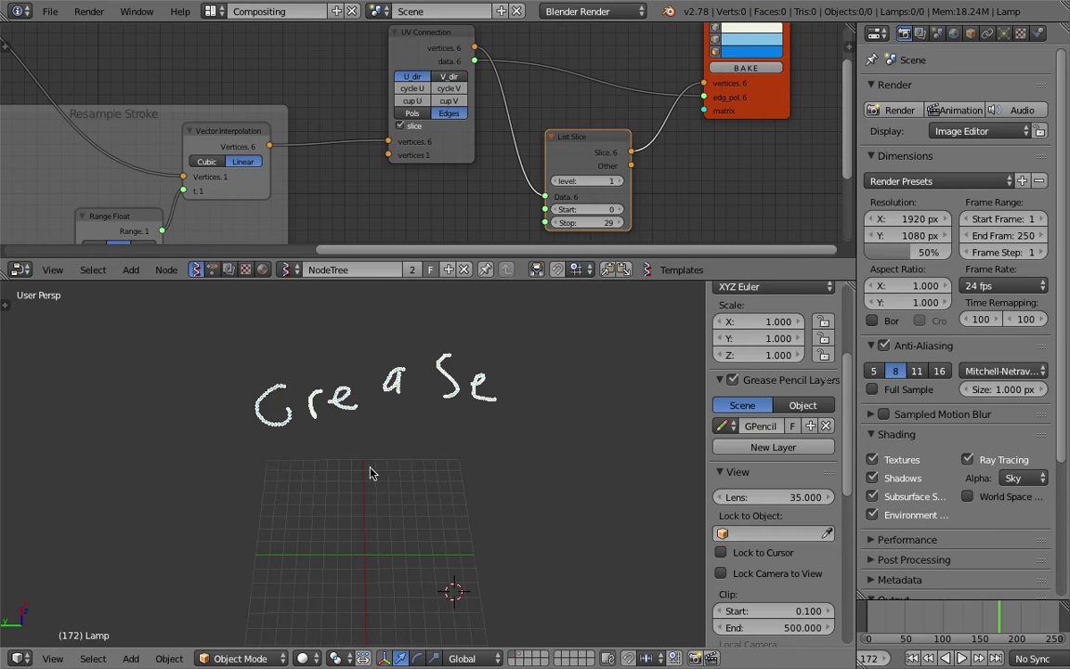
- Redraw the Chinese character from the reference with fresh Grease Pencil strokes over the grid below the "GreaSe" lettering
mouse_move(291, 456)
left_mouse_down()
mouse_move(406, 437)
mouse_move(418, 423)
left_mouse_up()
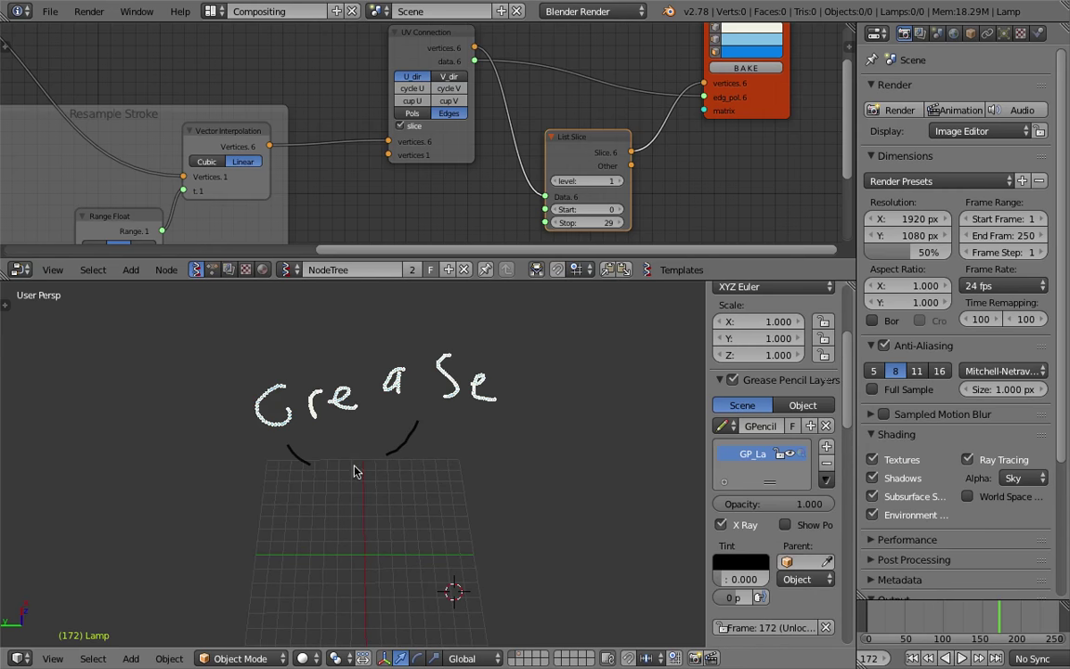
left_click_drag(292, 472, 426, 458)
mouse_move(359, 461)
left_mouse_down()
mouse_move(358, 525)
mouse_move(371, 490)
left_mouse_up()
left_click_drag(299, 534, 437, 534)
left_click_drag(311, 586, 431, 575)
mouse_move(363, 538)
left_mouse_down()
mouse_move(354, 605)
mouse_move(336, 612)
mouse_move(416, 613)
left_mouse_up()
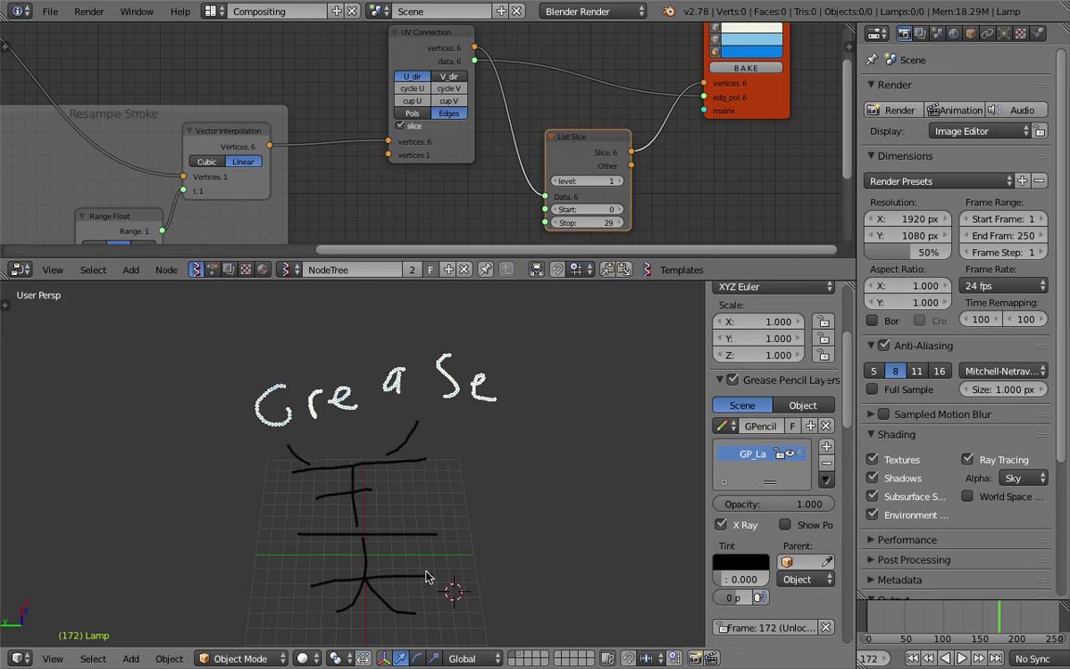
- Go to frame 197 so the node tree traces the new character, and save the file
left_click(1020, 616)
middle_click_drag(327, 455, 352, 422)
scroll(351, 423, "up", 1)
key("ctrl+s")
left_click(352, 422)
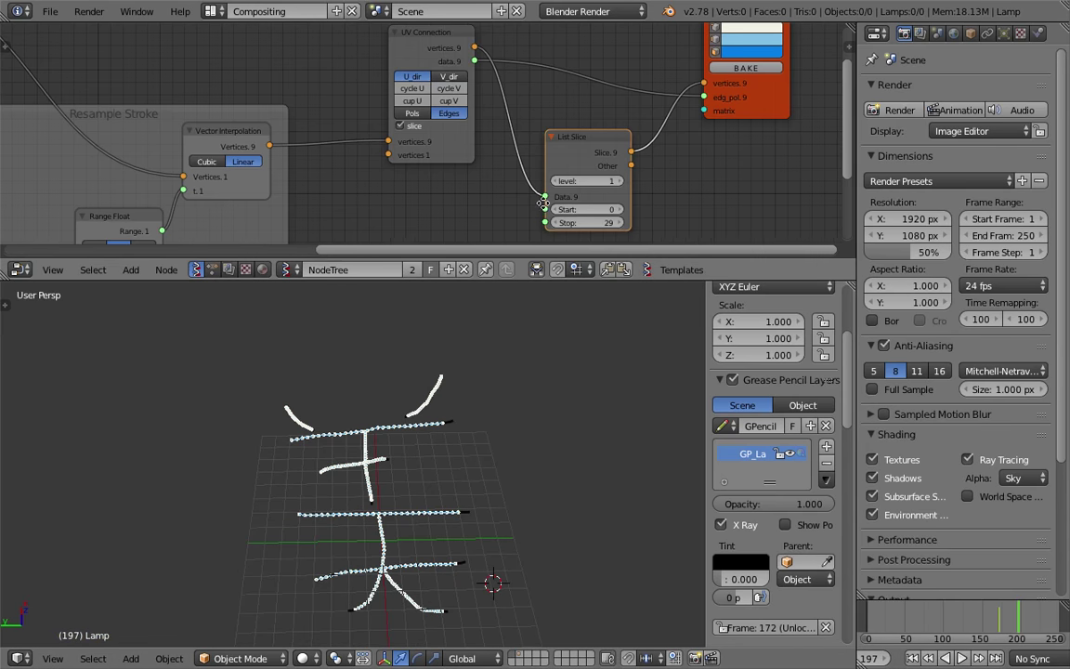
- Set the List Slice node's Stop to 38 and delete the node from the tree
middle_click_drag(543, 204, 528, 194)
mouse_move(608, 215)
left_mouse_down()
mouse_move(532, 216)
mouse_move(604, 218)
mouse_move(536, 215)
mouse_move(576, 215)
left_mouse_up()
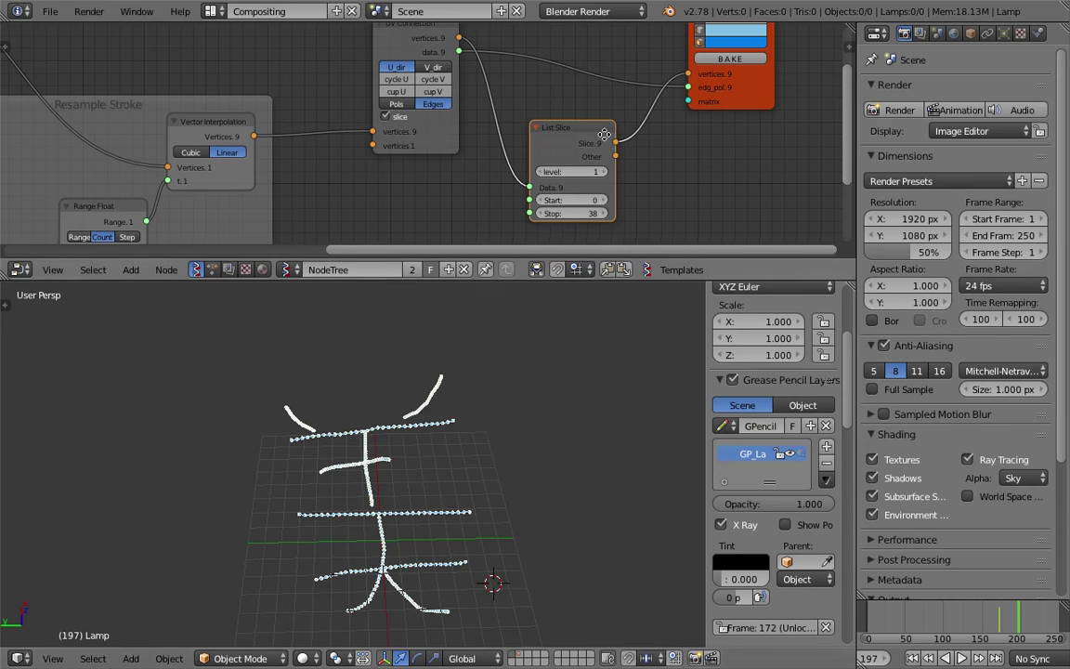
middle_click_drag(604, 134, 537, 185)
key("x")
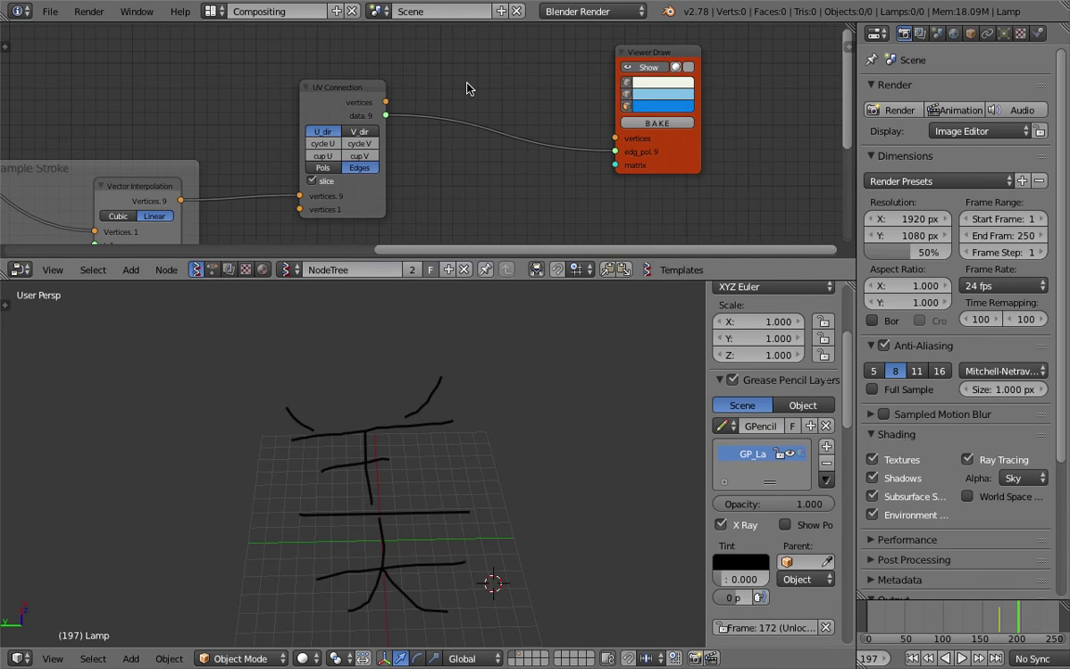
- Add a Mesh Join node, wire UV Connection's vertices and data through it into Viewer Draw, and save the file
key("space")
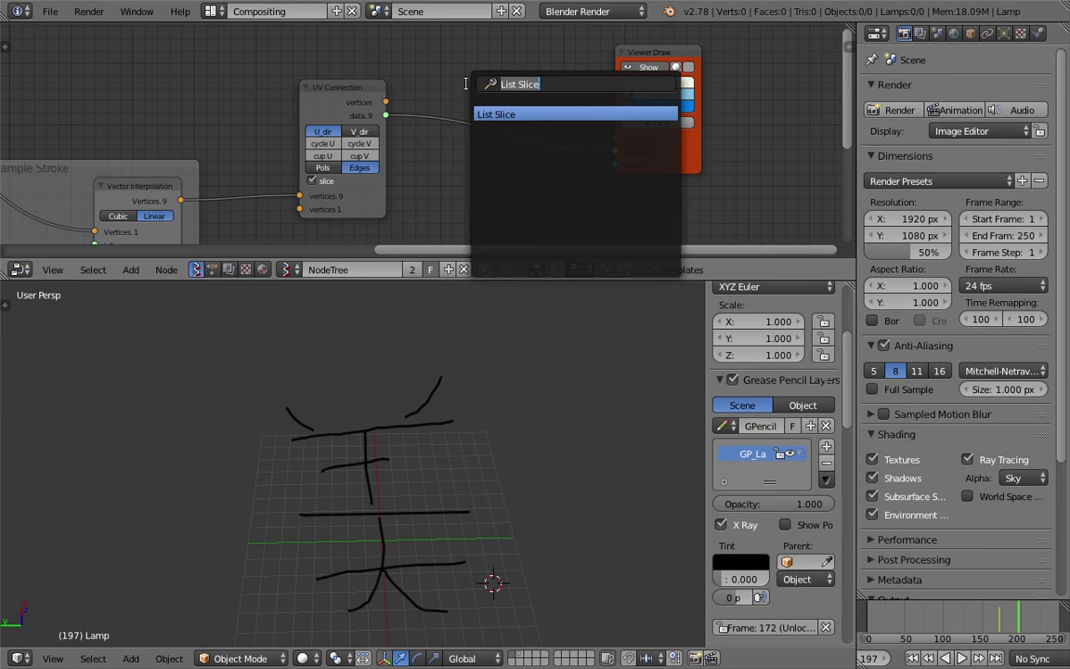
type("mesh j")
key("Return")
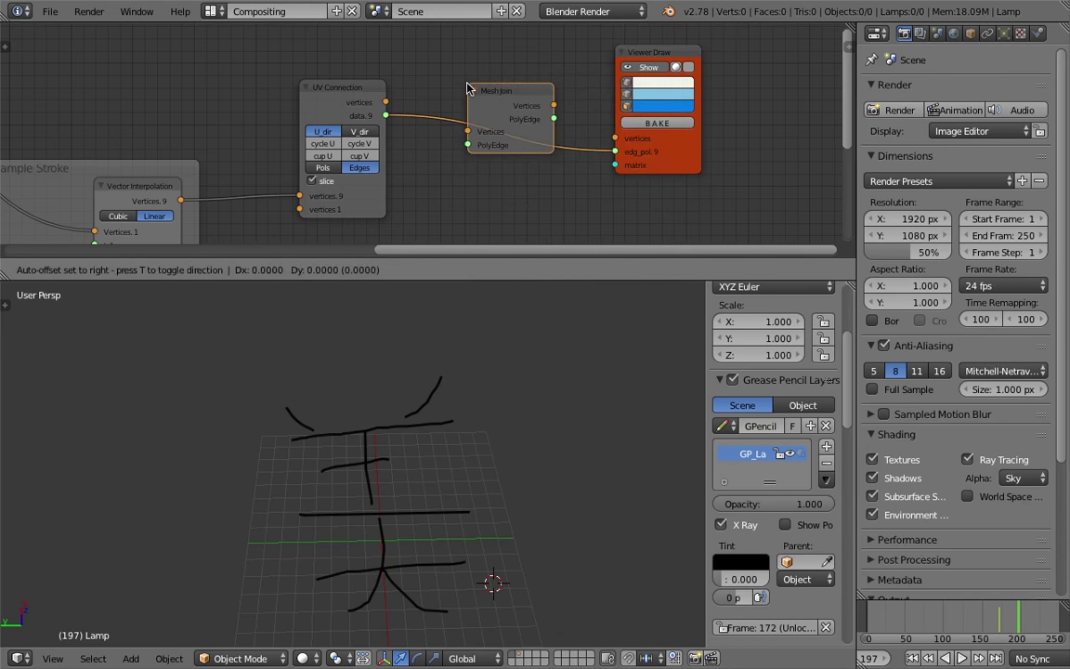
left_click(468, 88)
left_click_drag(386, 102, 467, 145)
left_click_drag(503, 94, 472, 90)
mouse_move(524, 114)
left_mouse_down()
mouse_move(581, 144)
mouse_move(621, 148)
mouse_move(590, 123)
mouse_move(697, 150)
left_mouse_up()
key("ctrl+s")
left_click(698, 152)
- Bake the joined strokes as a test mesh, move and scale it beside the drawing, and delete it again
left_click(692, 122)
key("g")
left_click(637, 360)
middle_click_drag(614, 426, 534, 436, "shift")
key("s")
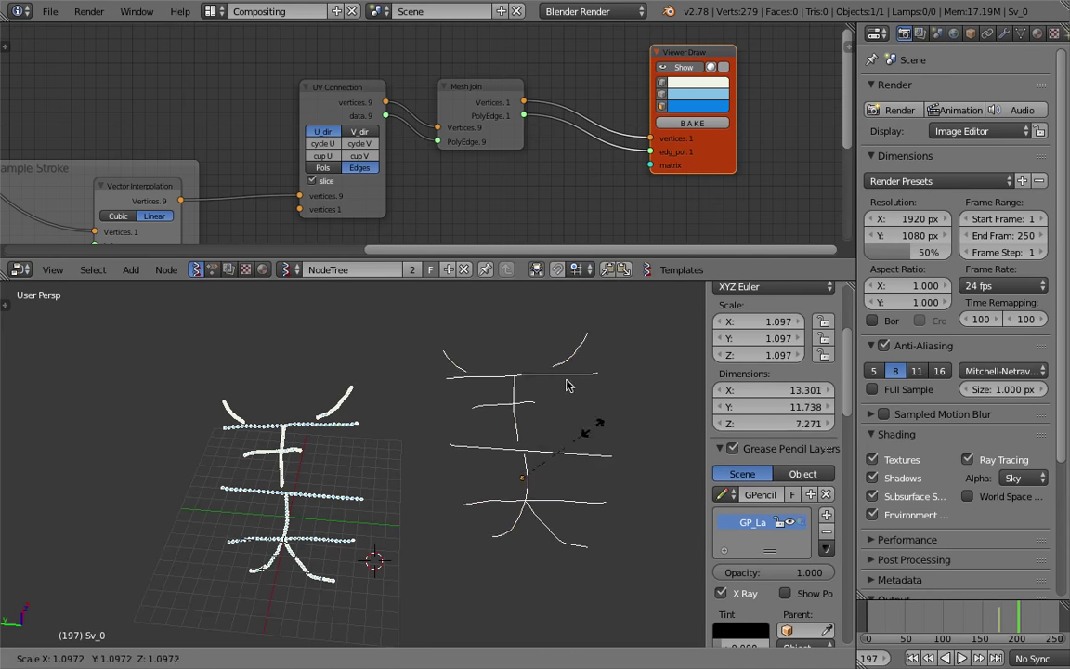
left_click(591, 453)
key("x")
left_click(503, 444)
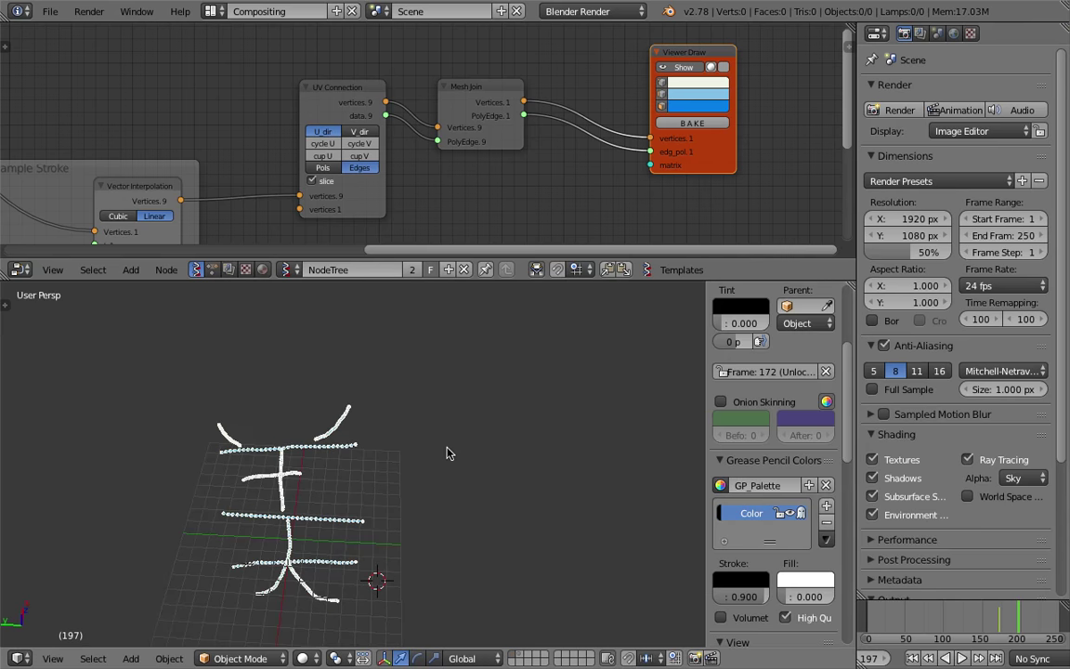
- Insert a List Slice node on the vertices link between Mesh Join and Viewer Draw, placed above the links
middle_click_drag(405, 409, 486, 421)
left_click_drag(711, 168, 776, 167)
middle_click_drag(576, 82, 481, 104)
scroll(480, 105, "up", 2)
key("space")
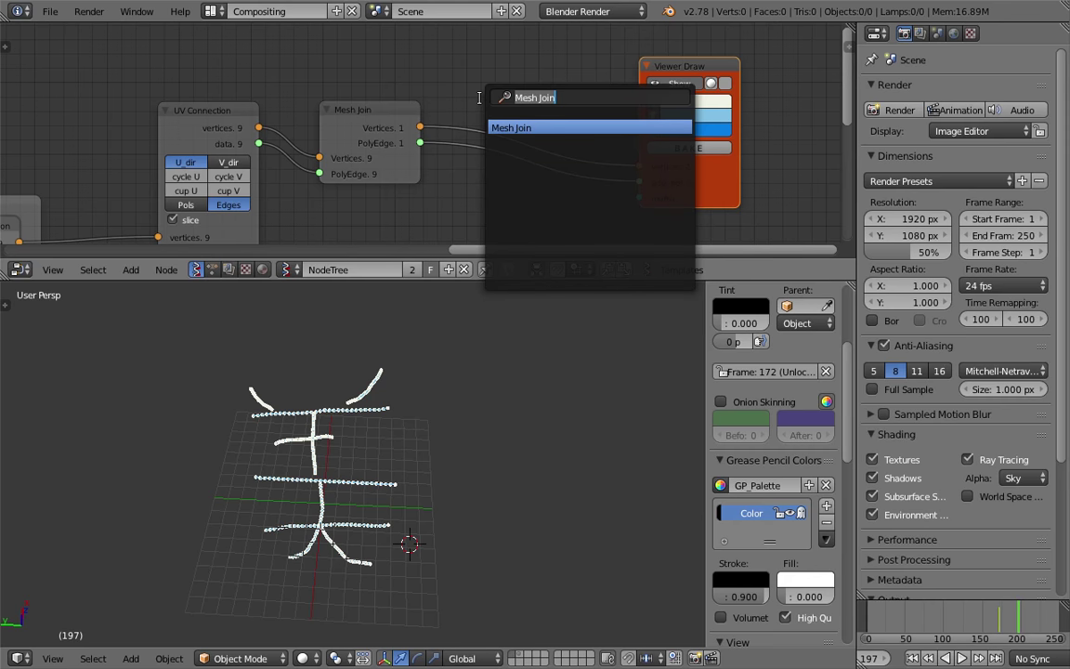
type("list")
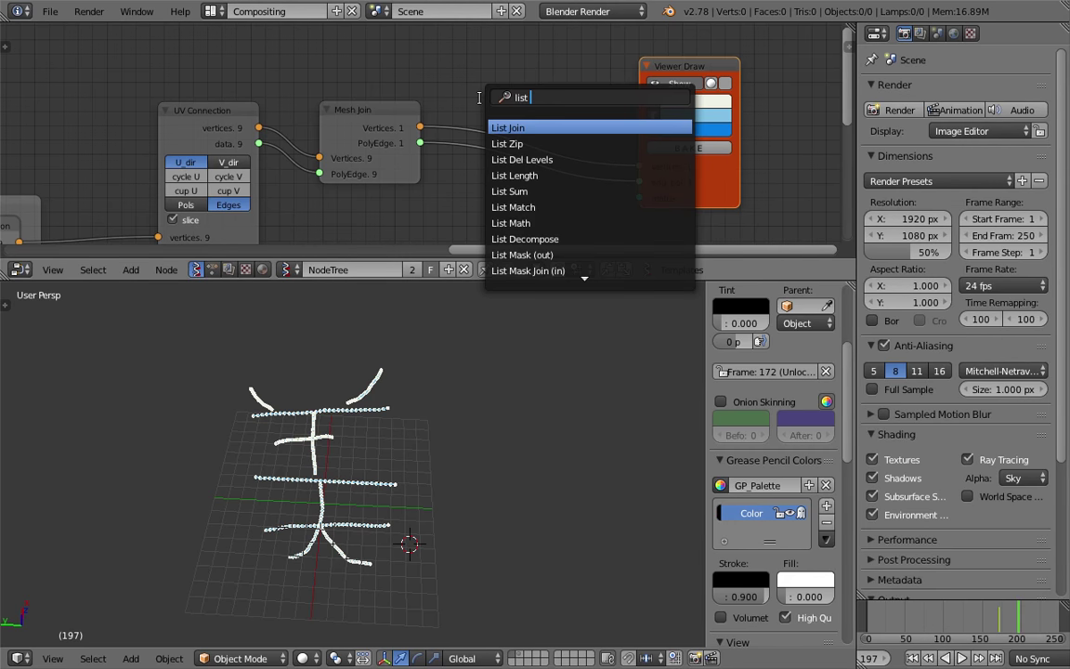
type(" sli")
key("Return")
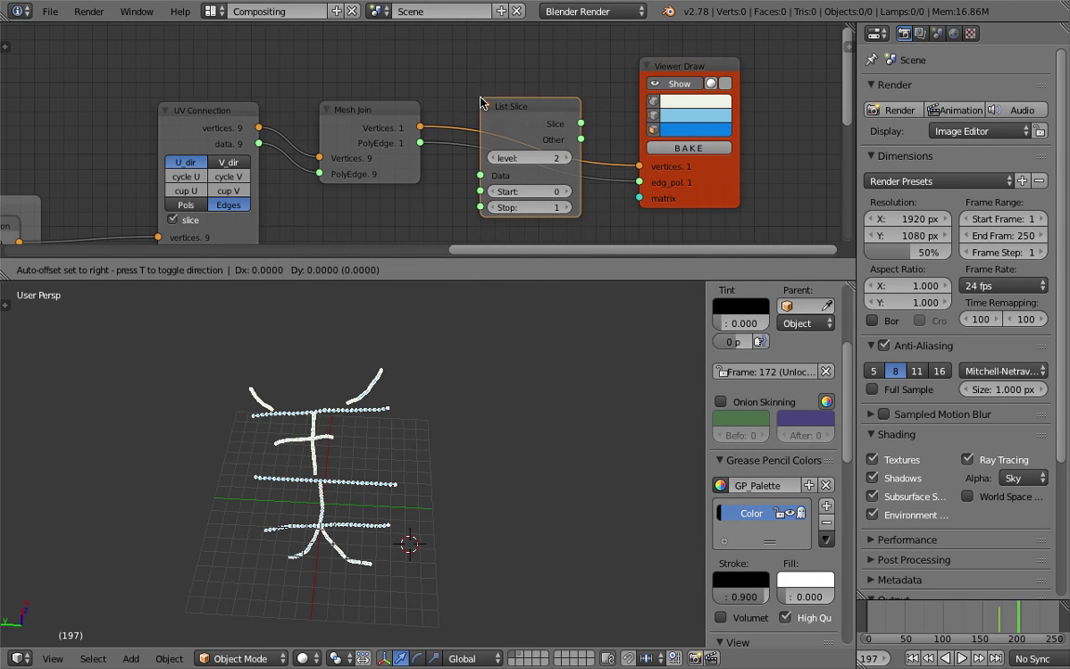
left_click(512, 99)
left_click_drag(512, 99, 511, 53)
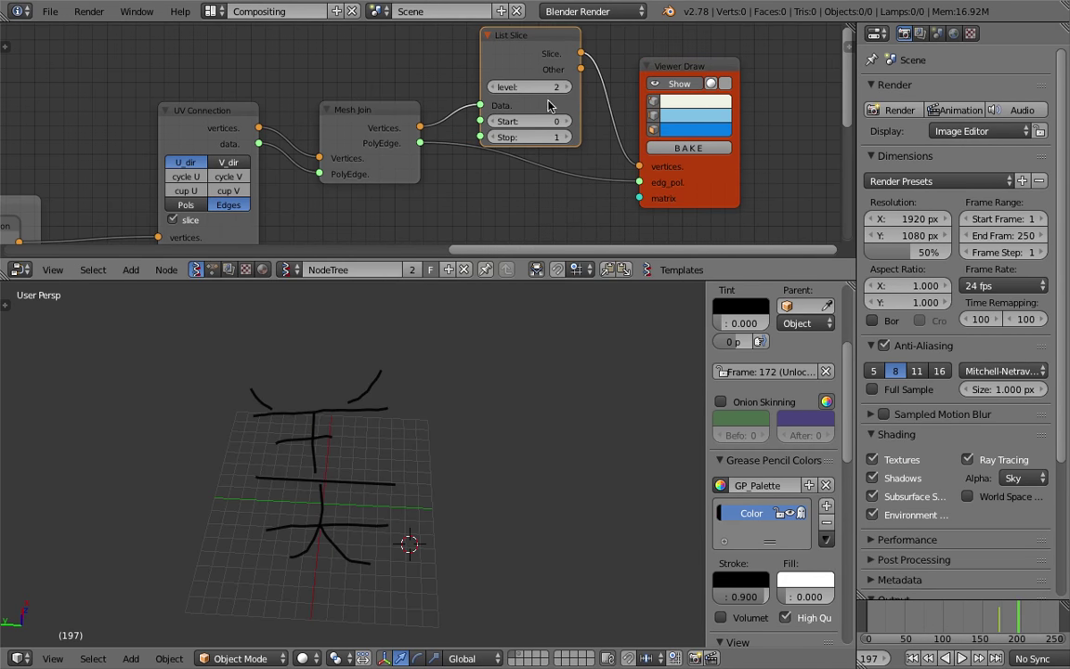
- Set the List Slice node's level to 1 and its Stop to 282
left_click(499, 89)
left_click_drag(545, 139, 641, 139)
mouse_move(531, 136)
left_mouse_down()
mouse_move(548, 137)
mouse_move(516, 137)
mouse_move(532, 140)
left_mouse_up()
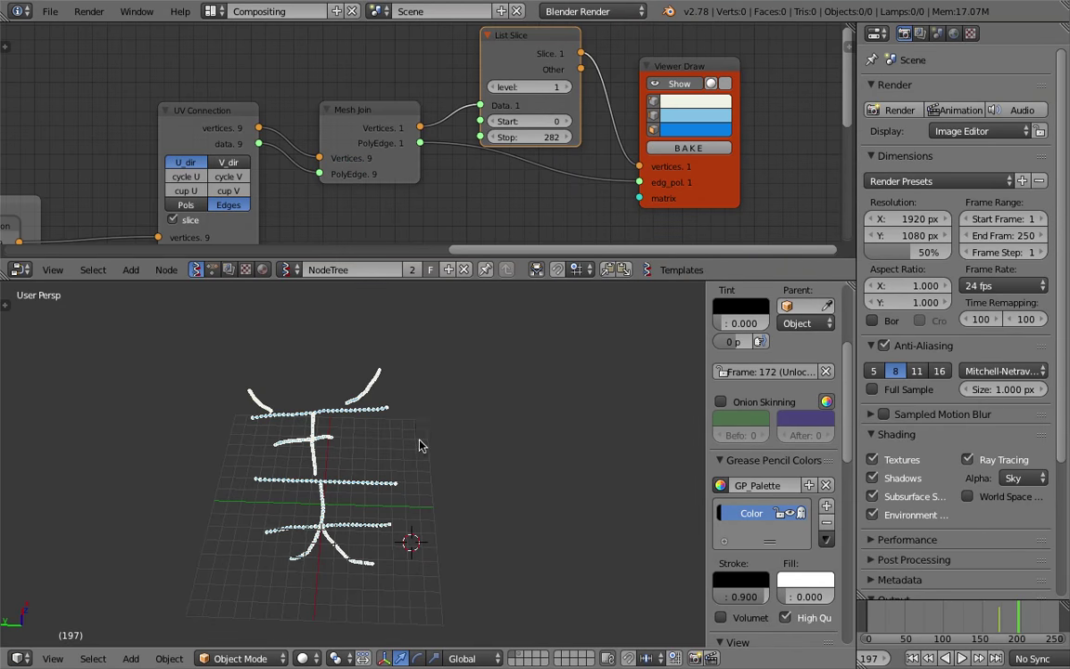
- Save the file and reduce the List Slice node's Stop to 233
scroll(420, 442, "up", 2)
middle_click_drag(417, 432, 456, 420, "shift")
key("ctrl+s")
left_click(457, 420)
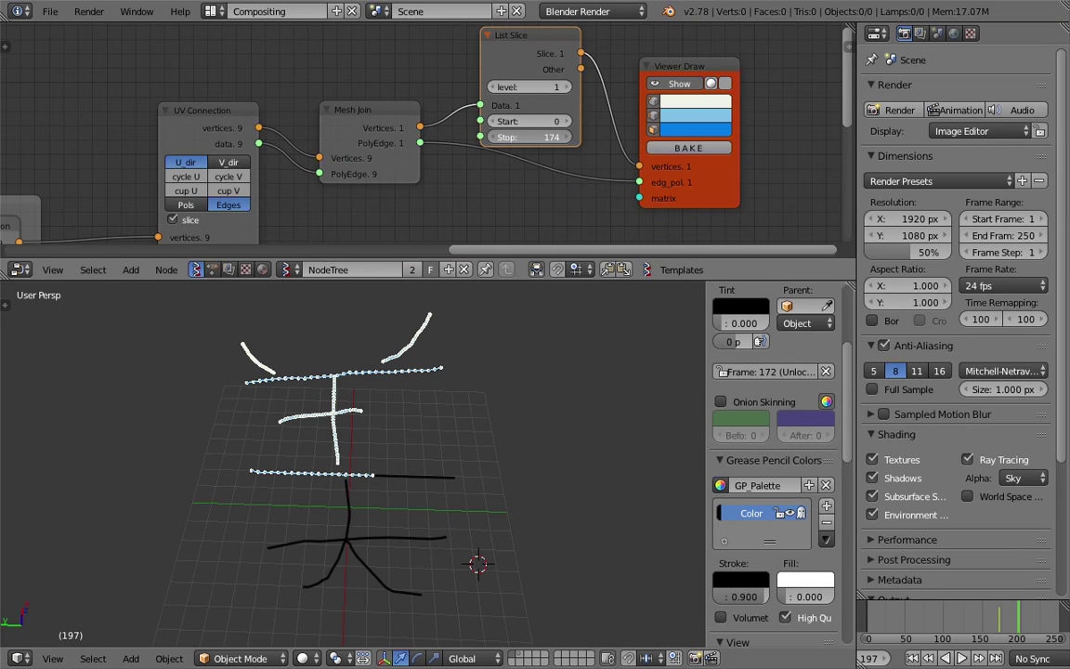
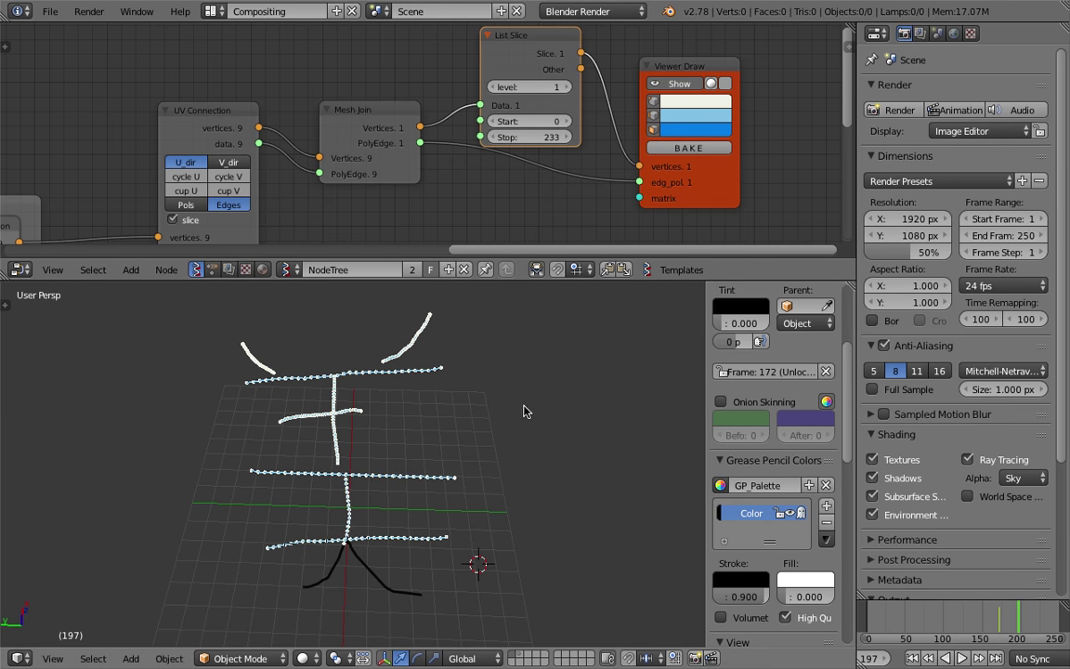
scroll(453, 454, "down", 2)
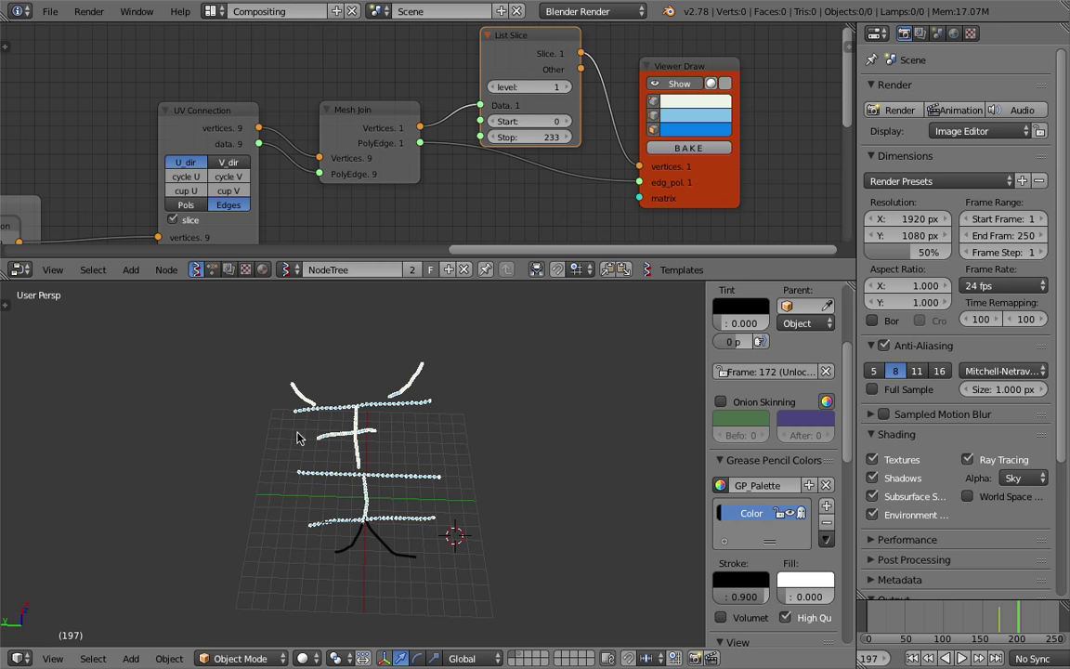
- Raise the List Slice node's Stop to 254 and save the file
mouse_move(534, 136)
left_mouse_down()
mouse_move(511, 137)
mouse_move(539, 139)
left_mouse_up()
scroll(431, 137, "down", 2)
mouse_move(277, 141)
middle_mouse_down()
mouse_move(565, 124)
mouse_move(397, 136)
mouse_move(283, 179)
middle_mouse_up()
key("ctrl+s")
left_click(397, 134)
- Space out the List Slice and Viewer Draw nodes to the right of Mesh Join
scroll(284, 179, "up", 4)
left_click_drag(599, 95, 613, 81)
left_click_drag(731, 100, 765, 93)
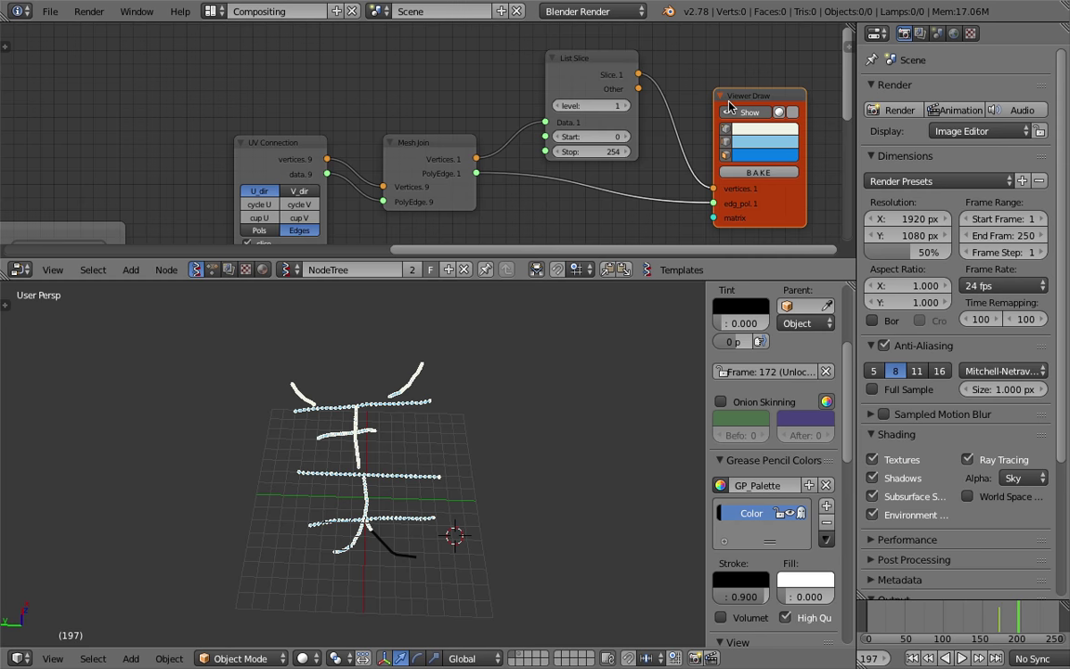
- Set the List Slice node's Stop to 299 so it covers all strokes of the character
scroll(432, 445, "up", 3)
scroll(434, 443, "down", 1)
mouse_move(606, 154)
left_mouse_down()
mouse_move(540, 153)
mouse_move(602, 153)
left_mouse_up()
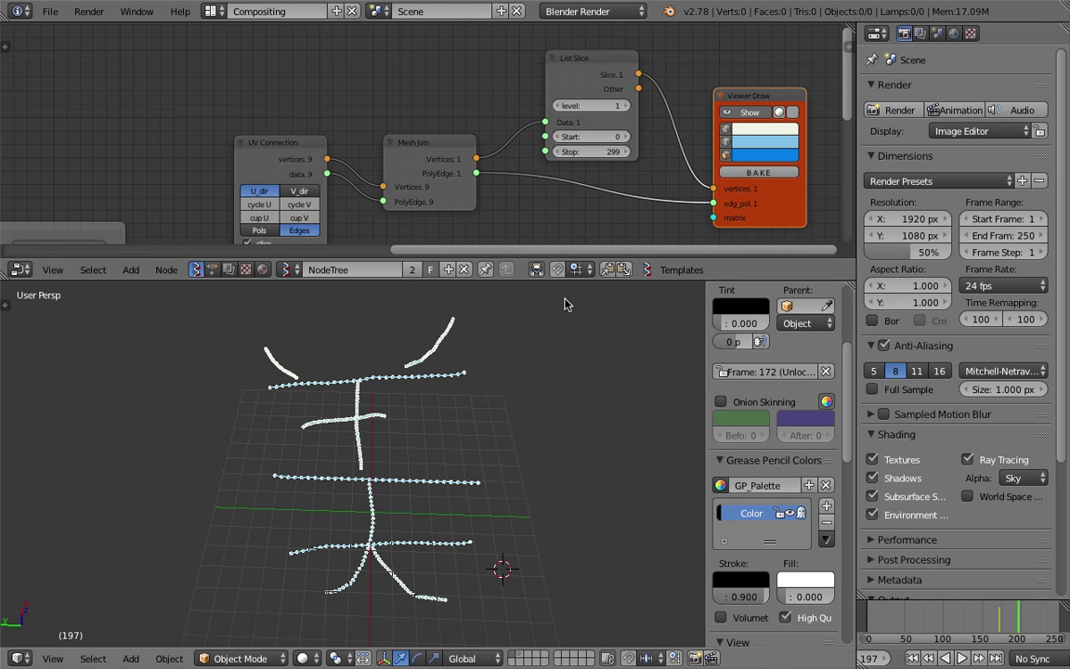
- Save the scene as a new version of the Blender file
scroll(520, 437, "down", 5)
scroll(496, 442, "up", 3)
middle_click_drag(599, 179, 477, 168)
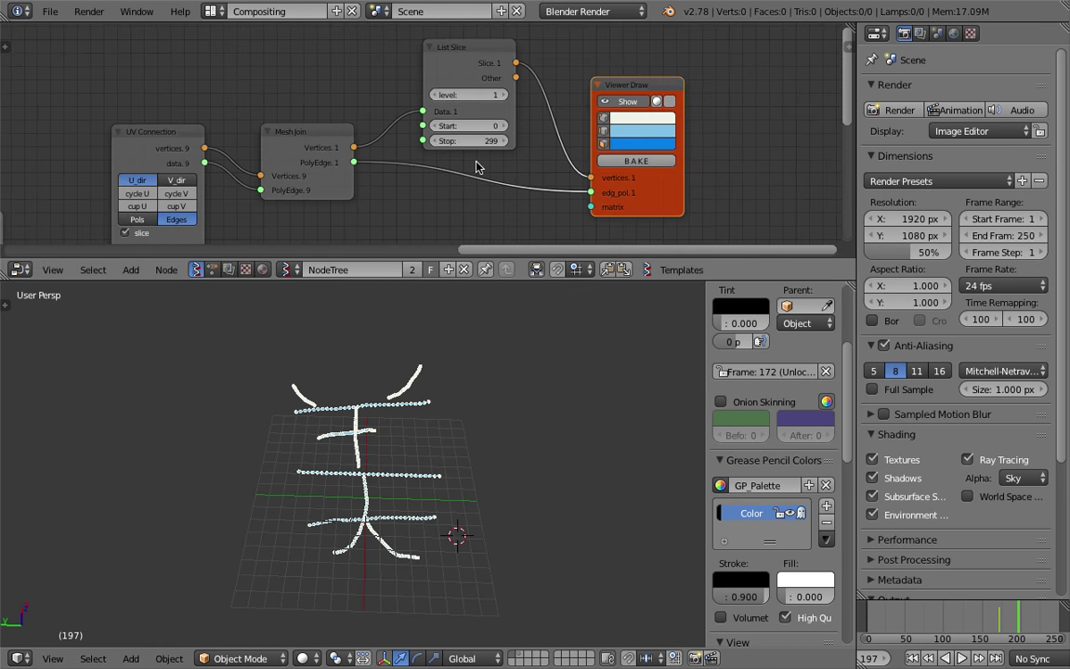
left_click(49, 11)
left_click(97, 159)
left_click(956, 72)
left_click(971, 56)
- Examine the complete node tree from the Grease Pencil input frames to Viewer Draw
scroll(400, 173, "down", 7)
scroll(409, 177, "down", 8)
middle_click_drag(425, 183, 496, 182)
scroll(530, 125, "down", 3)
scroll(495, 183, "up", 1)
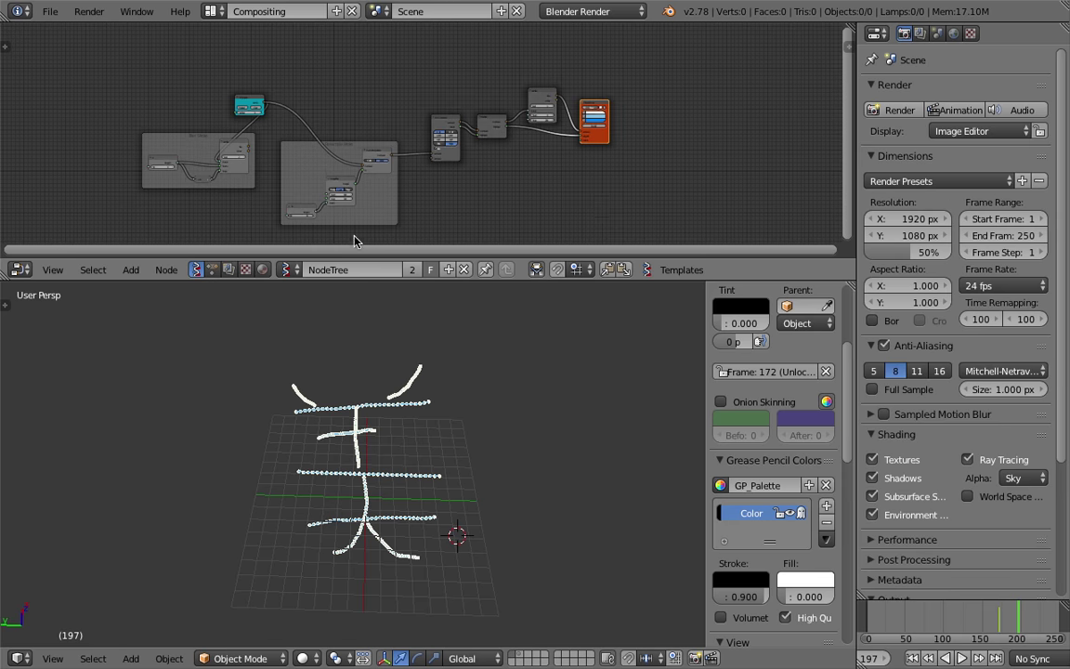
scroll(439, 457, "up", 4)
scroll(397, 470, "down", 3)
- Go to frame 87 and draw a different Chinese-style character with Grease Pencil strokes over the traced one
mouse_move(478, 472)
middle_mouse_down()
mouse_move(371, 411)
mouse_move(565, 510)
middle_mouse_up()
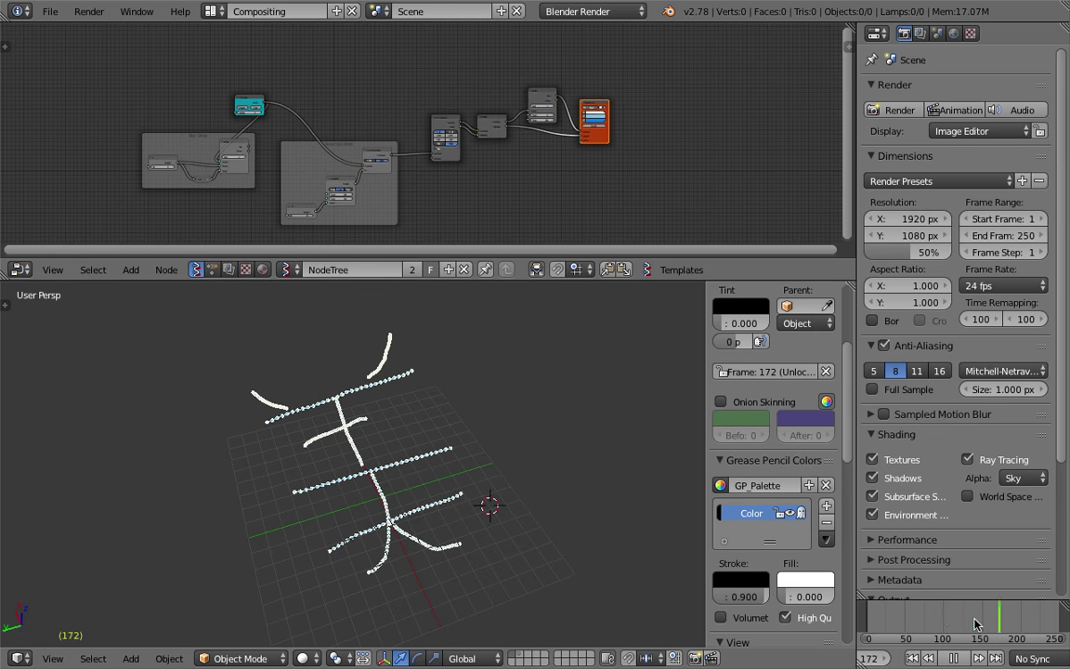
key("Escape")
middle_click_drag(416, 478, 360, 472)
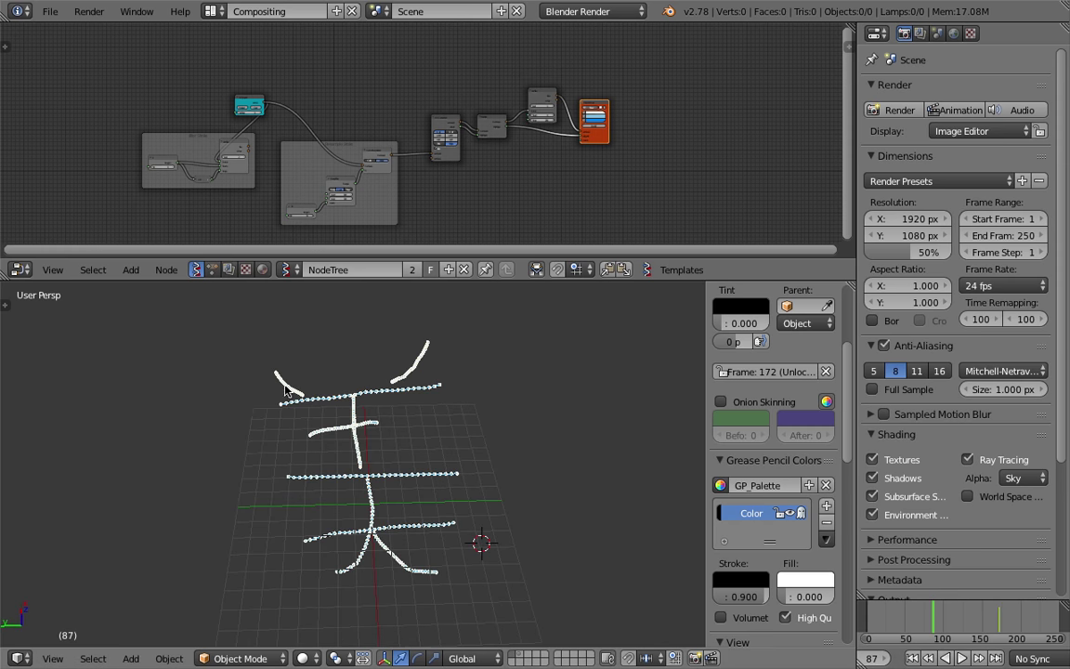
left_click_drag(260, 436, 475, 391)
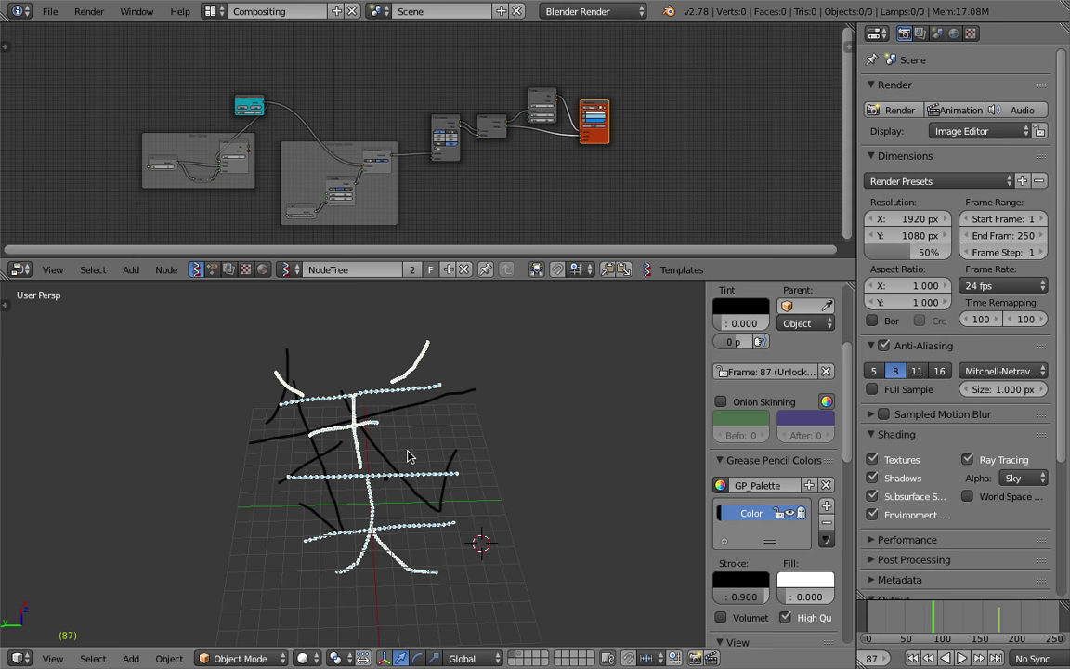
- Go to frame 61 to update the trace, and inspect the new character's resampled strokes up close
key("Down")
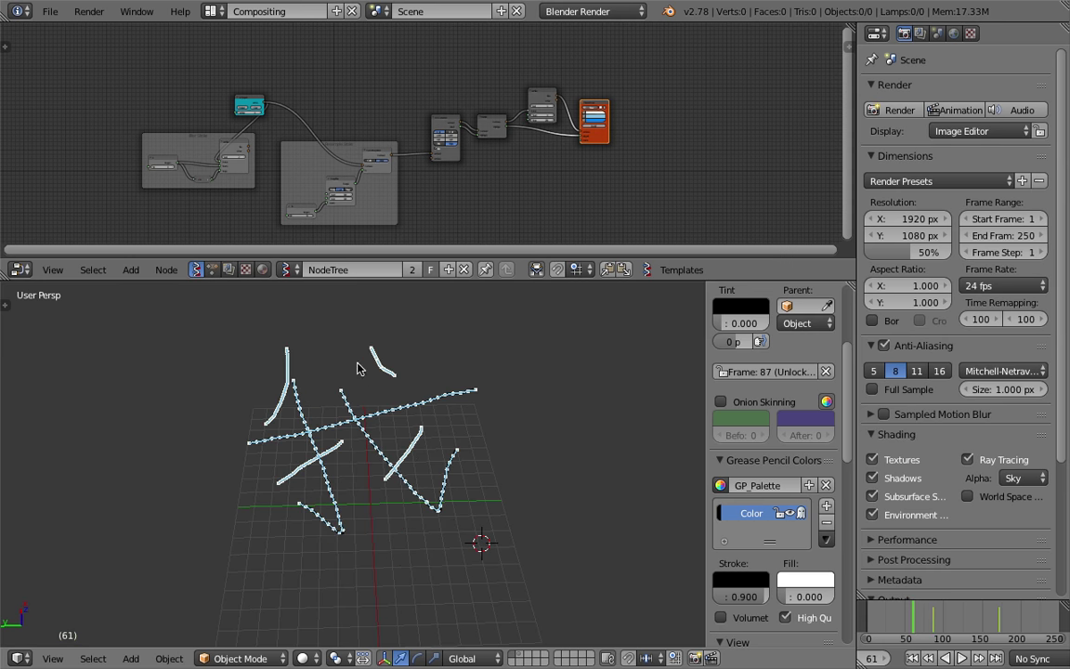
scroll(404, 490, "up", 2)
mouse_move(338, 432)
middle_mouse_down()
mouse_move(410, 478)
mouse_move(415, 464)
middle_mouse_up()
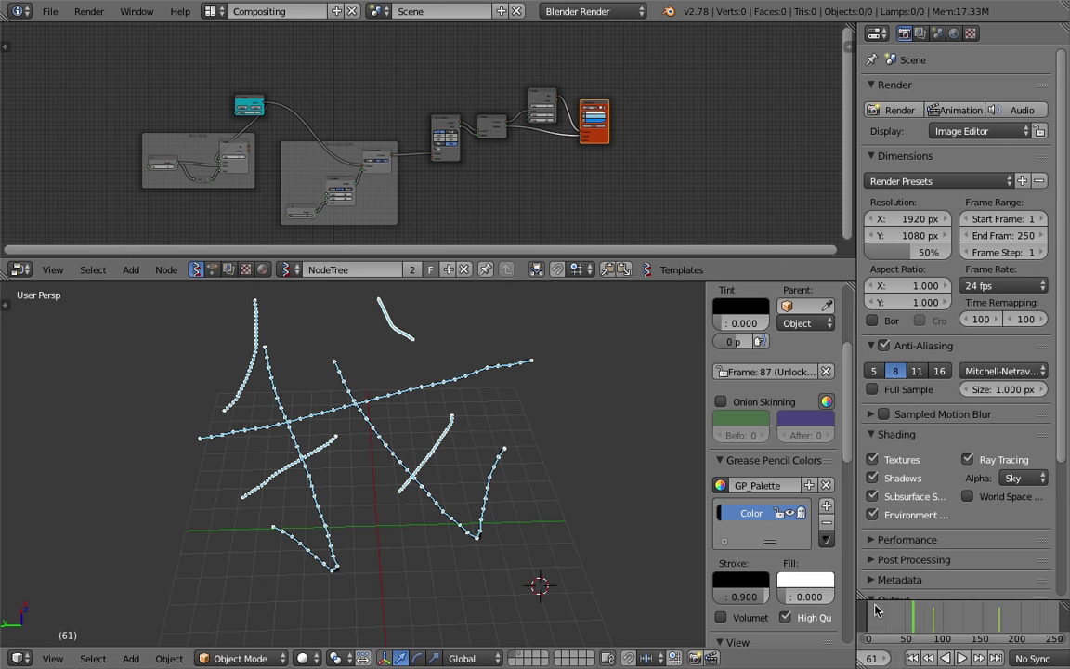
scroll(411, 340, "up", 1)
scroll(439, 379, "down", 1)
mouse_move(440, 385)
middle_mouse_down()
mouse_move(453, 431)
mouse_move(502, 454)
middle_mouse_up()
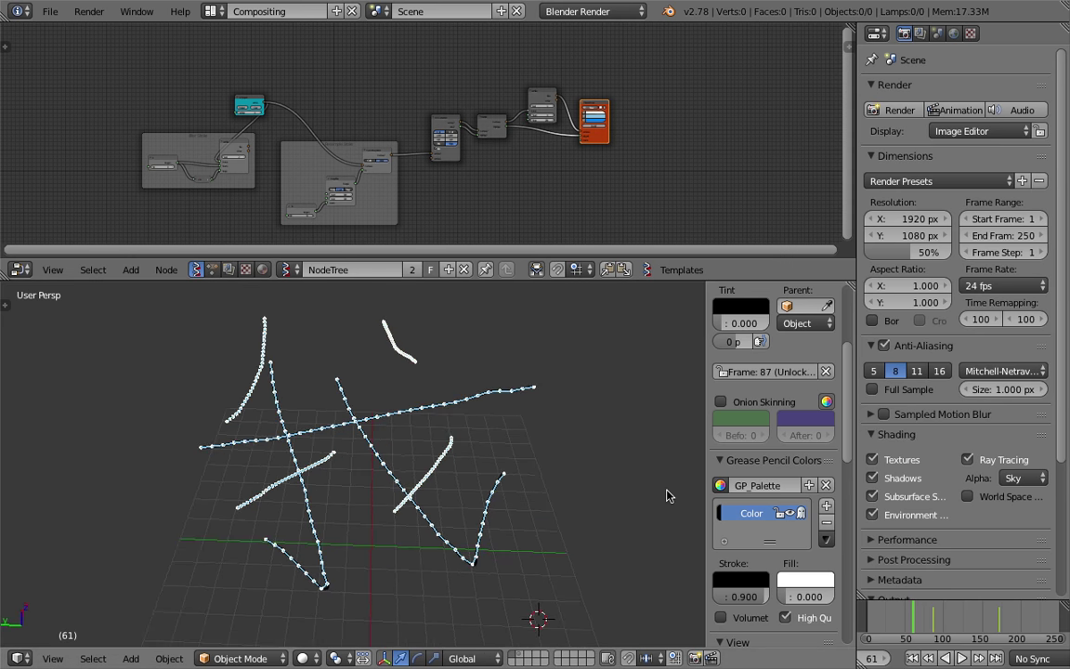
- Set the List Slice node's Stop to 253 for the new character
scroll(576, 155, "up", 6)
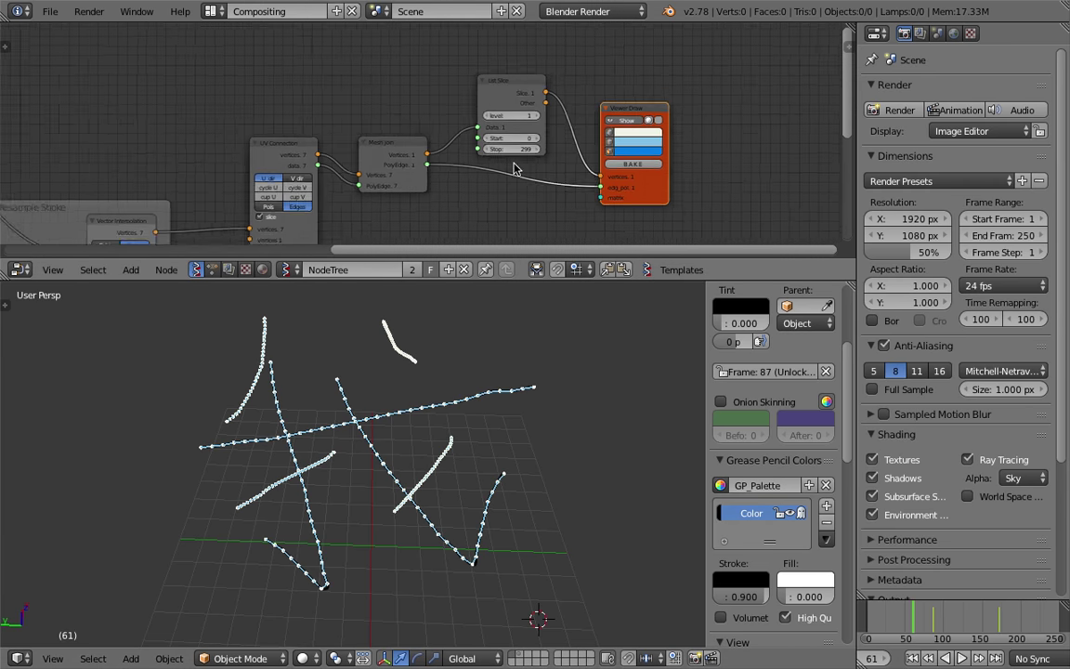
mouse_move(520, 150)
left_mouse_down()
mouse_move(463, 150)
mouse_move(534, 149)
left_mouse_up()
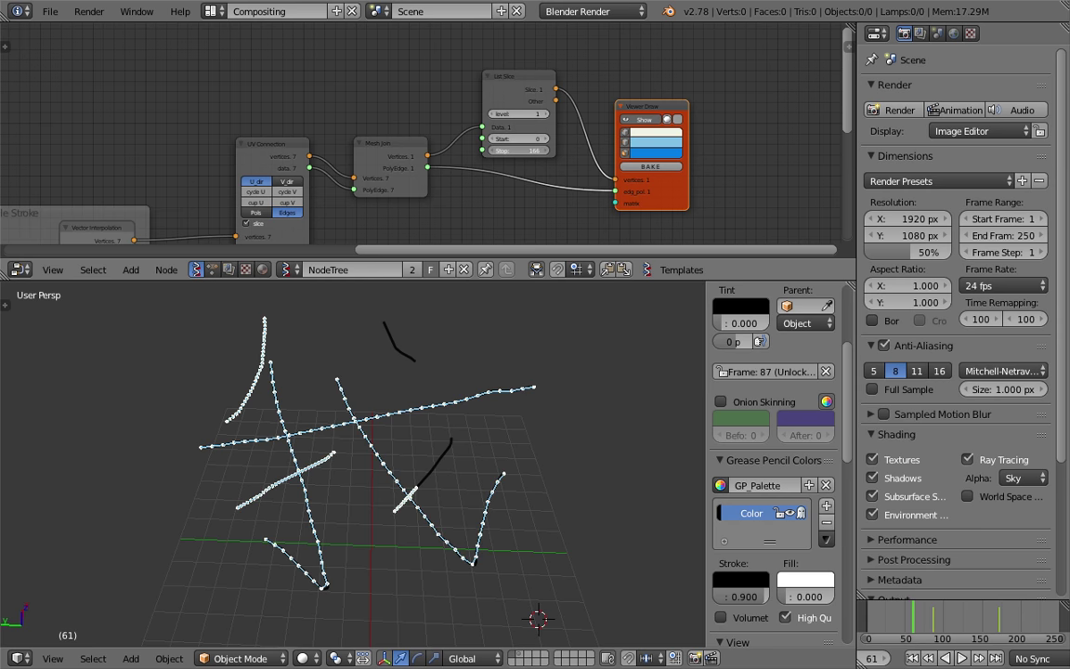
mouse_move(470, 446)
middle_mouse_down()
mouse_move(431, 452)
mouse_move(412, 432)
middle_mouse_up()
middle_click_drag(611, 140, 463, 109)
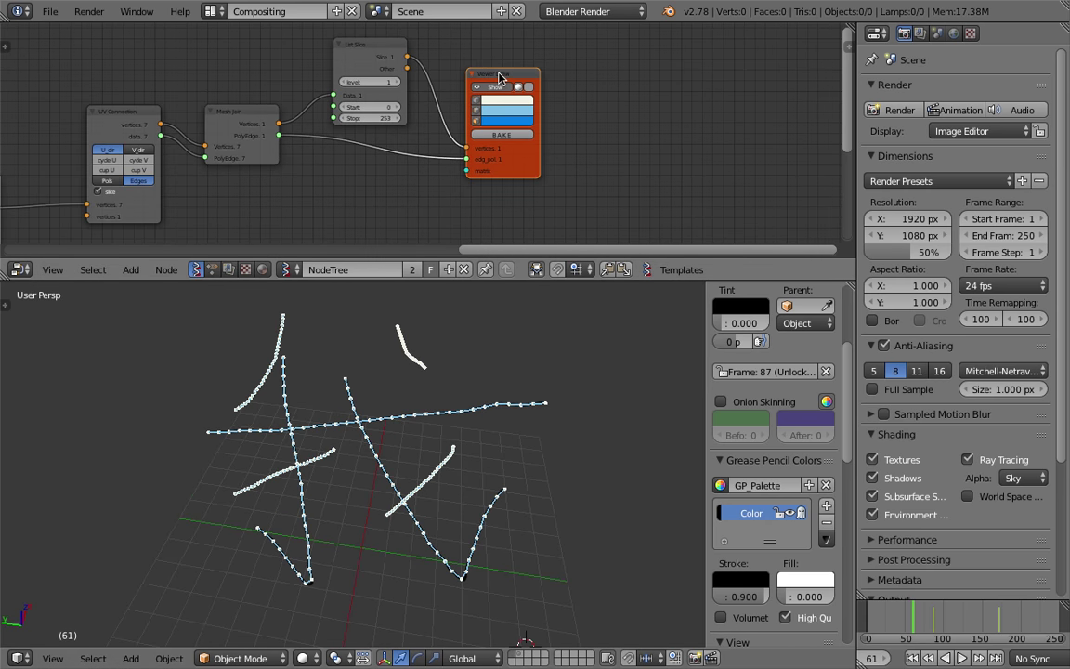
- Space out the List Slice and Viewer Draw nodes and set List Slice's Stop to 263
left_click_drag(499, 77, 536, 63)
left_click_drag(384, 58, 407, 47)
mouse_move(393, 107)
left_mouse_down()
mouse_move(344, 108)
mouse_move(418, 108)
left_mouse_up()
left_click_drag(566, 155, 668, 136)
middle_click_drag(569, 134, 538, 209)
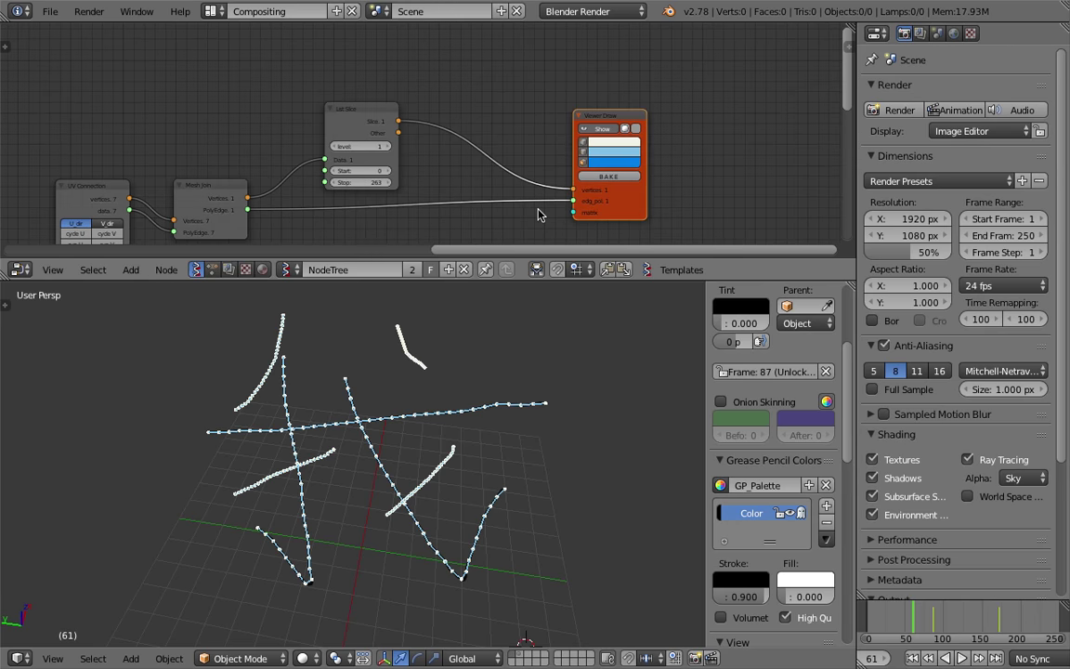
- Enlarge the node editor, reposition the Viewer Draw and List Slice nodes, and save over sv_gp_import_002.blend
left_click_drag(557, 269, 530, 386)
key("ctrl+s")
left_click(492, 246)
left_click_drag(605, 161, 635, 151)
middle_click_drag(372, 148, 398, 126)
left_click_drag(388, 127, 420, 100)
key("ctrl+s")
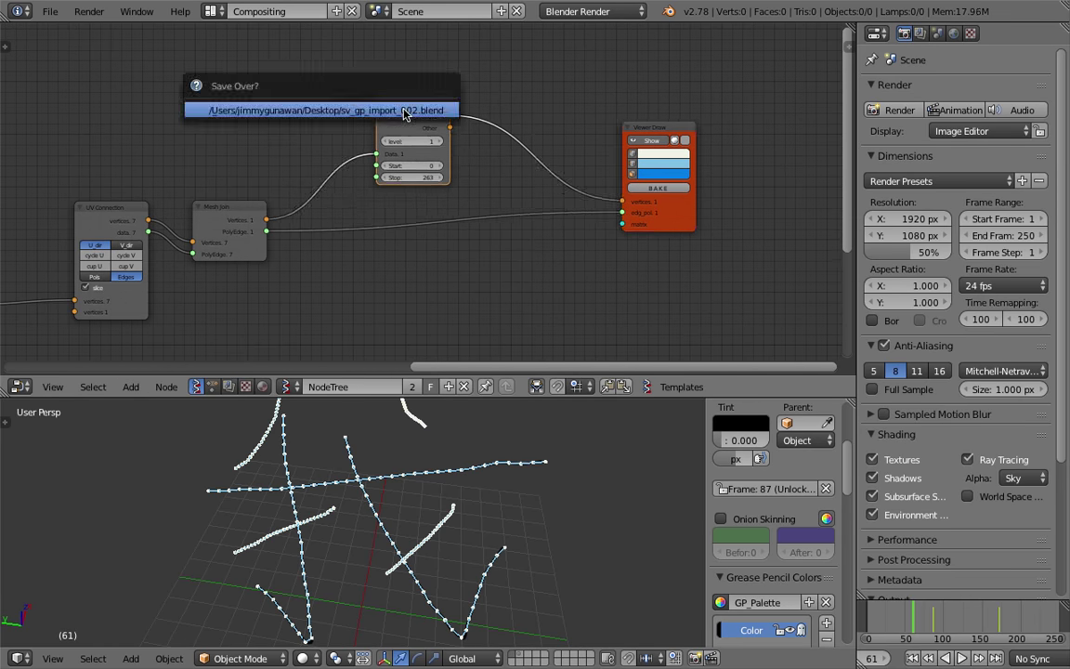
left_click(404, 113)
- Set the List Slice node's Stop to 241 and save over the existing file
middle_click_drag(420, 177, 475, 152)
mouse_move(468, 153)
left_mouse_down()
mouse_move(451, 152)
mouse_move(476, 152)
left_mouse_up()
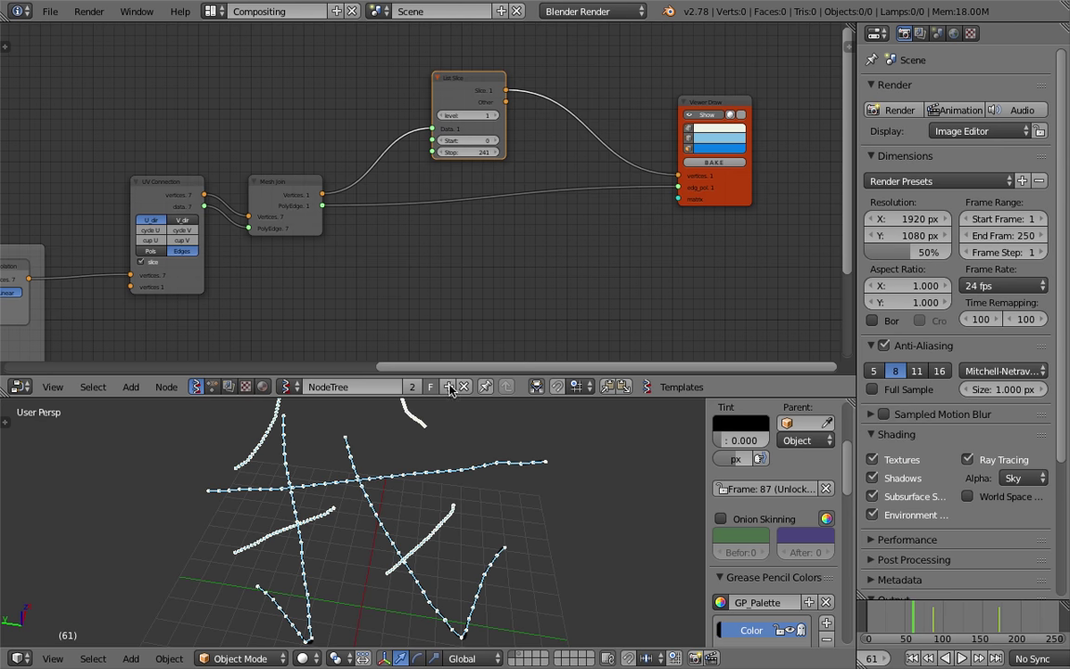
key("ctrl+s")
left_click(426, 455)
- Insert a Randomize input vertices node between List Slice and Viewer Draw, with X, Y and Z amplitudes of 0.27
middle_click_drag(638, 86, 532, 95)
key("alt+space")
type("random")
key("Down")
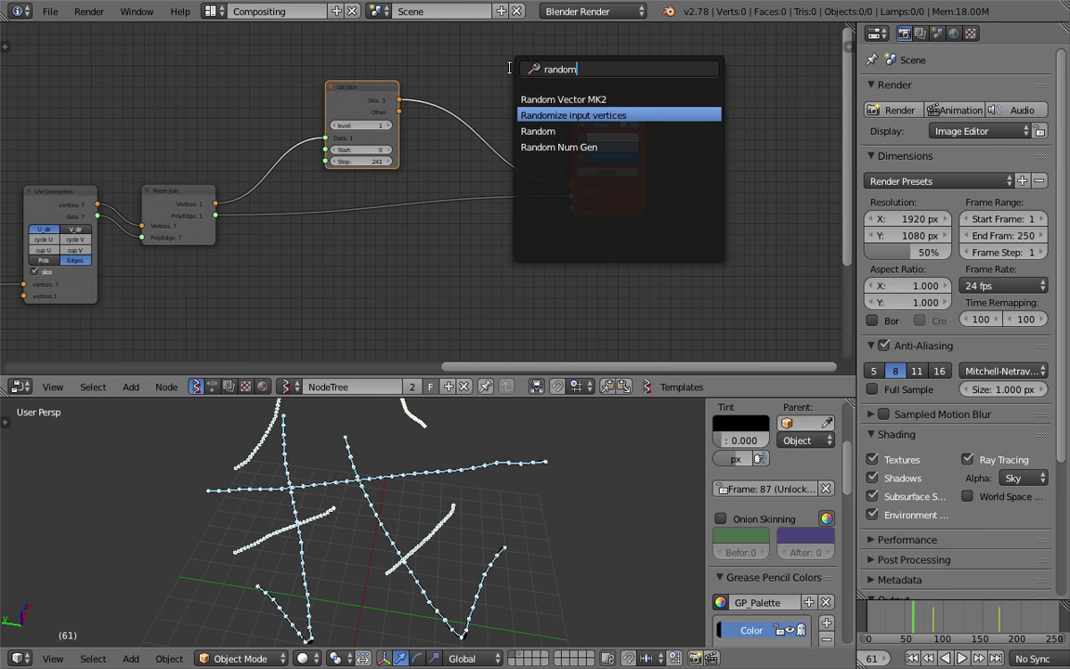
key("Return")
left_click(456, 92)
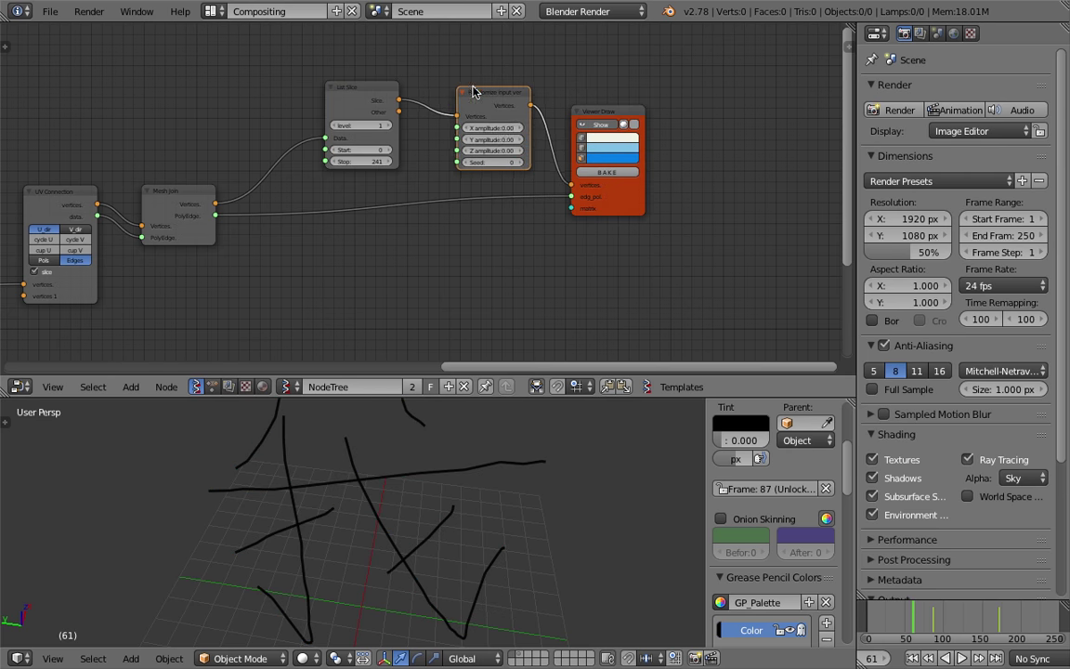
mouse_move(475, 130)
left_mouse_down()
mouse_move(479, 150)
mouse_move(503, 150)
left_mouse_up()
mouse_move(372, 158)
left_mouse_down()
mouse_move(320, 158)
mouse_move(374, 158)
left_mouse_up()
- Set the Integer node in the Resample Stroke frame to 270
middle_click_drag(282, 212, 512, 165)
middle_click_drag(294, 241, 558, 156)
middle_click_drag(267, 309, 302, 268)
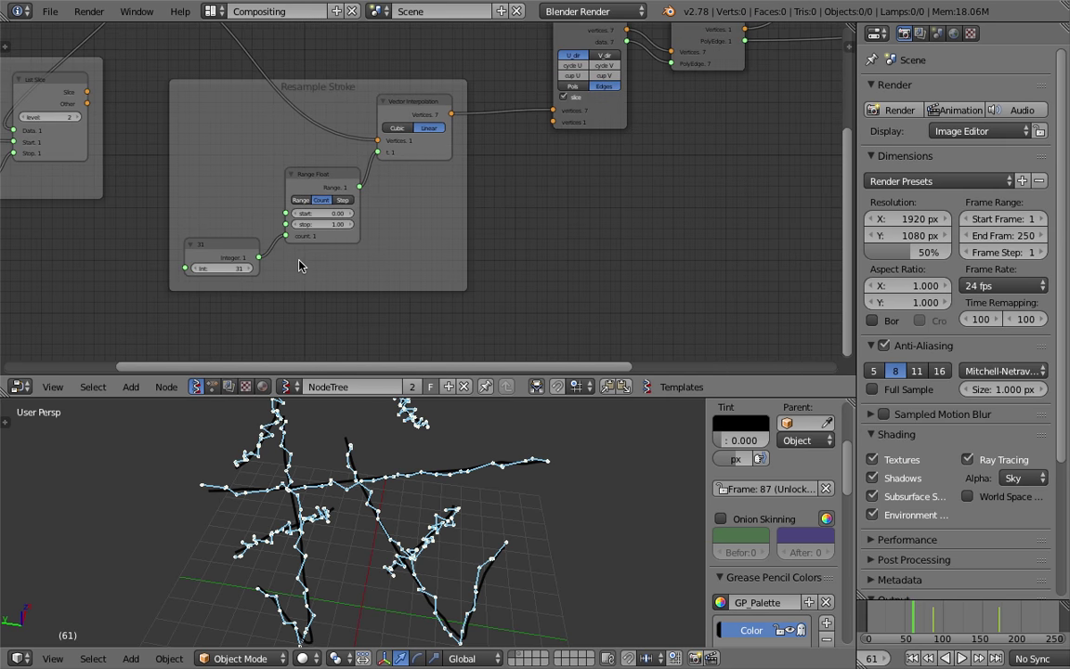
left_click_drag(221, 268, 376, 268)
- Raise the List Slice node's Stop to 2046 so it covers the whole character, and enlarge the 3D view
mouse_move(553, 312)
middle_mouse_down()
mouse_move(468, 339)
mouse_move(204, 482)
middle_mouse_up()
scroll(545, 138, "up", 2)
middle_click_drag(418, 125, 652, 188)
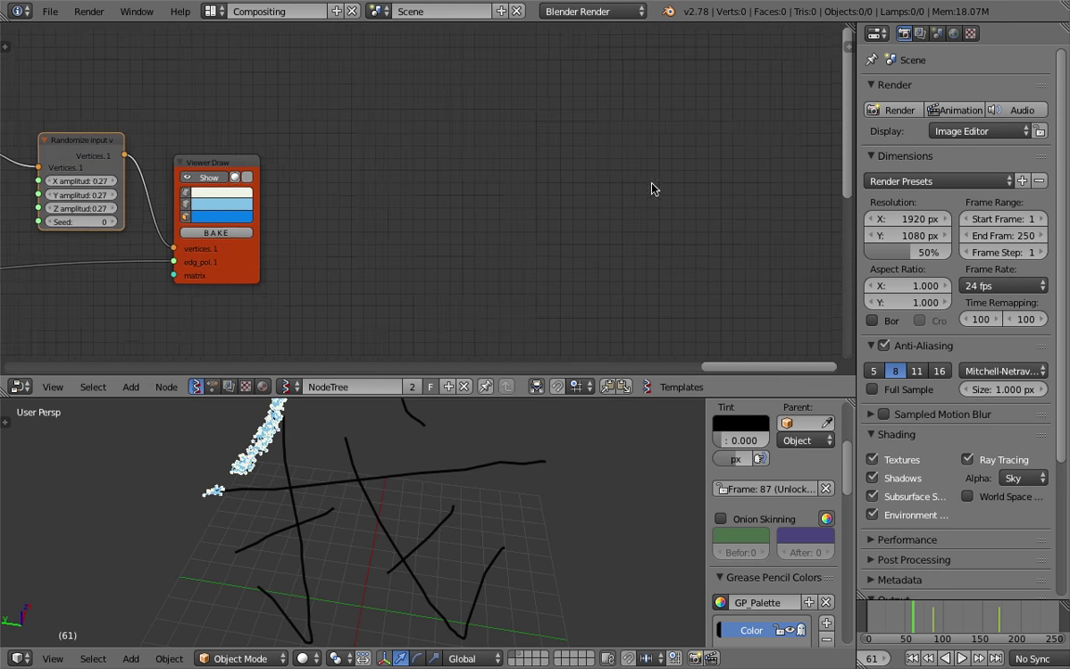
middle_click_drag(285, 164, 699, 120)
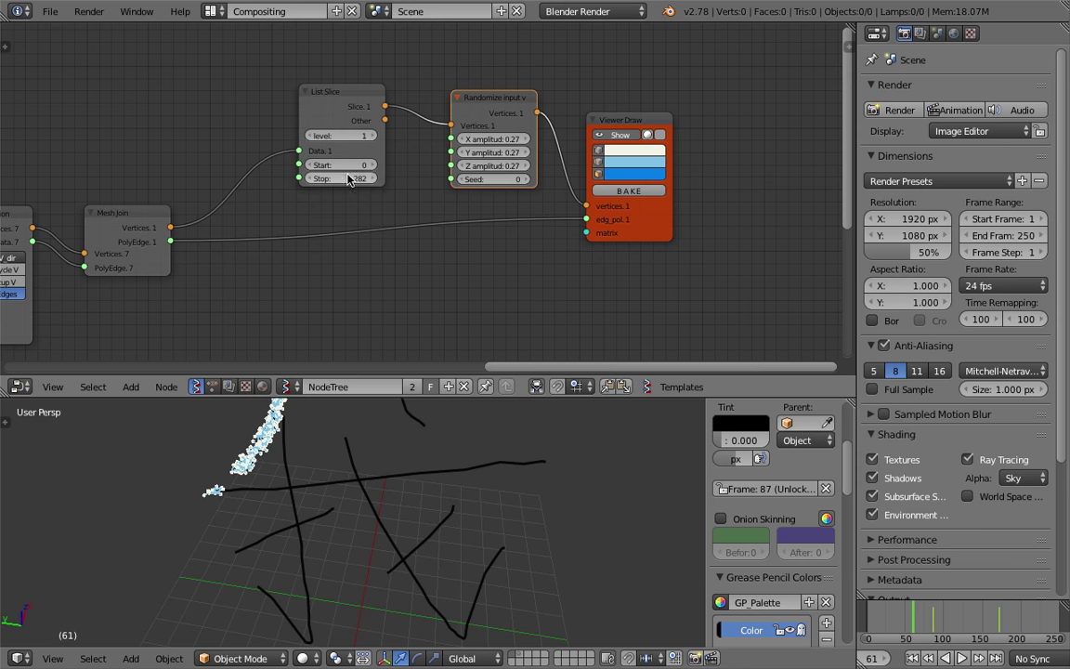
left_click_drag(341, 178, 679, 178)
mouse_move(413, 179)
left_mouse_down()
mouse_move(470, 178)
mouse_move(362, 190)
left_mouse_up()
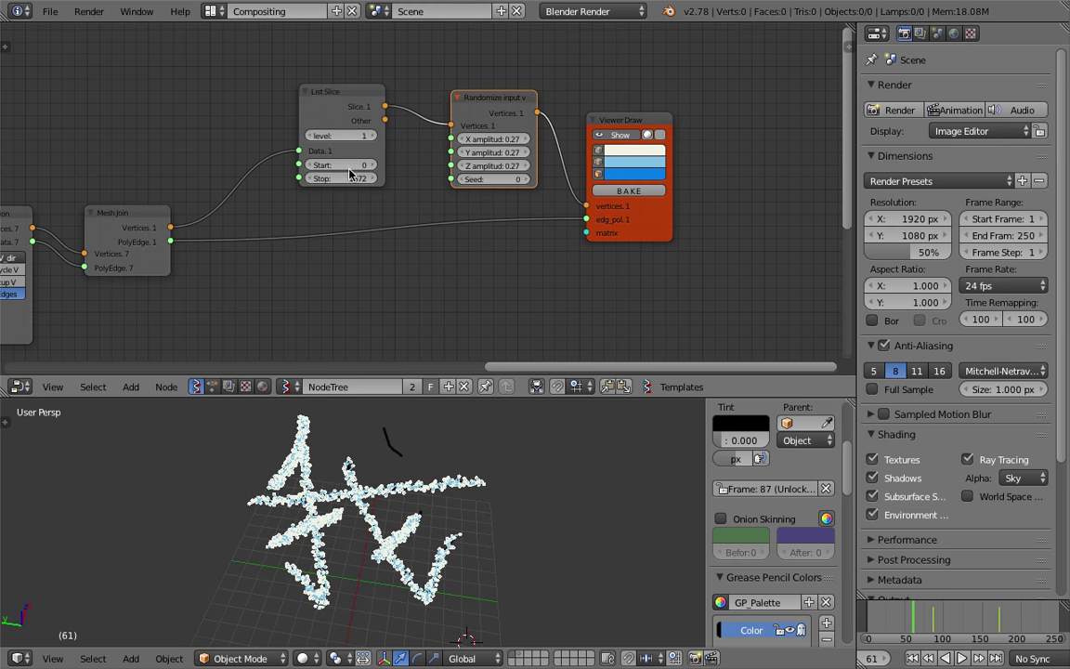
middle_click_drag(473, 465, 454, 451)
left_click_drag(448, 398, 448, 332)
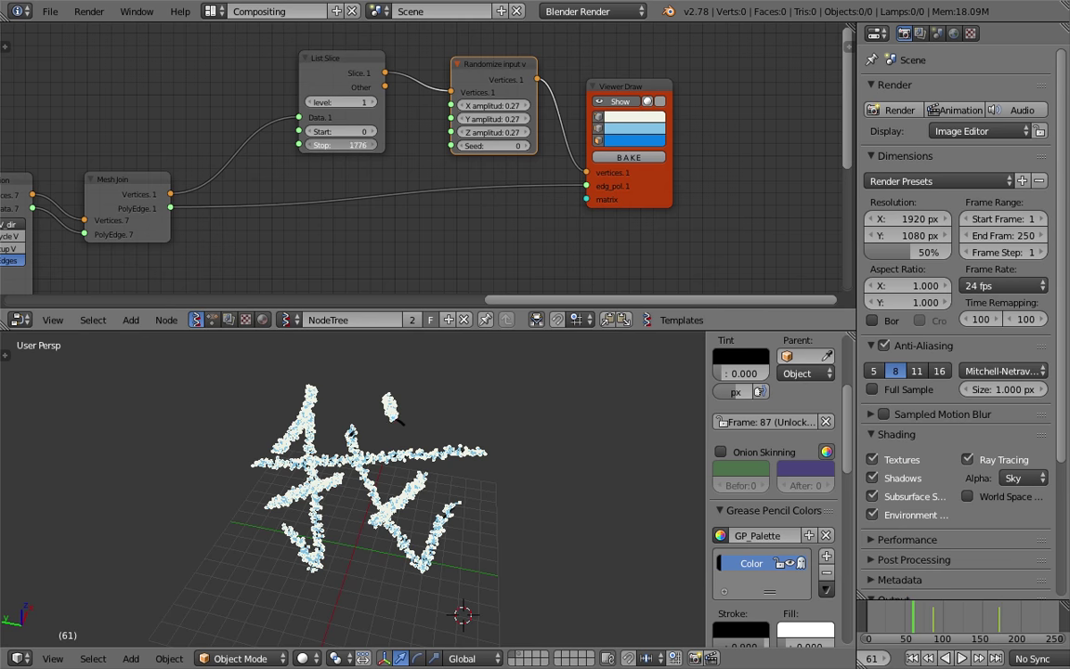
left_click_drag(356, 145, 377, 145)
- Turn off the vertex display in the Viewer Draw node and save over the existing file
mouse_move(340, 395)
middle_mouse_down()
mouse_move(242, 365)
mouse_move(365, 392)
middle_mouse_up()
left_click(599, 116)
scroll(416, 507, "up", 4)
key("ctrl+s")
left_click(416, 501)
scroll(417, 501, "down", 1)
scroll(418, 500, "up", 1)
scroll(422, 495, "down", 1)
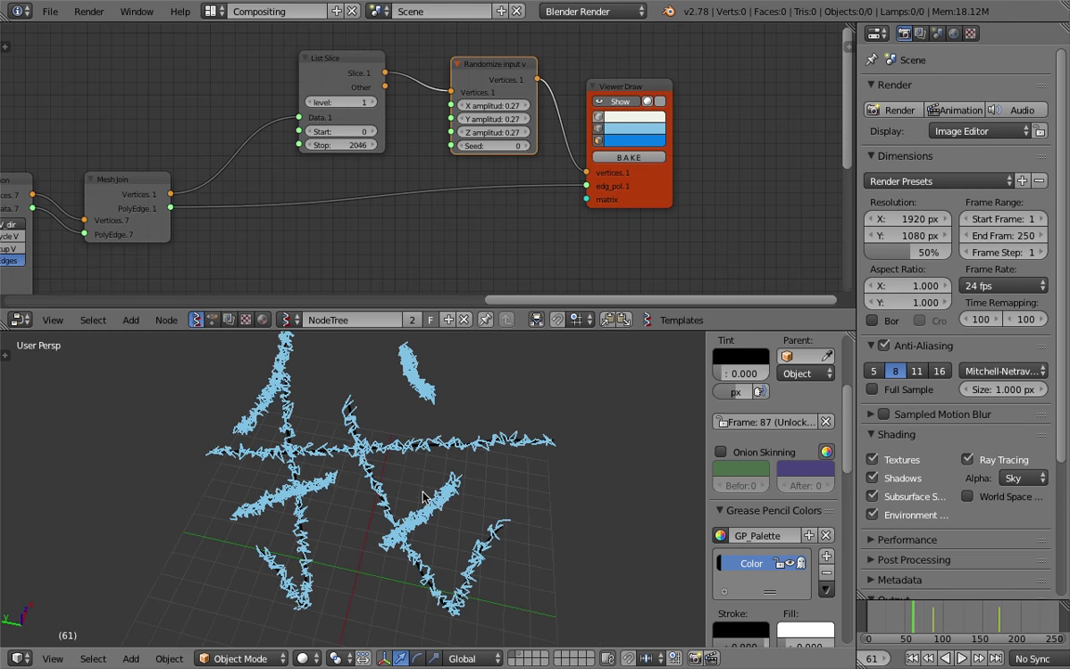
scroll(448, 163, "down", 3)
middle_click_drag(461, 167, 377, 174)
key("ctrl+s")
left_click(375, 178)
- Set the Integer node in the Resample Stroke frame to 100
left_click_drag(394, 91, 384, 69)
middle_click_drag(211, 186, 578, 171)
middle_click_drag(192, 197, 502, 118)
middle_click_drag(204, 259, 380, 145)
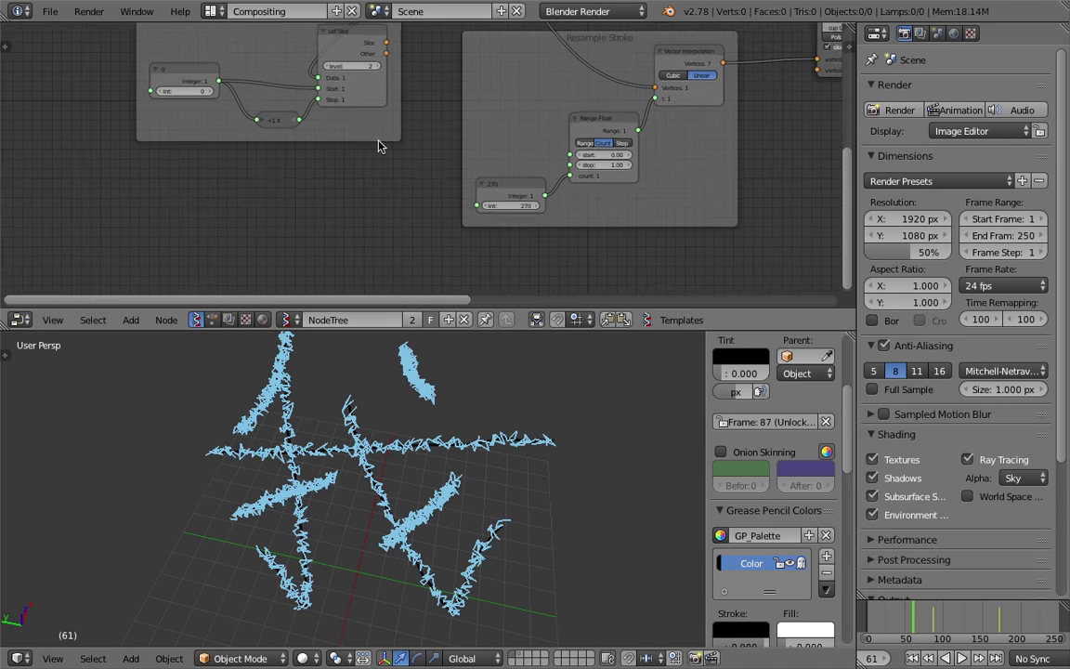
middle_click_drag(302, 183, 139, 204)
scroll(310, 238, "up", 1)
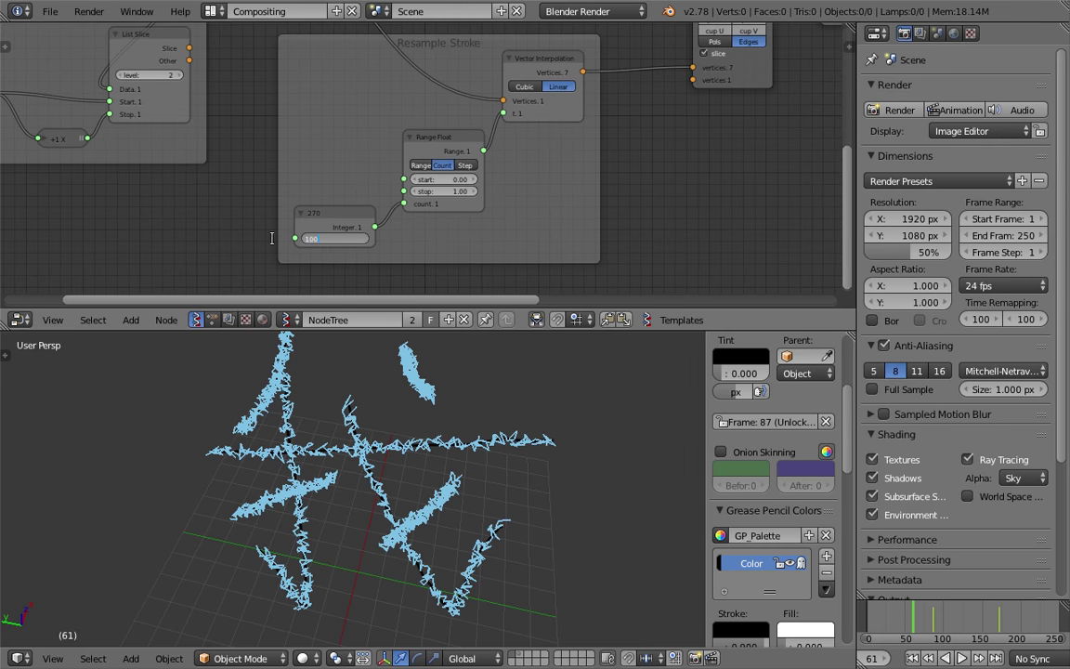
key("Return")
scroll(678, 251, "down", 2)
middle_click_drag(743, 176, 311, 241)
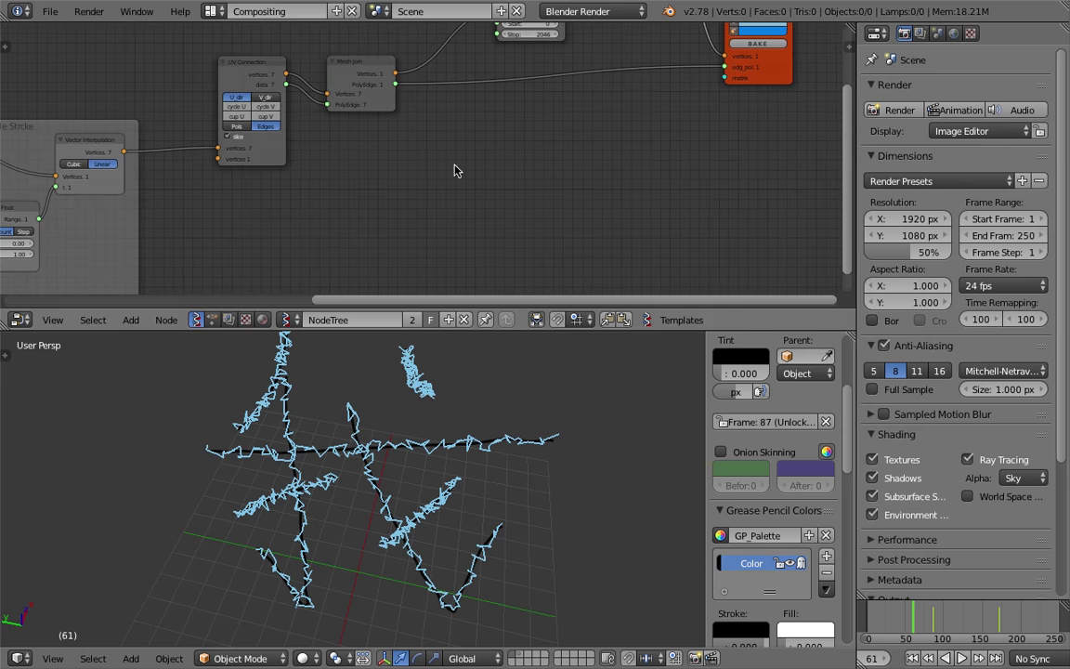
- Search for and add a Polyline Viewer node, placing it above and beyond the Viewer Draw node
middle_click_drag(648, 107, 394, 286)
middle_click_drag(505, 108, 428, 116)
key("shift+a")
left_click(424, 114)
type("pipe")
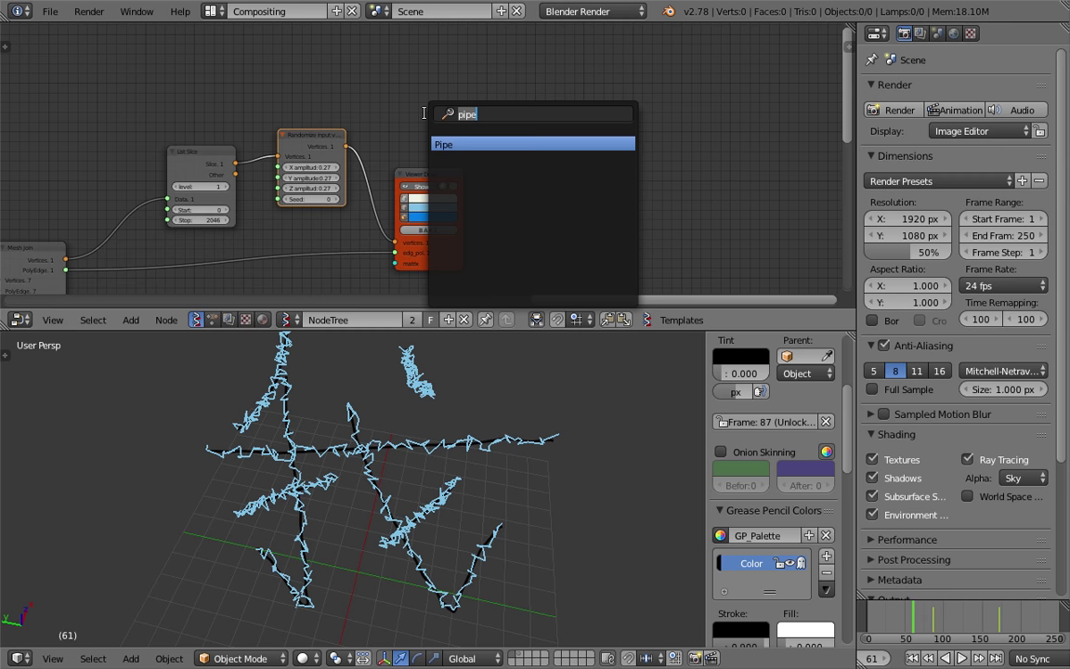
type("poly")
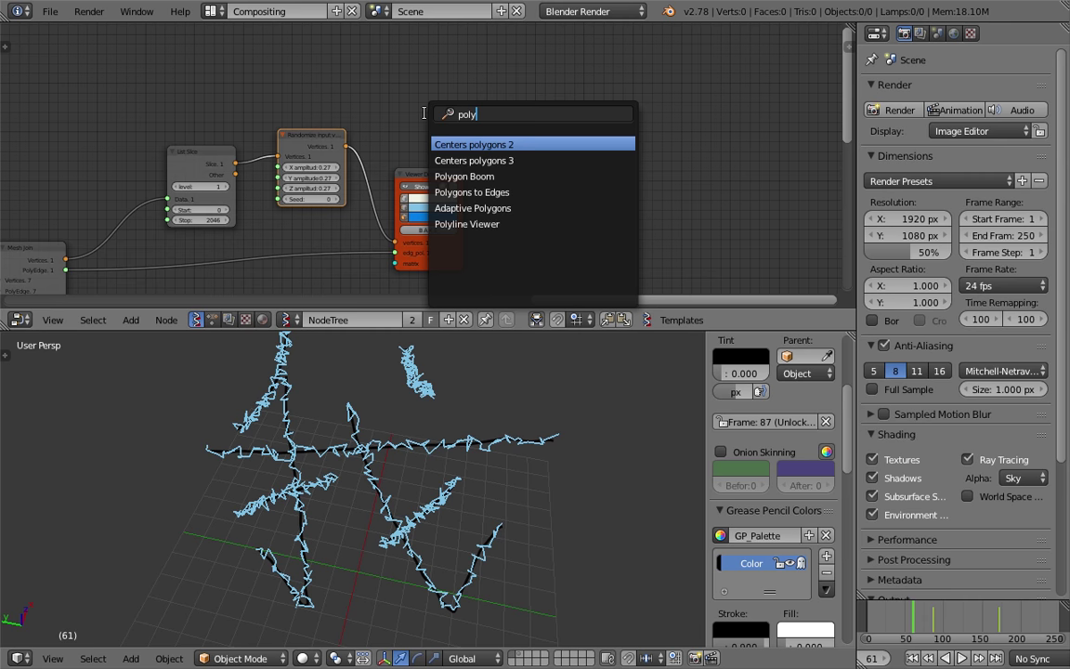
key("Down")
key("Down")
key("Down")
key("Down")
key("Down")
key("Return")
left_click(536, 73)
- Save the file, then connect the Randomize node's Vertices output to the Polyline Viewer's vertices input
key("ctrl+s")
left_click(524, 75)
left_click_drag(354, 149, 526, 179)
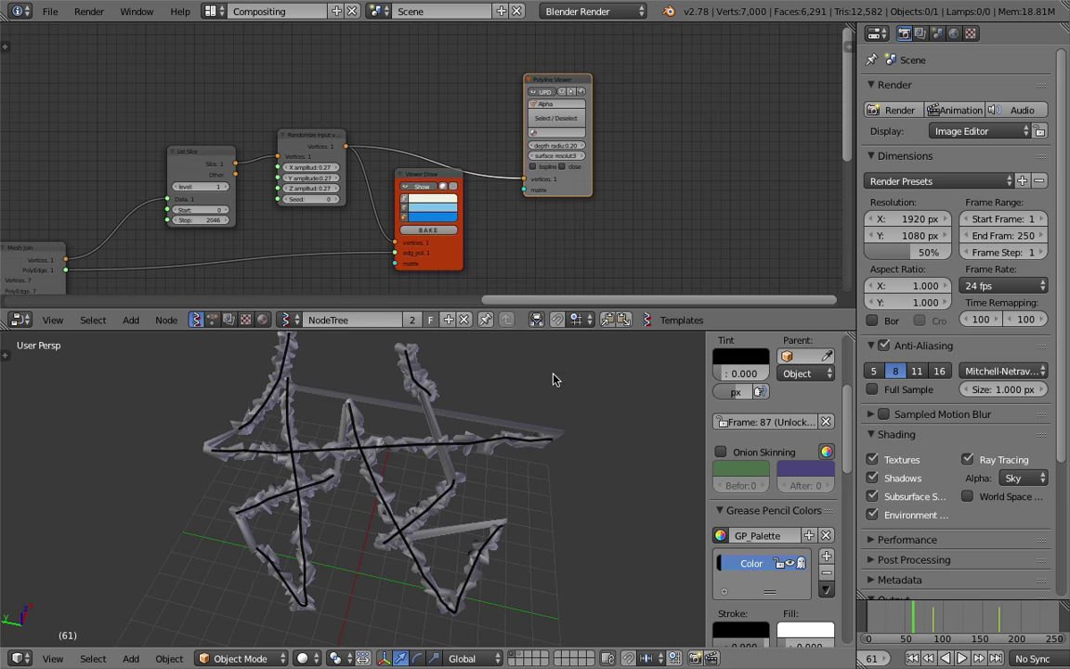
scroll(609, 227, "up", 2)
scroll(480, 437, "up", 3)
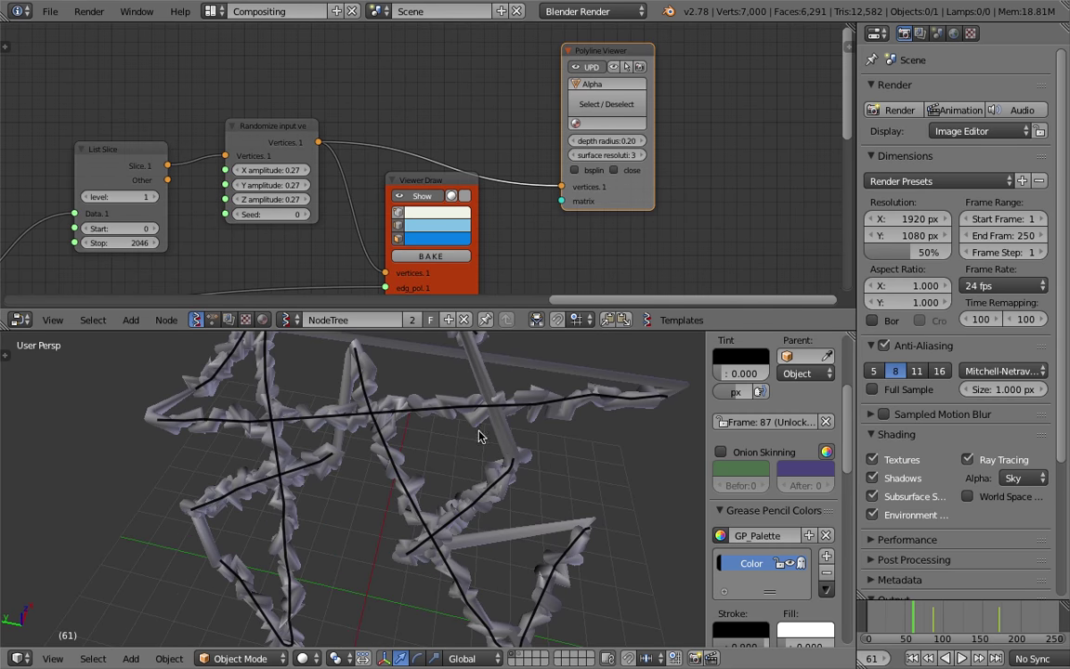
scroll(479, 437, "down", 2)
scroll(521, 416, "down", 3)
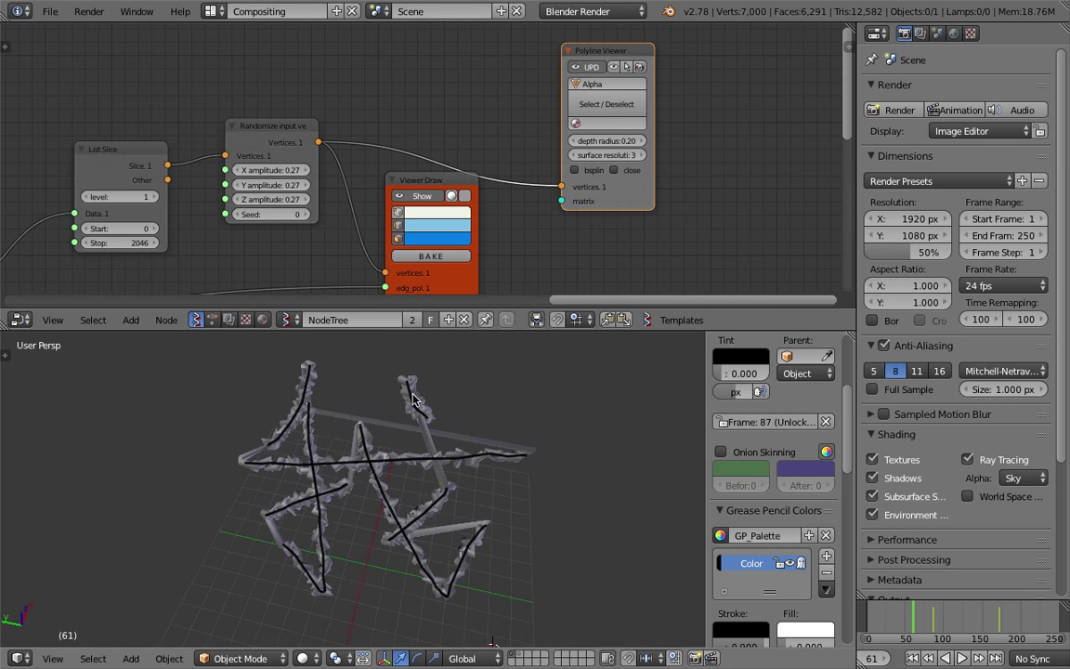
- Set the Polyline Viewer's depth radius to 0.17 and check the tube thickness on the character
left_click_drag(619, 192, 617, 154)
middle_click_drag(480, 119, 482, 138)
left_click(619, 150)
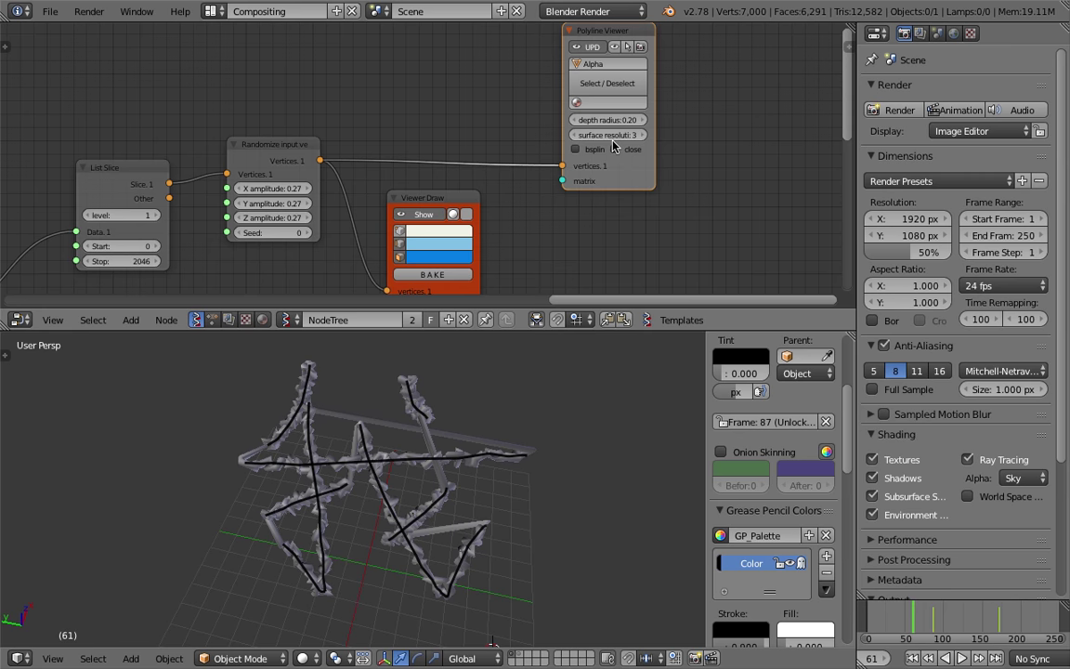
mouse_move(580, 119)
left_mouse_down()
mouse_move(553, 120)
mouse_move(575, 120)
left_mouse_up()
scroll(454, 473, "up", 2)
mouse_move(456, 468)
middle_mouse_down()
mouse_move(472, 403)
mouse_move(463, 453)
middle_mouse_up()
scroll(407, 168, "down", 3)
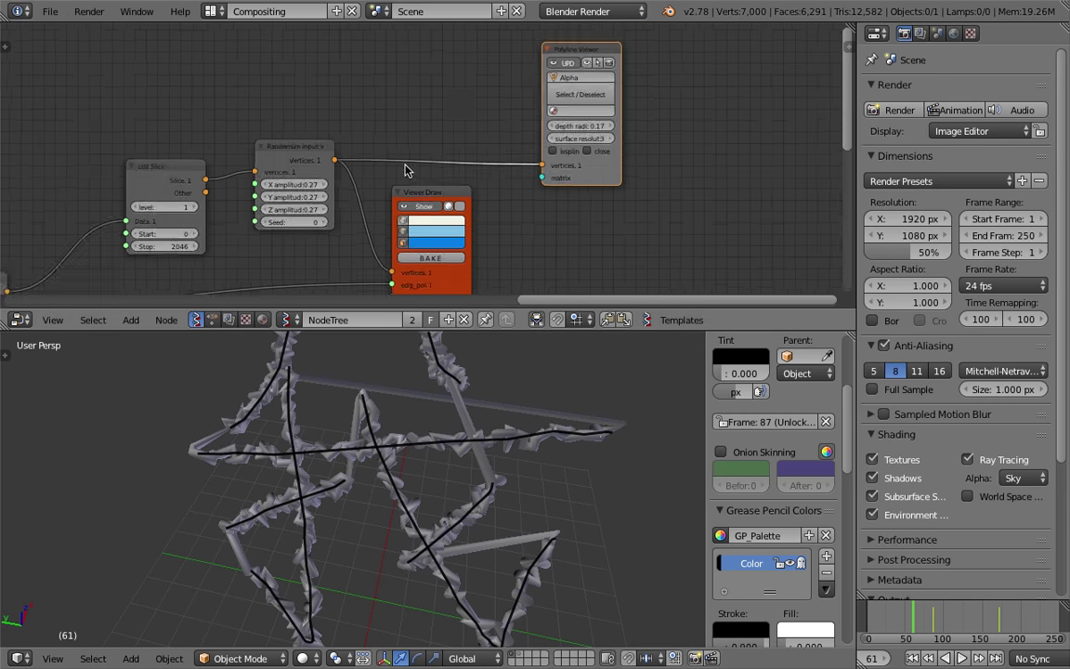
- Move the List Slice node away from the Randomize node and save over the existing file
middle_click_drag(388, 166, 445, 157)
left_click_drag(228, 159, 195, 129)
middle_click_drag(186, 108, 344, 79)
key("ctrl+s")
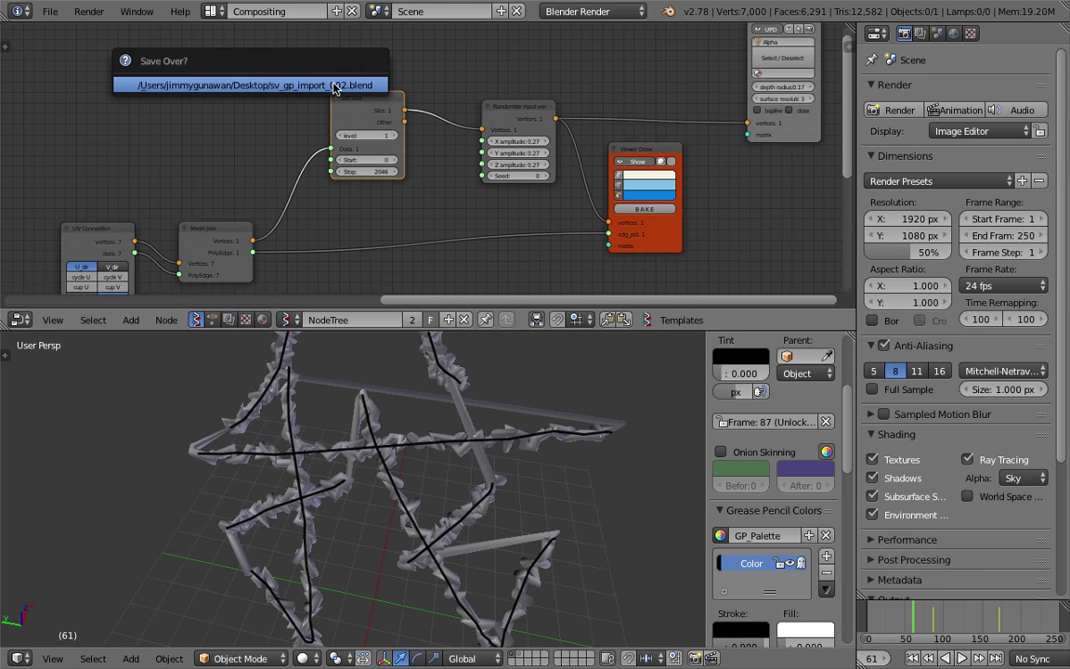
left_click(336, 86)
- Move the Polyline Viewer above the Randomize node and feed its vertices input from UV Connection's vertices output
scroll(706, 130, "down", 3)
middle_click_drag(717, 55, 708, 123)
left_click_drag(711, 122, 525, 61)
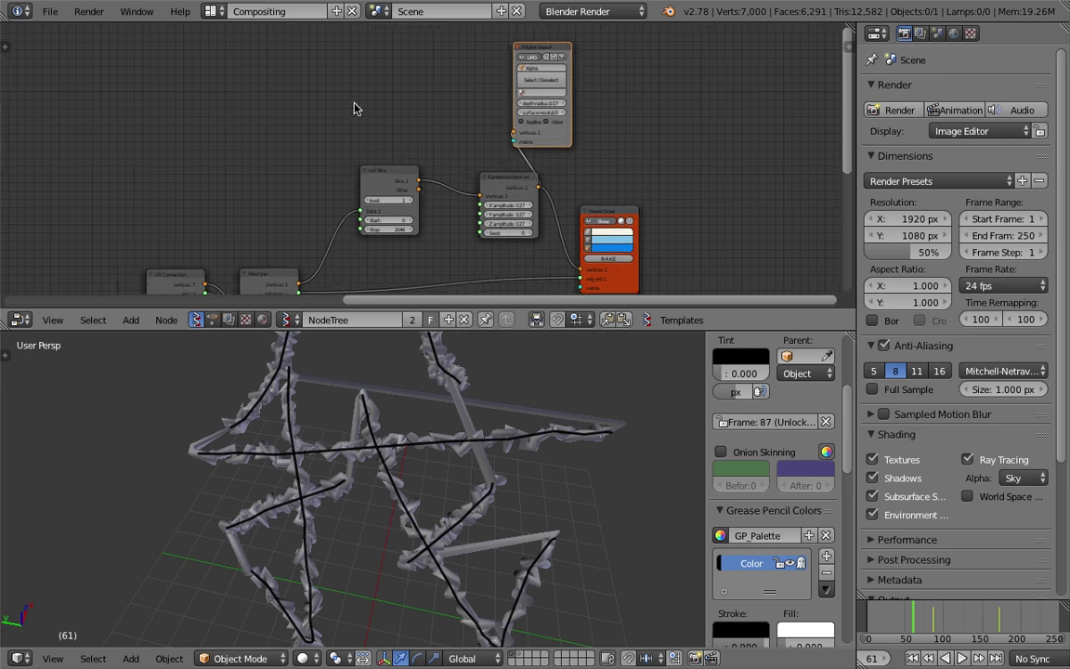
left_click_drag(228, 263, 677, 116)
scroll(561, 497, "down", 2)
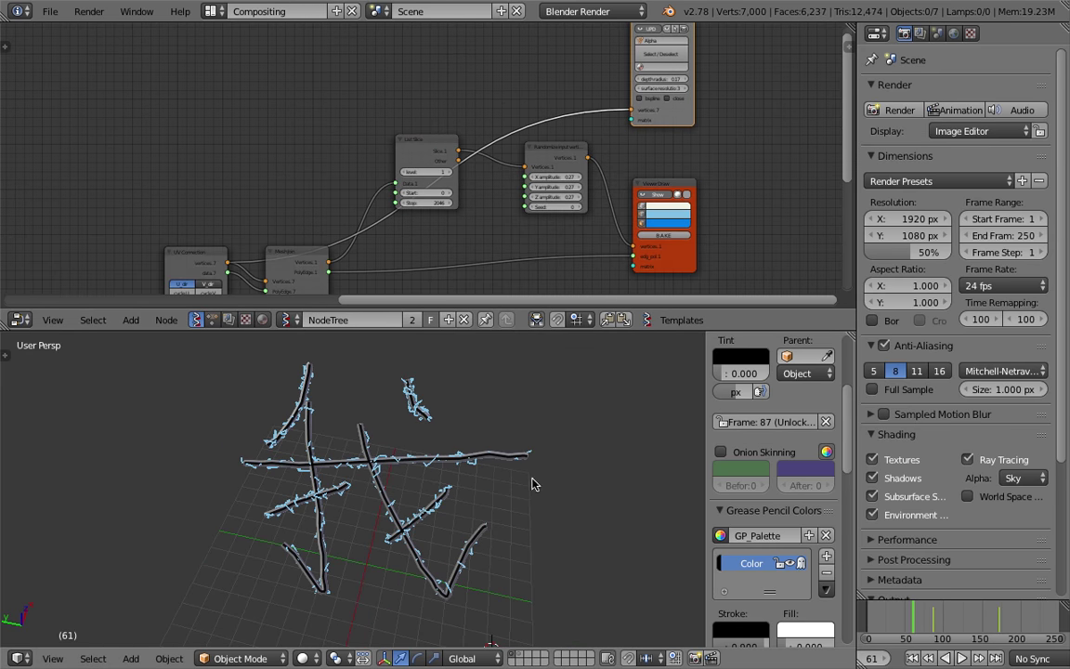
- Enable bspline on the Polyline Viewer and spread out the surrounding nodes
scroll(461, 147, "up", 2)
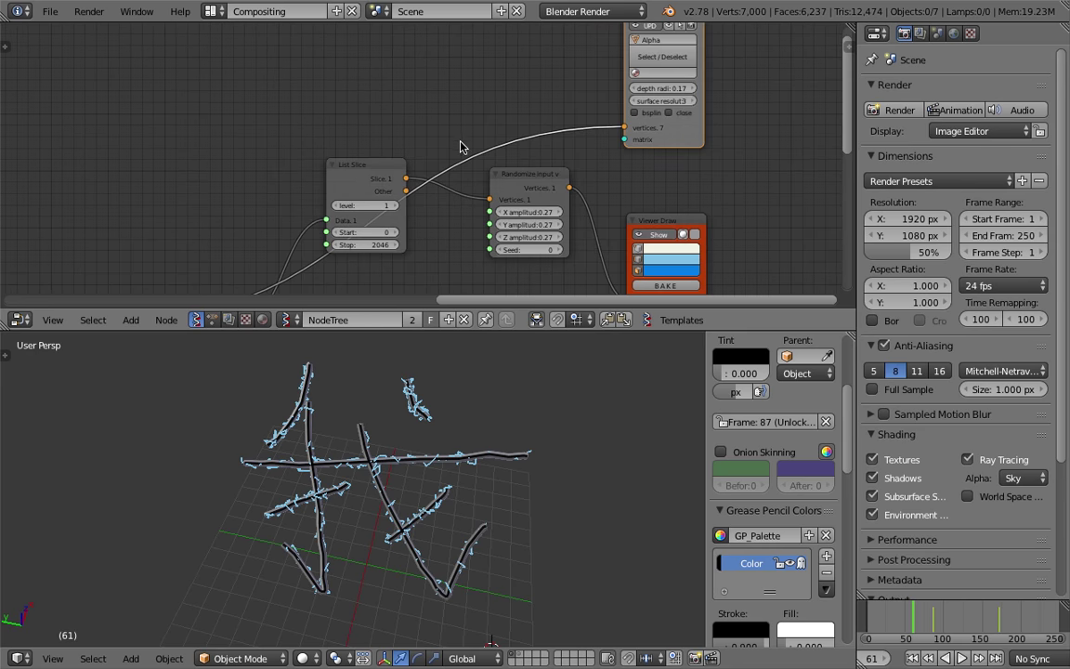
left_click(634, 113)
middle_click_drag(335, 231, 382, 166)
scroll(382, 166, "down", 2)
left_click_drag(405, 112, 424, 168)
left_click_drag(566, 125, 564, 147)
middle_click_drag(330, 206, 329, 188)
left_click_drag(169, 221, 157, 152)
middle_click_drag(595, 78, 543, 148)
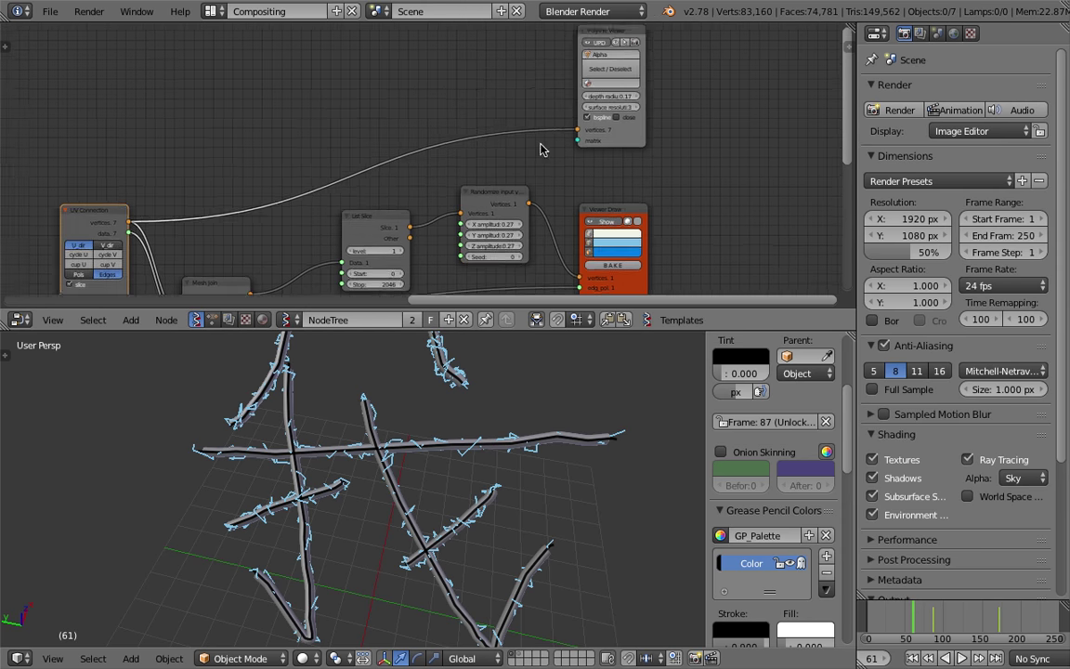
- Reposition the Polyline Viewer node and save over the existing file
scroll(544, 146, "up", 1)
left_click_drag(679, 128, 623, 138)
middle_click_drag(589, 133, 565, 189)
scroll(557, 192, "up", 1)
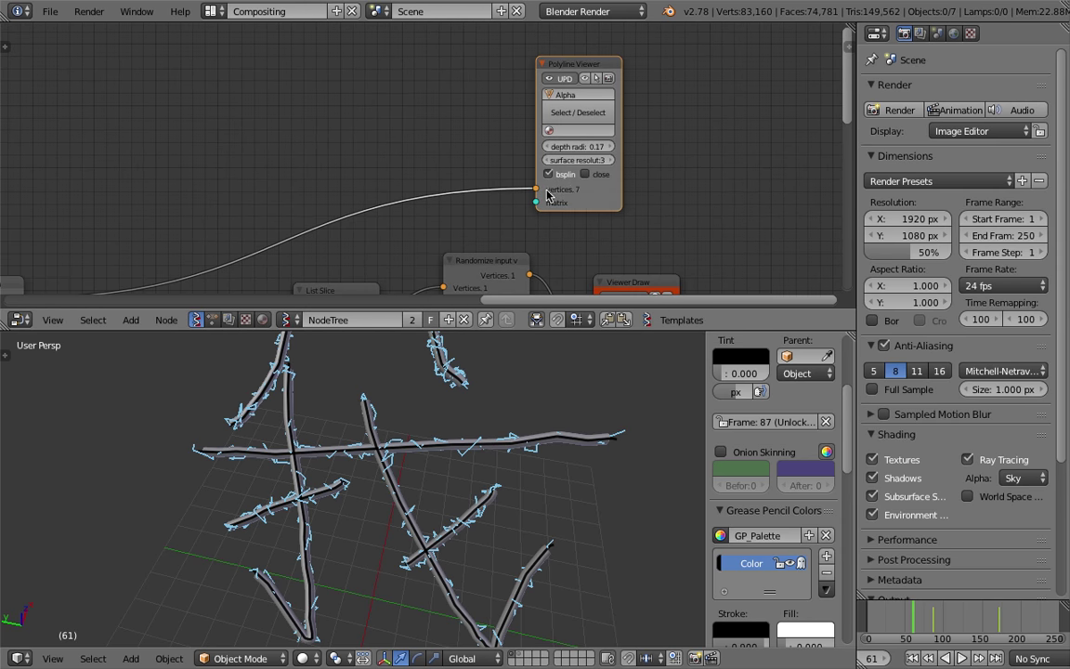
left_click_drag(577, 201, 495, 167)
key("ctrl+s")
left_click(524, 166)
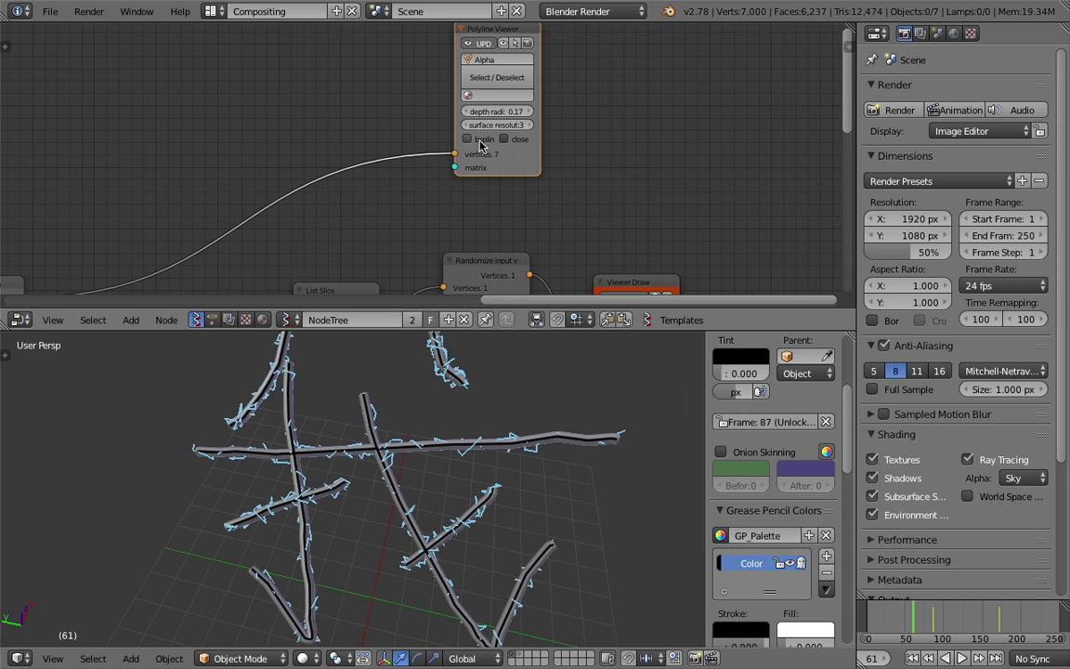
- Set the Polyline Viewer's depth radius to 0.29 with bspline enabled, and view the thicker strokes
left_click_drag(497, 110, 527, 111)
scroll(446, 530, "down", 1)
middle_click_drag(447, 530, 492, 505)
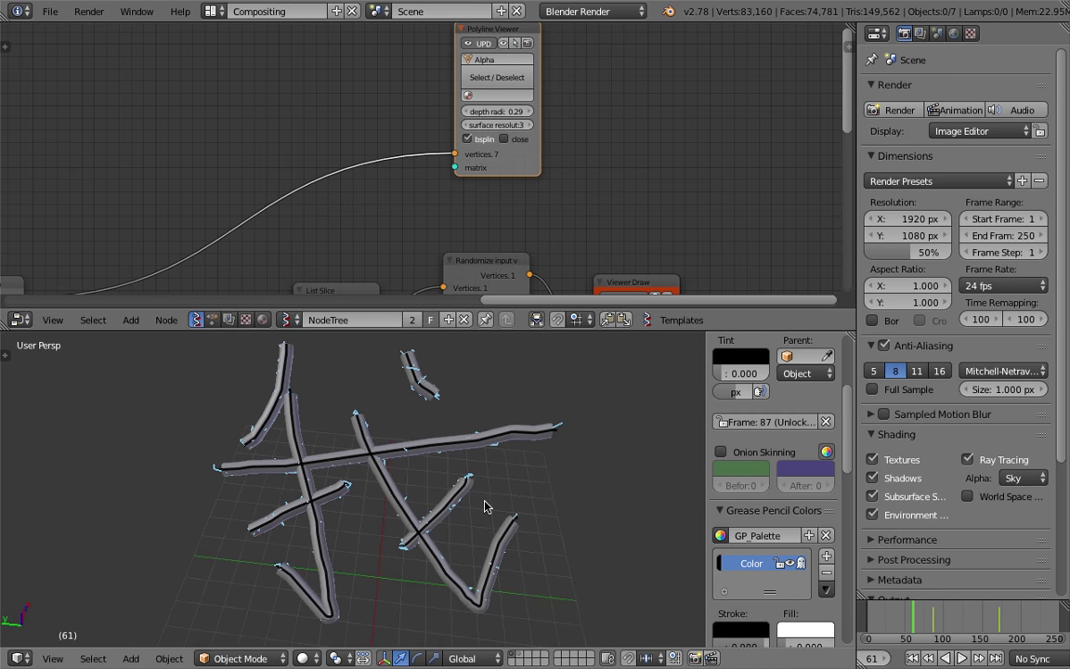
scroll(382, 196, "down", 1)
- Rearrange the Mesh Join and List Slice nodes into a tidier chain between UV Connection and Randomize
middle_click_drag(383, 195, 529, 113)
middle_click_drag(354, 127, 388, 62)
left_click_drag(344, 202, 348, 154)
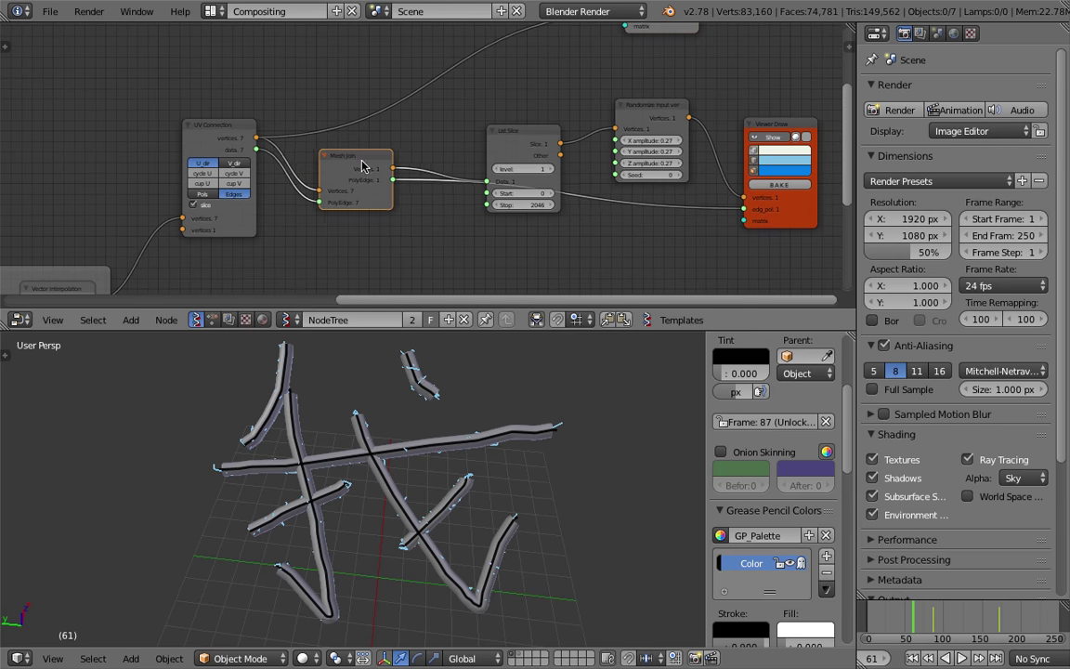
middle_click_drag(363, 164, 336, 191)
left_click_drag(470, 165, 448, 165)
middle_click_drag(390, 193, 358, 216)
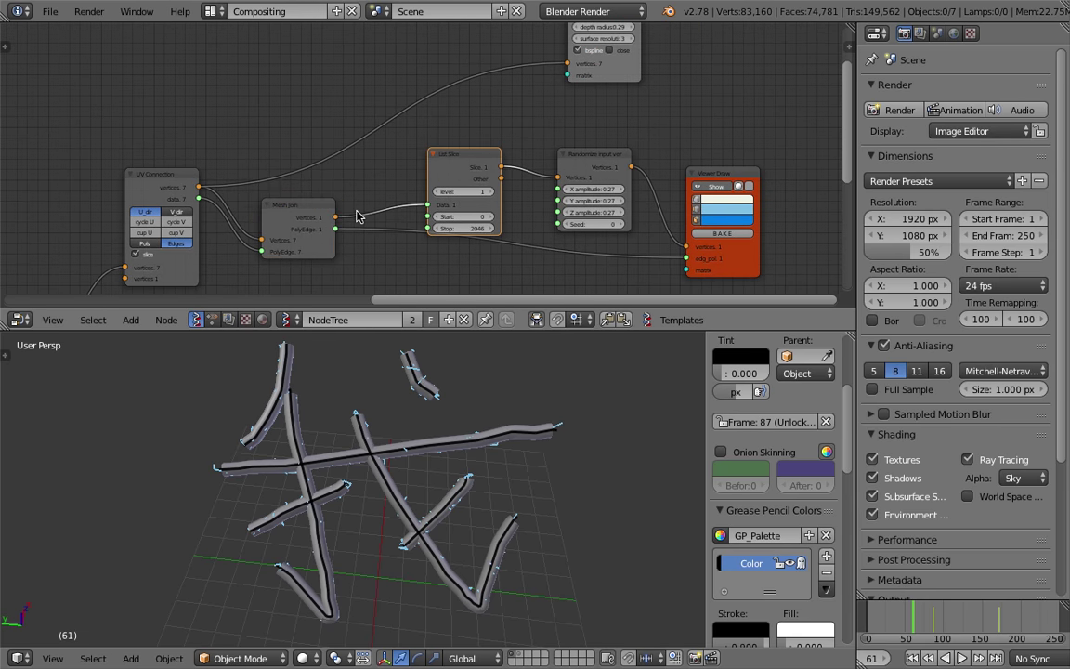
left_click_drag(275, 215, 288, 219)
scroll(315, 236, "up", 1)
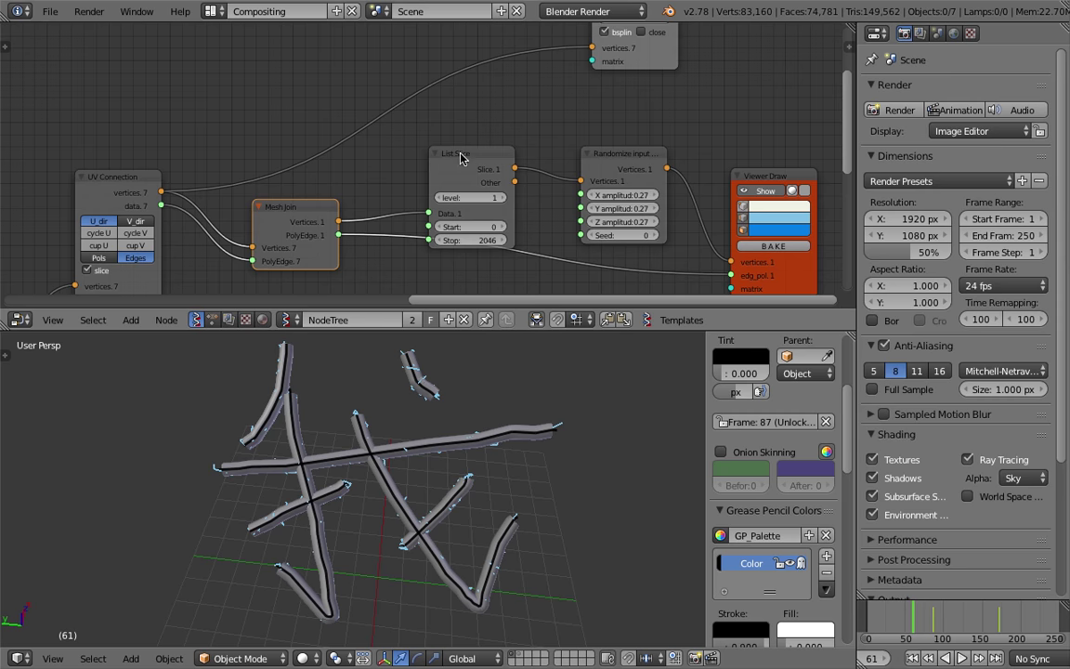
- Reposition the UV Connection node ahead of Mesh Join
middle_click_drag(312, 171, 361, 170)
middle_click_drag(208, 167, 291, 117)
middle_click_drag(253, 159, 288, 72)
middle_click_drag(238, 125, 312, 124)
middle_click_drag(363, 70, 287, 131)
left_click_drag(299, 102, 327, 74)
middle_click_drag(618, 42, 492, 129)
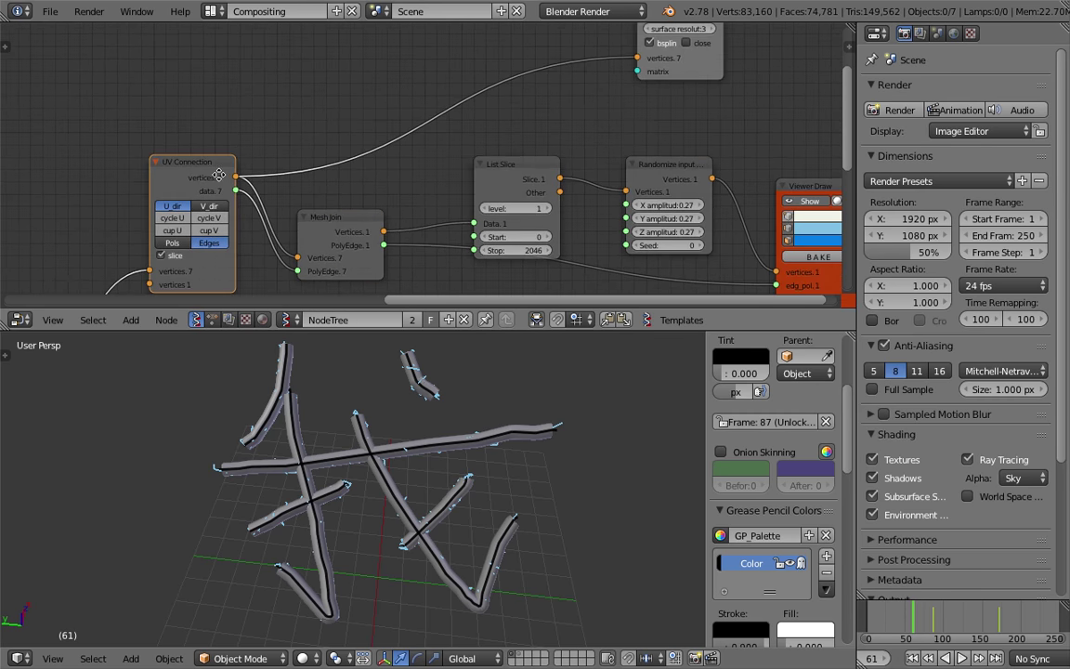
- Try the Polyline Viewer's close option by switching it on and off twice
middle_click_drag(217, 183, 322, 118)
middle_click_drag(578, 87, 319, 197)
left_click_drag(544, 112, 488, 150)
left_click(486, 127)
left_click(486, 127)
left_click(486, 126)
left_click(486, 126)
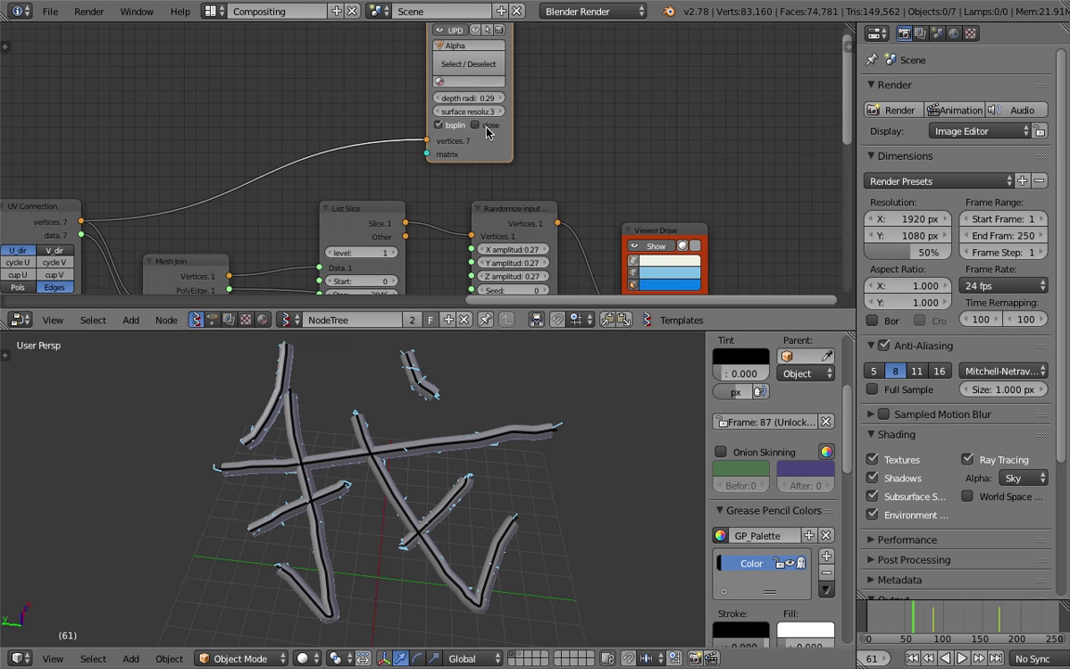
- Delete the Polyline Viewer node from the node tree
key("x")
middle_click_drag(618, 143, 604, 122)
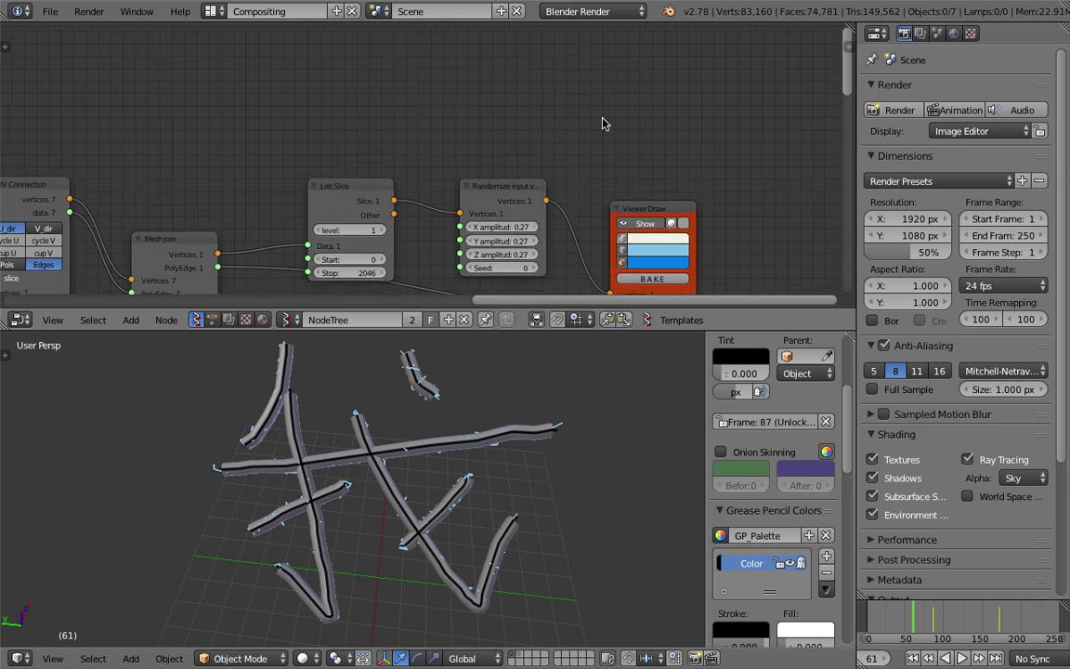
- Delete all the generated tube meshes from the 3D scene and save the blend file, overwriting the existing one
scroll(592, 117, "down", 2)
middle_click_drag(507, 162, 470, 142)
right_click(469, 431)
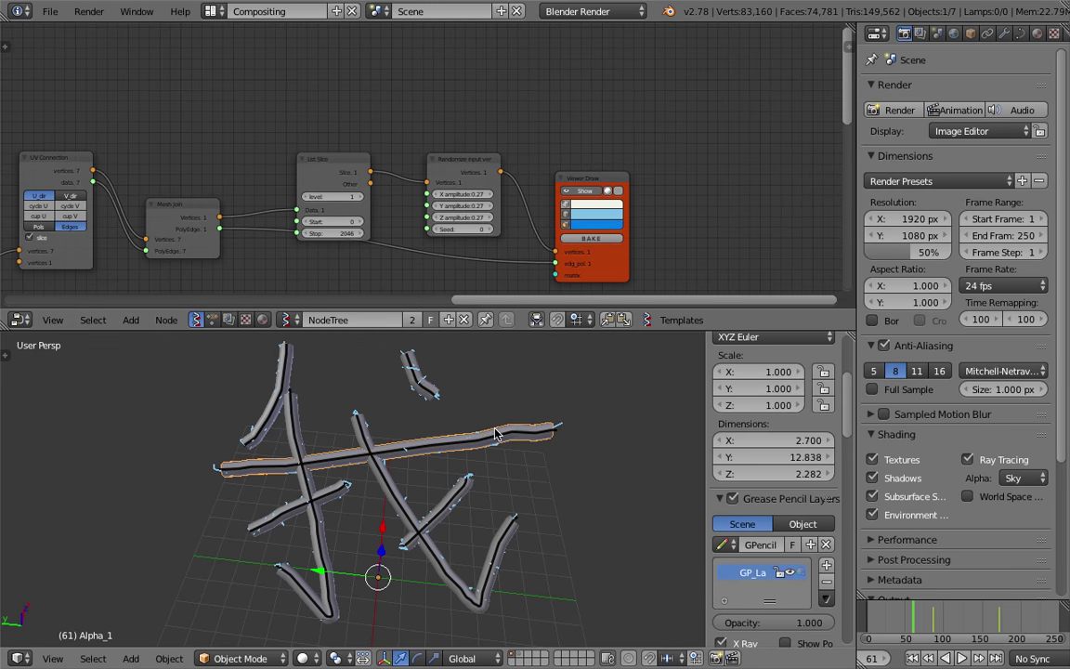
key("a")
key("a")
key("x")
left_click(418, 522)
scroll(382, 492, "up", 2)
key("ctrl+s")
left_click(414, 498)
- Add a Pipe node and place it above the Viewer Draw node
middle_click_drag(625, 104, 583, 97)
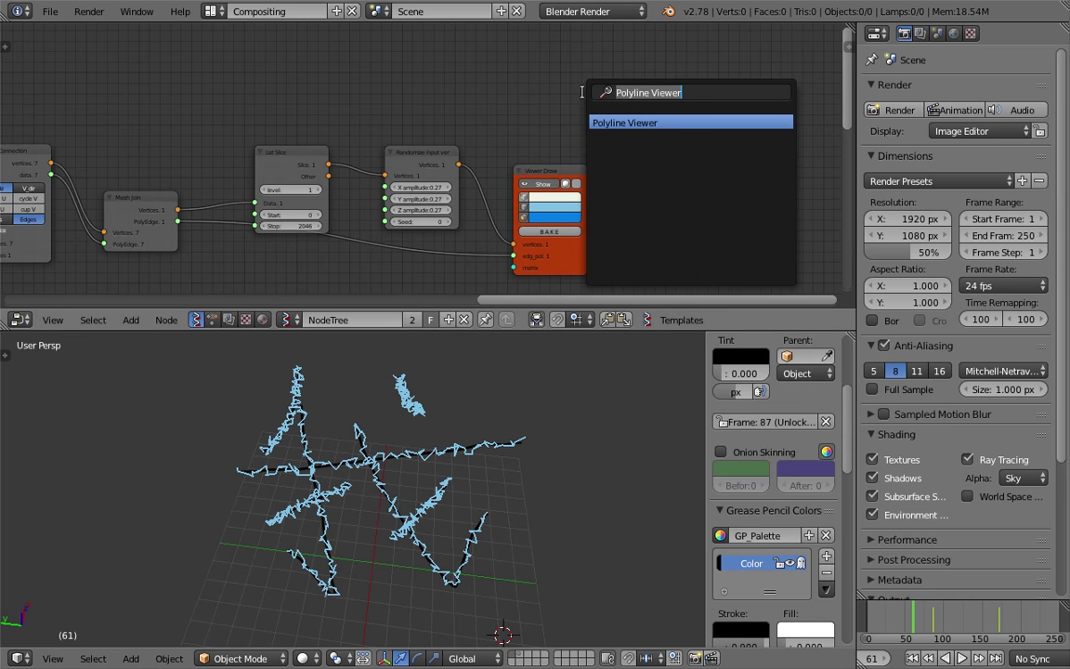
type("pi")
key("Return")
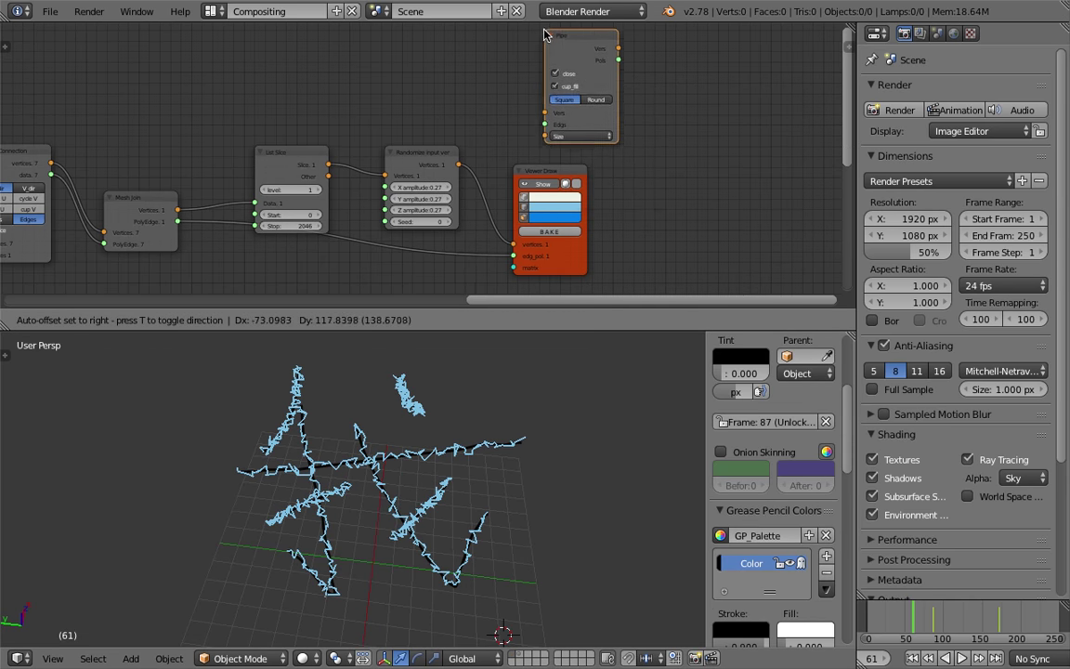
left_click(531, 34)
scroll(445, 402, "up", 2)
scroll(445, 402, "up", 3)
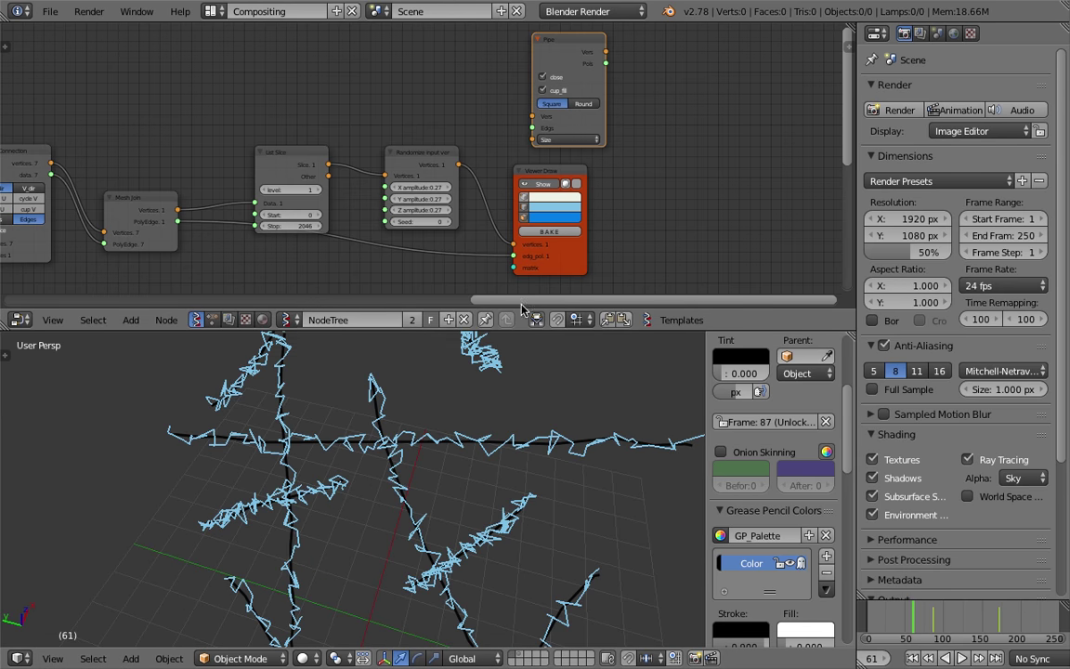
middle_click_drag(512, 176, 505, 197)
scroll(545, 154, "up", 1)
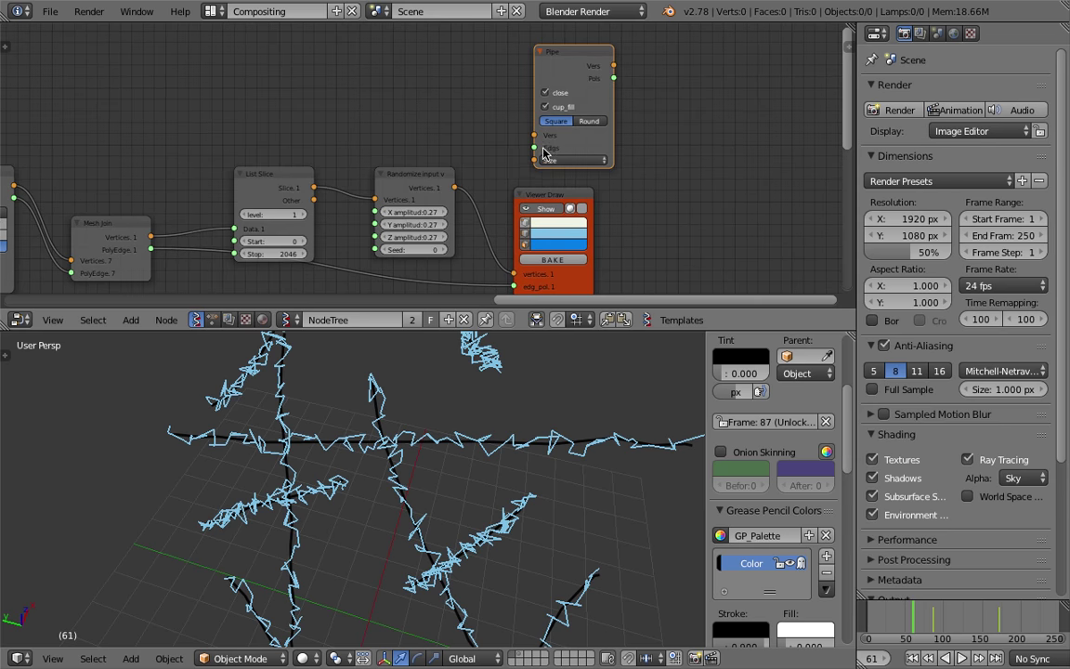
- Feed the randomized vertices and Mesh Join's PolyEdge output into the Pipe's Vers and Edgs inputs, and hide the existing Viewer Draw
left_click_drag(465, 188, 535, 135)
left_click_drag(281, 188, 278, 148)
left_click_drag(389, 186, 388, 147)
left_click_drag(158, 249, 534, 148)
left_click(566, 85)
left_click_drag(571, 197, 585, 193)
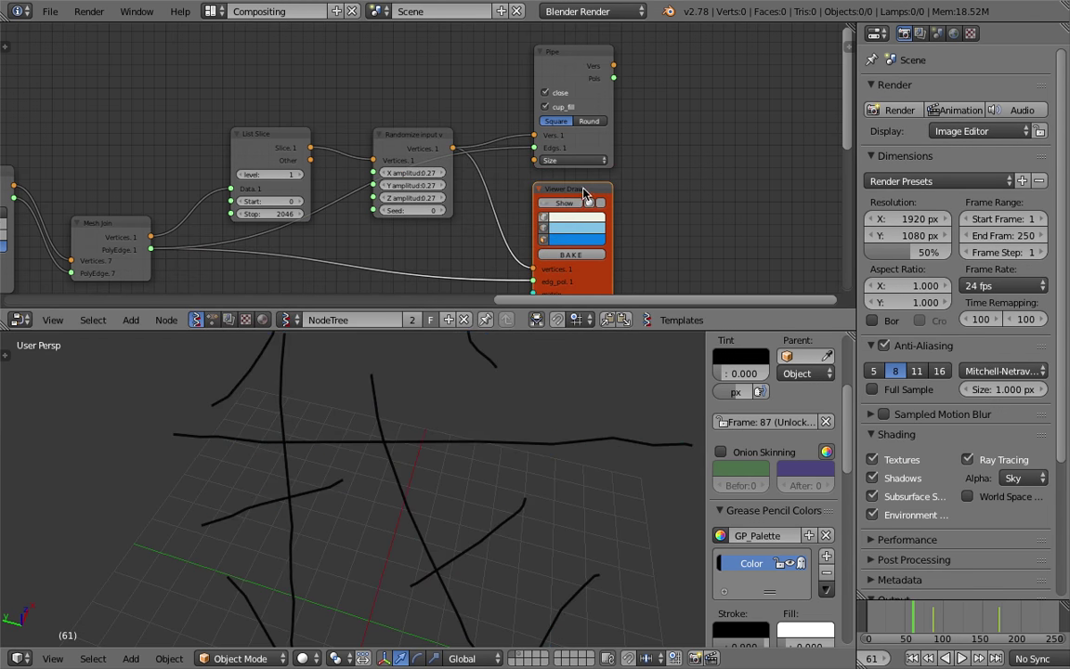
- Duplicate the Viewer Draw node, connect the Pipe's Vers and Pols outputs to the copy, and turn its display on
key("shift+d")
left_click(724, 69)
left_click_drag(615, 67, 675, 144)
mouse_move(628, 105)
left_mouse_down()
mouse_move(661, 158)
mouse_move(675, 157)
left_mouse_up()
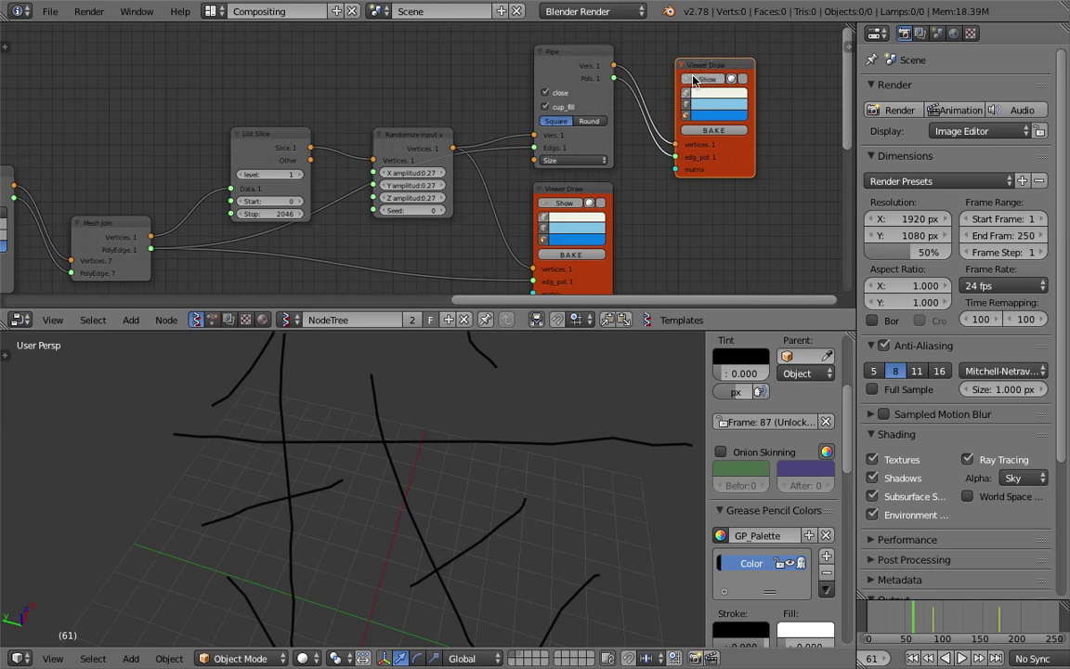
left_click(695, 78)
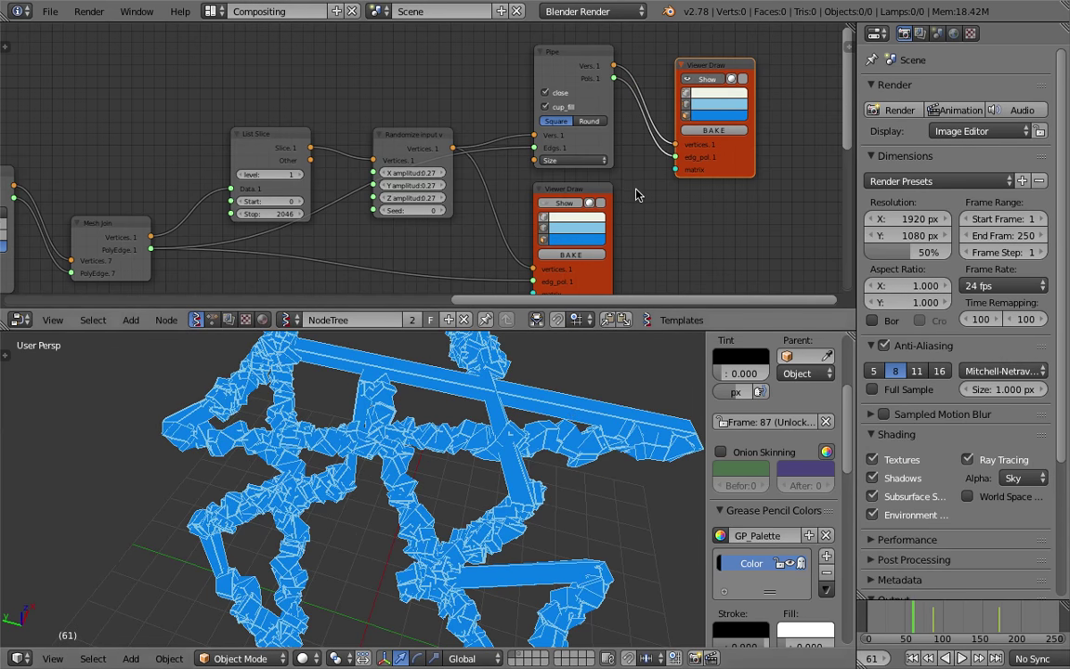
- Disable the Pipe node's close option so the strokes are not joined together
left_click(546, 92)
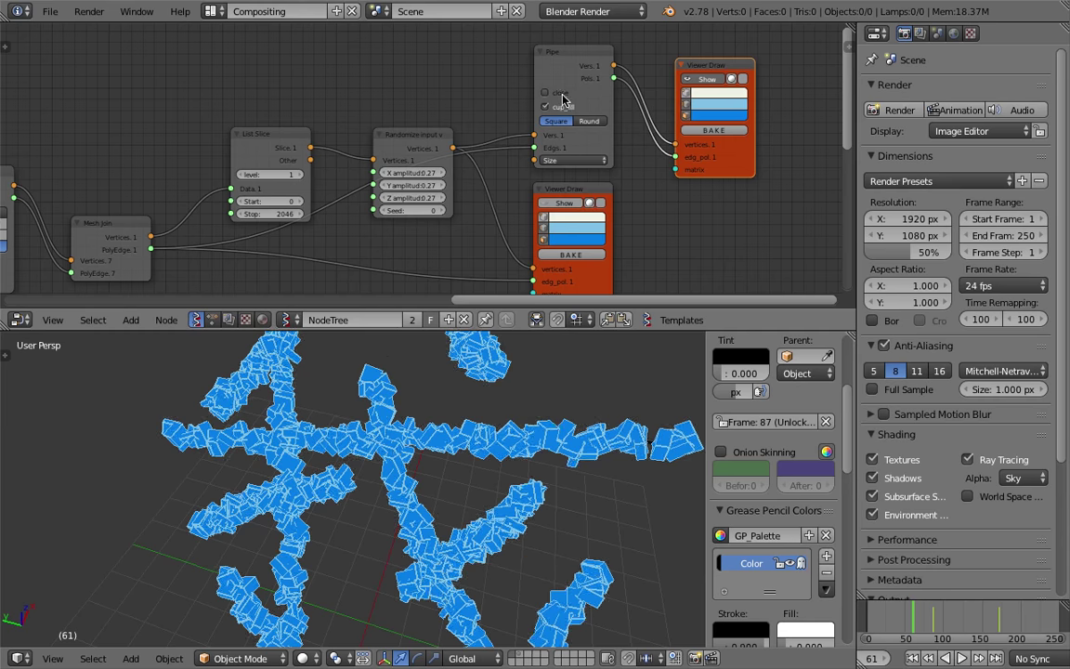
scroll(577, 460, "down", 1)
middle_click_drag(577, 460, 587, 464)
scroll(562, 130, "up", 2)
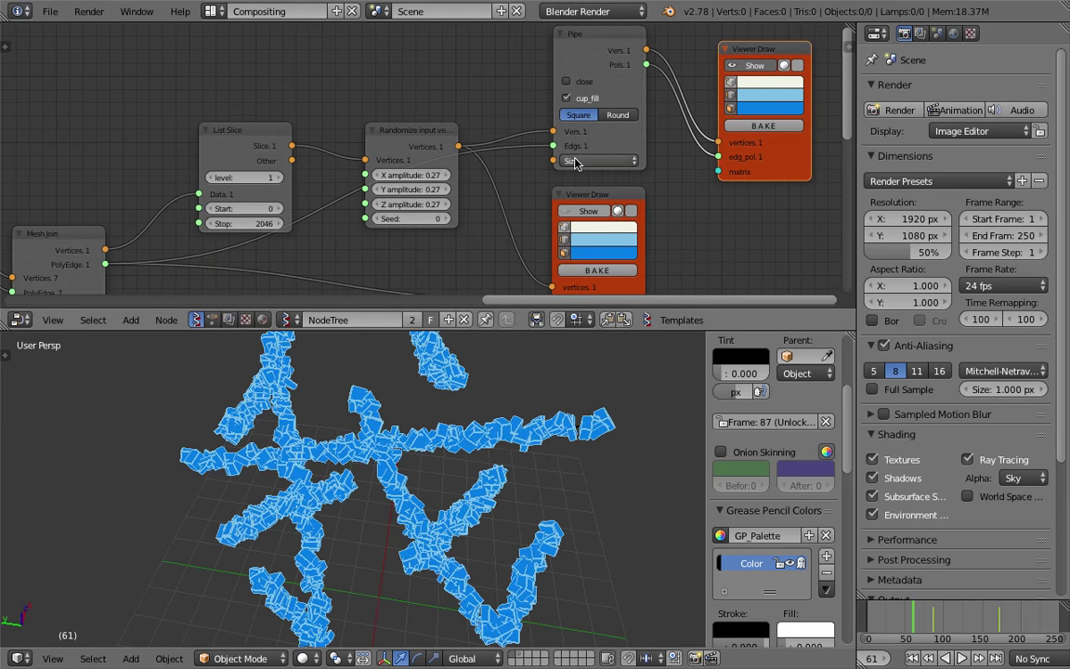
- Set the Pipe node's size to 0.05 on all axes
left_click(595, 160)
left_click(600, 178)
type("0.05")
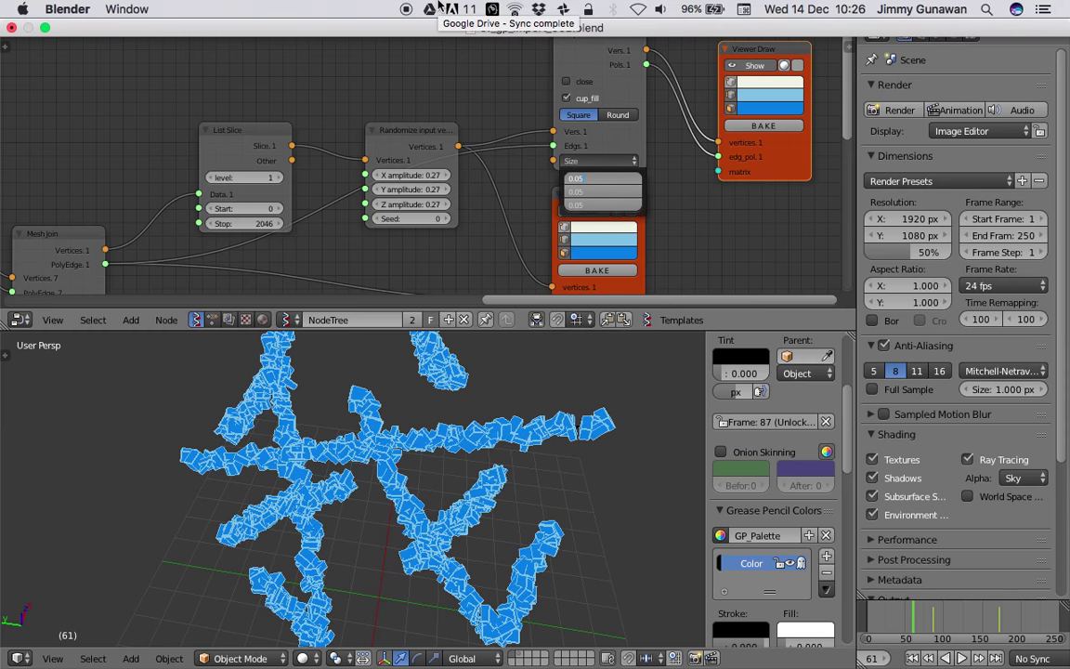
key("Return")
scroll(493, 444, "up", 2)
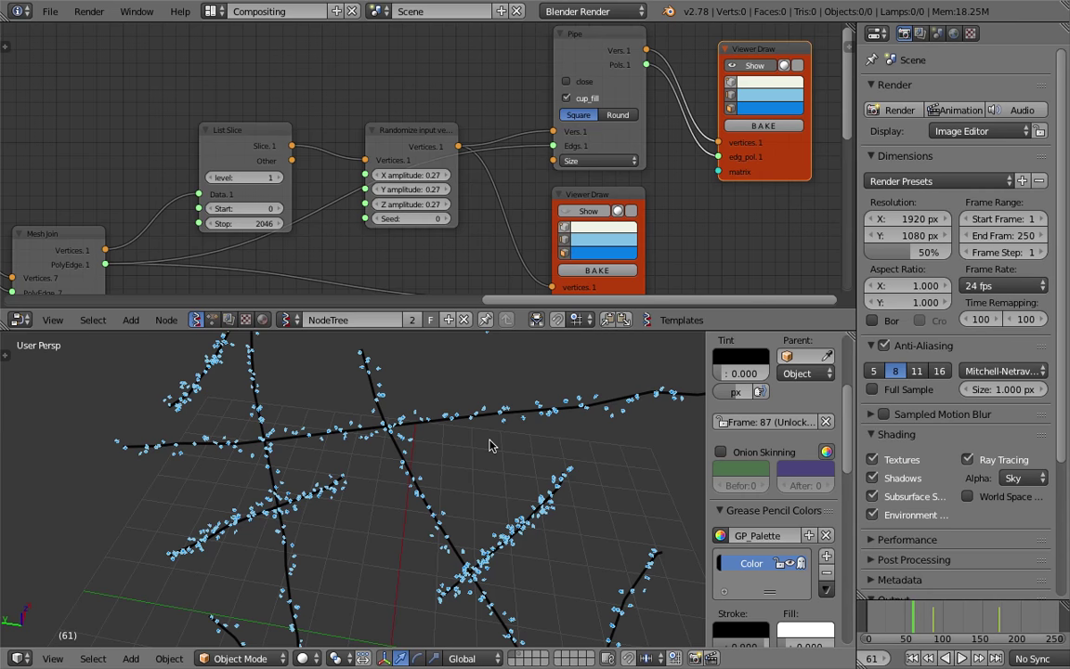
- Switch the Pipe profile to Round and test its cup_fill option off and on again
left_click(622, 115)
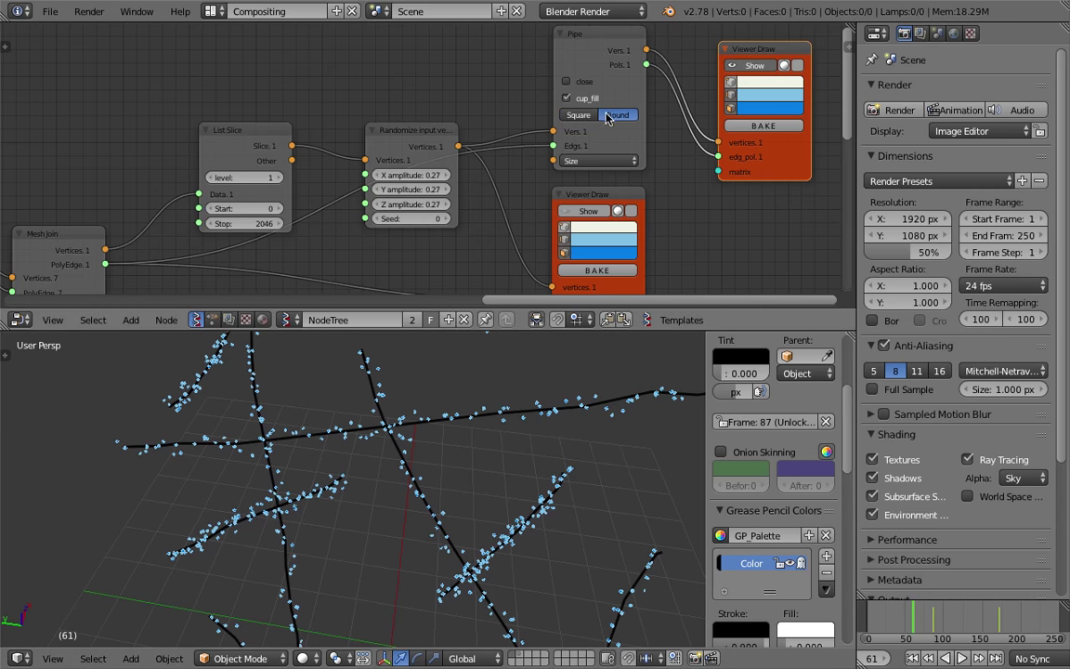
left_click(572, 107)
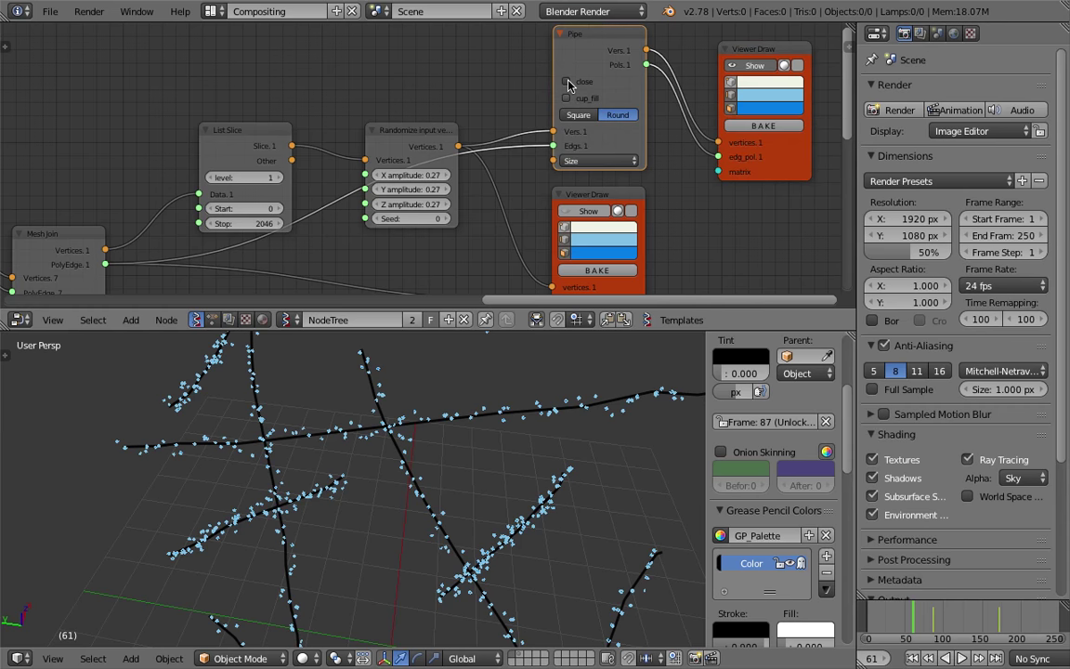
left_click(567, 98)
- Try the Pipe's close option on the round profile and undo it
left_click(566, 83)
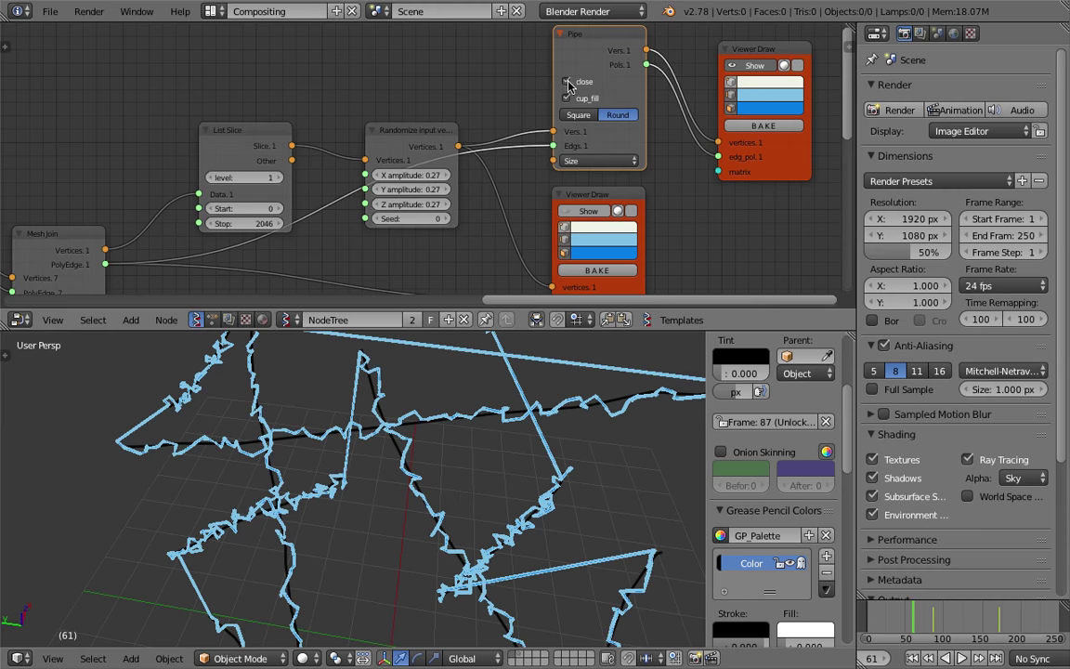
key("ctrl+z")
left_click(469, 491)
middle_click_drag(469, 490, 459, 484)
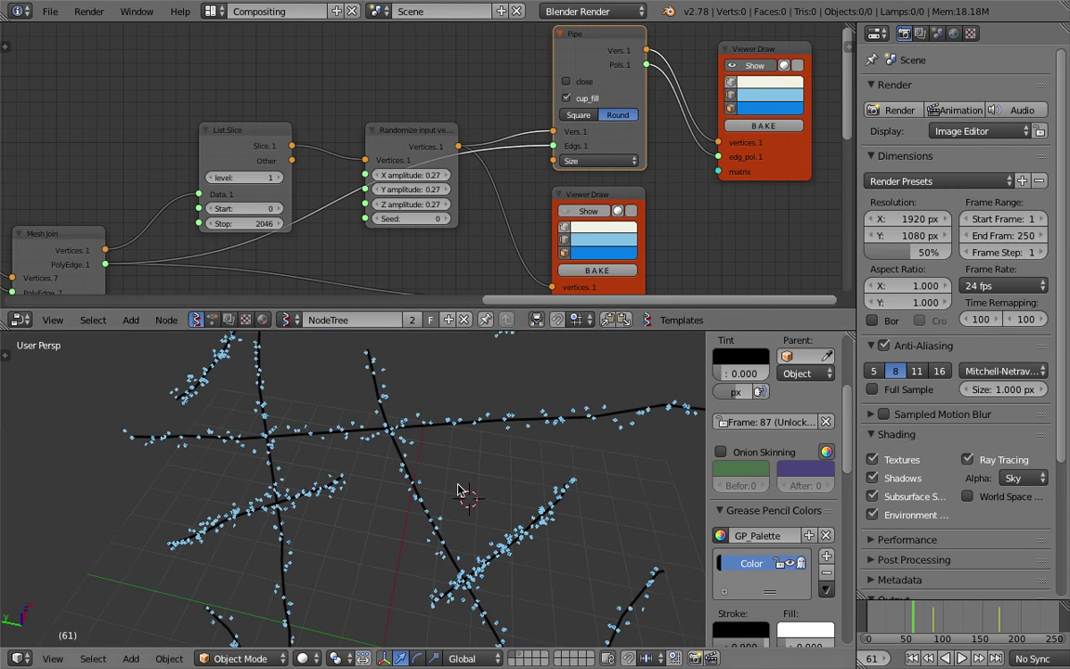
- Enable the Pipe's close option and shift the Viewer Draw and Pipe nodes for a clearer layout
left_click(589, 85)
middle_click_drag(596, 53, 519, 93)
left_click_drag(680, 90, 706, 72)
left_click_drag(527, 80, 546, 77)
mouse_move(522, 48)
middle_mouse_down()
mouse_move(464, 120)
mouse_move(551, 78)
middle_mouse_up()
- Examine the closed round pipes along the character's strokes and the nodes feeding them
scroll(464, 120, "up", 3)
scroll(530, 95, "down", 5, "ctrl")
scroll(483, 121, "down", 1)
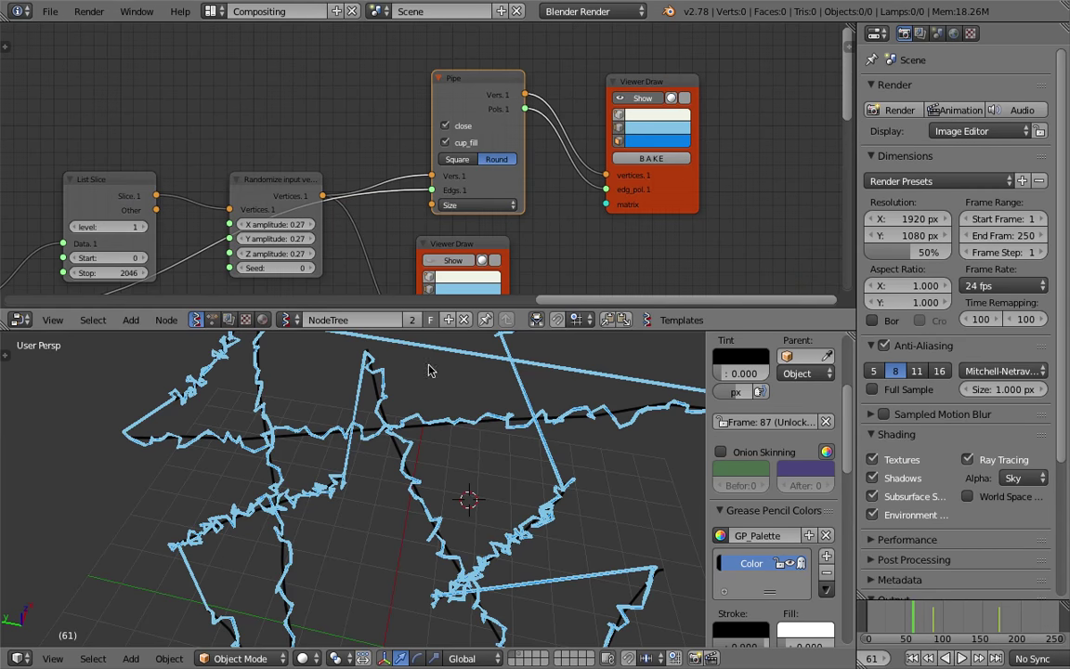
scroll(410, 436, "up", 2)
scroll(430, 452, "up", 2)
scroll(445, 424, "down", 6)
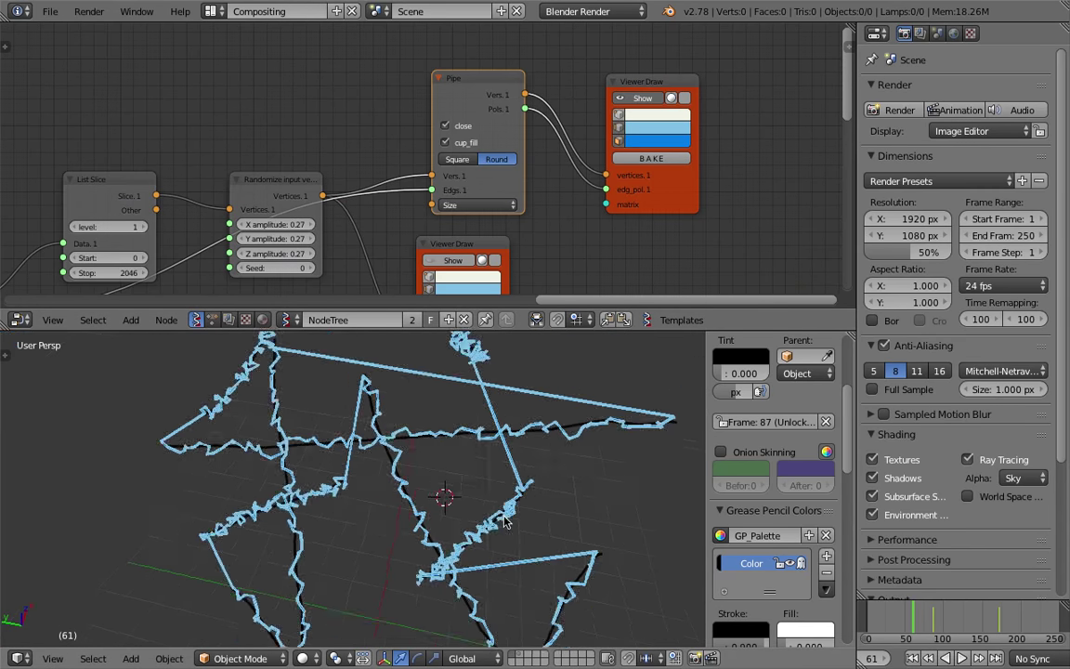
middle_click_drag(484, 512, 480, 488, "shift")
middle_click_drag(325, 160, 393, 121)
scroll(419, 105, "down", 1)
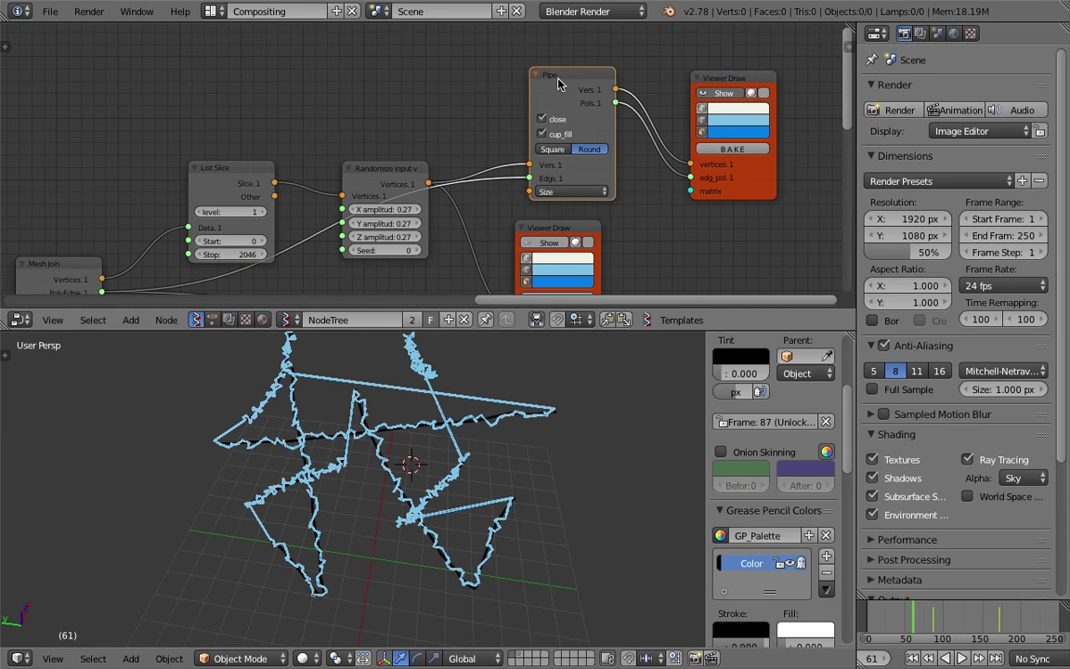
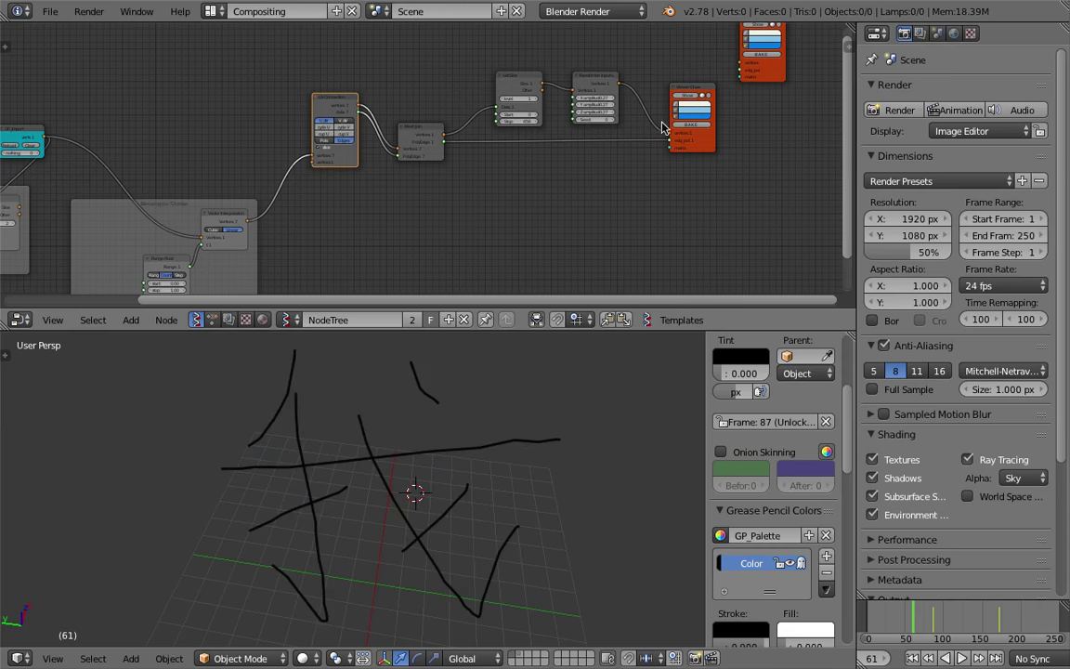
- Add a new Viewer Draw node beside the Resample Stroke frame
key("shift+a")
left_click(414, 189)
type("vi")
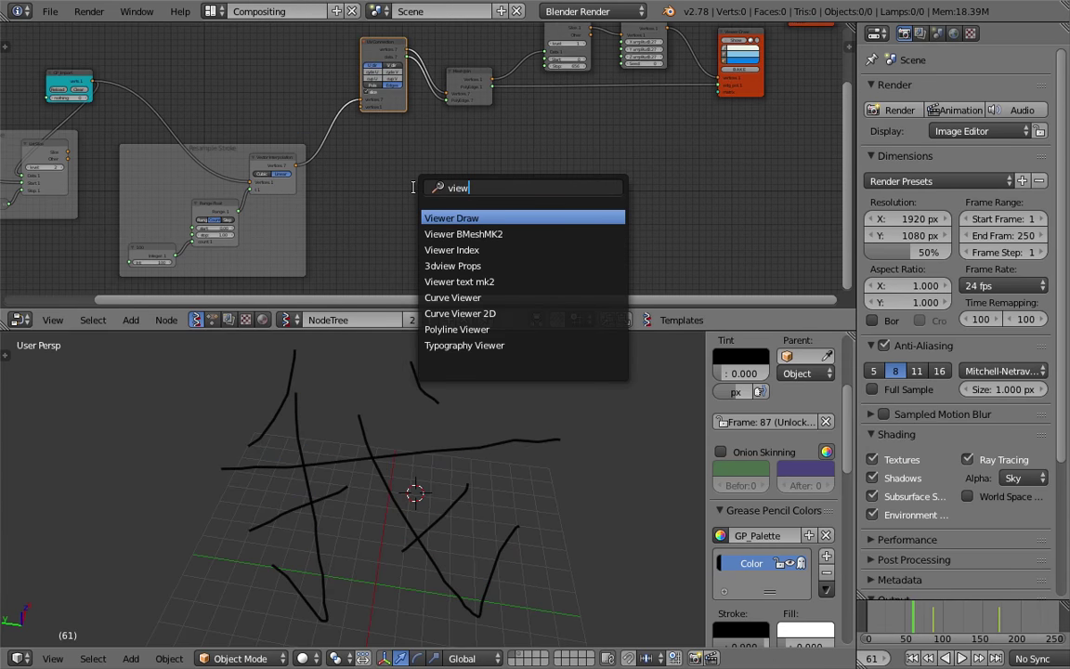
type("ew")
key("Return")
left_click(377, 191)
scroll(377, 193, "up", 2)
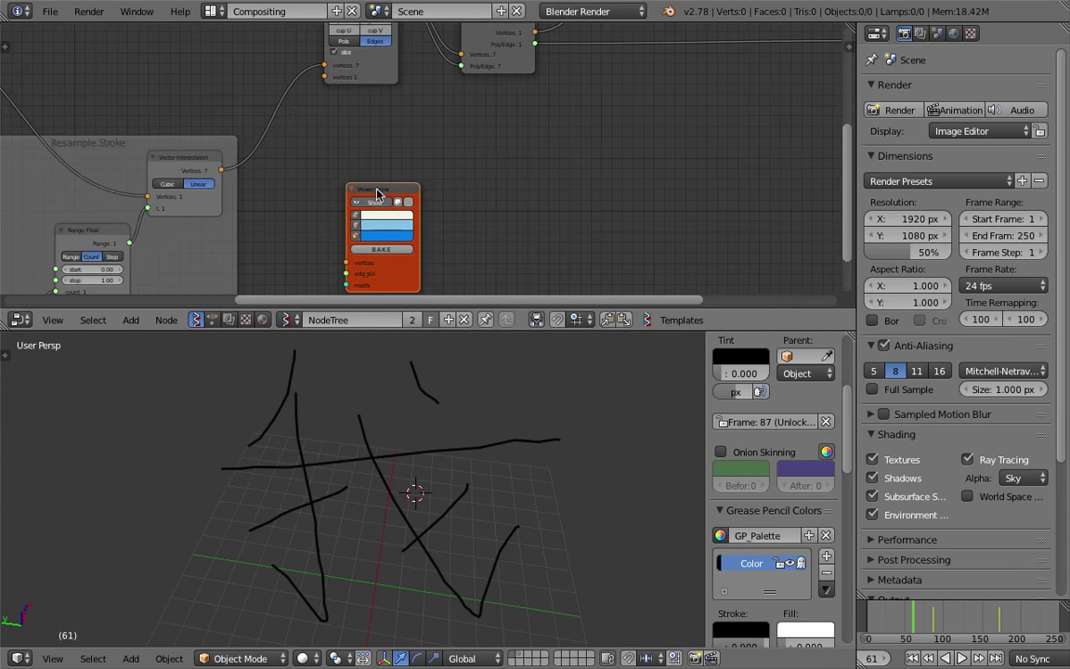
- Save the blend file over itself and move the new Viewer Draw farther away from the Resample Stroke frame
middle_click_drag(361, 182, 431, 136)
key("ctrl+s")
left_click(431, 142)
left_click_drag(434, 144, 463, 134)
scroll(419, 141, "up", 2)
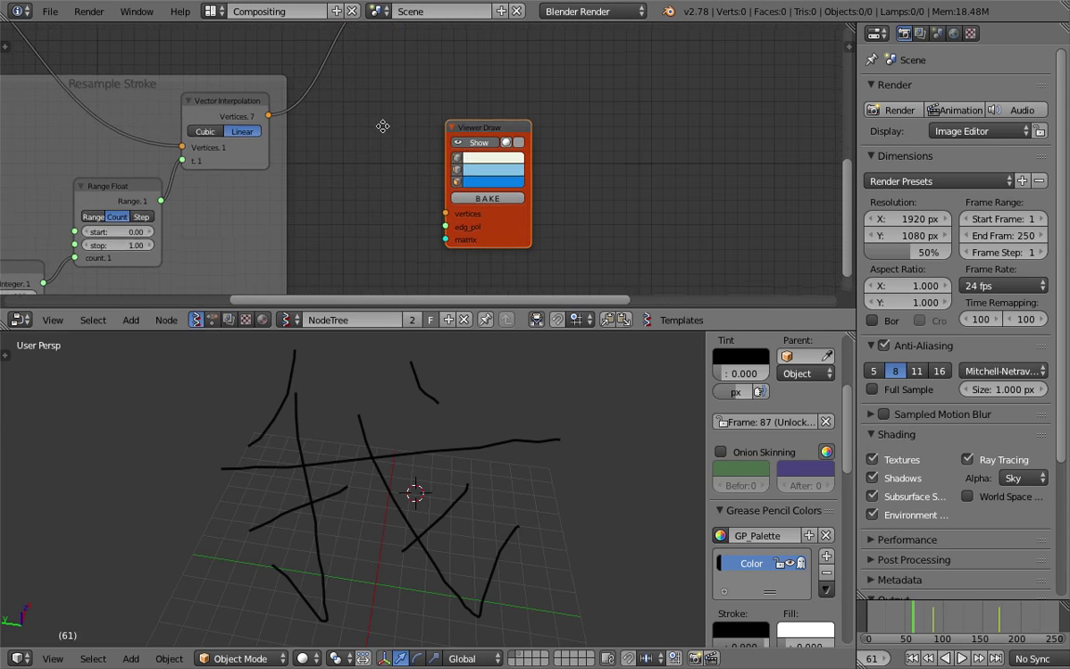
left_click_drag(515, 170, 584, 127)
key("shift+a")
key("shift+a")
left_click(406, 125)
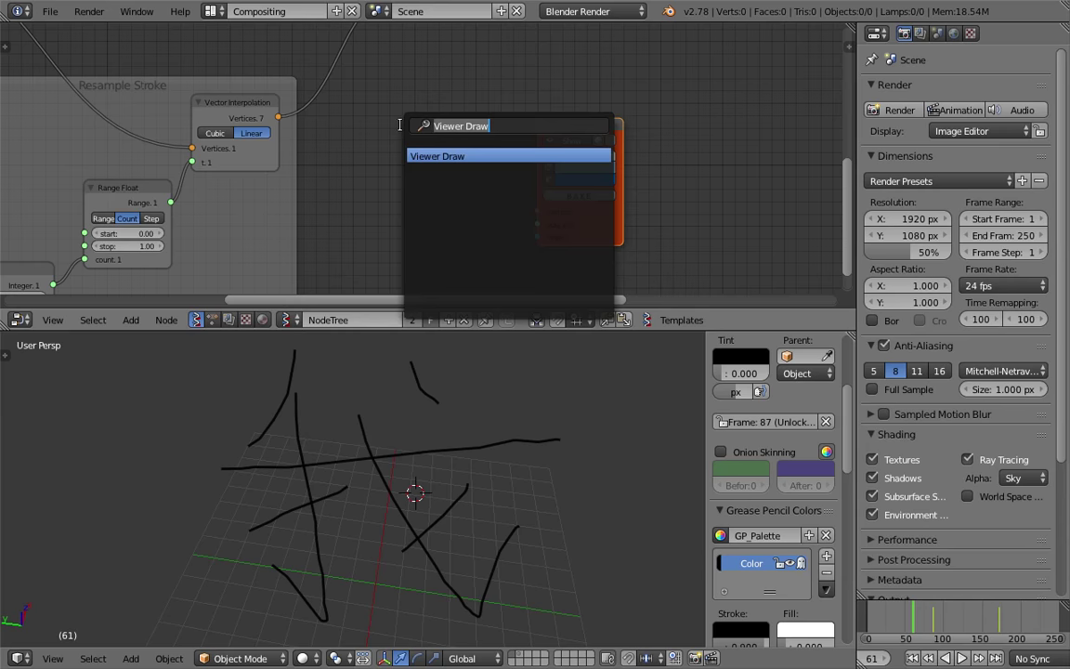
- Rearrange the new Viewer Draw, UV Connection and Mesh Join nodes to free space between Mesh Join and the viewer
scroll(409, 74, "down", 4)
middle_click_drag(480, 113, 435, 240)
left_click_drag(515, 235, 625, 195)
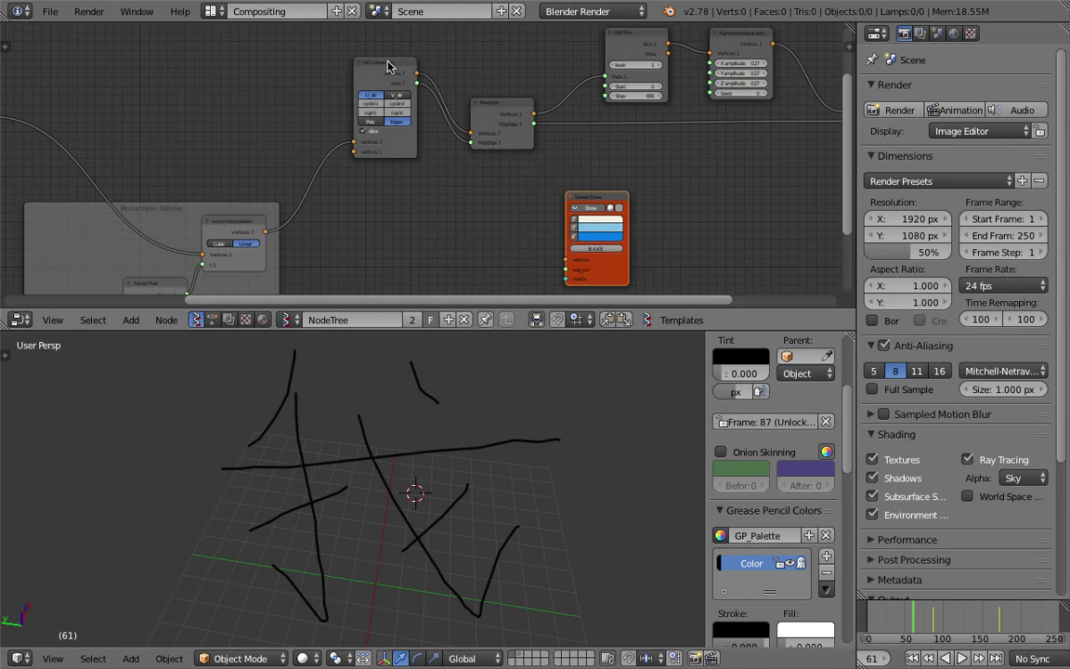
left_click_drag(390, 64, 358, 101)
left_click_drag(496, 103, 437, 110)
middle_click_drag(475, 156, 459, 156)
left_click(580, 199)
left_click_drag(579, 198, 606, 190)
- Add a Matrix In node and connect its Matrix output to the new Viewer Draw's matrix input
left_click_drag(459, 121, 559, 250)
middle_click_drag(533, 249, 545, 212)
key("space")
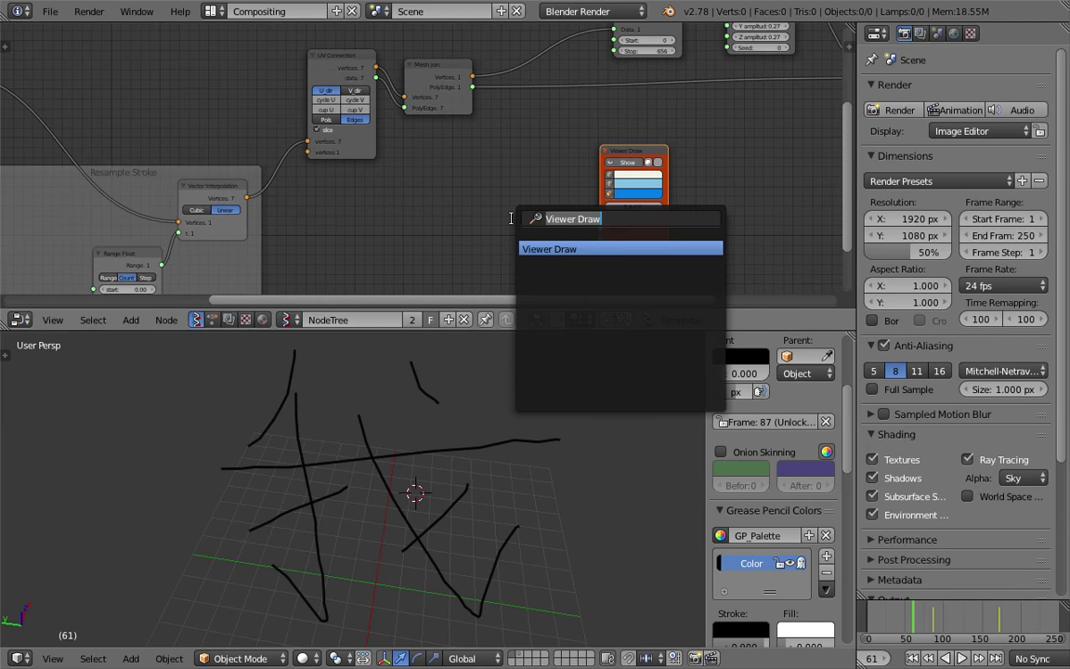
type("matrix in")
key("Return")
left_click(590, 234)
left_click_drag(581, 235, 603, 241)
left_click_drag(629, 150, 676, 148)
- Add a Circle node and connect its Vertices and Polygons outputs to the Viewer Draw's vertices and edg_pol inputs
key("shift+a")
left_click(561, 173)
type("cir")
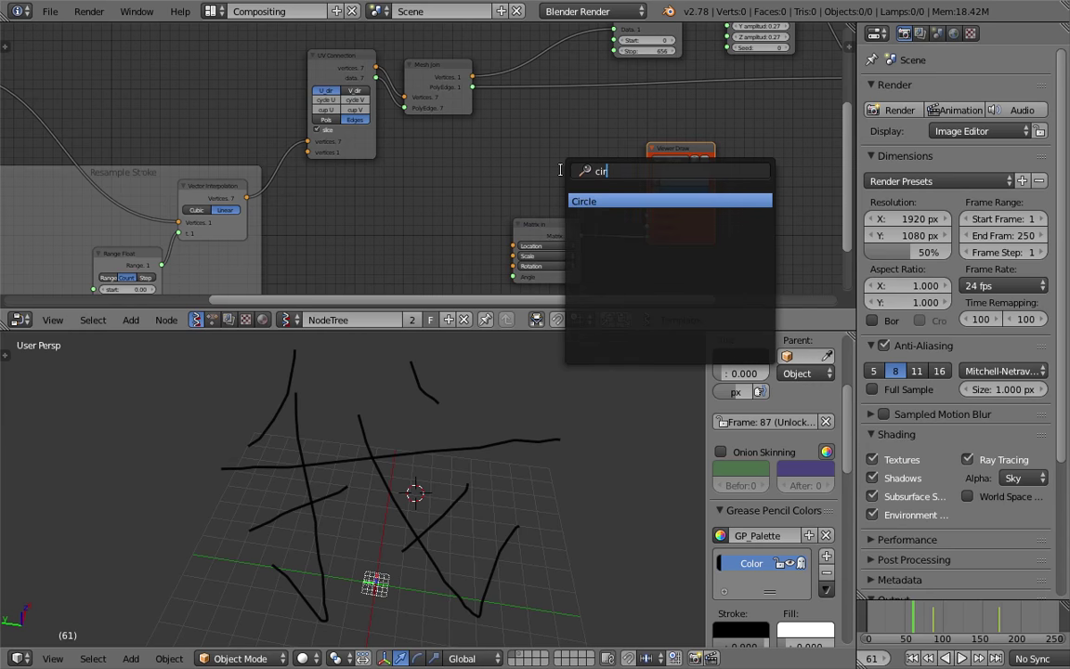
key("Return")
left_click(570, 128)
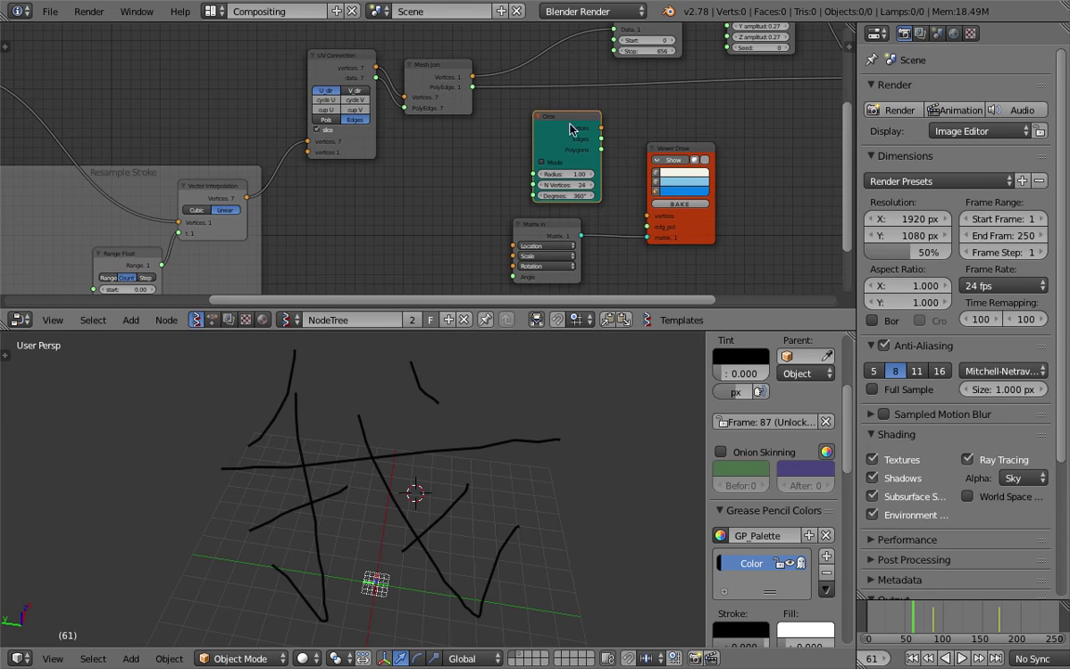
mouse_move(606, 133)
left_mouse_down()
mouse_move(647, 219)
mouse_move(607, 155)
mouse_move(629, 207)
mouse_move(647, 226)
left_mouse_up()
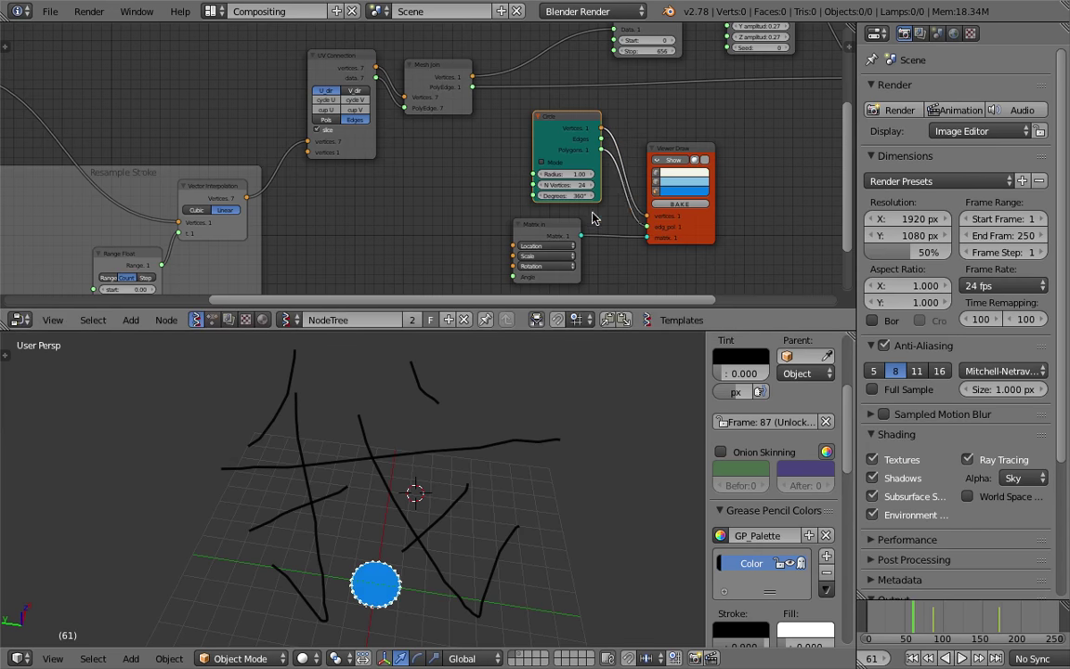
- Connect Mesh Join's Vertices output to Matrix In's Location input and save the blend file over itself
left_click_drag(472, 77, 483, 99)
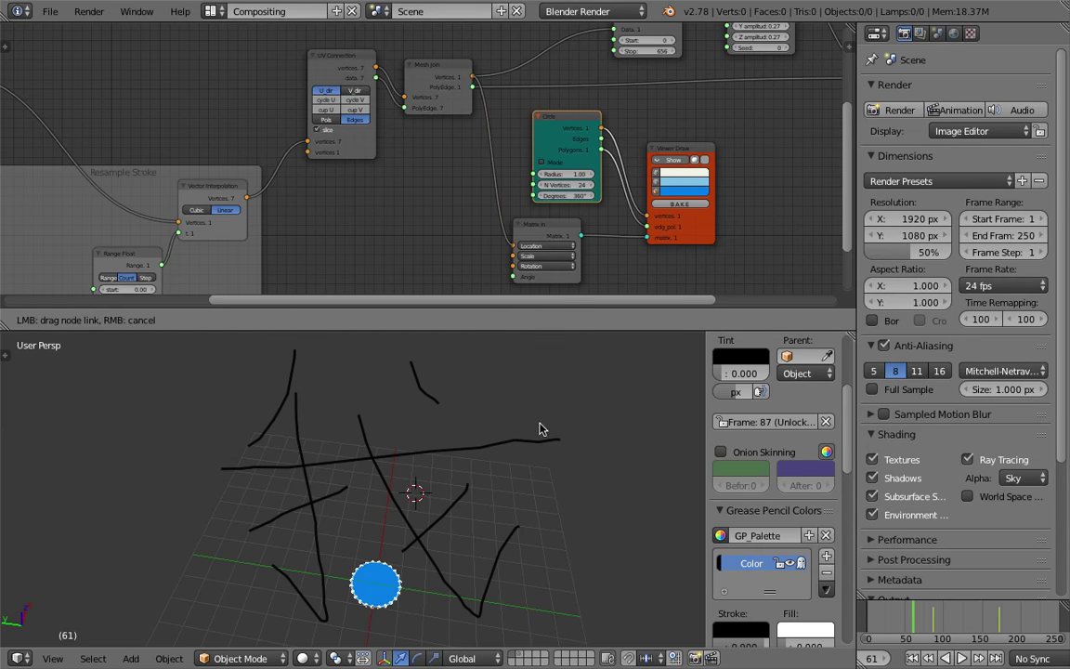
left_click_drag(538, 429, 514, 245)
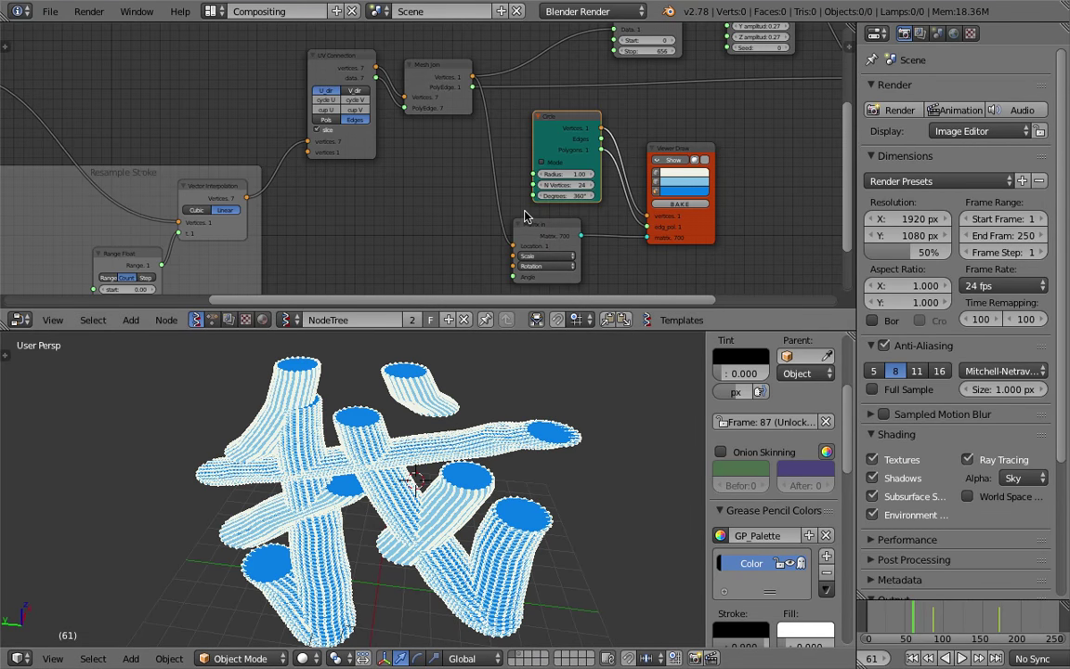
mouse_move(456, 375)
middle_mouse_down()
mouse_move(605, 351)
mouse_move(444, 408)
mouse_move(455, 382)
middle_mouse_up()
key("ctrl+s")
left_click(454, 484)
- Set the Circle node's radius to 0.02
scroll(427, 521, "up", 3)
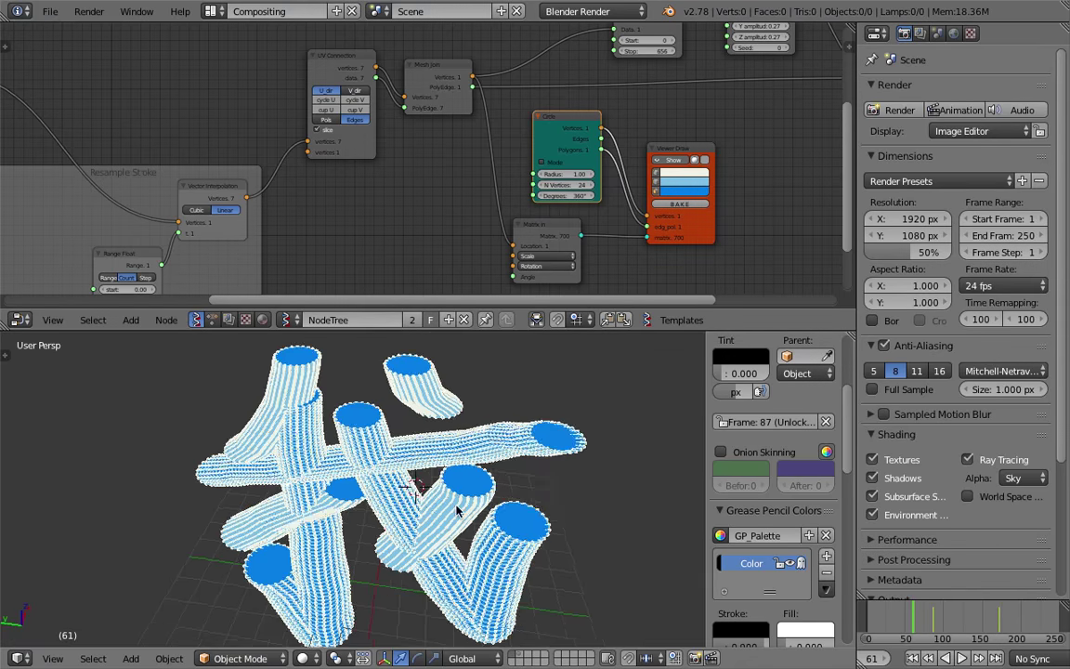
middle_click_drag(446, 493, 476, 548)
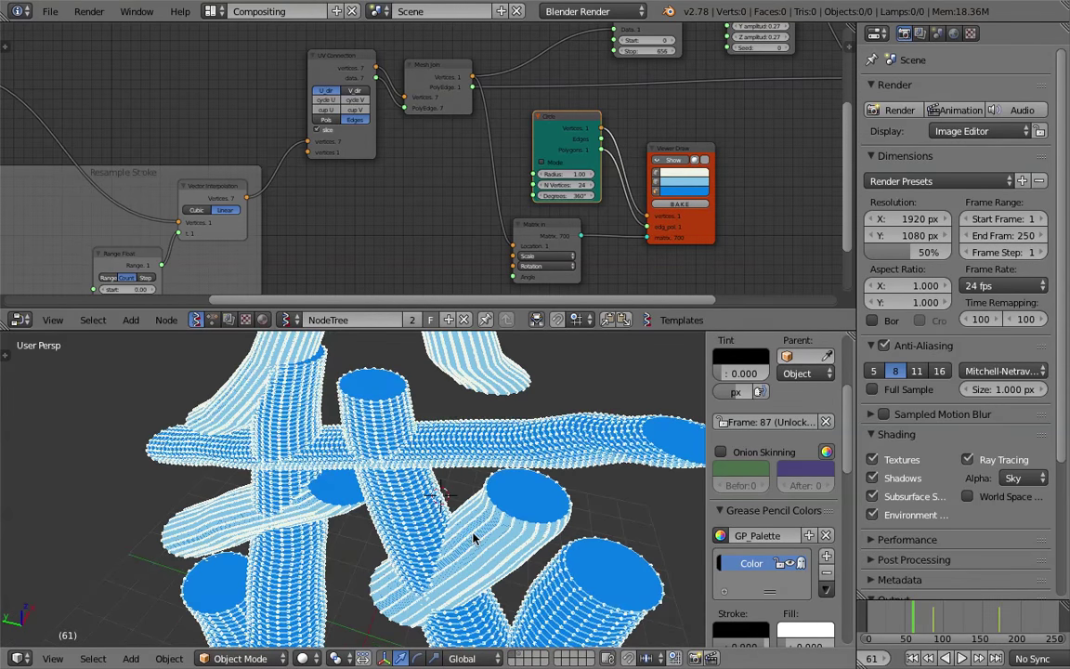
scroll(489, 231, "up", 1)
left_click(583, 176)
type("0.")
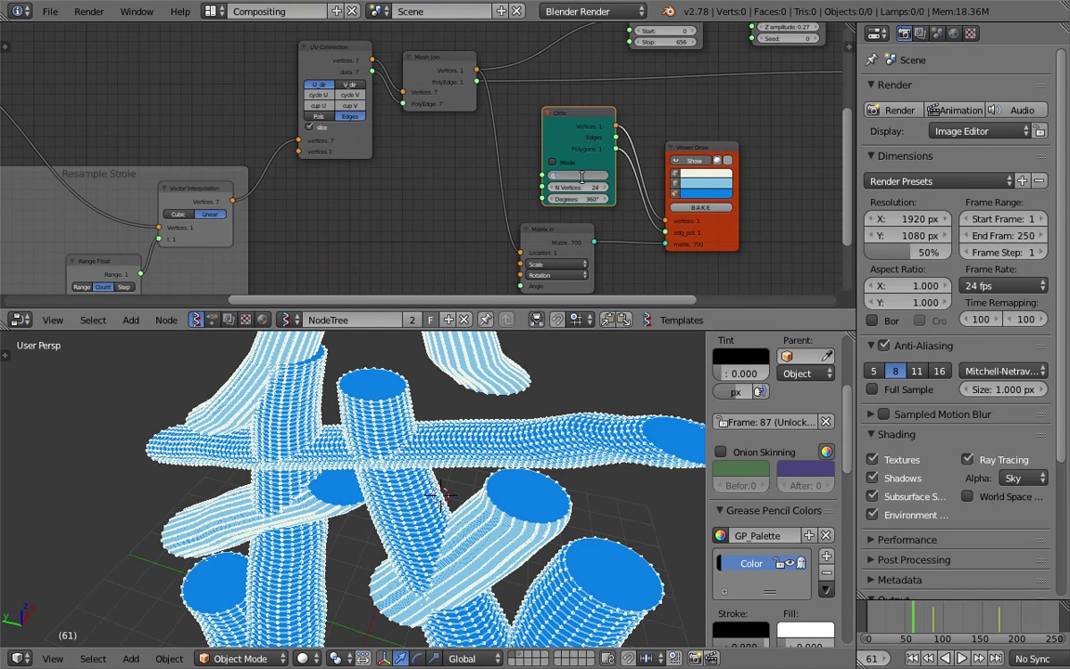
type("02")
key("Return")
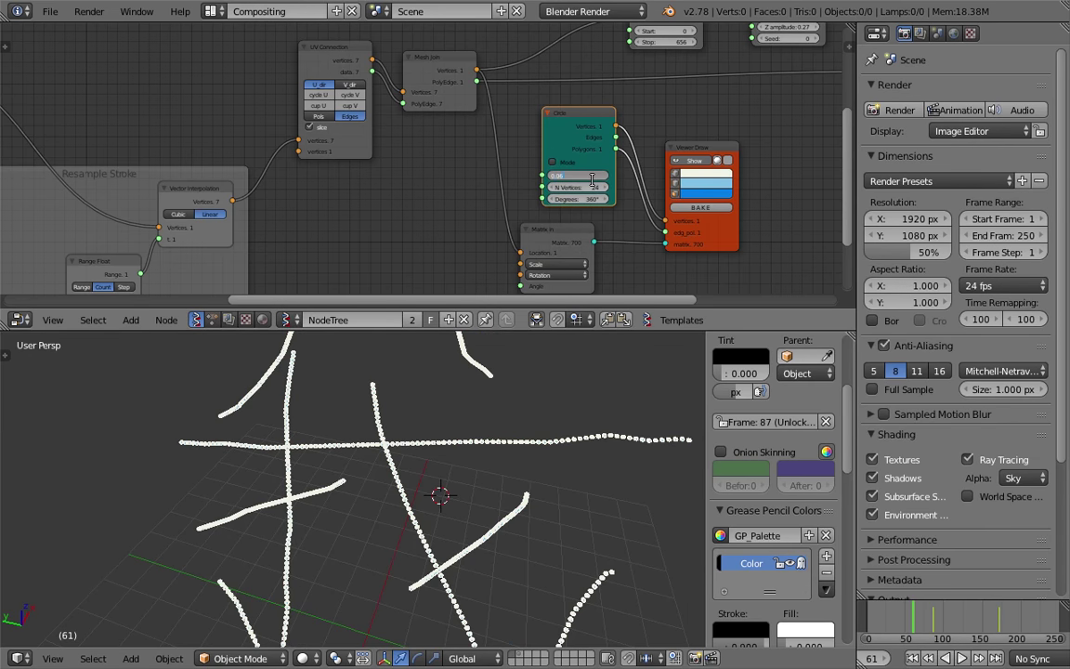
- Enable face display in the circles' Viewer Draw and set the Circle node's radius to 0.21
key("Return")
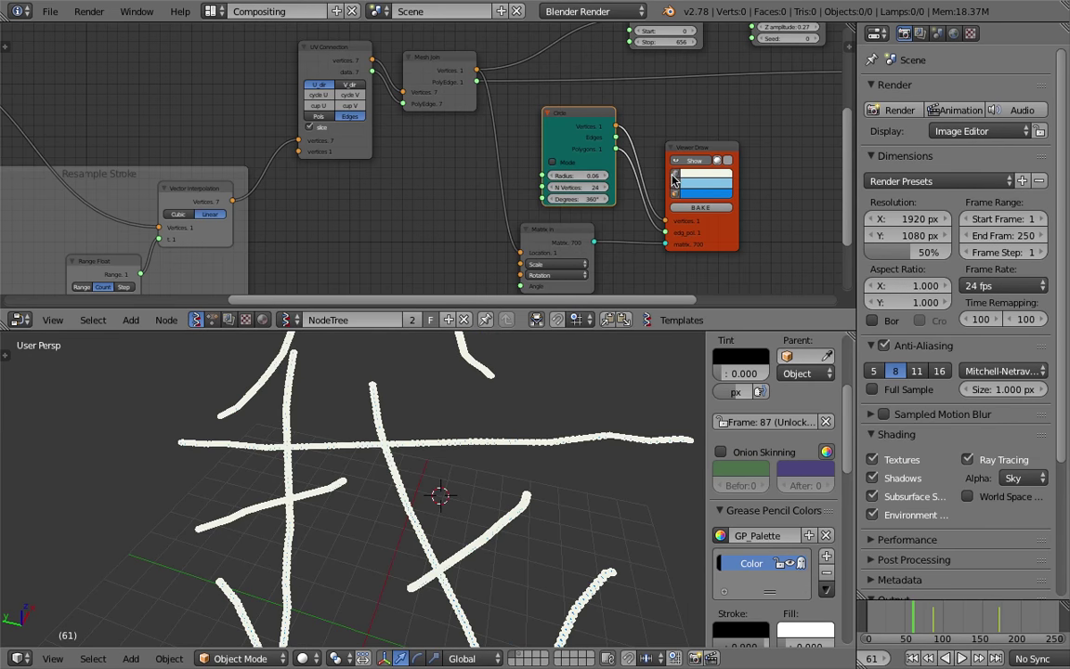
left_click(676, 177)
mouse_move(578, 176)
left_mouse_down()
mouse_move(636, 176)
mouse_move(604, 175)
left_mouse_up()
mouse_move(556, 432)
middle_mouse_down()
mouse_move(565, 424)
mouse_move(566, 435)
middle_mouse_up()
- Set the integer node feeding Range Float's count in the Resample Stroke frame to 50
mouse_move(70, 243)
middle_mouse_down()
mouse_move(282, 143)
mouse_move(418, 96)
middle_mouse_up()
middle_click_drag(246, 166, 252, 181)
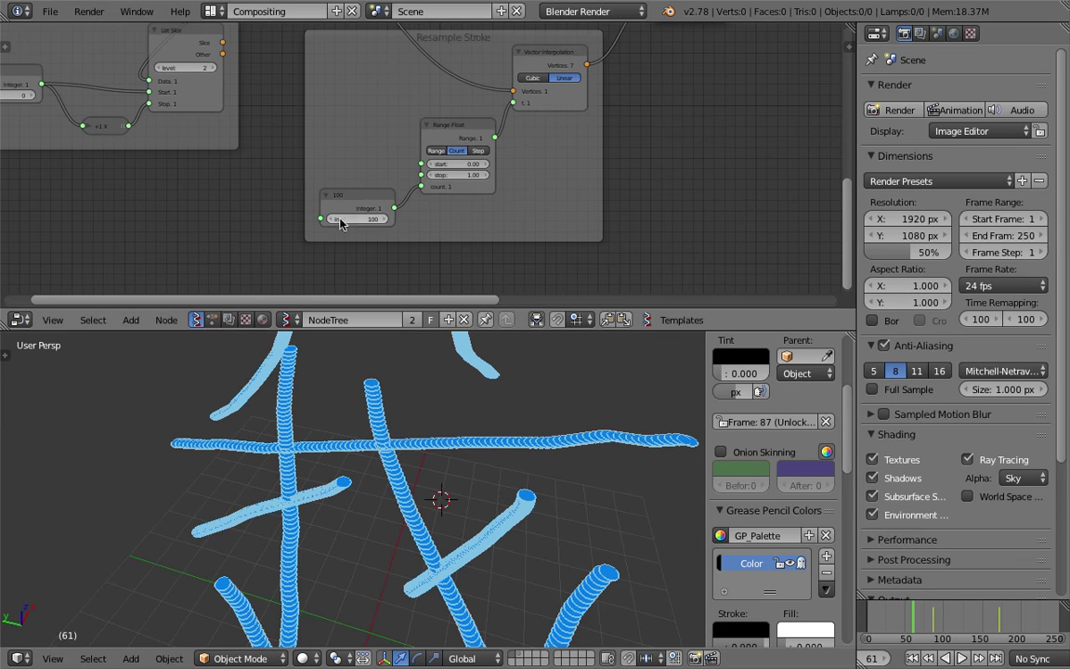
type("50")
key("Return")
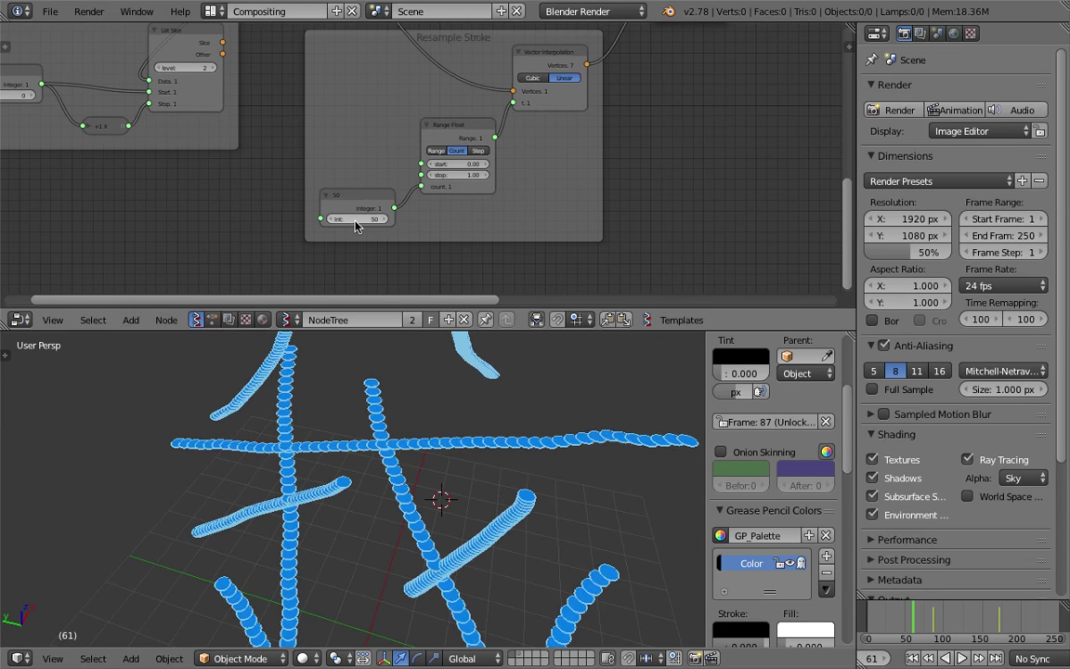
- Reduce the Circle node's number of vertices to 12, shifting the Matrix In node slightly
scroll(387, 214, "right", 10)
scroll(385, 223, "up", 3)
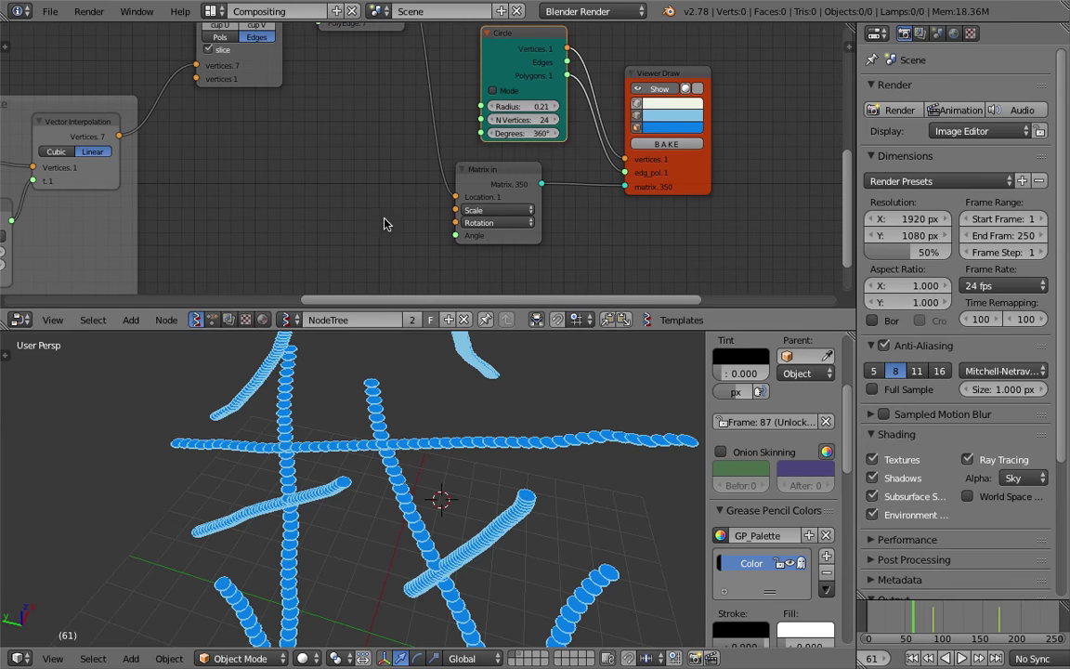
left_click_drag(513, 174, 537, 174)
middle_click_drag(538, 147, 501, 200)
scroll(500, 200, "up", 1)
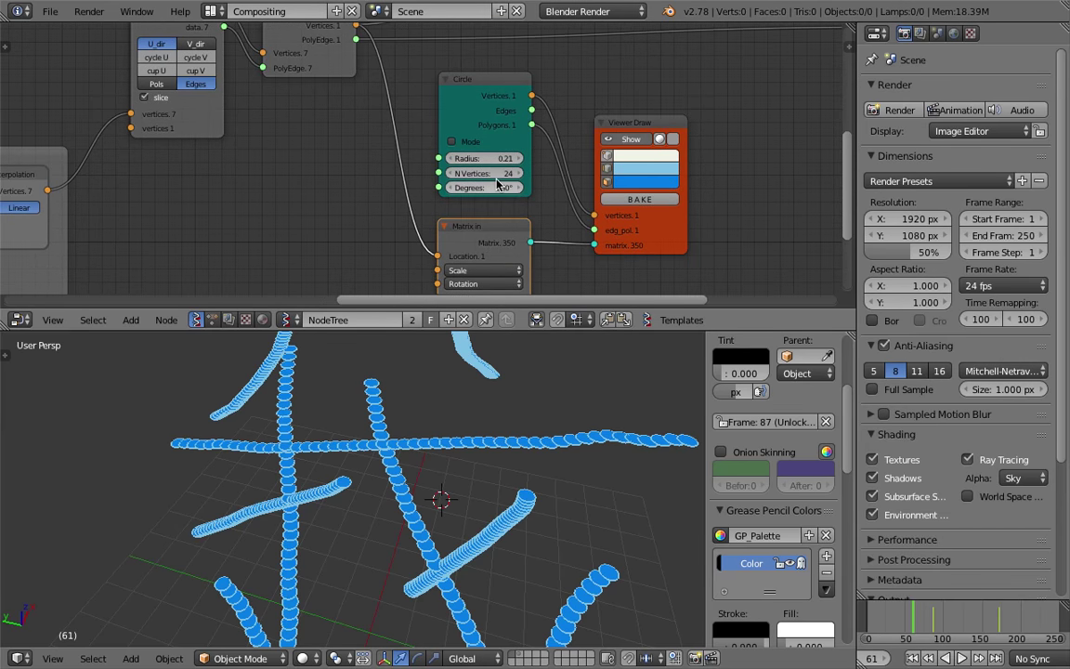
type("12")
key("Return")
- Spread out the Circle, Viewer Draw and Matrix In nodes to make room for new nodes before Matrix In
mouse_move(498, 160)
left_mouse_down()
mouse_move(548, 159)
mouse_move(500, 159)
left_mouse_up()
left_click_drag(502, 88, 522, 86)
left_click_drag(664, 122, 756, 126)
left_click_drag(512, 235, 574, 241)
middle_click_drag(261, 243, 298, 176)
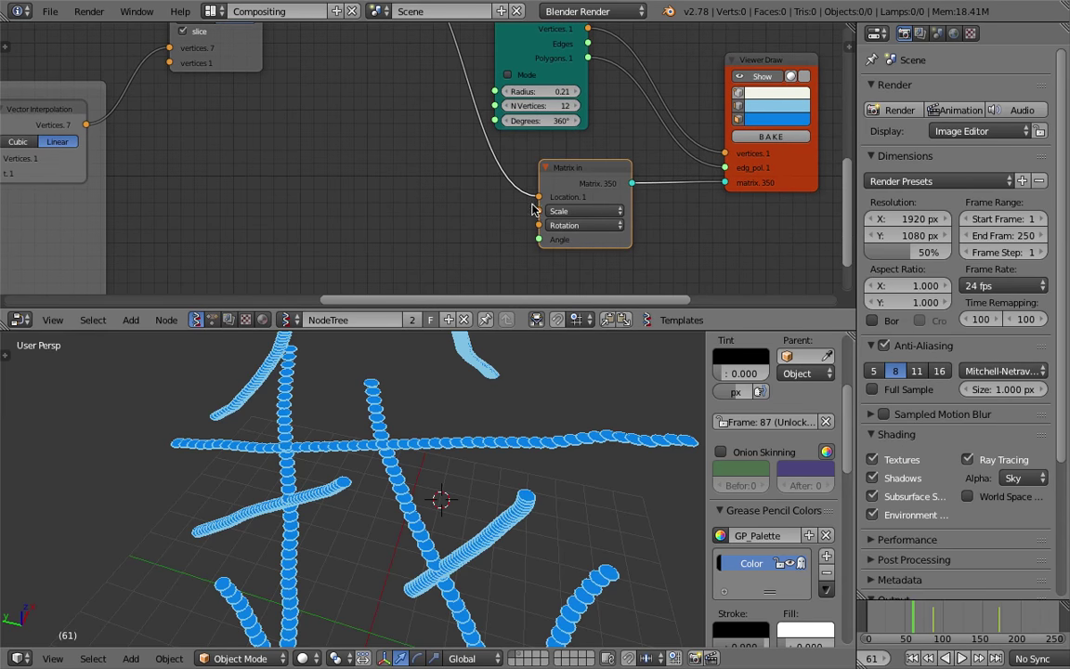
- Add a Random Num Gen node set to Float before Matrix In, and save the blend file over itself
key("shift+a")
left_click(353, 170)
type("random")
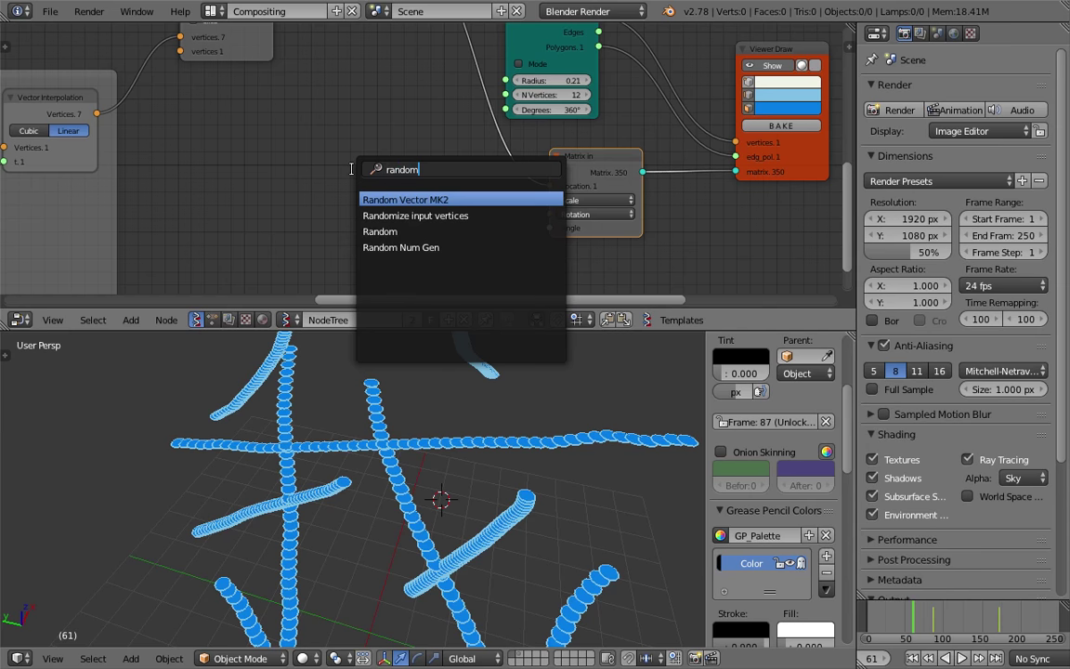
key("Down")
key("Down")
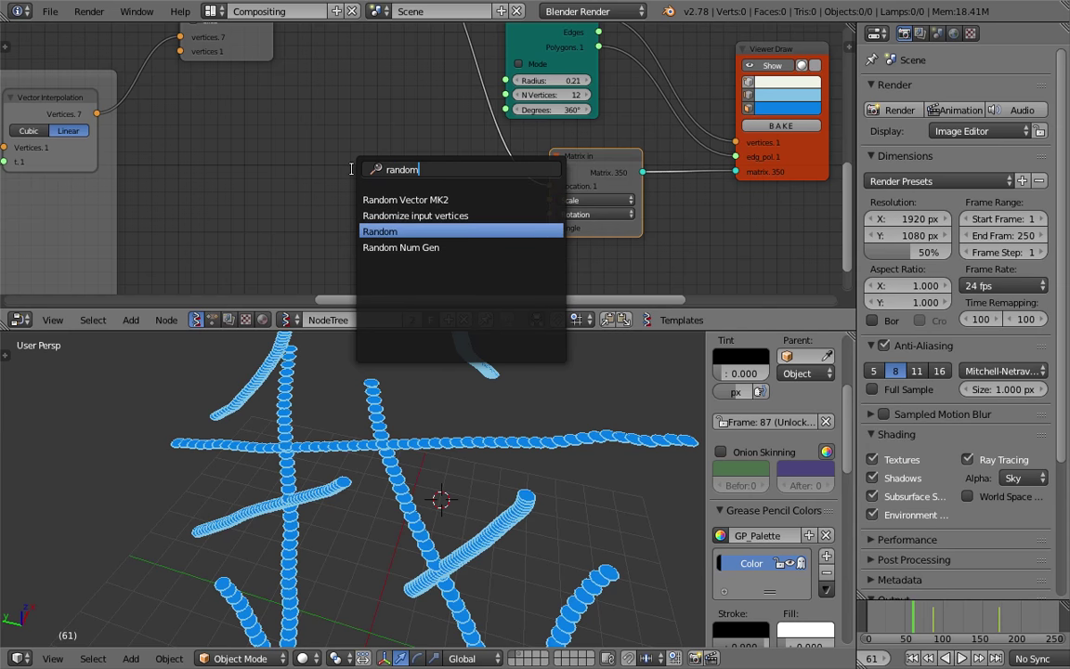
key("Down")
key("Return")
left_click(371, 161)
key("ctrl+s")
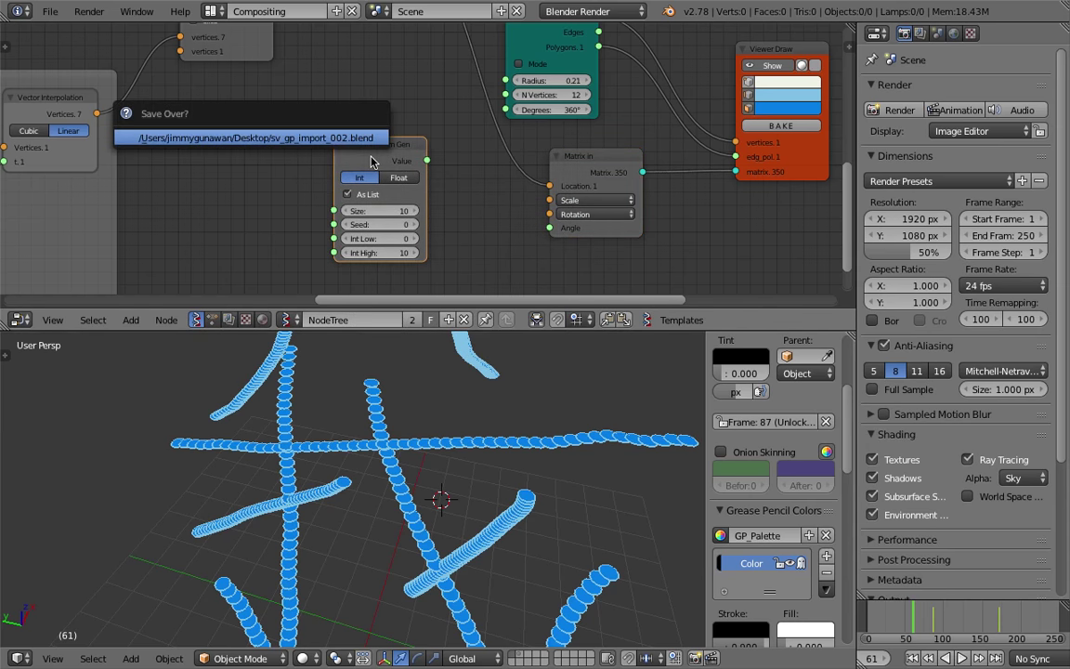
left_click(398, 177)
left_click_drag(427, 162, 435, 163)
left_click_drag(400, 148, 305, 144)
- Add a Vector In node, connect its Vectors to Matrix In's Scale, and feed Random Num Gen's Value into X, Y and Z
key("shift+a")
left_click(410, 154)
type("vec")
key("Down")
key("Return")
left_click(424, 178)
left_click_drag(471, 200, 550, 200)
left_click_drag(403, 213, 405, 229)
mouse_move(331, 156)
left_mouse_down()
mouse_move(367, 225)
mouse_move(405, 243)
left_mouse_up()
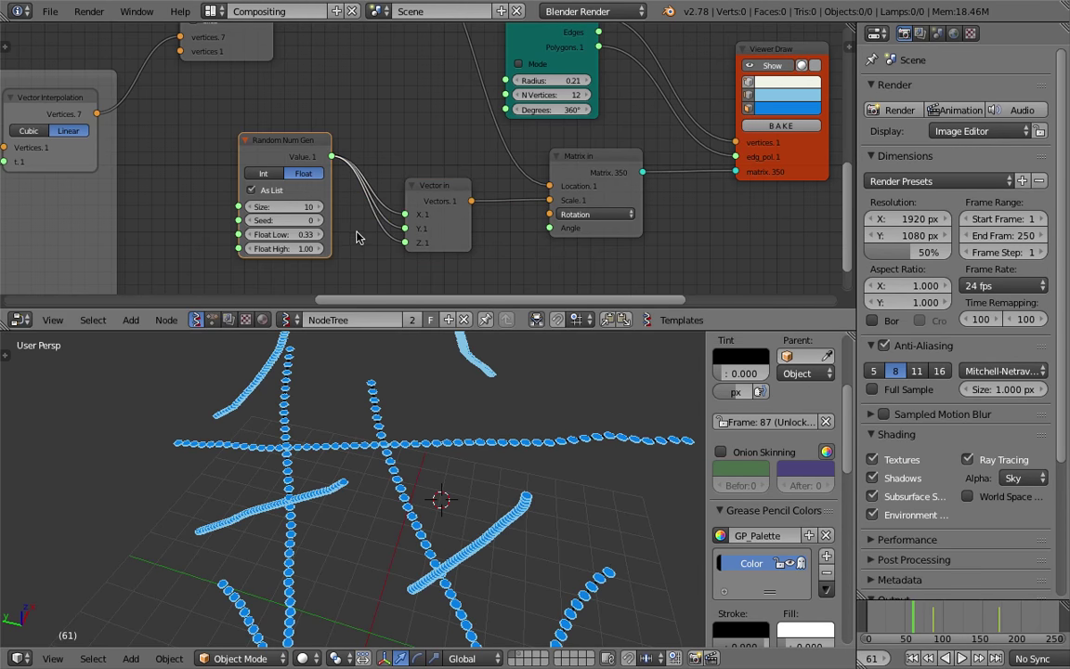
- Set Random Num Gen's size to 362, seed to 27, Float Low to 0.63 and Float High to 1.36
mouse_move(288, 221)
left_mouse_down()
mouse_move(315, 221)
mouse_move(300, 207)
mouse_move(392, 206)
mouse_move(290, 234)
mouse_move(317, 234)
mouse_move(300, 248)
left_mouse_up()
middle_click_drag(478, 490, 480, 513)
scroll(474, 504, "down", 3)
scroll(455, 475, "up", 1)
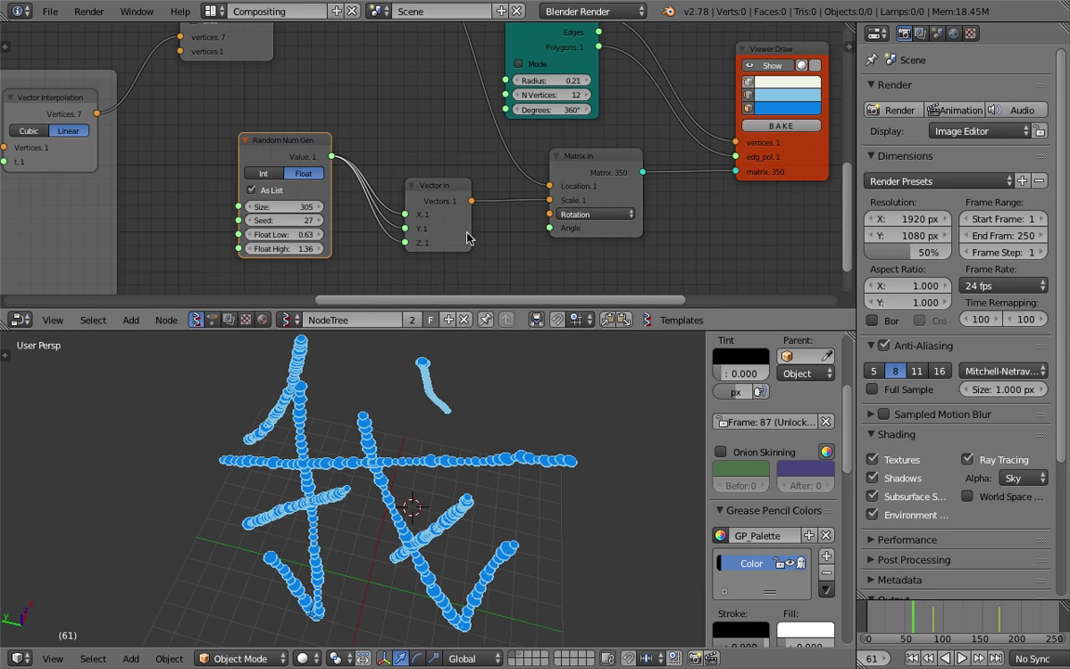
left_click_drag(428, 191, 426, 176)
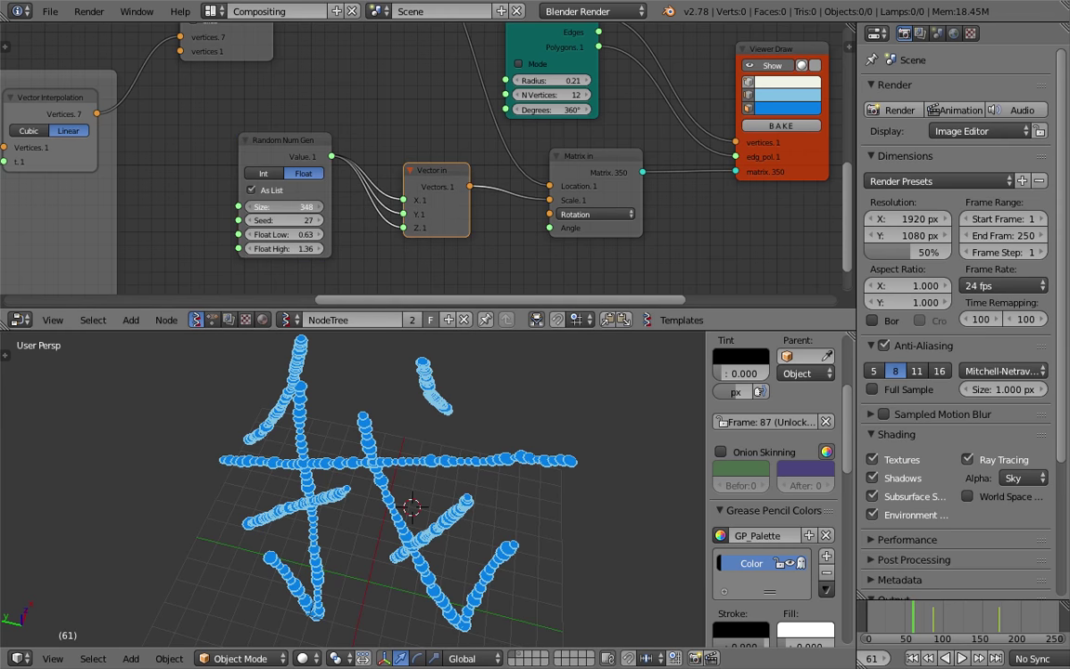
left_click_drag(287, 206, 289, 206)
- Move the Vector In and Random Num Gen nodes clear of Matrix In, and save the blend file over itself
left_click_drag(426, 177, 420, 124)
left_click(294, 142)
key("ctrl+s")
left_click(295, 144)
left_click_drag(290, 143, 270, 112)
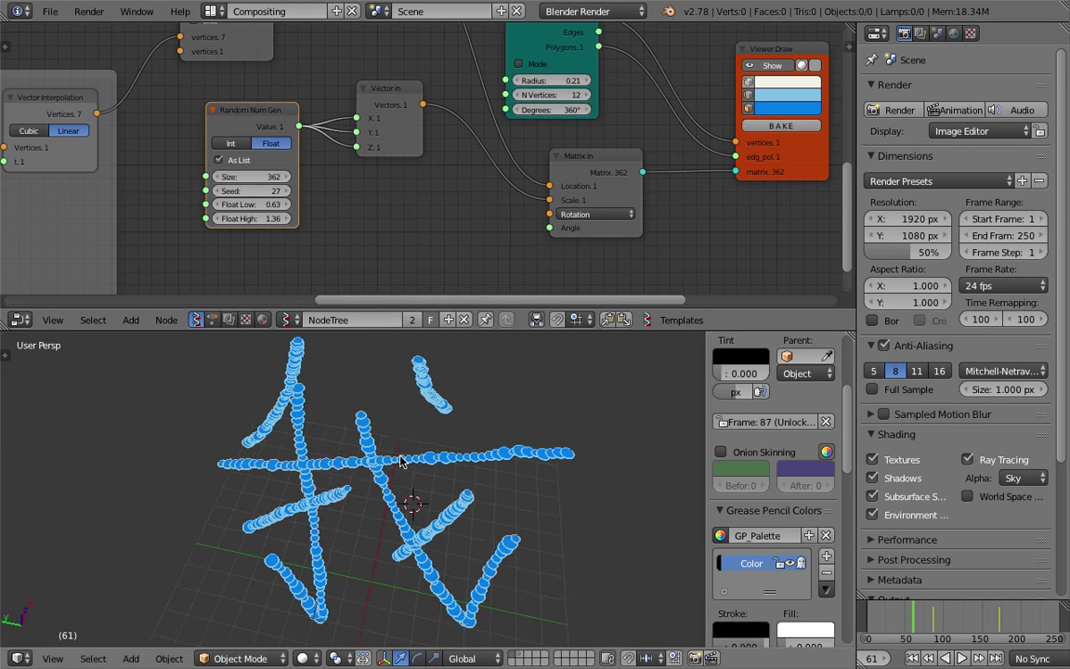
key("ctrl+s")
- Move the Circle node and its Viewer Draw farther from Mesh Join to open space between them
middle_click_drag(561, 196, 474, 312)
left_click_drag(470, 131, 493, 115)
left_click_drag(703, 174, 757, 172)
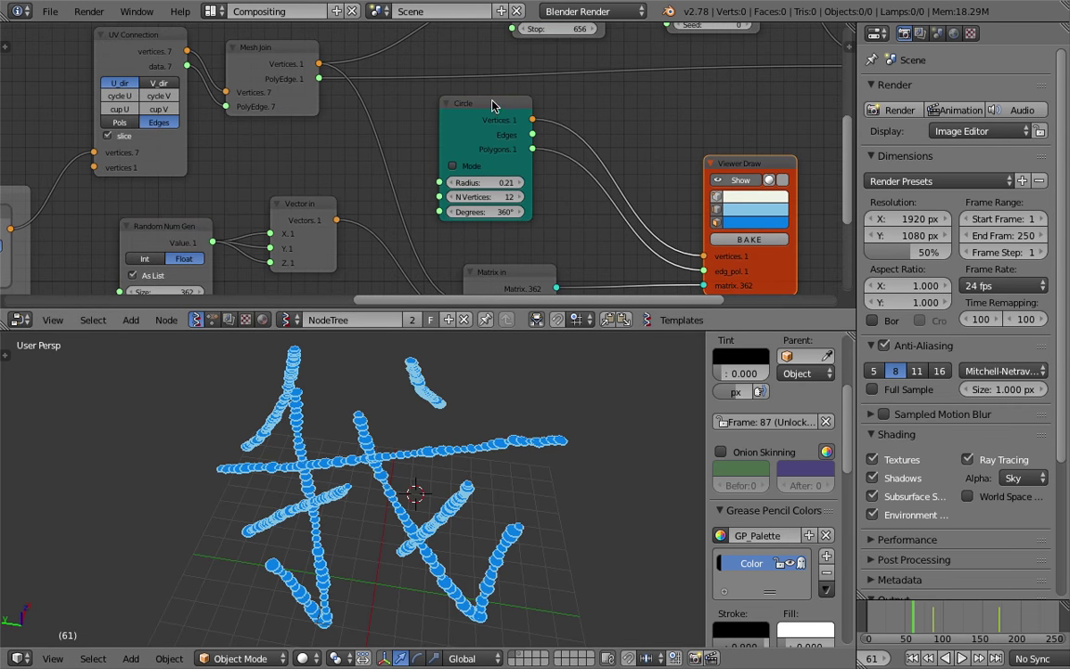
left_click_drag(493, 106, 580, 125)
- Insert a Randomize input vertices node into the link from Mesh Join's Vertices to Matrix In's Location
middle_click_drag(449, 124, 460, 141)
key("shift+a")
left_click(459, 141)
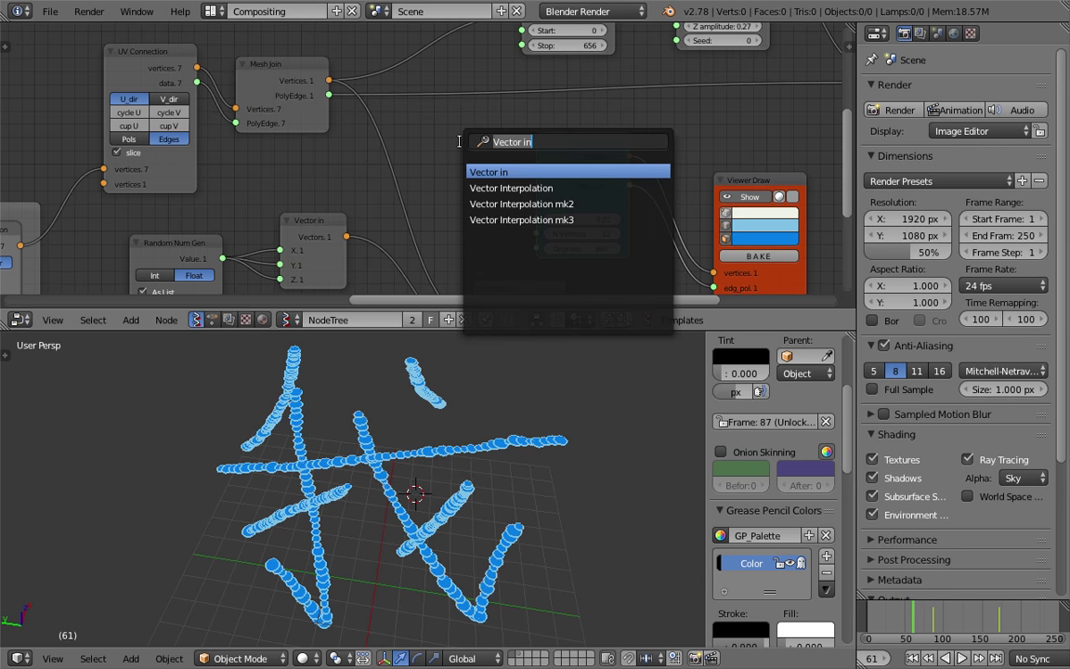
type("random")
key("Down")
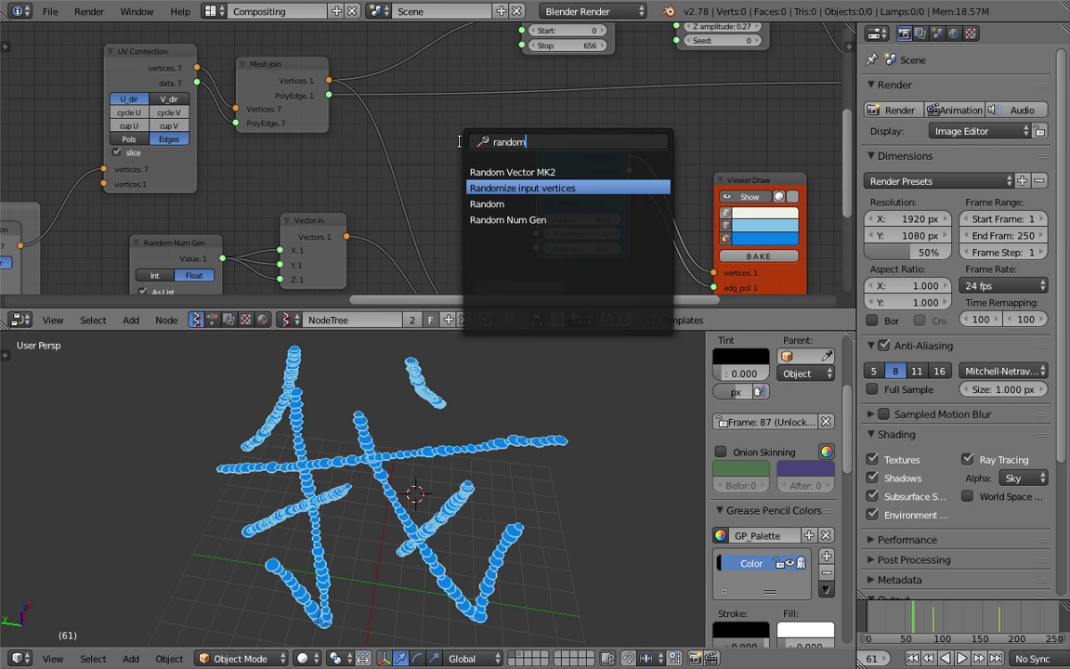
key("Return")
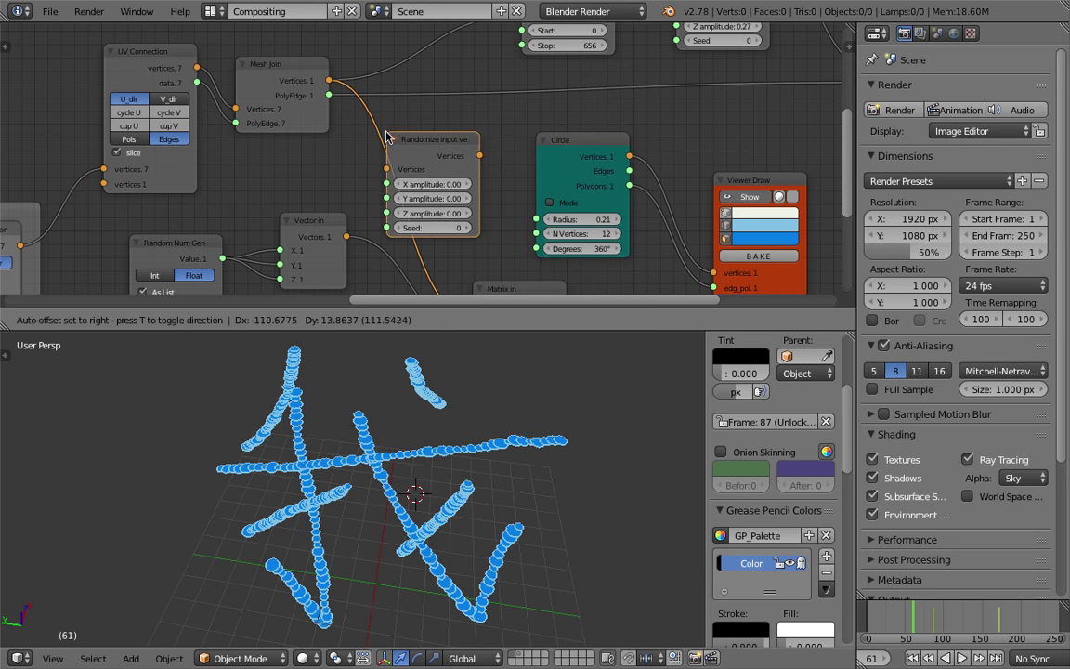
left_click(396, 148)
- Set the new Randomize input vertices node's X, Y and Z amplitudes to 0.15 and its seed to 92
mouse_move(431, 184)
left_mouse_down()
mouse_move(440, 214)
mouse_move(462, 213)
mouse_move(443, 209)
mouse_move(449, 228)
mouse_move(475, 228)
left_mouse_up()
middle_click_drag(540, 492, 536, 534)
mouse_move(525, 231)
middle_mouse_down()
mouse_move(468, 94)
mouse_move(466, 117)
middle_mouse_up()
- Jump to frame 206 on the timeline to apply the circles to the character drawn there
left_click(1025, 631)
scroll(469, 490, "down", 2)
middle_click_drag(516, 498, 463, 480)
scroll(466, 459, "up", 2)
middle_click_drag(474, 203, 465, 242)
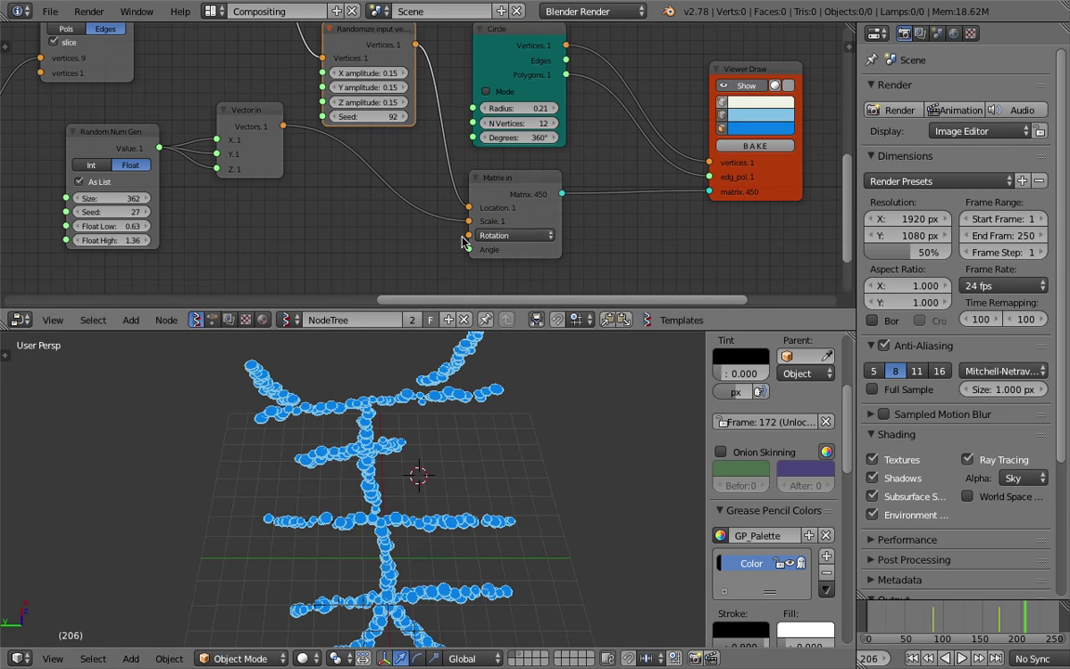
- Shift the Matrix In node slightly toward the Viewer Draw to free space before its Rotation input
left_click_drag(525, 188, 537, 182)
middle_click_drag(537, 182, 547, 141)
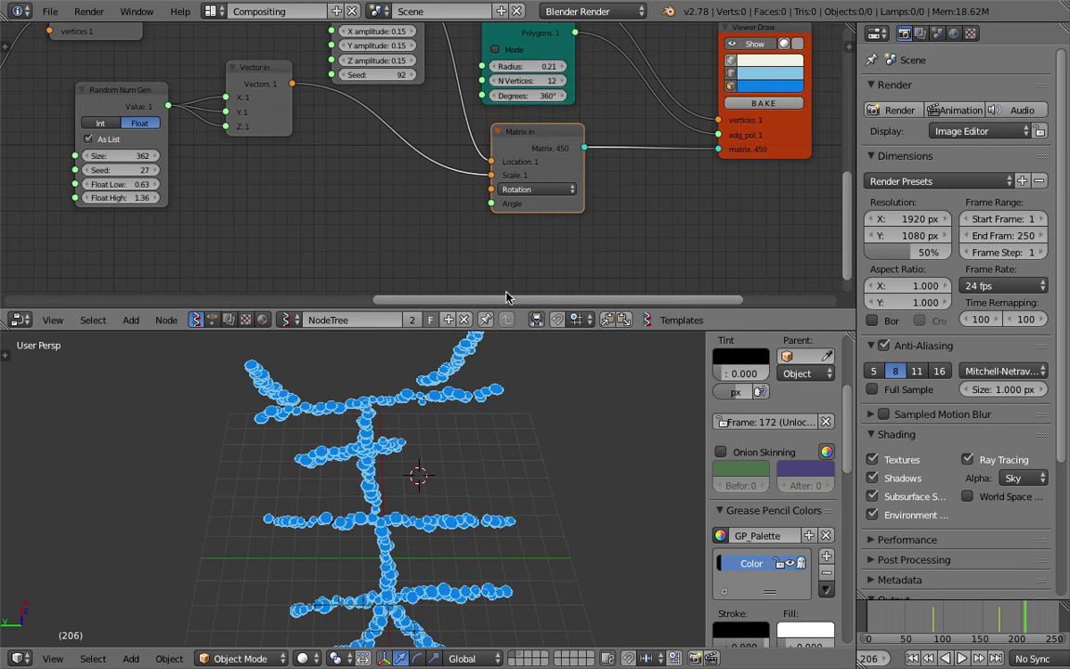
mouse_move(530, 396)
middle_mouse_down()
mouse_move(516, 502)
mouse_move(460, 476)
mouse_move(554, 401)
mouse_move(430, 375)
mouse_move(316, 455)
mouse_move(281, 465)
mouse_move(285, 428)
mouse_move(547, 430)
mouse_move(547, 415)
mouse_move(482, 551)
mouse_move(527, 501)
mouse_move(468, 442)
mouse_move(499, 463)
mouse_move(401, 522)
mouse_move(342, 533)
mouse_move(234, 465)
mouse_move(221, 443)
mouse_move(184, 482)
mouse_move(406, 478)
mouse_move(499, 444)
mouse_move(549, 449)
middle_mouse_up()
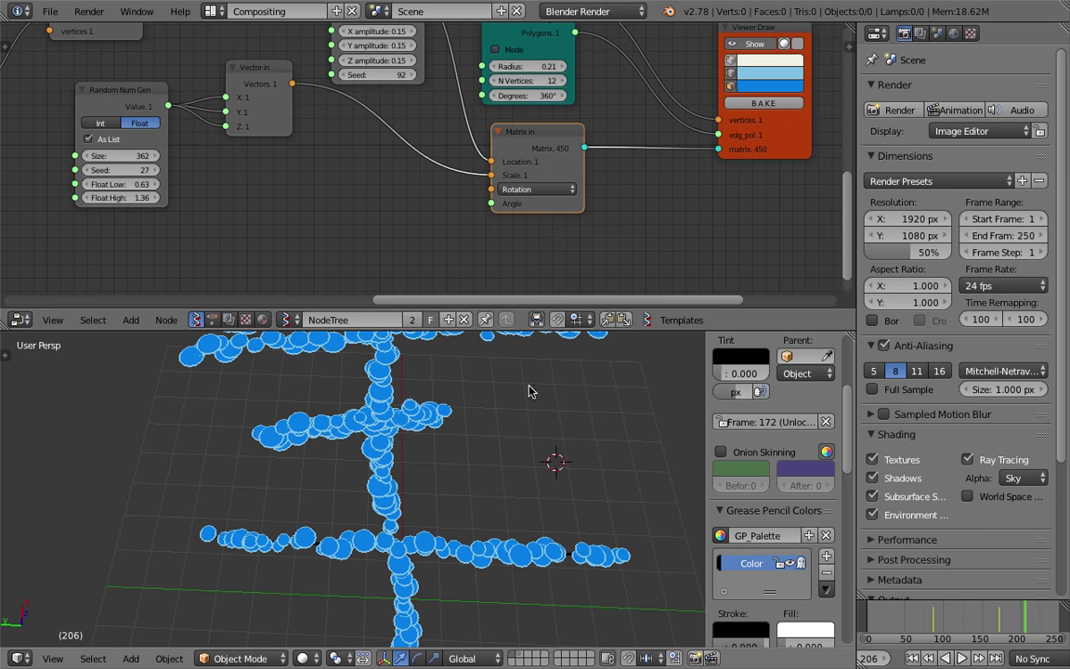
left_click_drag(533, 153, 546, 156)
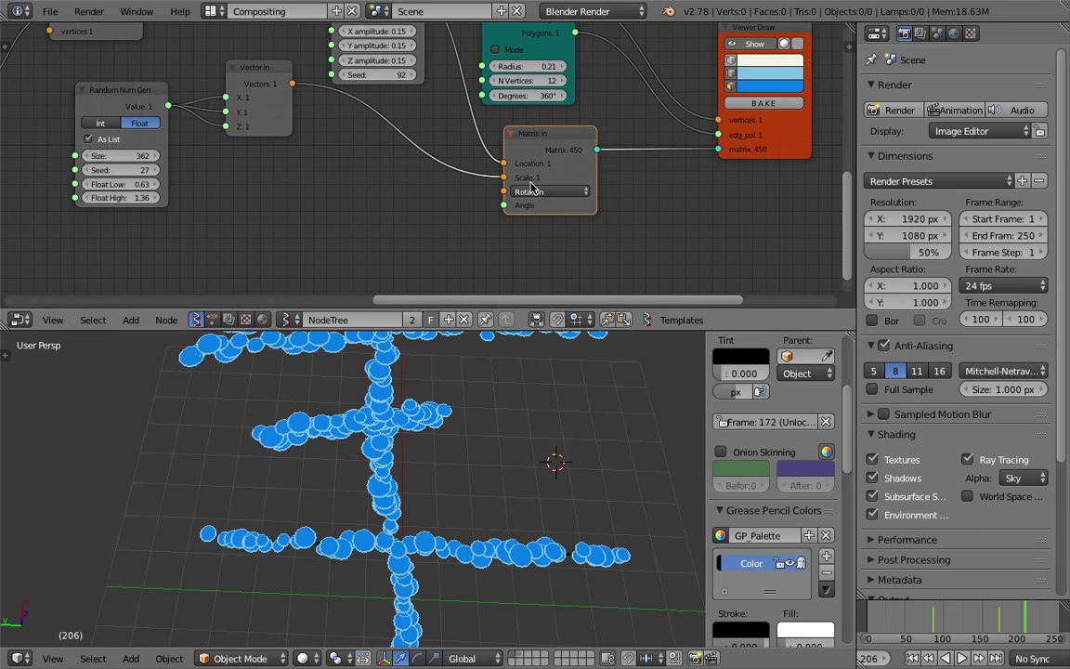
- Add a Random Vector MK2 node, connect its Random output to Matrix In's Rotation, and set its count to 135
middle_click_drag(220, 136, 232, 141)
key("space")
type("random")
key("Down")
key("Up")
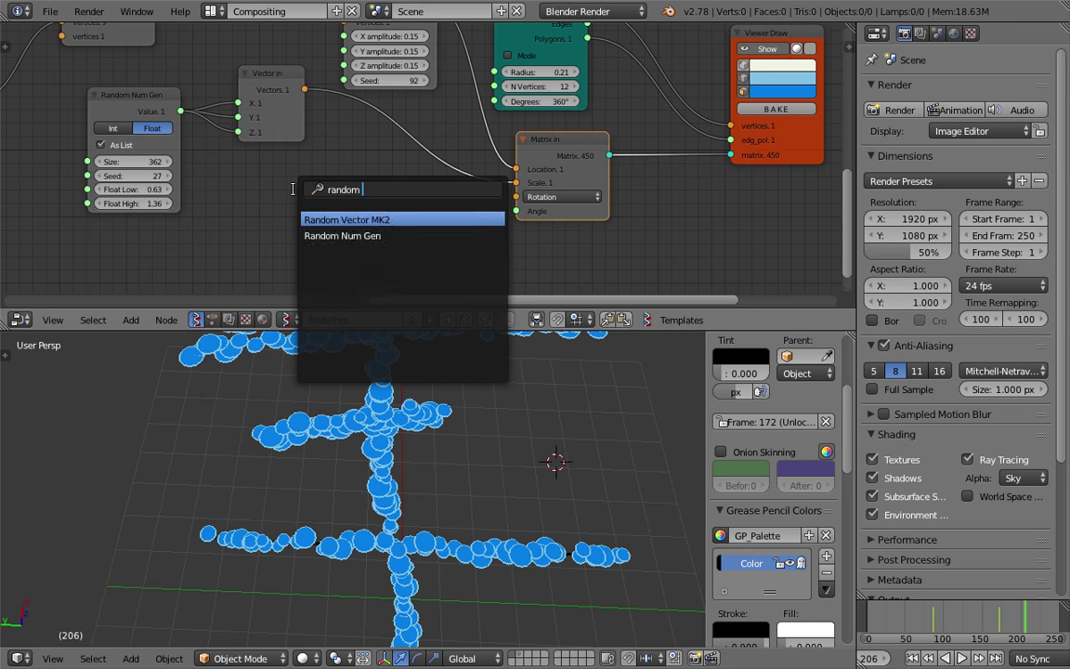
key("Return")
left_click_drag(387, 212, 517, 197)
left_click_drag(345, 224, 399, 225)
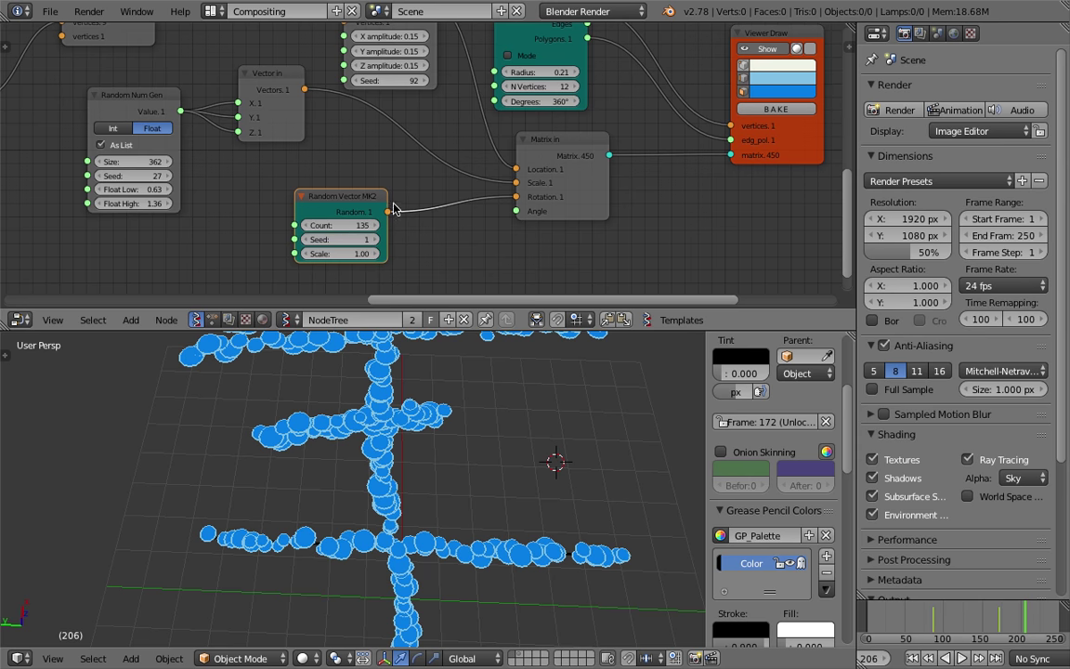
left_click_drag(344, 196, 285, 163)
- Duplicate the Random Num Gen node and set the copy's Float Low to -180 and Float High to 180
left_click(125, 94)
key("shift+d")
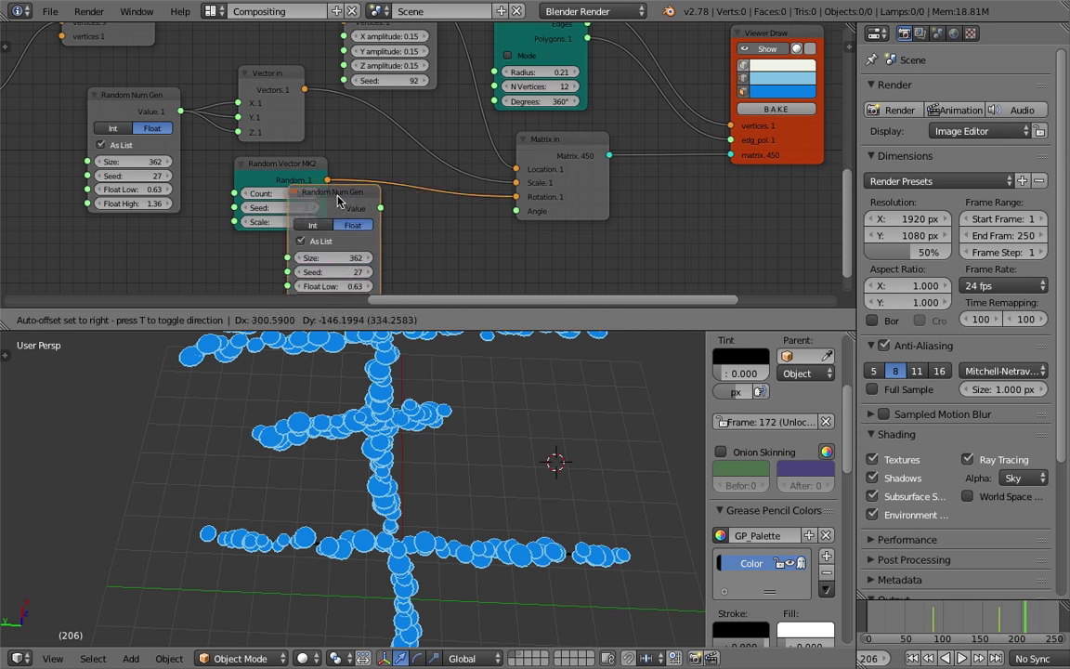
left_click(419, 200)
scroll(419, 200, "down", 1)
left_click(427, 234)
type("1")
key("Tab")
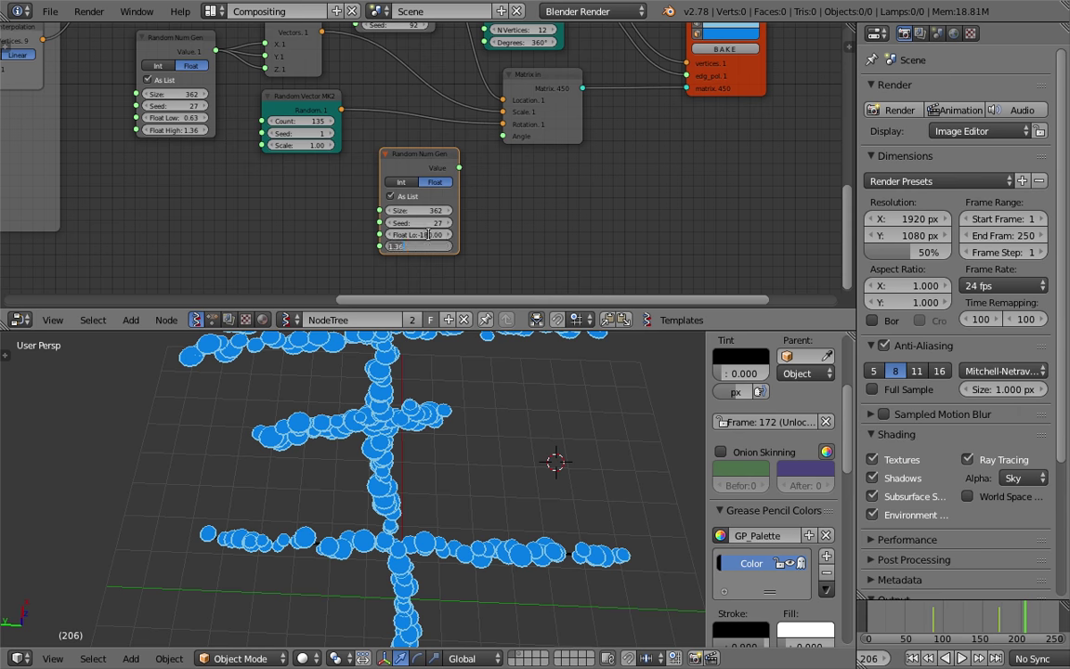
type("180")
key("Return")
- Connect the duplicated Random Num Gen's Value output to Matrix In's Angle and increase its size
scroll(460, 172, "up", 1)
left_click_drag(459, 167, 503, 136)
left_click(416, 224)
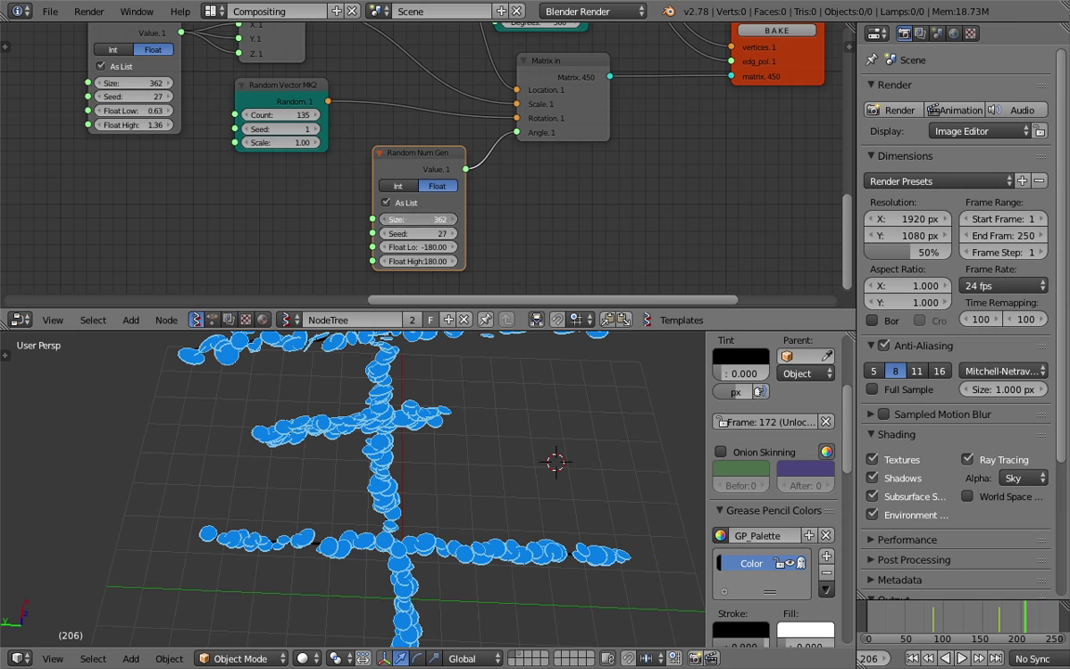
left_click_drag(462, 251, 483, 251)
scroll(477, 472, "down", 2)
left_click_drag(424, 221, 455, 221)
scroll(480, 532, "down", 2)
scroll(458, 481, "up", 1)
mouse_move(457, 480)
middle_mouse_down()
mouse_move(454, 454)
mouse_move(453, 461)
middle_mouse_up()
- Save the blend file over itself and move the Circle node closer to its Viewer Draw
middle_click_drag(621, 139, 586, 251)
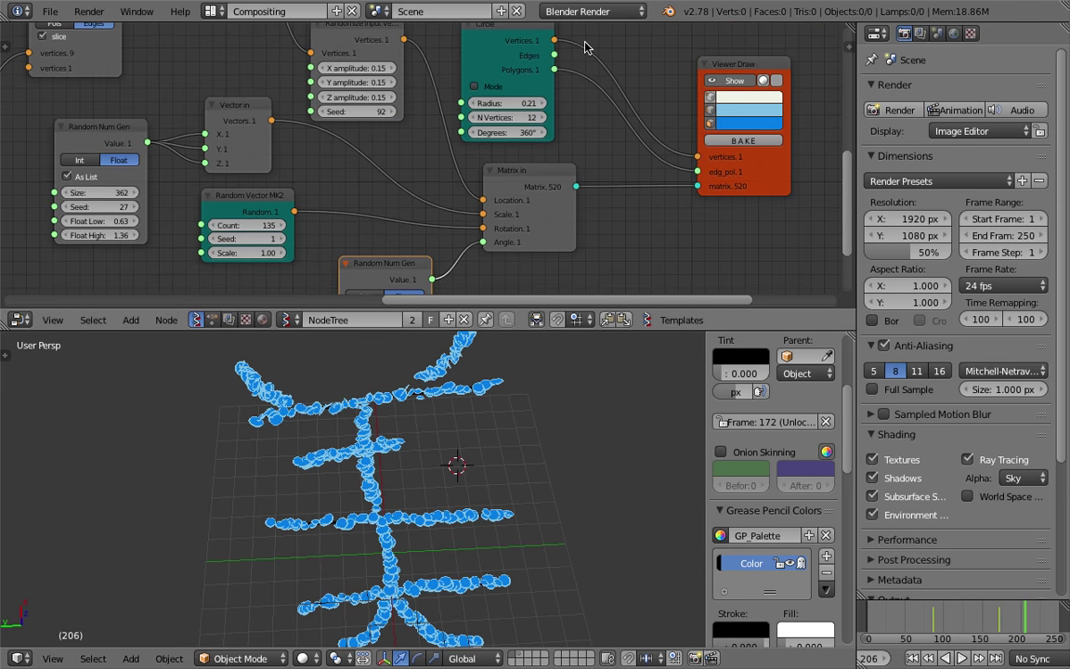
middle_click_drag(578, 93, 577, 165)
key("ctrl+s")
left_click(565, 181)
left_click_drag(526, 97, 560, 89)
middle_click_drag(465, 94, 497, 154)
middle_click_drag(395, 159, 368, 211)
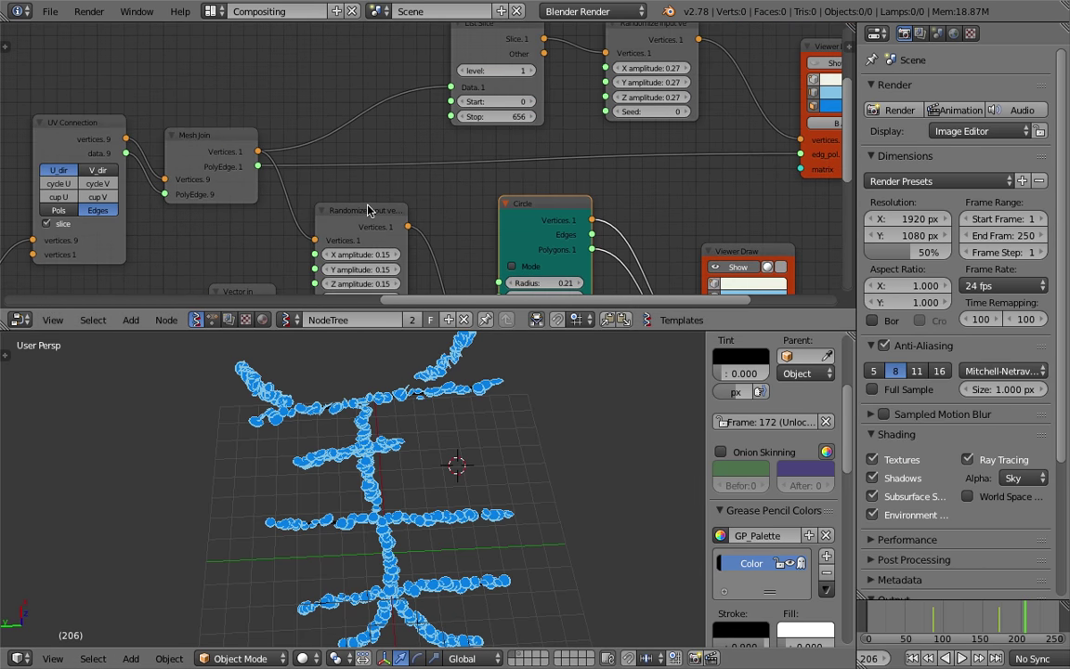
- Move the List Slice node closer to Mesh Join and save the blend file over itself
scroll(424, 159, "down", 1)
middle_click_drag(424, 158, 401, 167)
left_click_drag(459, 65, 363, 59)
key("ctrl+s")
left_click(409, 68)
- Connect List Slice's Slice output to the 0.15-amplitude Randomize input vertices node's Vertices input, and save the blend file
middle_click_drag(404, 189, 447, 170)
left_click_drag(395, 195, 421, 194)
middle_click_drag(278, 121, 348, 122)
left_click_drag(530, 64, 442, 217)
key("ctrl+s")
left_click(489, 148)
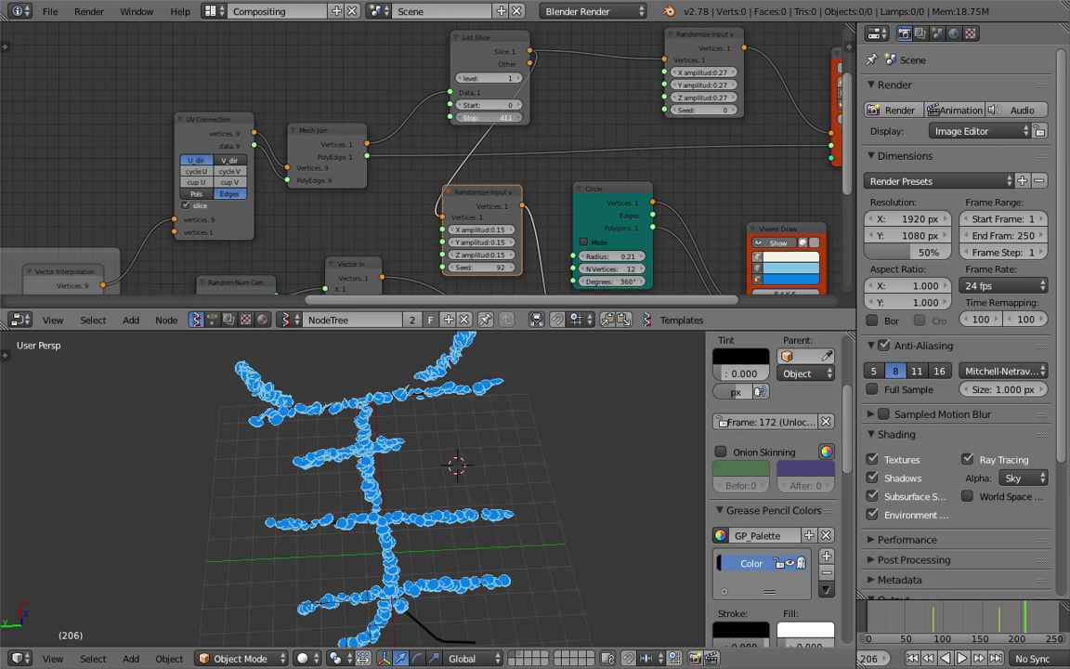
- Lower List Slice's Stop value and raise it again to grow the circles progressively along the character strokes
mouse_move(493, 118)
left_mouse_down()
mouse_move(431, 117)
mouse_move(502, 117)
left_mouse_up()
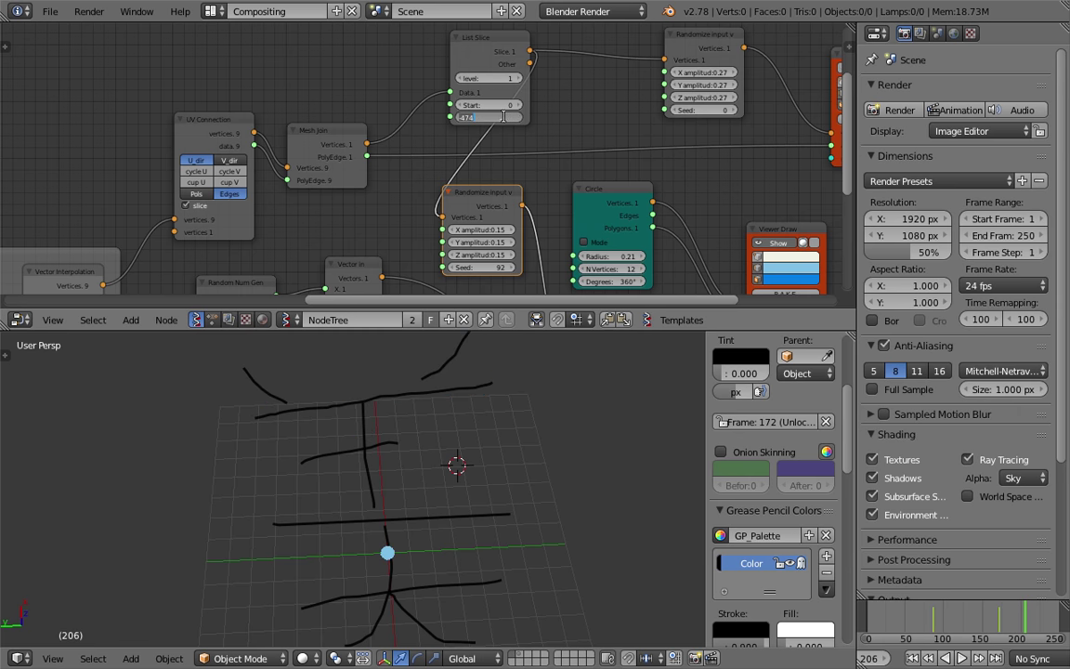
key("Return")
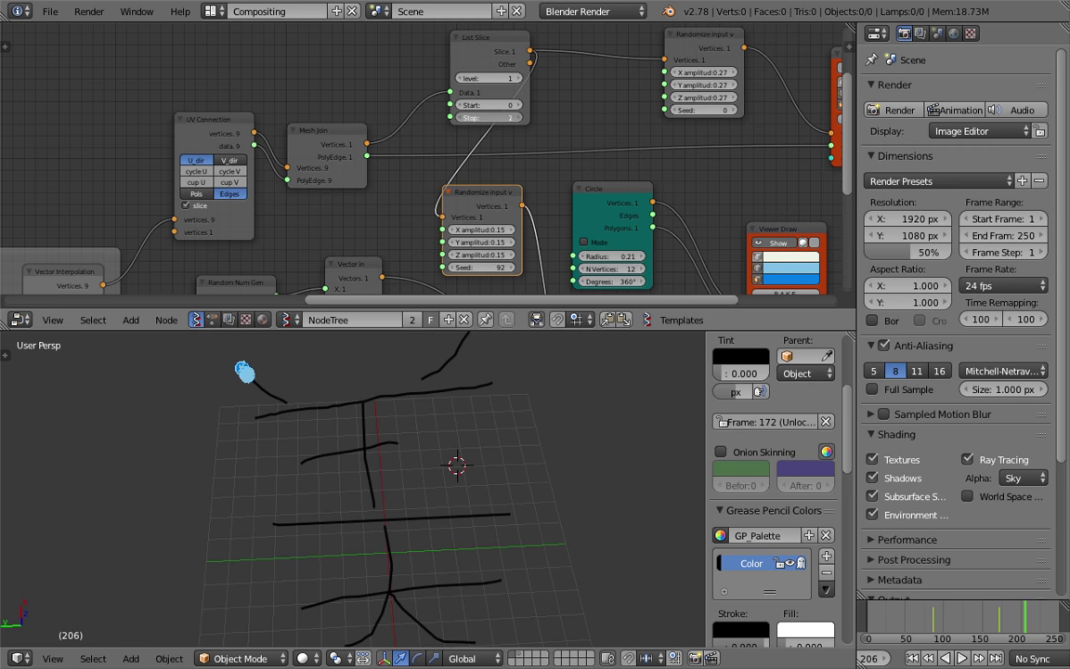
mouse_move(492, 118)
left_mouse_down()
mouse_move(541, 118)
mouse_move(485, 118)
left_mouse_up()
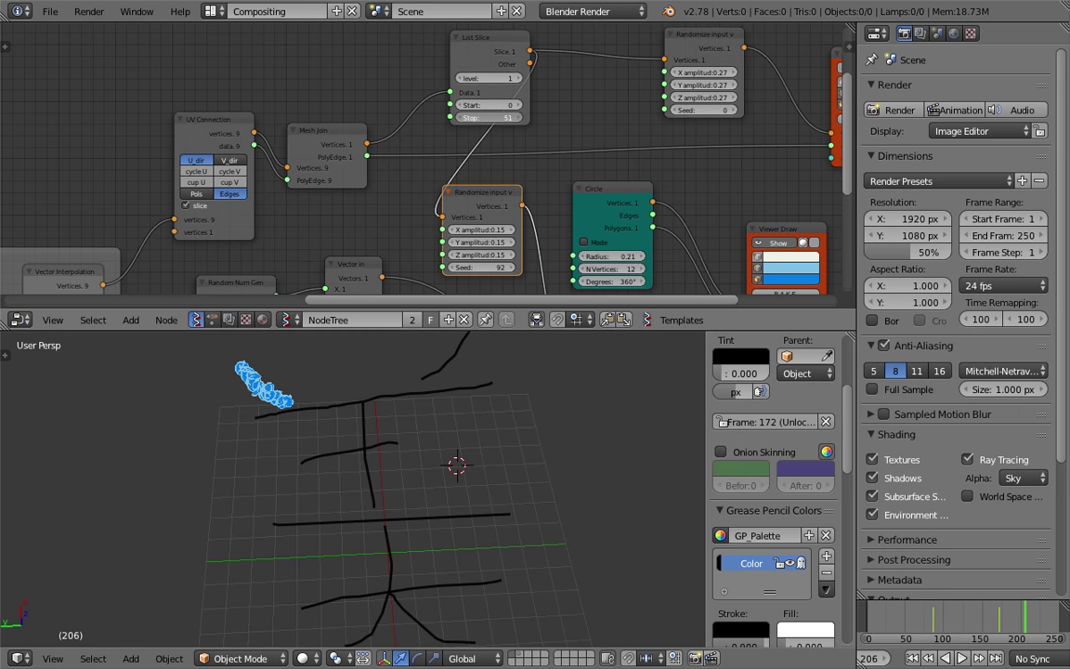
left_click_drag(485, 117, 509, 117)
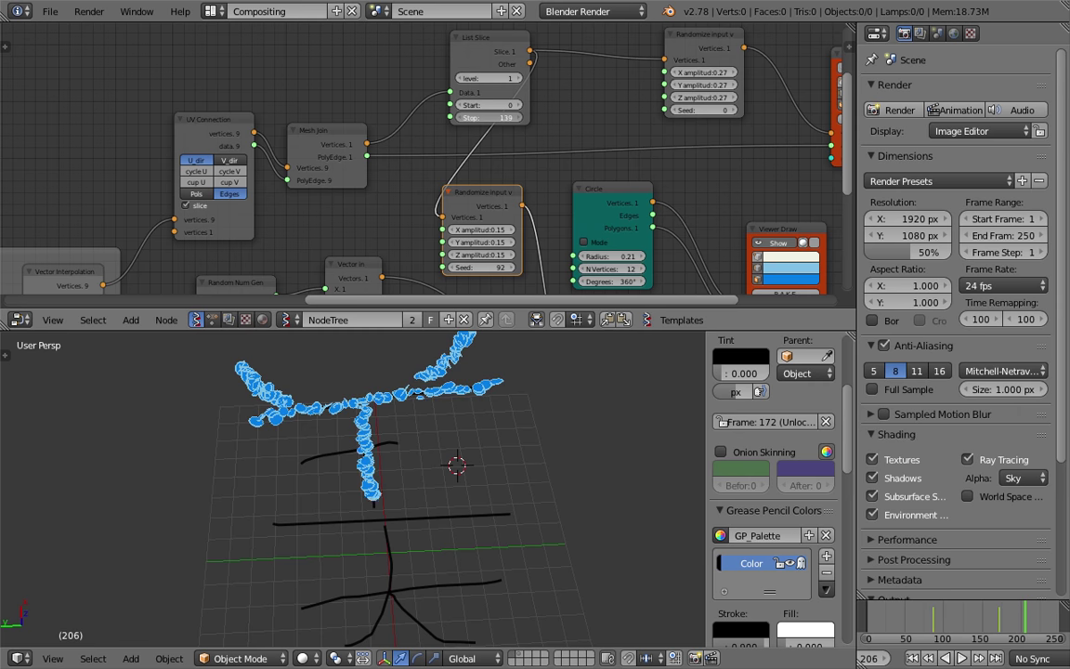
left_click_drag(489, 118, 617, 118)
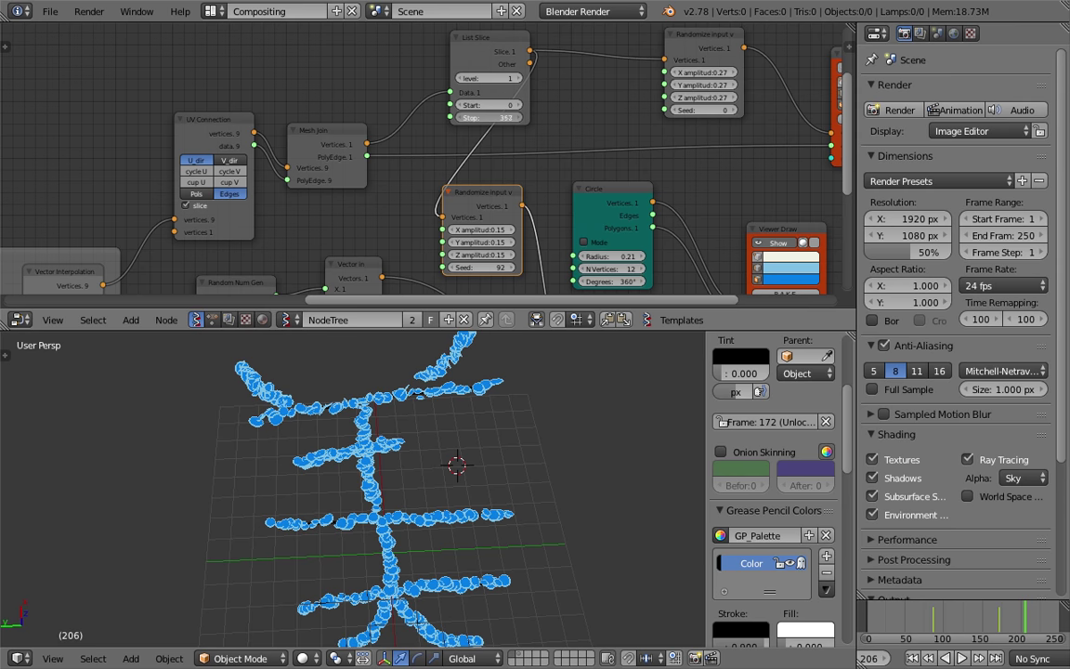
- Examine the randomly scaled and rotated circles along the character strokes from different angles and distances
middle_click_drag(533, 475, 514, 485)
scroll(501, 462, "down", 2)
middle_click_drag(696, 177, 410, 174)
scroll(453, 496, "up", 1)
mouse_move(451, 507)
middle_mouse_down()
mouse_move(460, 485)
mouse_move(411, 420)
mouse_move(519, 634)
mouse_move(453, 435)
mouse_move(454, 478)
mouse_move(483, 548)
middle_mouse_up()
scroll(454, 553, "up", 2)
scroll(476, 490, "up", 2)
scroll(500, 510, "up", 1)
scroll(501, 509, "up", 1)
scroll(502, 517, "down", 1)
scroll(506, 455, "down", 2)
scroll(482, 416, "down", 2)
mouse_move(482, 416)
middle_mouse_down()
mouse_move(469, 450)
mouse_move(477, 506)
mouse_move(454, 473)
mouse_move(464, 493)
mouse_move(485, 477)
middle_mouse_up()
- Save the blend file over itself
key("ctrl+s")
left_click(464, 490)
key("ctrl+s")
left_click(547, 480)
- Add a Dupli instancer mk4 node in the empty area beyond the Viewer Draw nodes
middle_click_drag(754, 170, 498, 200)
key("shift+a")
left_click(508, 198)
type("insta")
key("Down")
key("Up")
key("Down")
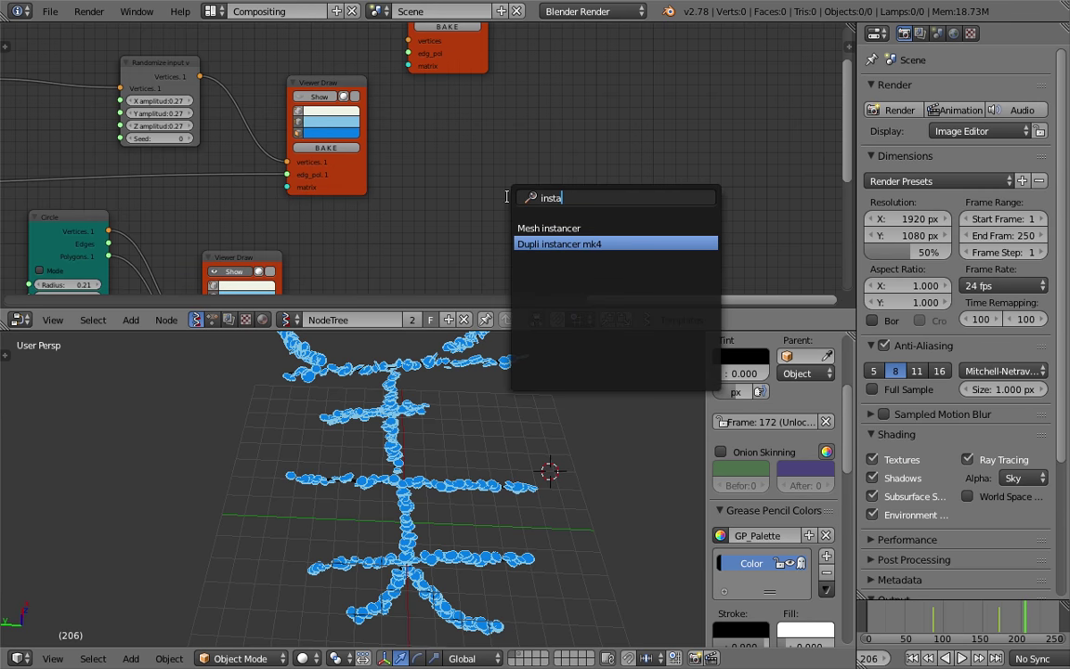
key("Up")
key("Down")
key("Return")
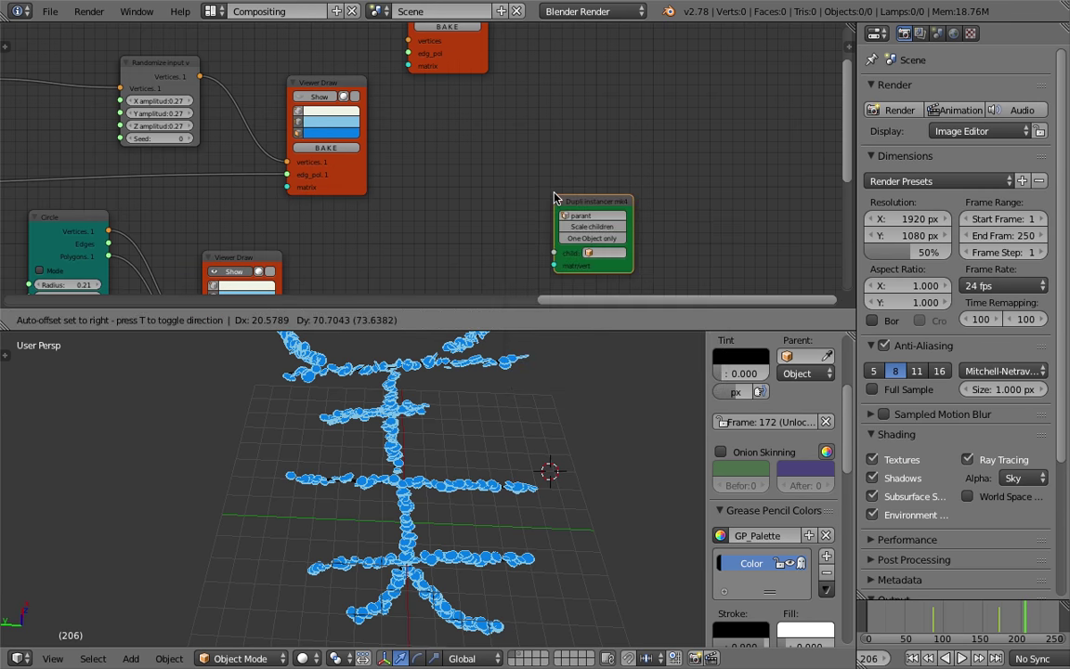
left_click(557, 135)
- Add a Monkey mesh at the 3D cursor and widen the Dupli instancer mk4 node
key("shift+a")
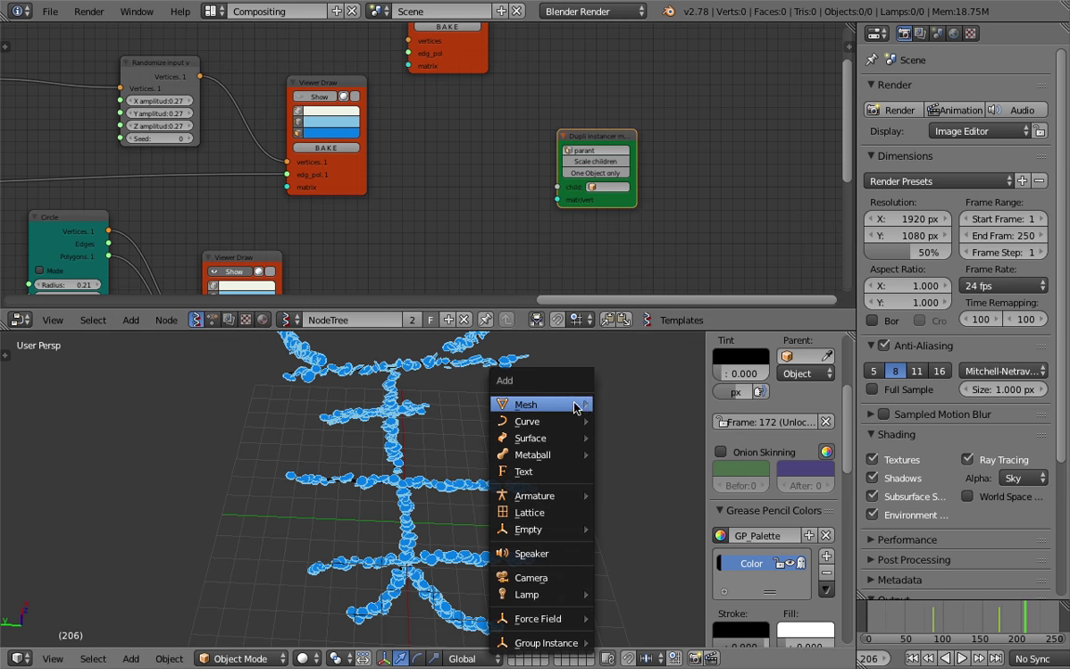
mouse_move(571, 412)
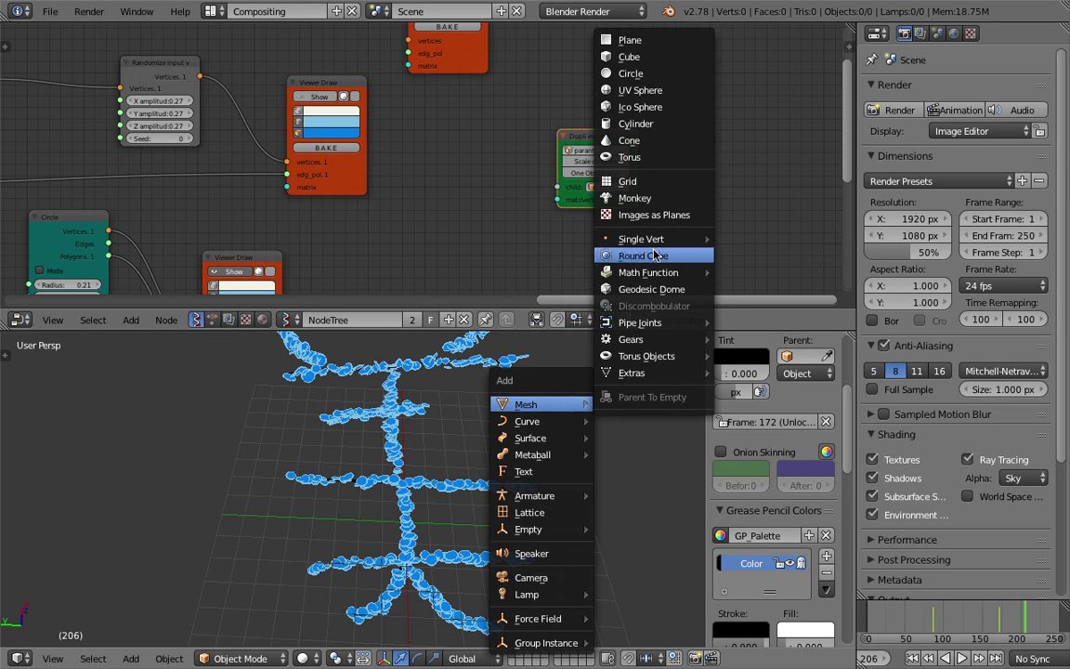
left_click(650, 197)
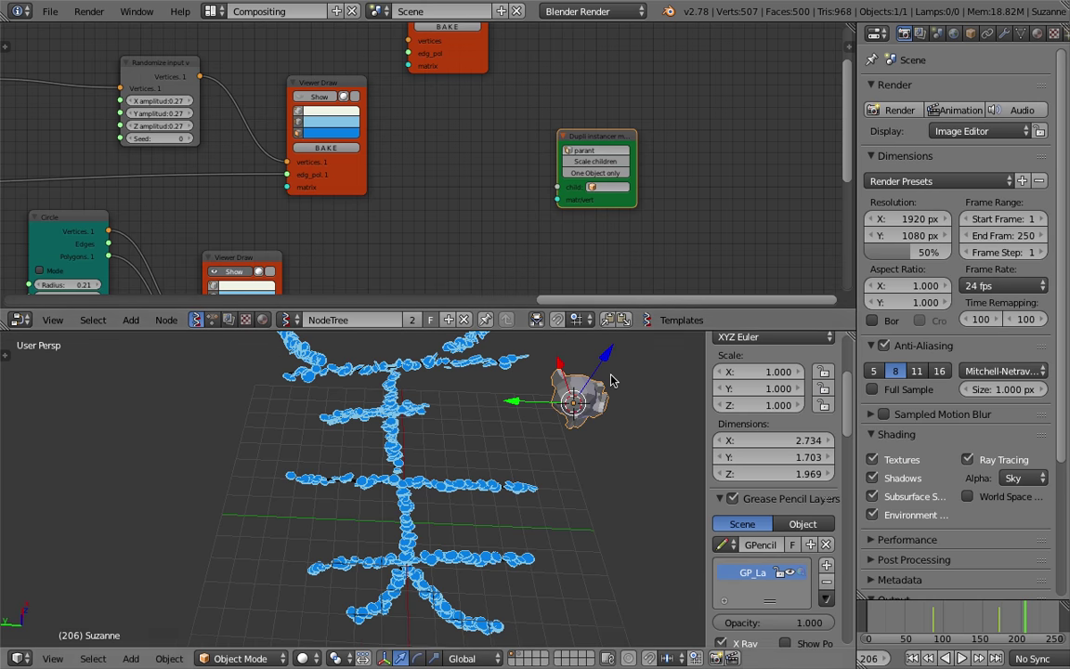
left_click_drag(635, 142, 692, 141)
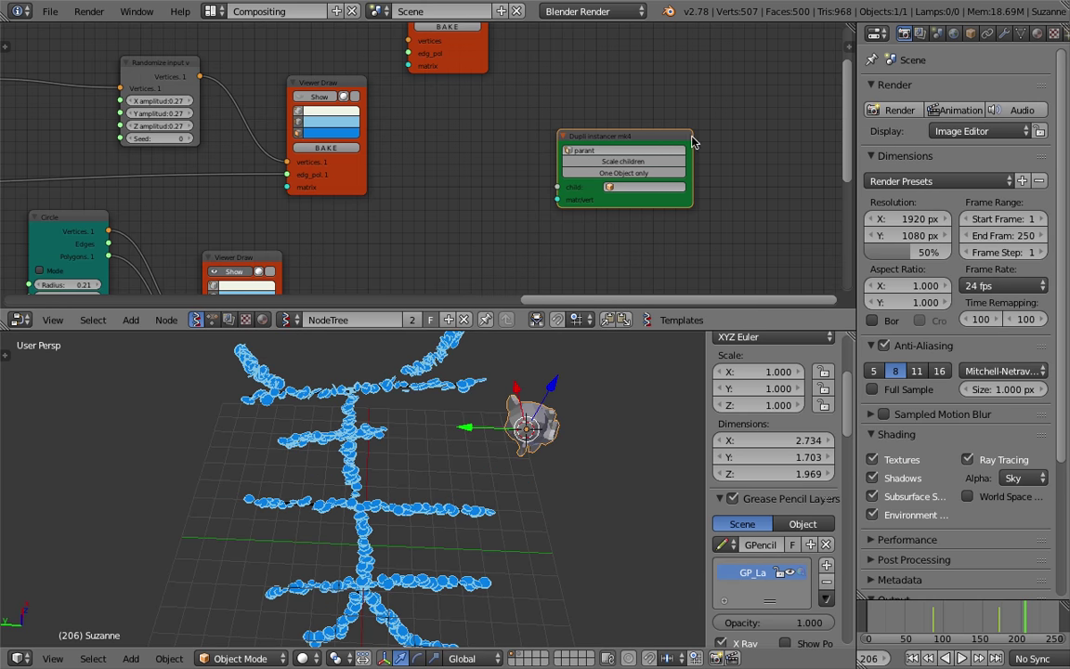
- Rotate the monkey head freely to a new orientation and scale it down
middle_click_drag(608, 430, 589, 432)
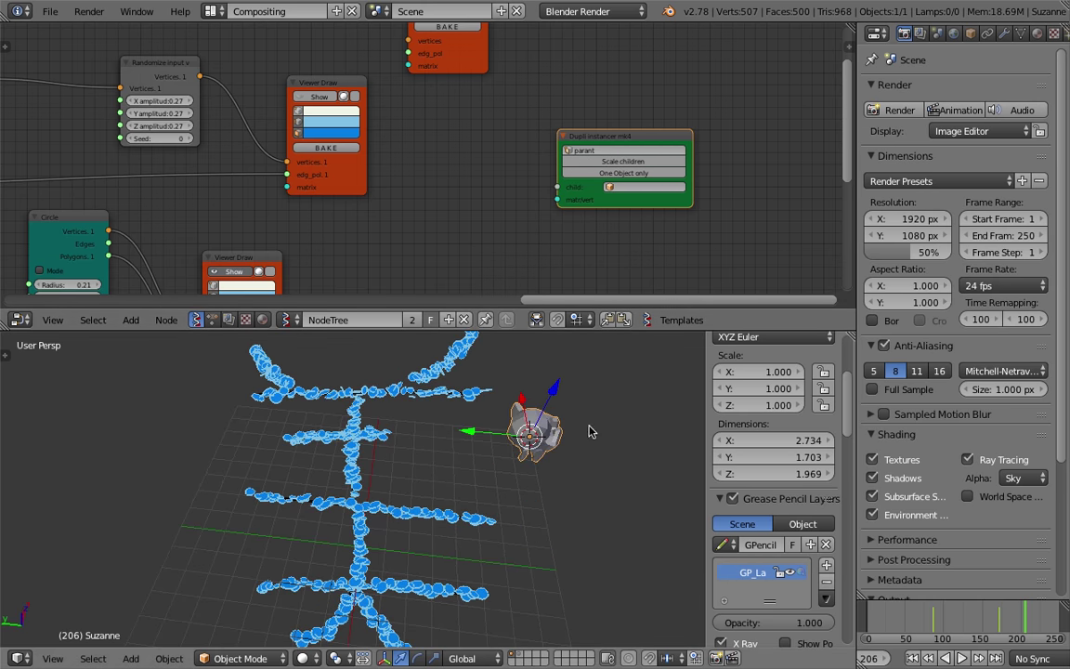
key("r")
key("r")
left_click(444, 506)
key("s")
left_click(541, 506)
key("r")
key("r")
left_click(648, 409)
key("r")
left_click(609, 546)
- Shrink the monkey head to a uniform scale of about 0.309 and save the blend file over itself
key("s")
left_click(591, 446)
scroll(617, 462, "up", 2)
key("ctrl+s")
left_click(627, 460)
key("s")
left_click(635, 446)
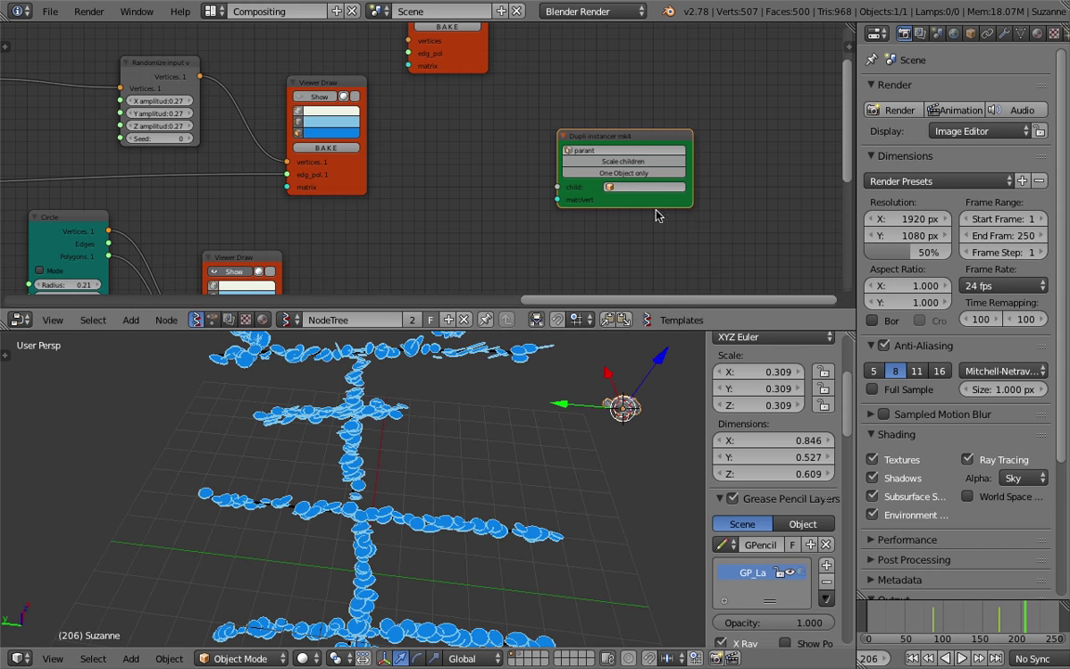
mouse_move(571, 428)
middle_mouse_down()
mouse_move(588, 430)
mouse_move(504, 440)
mouse_move(459, 403)
middle_mouse_up()
scroll(587, 429, "down", 2)
key("x")
left_click(537, 434)
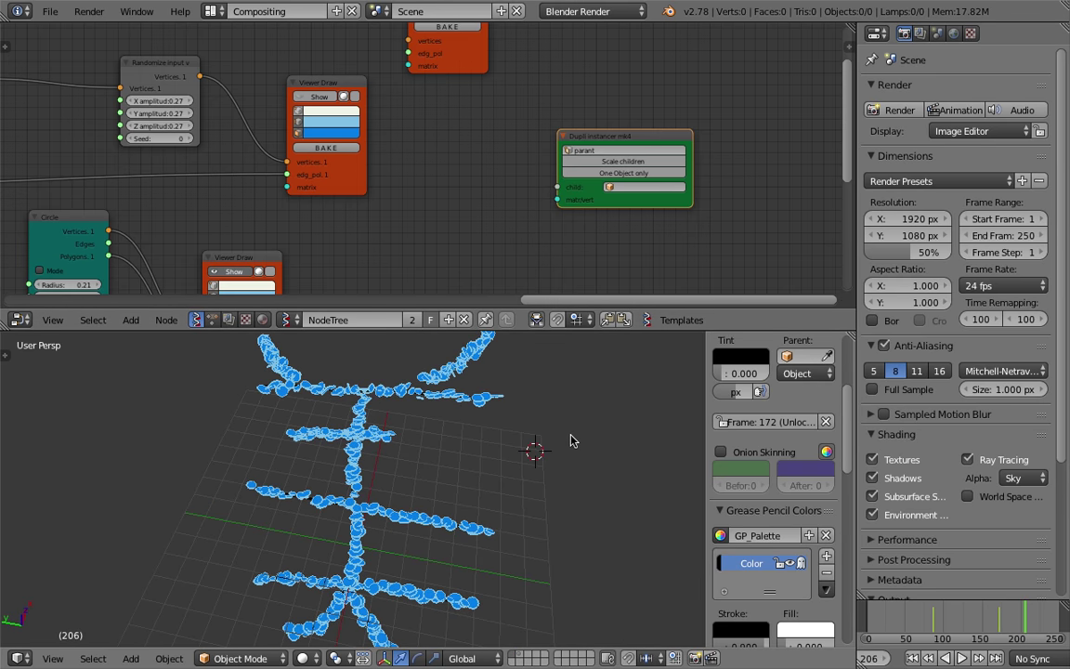
key("ctrl+z")
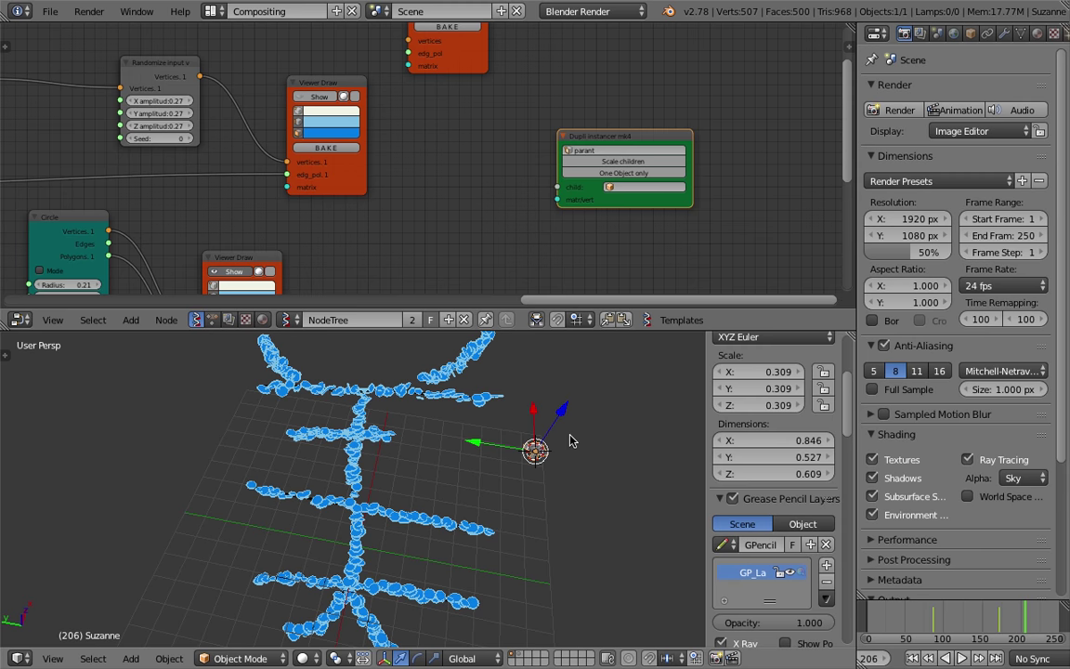
- Enlarge the monkey head to a uniform scale of about 0.390 and save the blend file over itself
key("s")
left_click(595, 478)
key("ctrl+s")
left_click(591, 478)
- Assign Suzanne as the Dupli instancer's child object and connect Matrix in's Matrix output to the instancer's matr/vert input
left_click(618, 188)
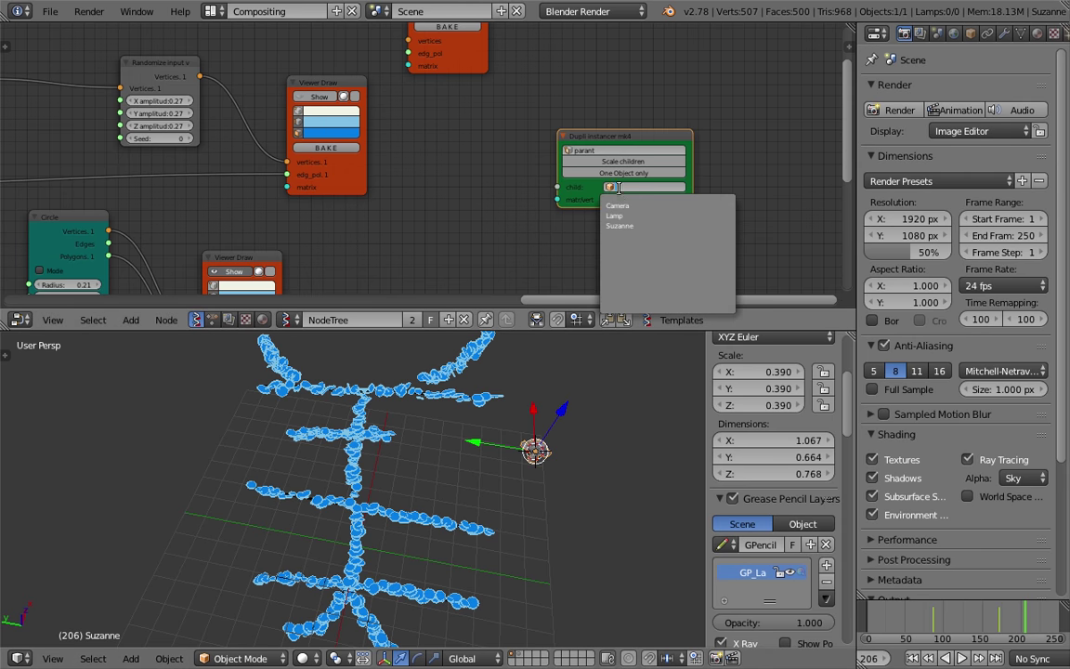
left_click(620, 226)
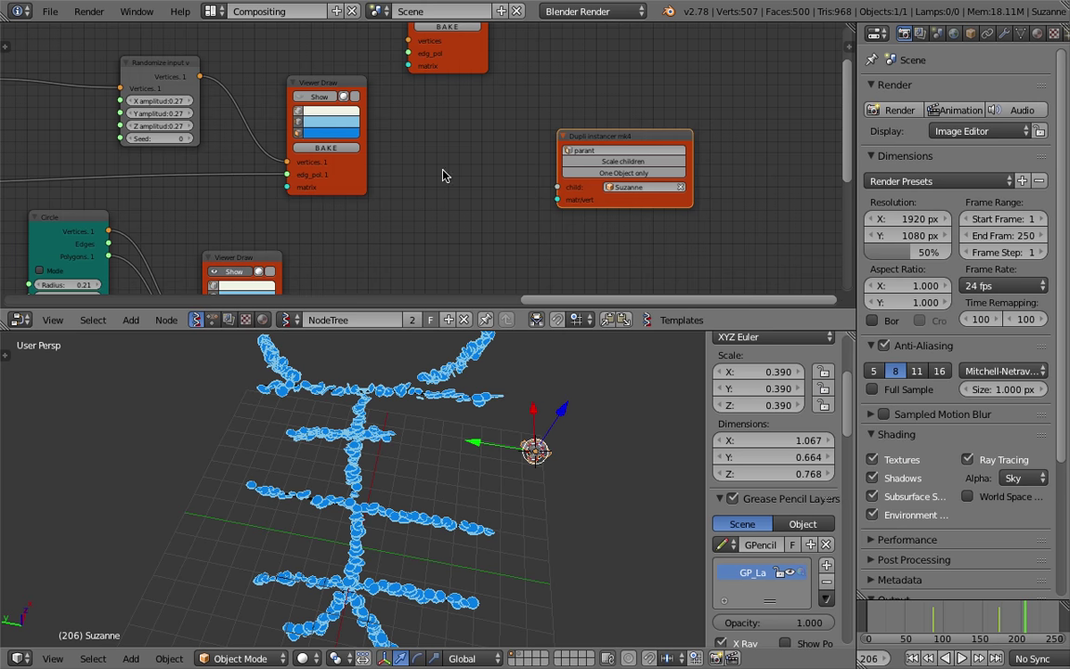
middle_click_drag(290, 204, 455, 154)
scroll(272, 204, "down", 2)
left_click_drag(332, 249, 725, 111)
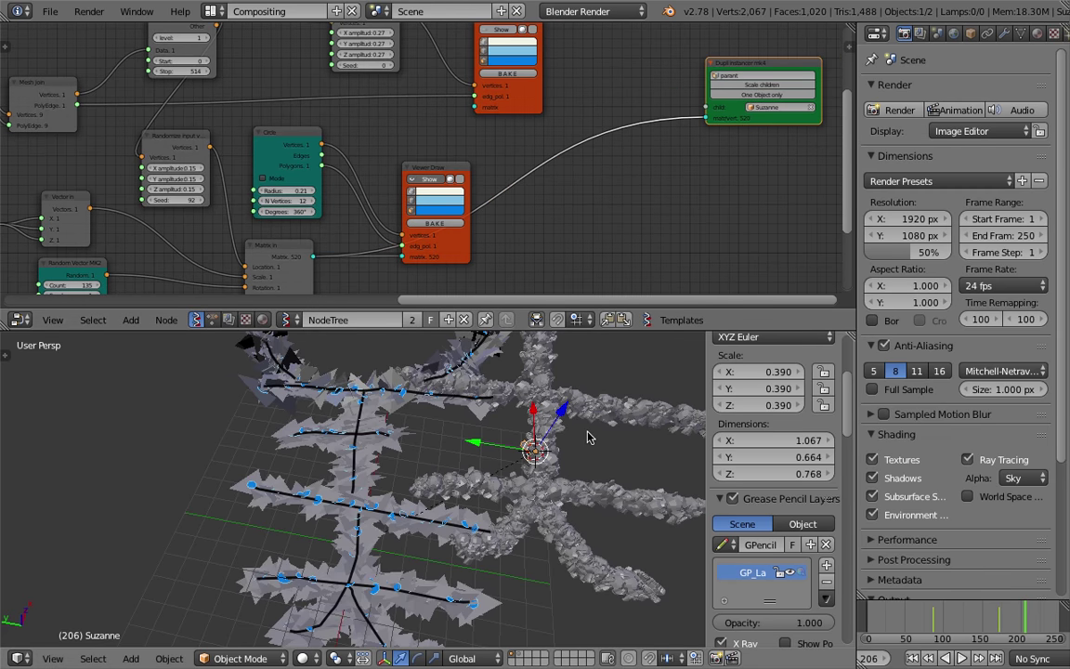
- Move the monkey head away from the 3D cursor and scale it down to about 0.220
middle_click_drag(587, 436, 468, 461)
key("g")
left_click(637, 437)
scroll(641, 423, "up", 3)
middle_click_drag(643, 399, 449, 502, "shift")
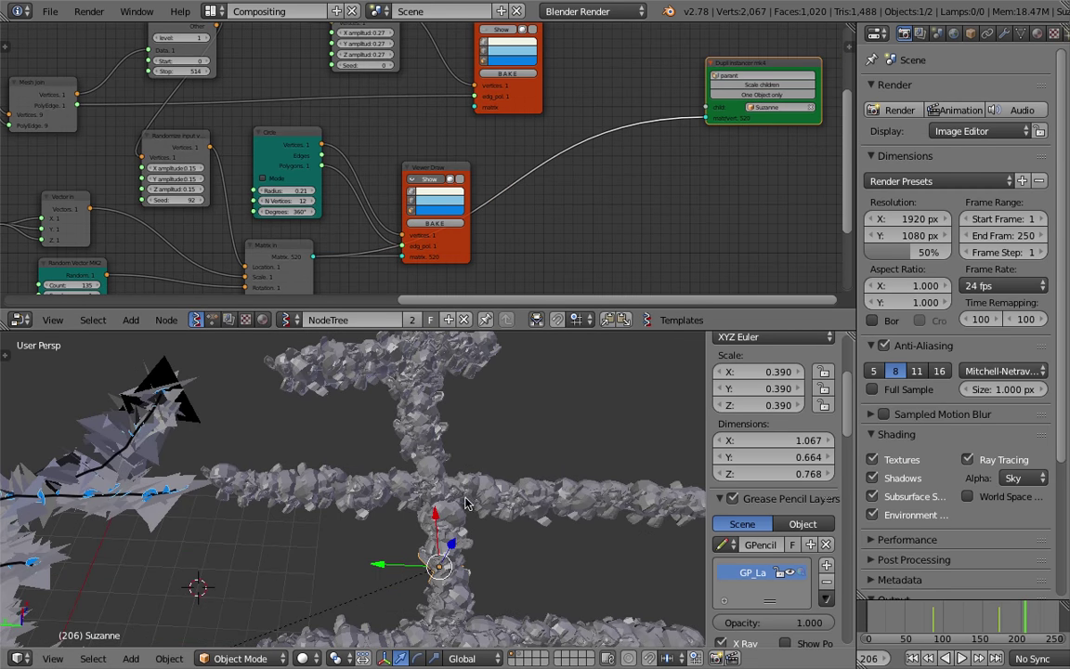
key("s")
left_click(507, 521)
middle_click_drag(506, 521, 478, 534, "shift")
scroll(475, 448, "down", 4)
middle_click_drag(475, 449, 443, 512, "shift")
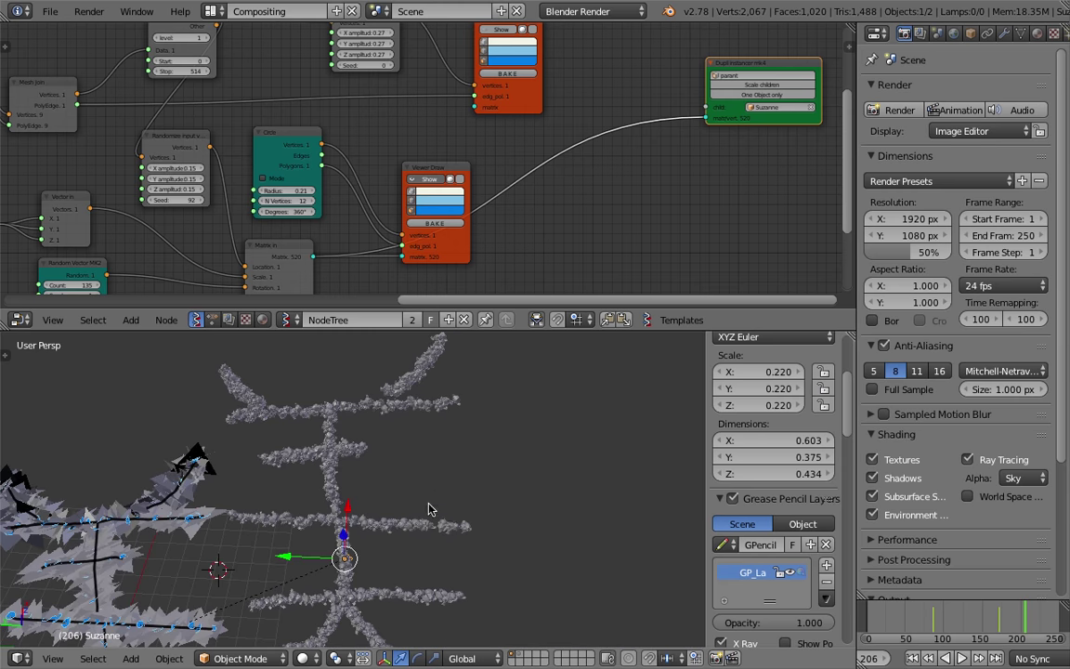
- Set List Slice's Stop value to 462 to test how it affects the monkey instances
middle_click_drag(501, 555, 519, 455)
middle_click_drag(490, 163, 455, 213)
scroll(692, 183, "up", 2)
middle_click_drag(641, 176, 535, 192)
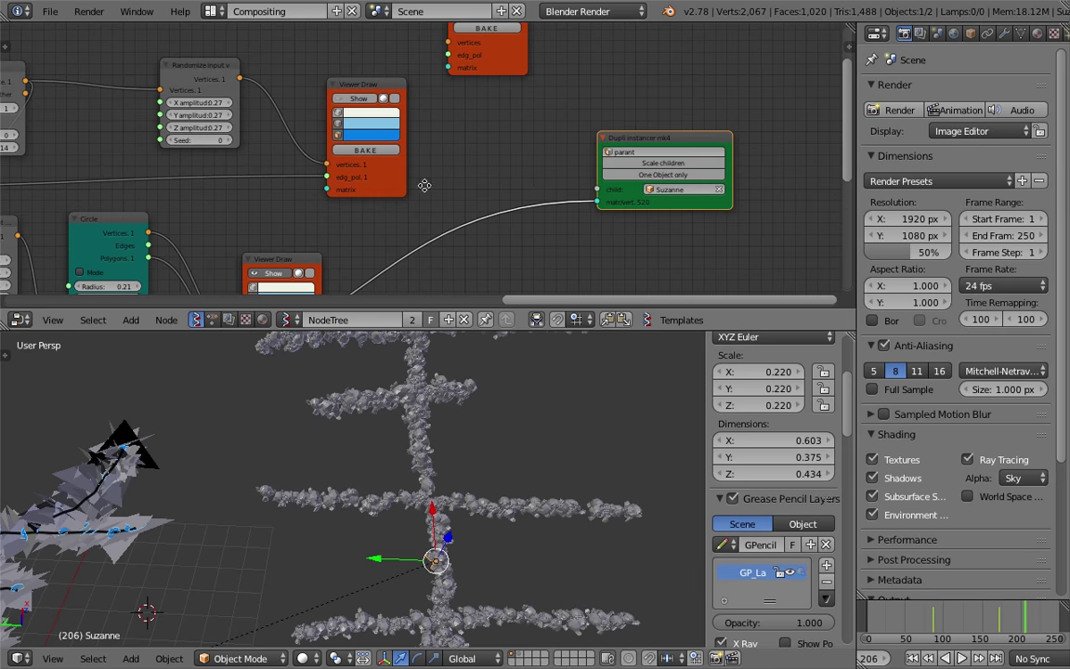
middle_click_drag(425, 186, 542, 162)
middle_click_drag(320, 165, 415, 177)
left_click(215, 137)
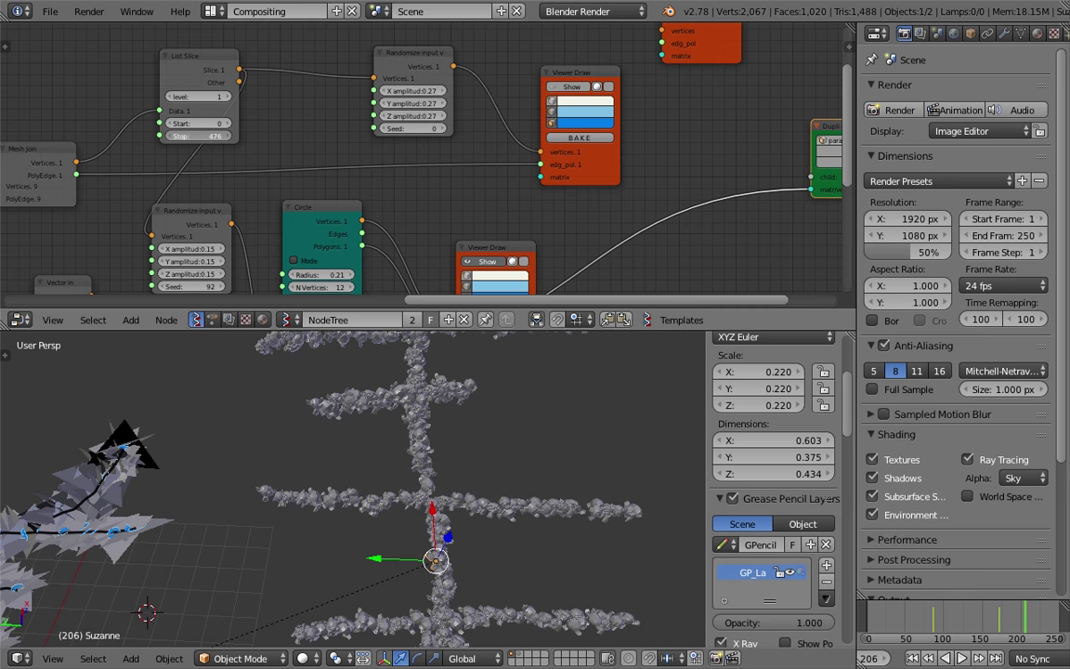
left_click_drag(199, 137, 226, 137)
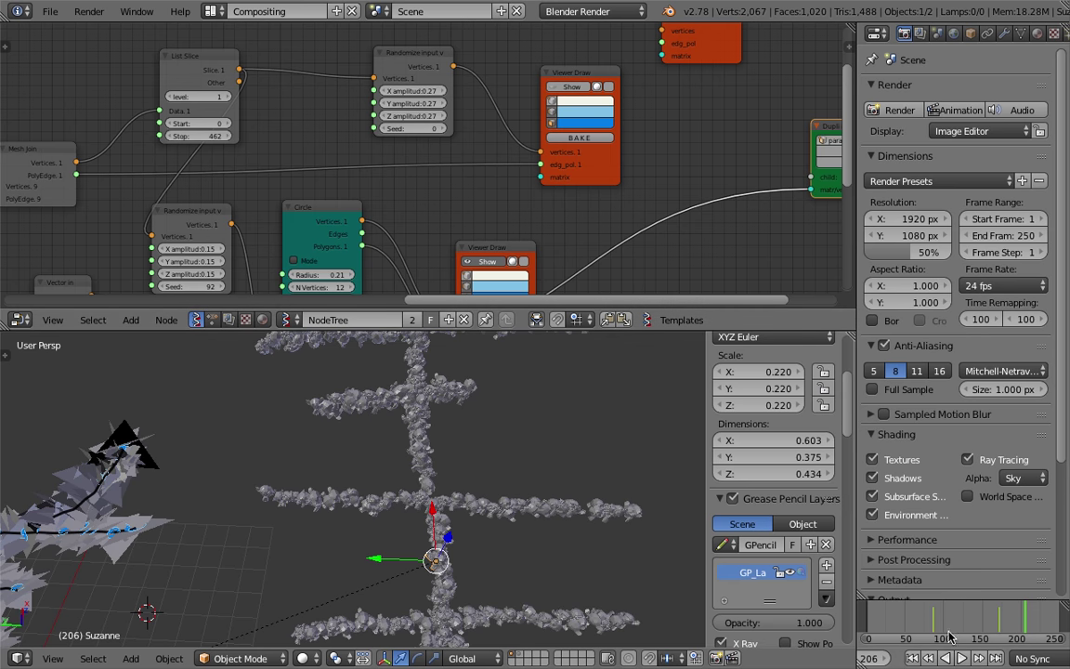
- Scrub the timeline across the drawn frames to frame 196 and view the monkey instances on each character
left_click_drag(957, 622, 987, 622)
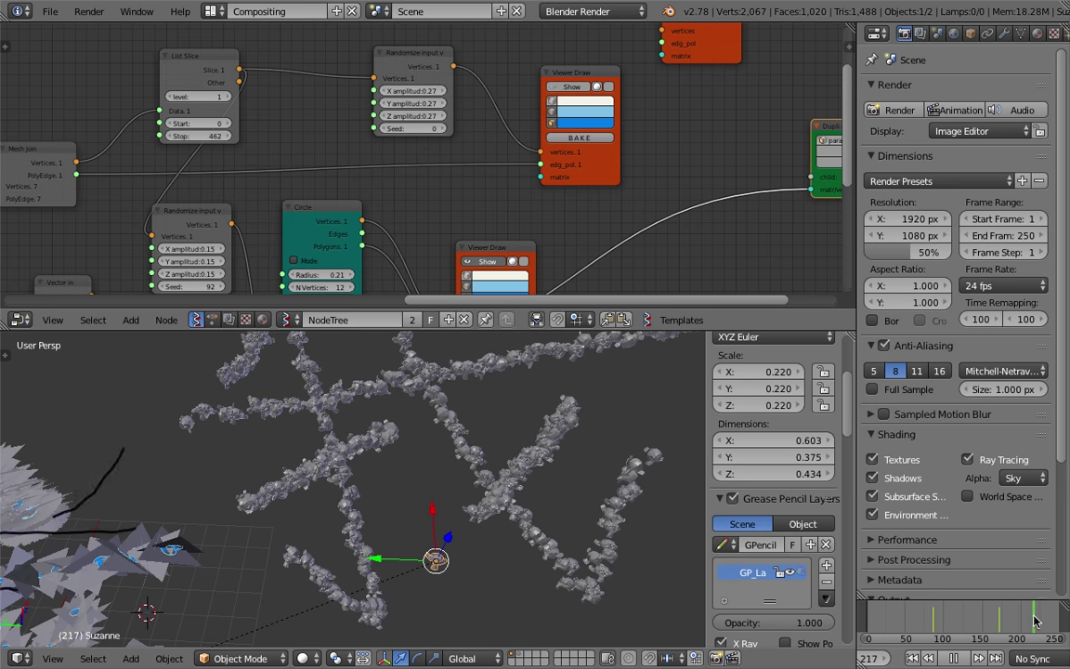
scroll(418, 446, "down", 5)
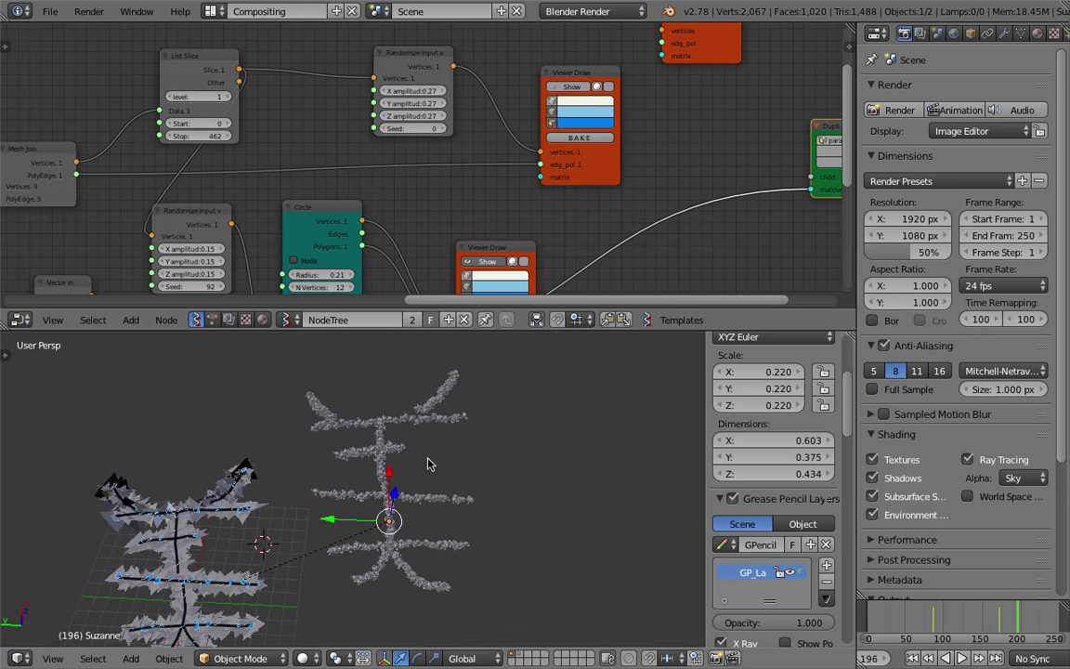
scroll(422, 455, "up", 3)
- Enable Matcap shading in the 3D view and choose the shiny metallic matcap
scroll(754, 595, "down", 8)
scroll(754, 601, "down", 10)
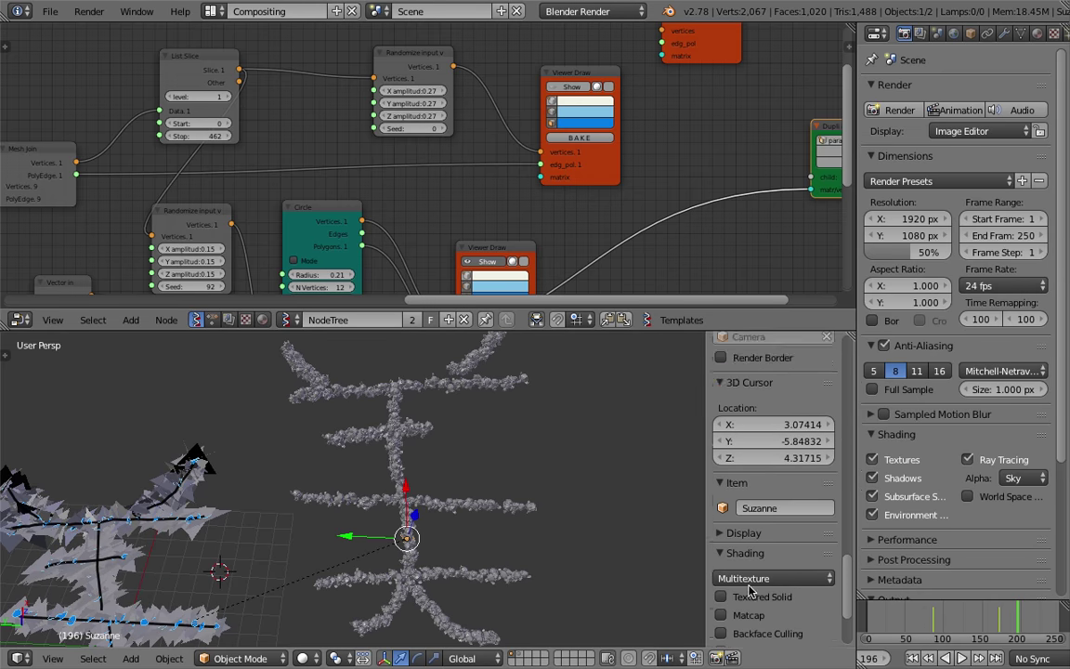
left_click(743, 554)
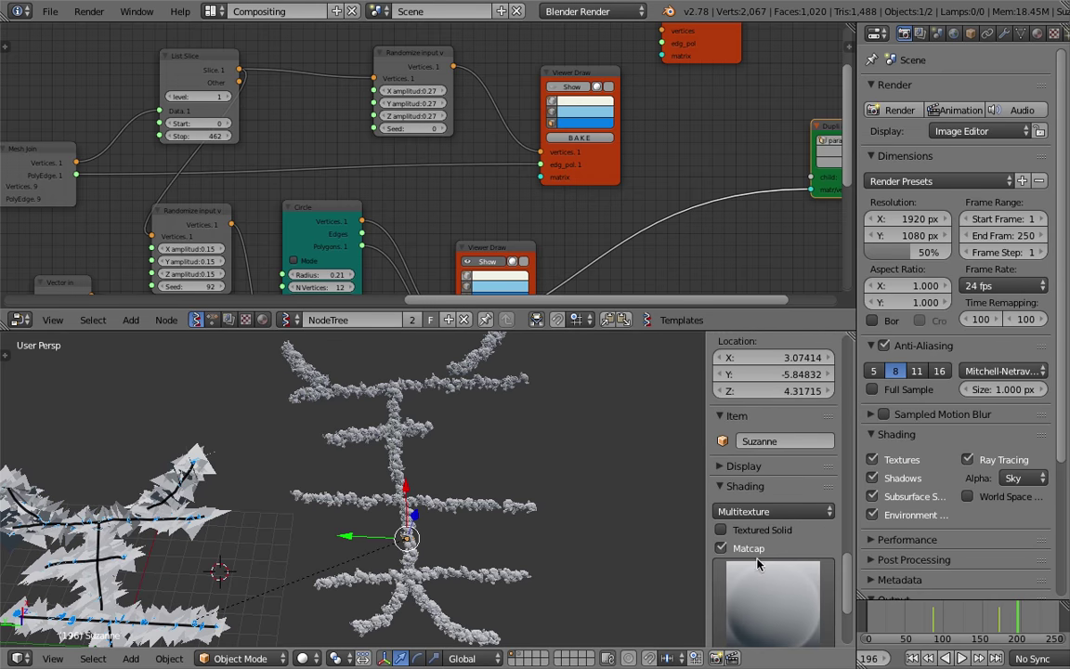
left_click(736, 568)
left_click(582, 510)
middle_click_drag(478, 500, 547, 451, "shift")
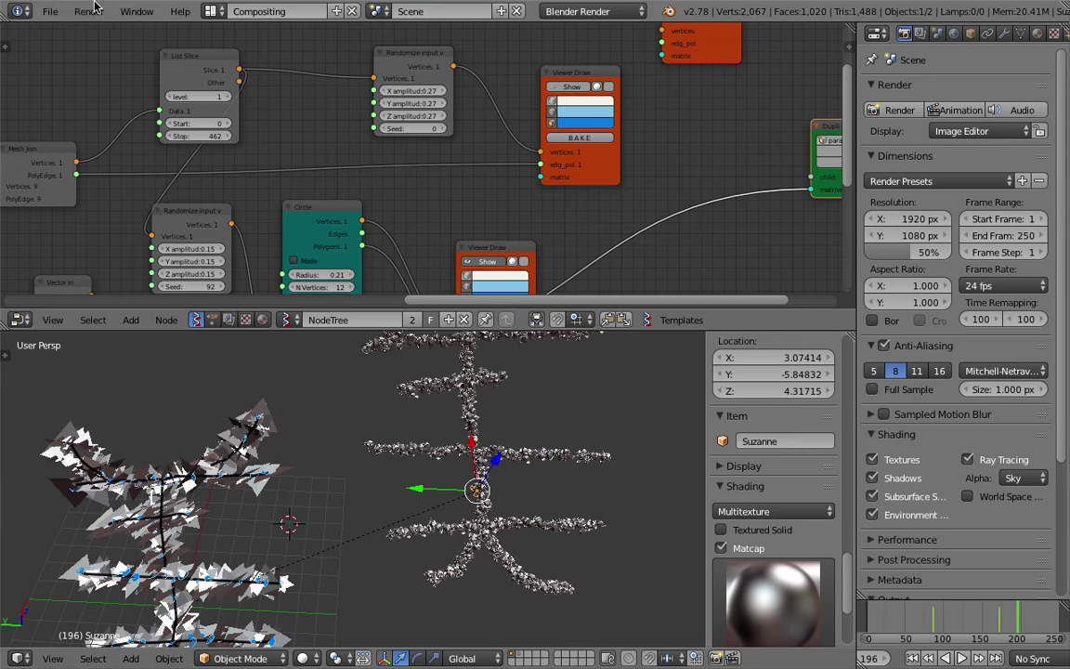
- Save the blend file as a new copy with an incremented file name
left_click(51, 12)
left_click(107, 155)
key("KP_Add")
left_click(1011, 53)
- Move the Viewer Draw node fed by Circle and Matrix in up and closer to the Circle node
middle_click_drag(456, 467, 517, 374, "shift")
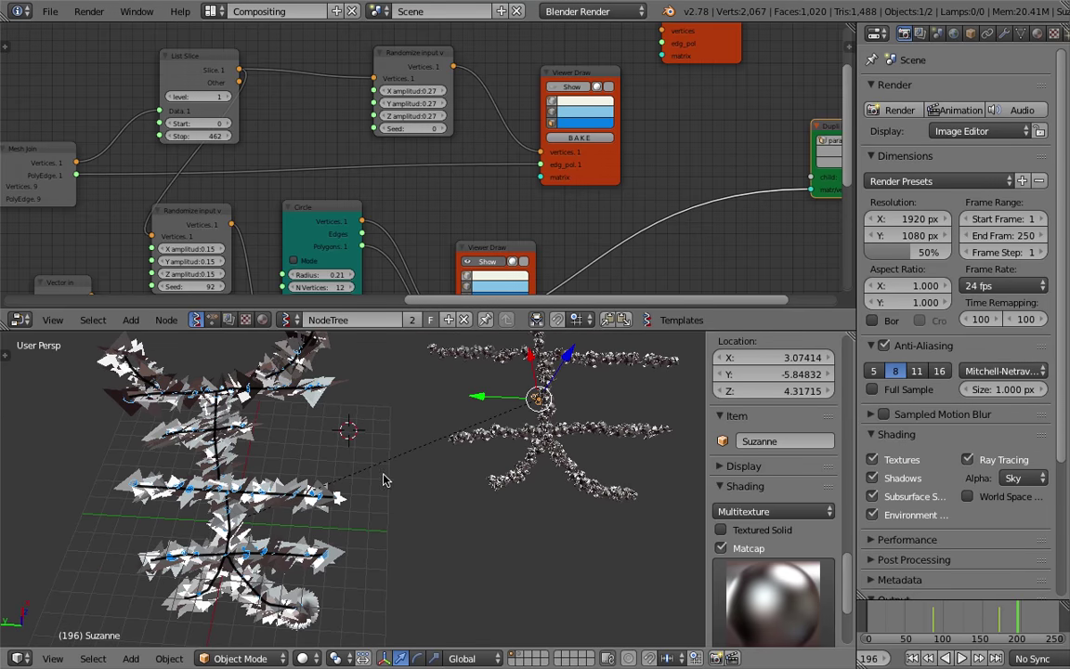
scroll(238, 465, "up", 2)
middle_click_drag(387, 226, 399, 120)
scroll(454, 162, "down", 2)
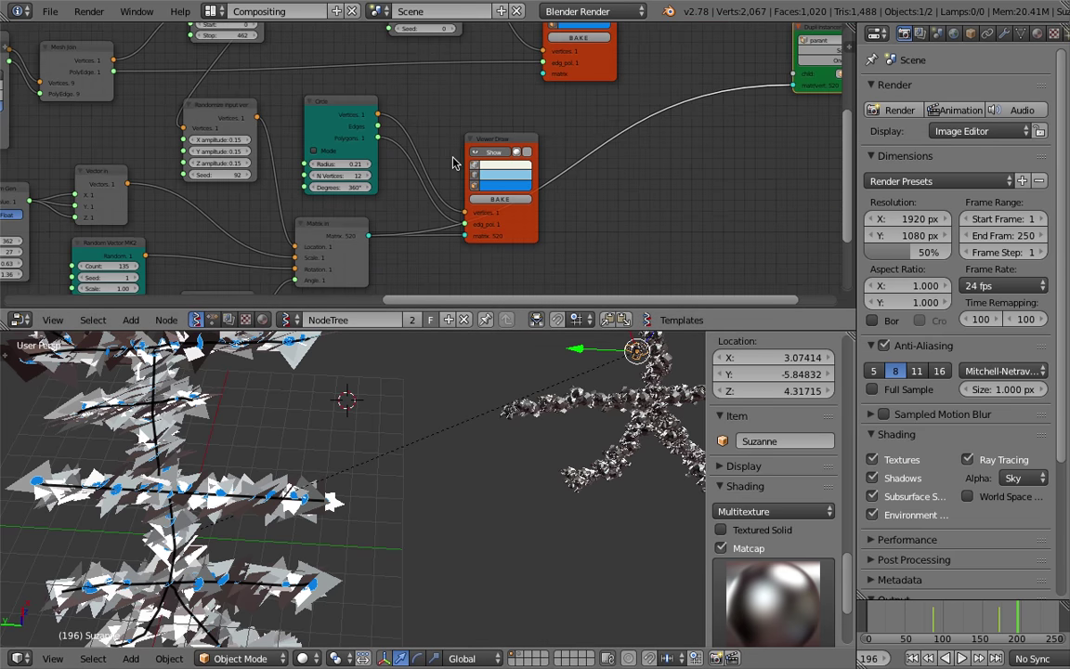
middle_click_drag(482, 156, 460, 167)
left_click_drag(466, 165, 446, 126)
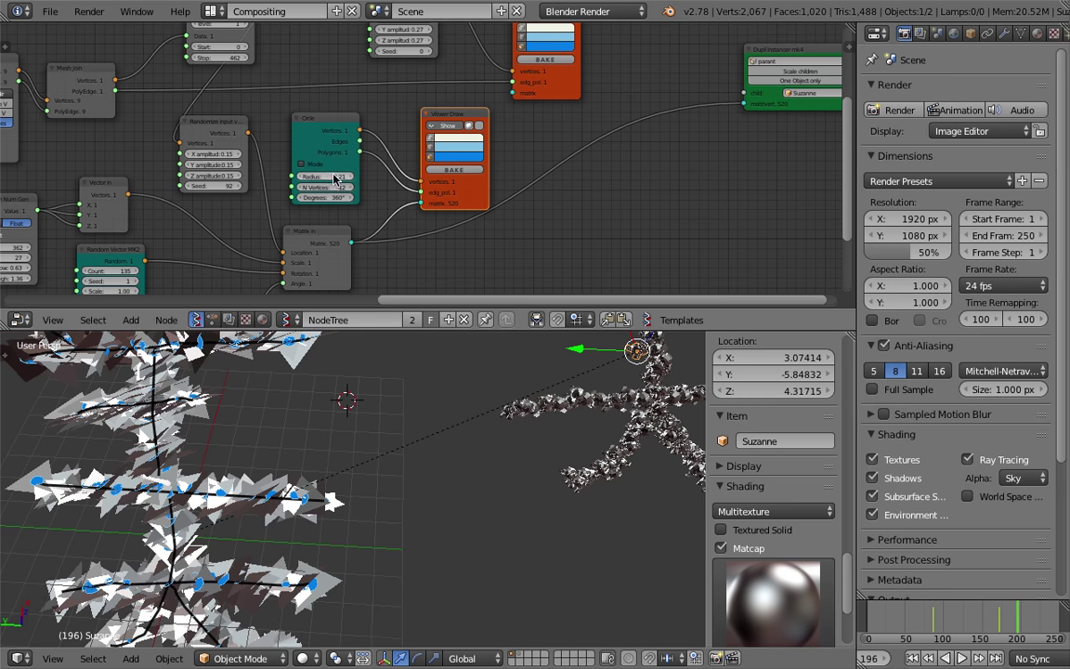
- Enlarge the 3D viewport at the node editor's expense and frame the monkey-covered character in it
scroll(439, 461, "down", 3)
middle_click_drag(499, 448, 438, 515, "shift")
middle_click_drag(527, 382, 447, 442, "shift")
scroll(447, 442, "up", 1)
left_click_drag(492, 331, 502, 167)
scroll(493, 322, "up", 4)
middle_click_drag(495, 320, 284, 294)
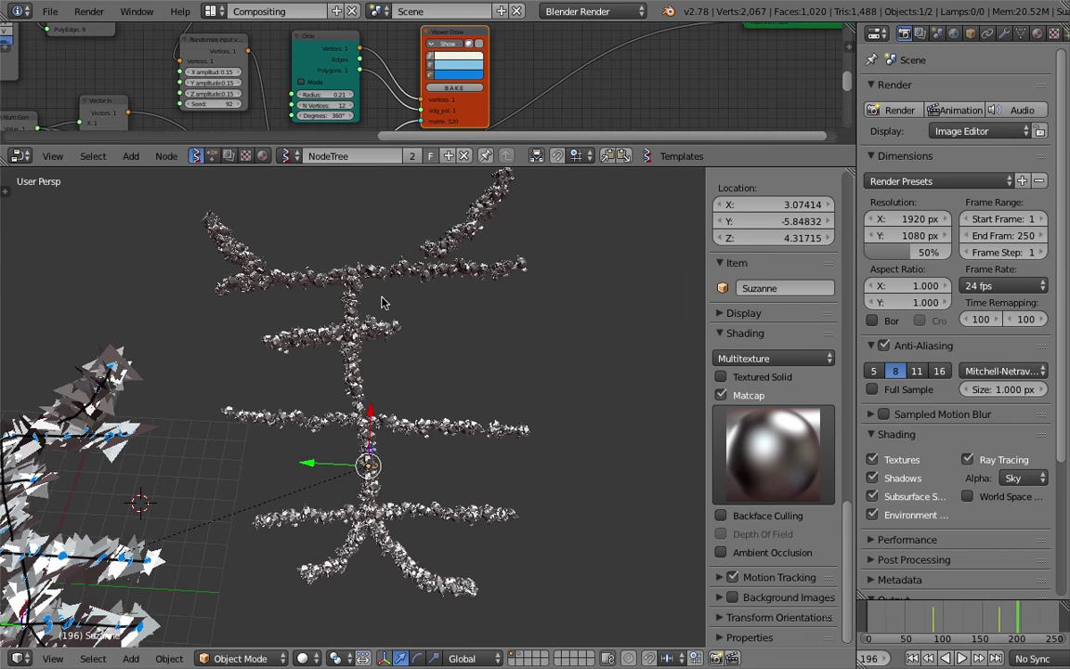
middle_click_drag(380, 302, 346, 359)
middle_click_drag(479, 269, 503, 284, "shift")
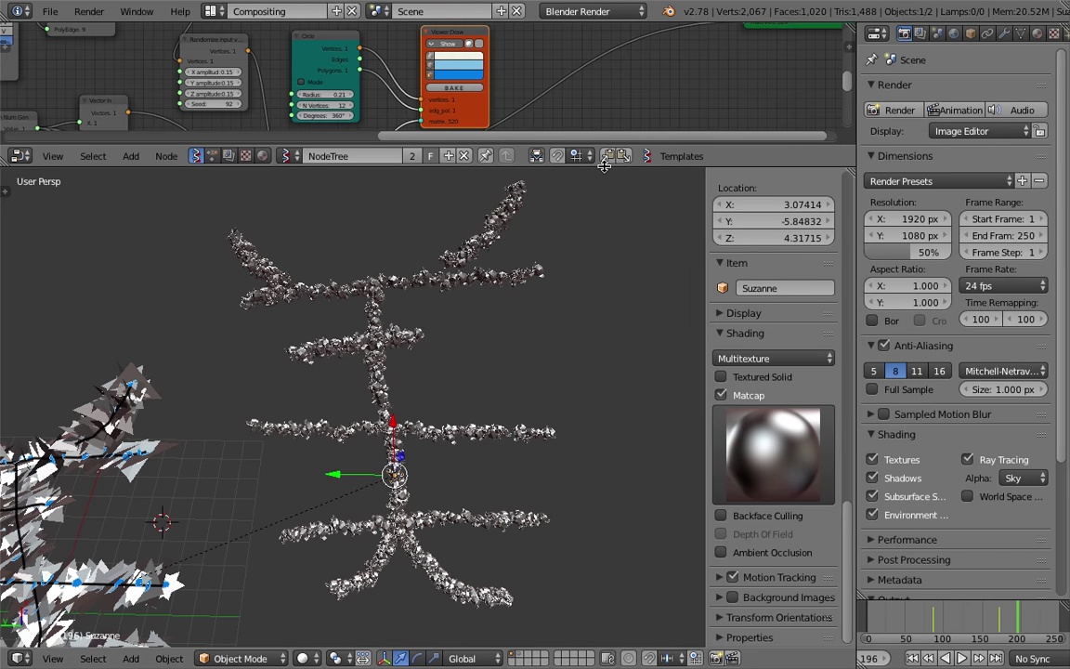
left_click_drag(595, 167, 576, 214)
middle_click_drag(443, 408, 452, 377)
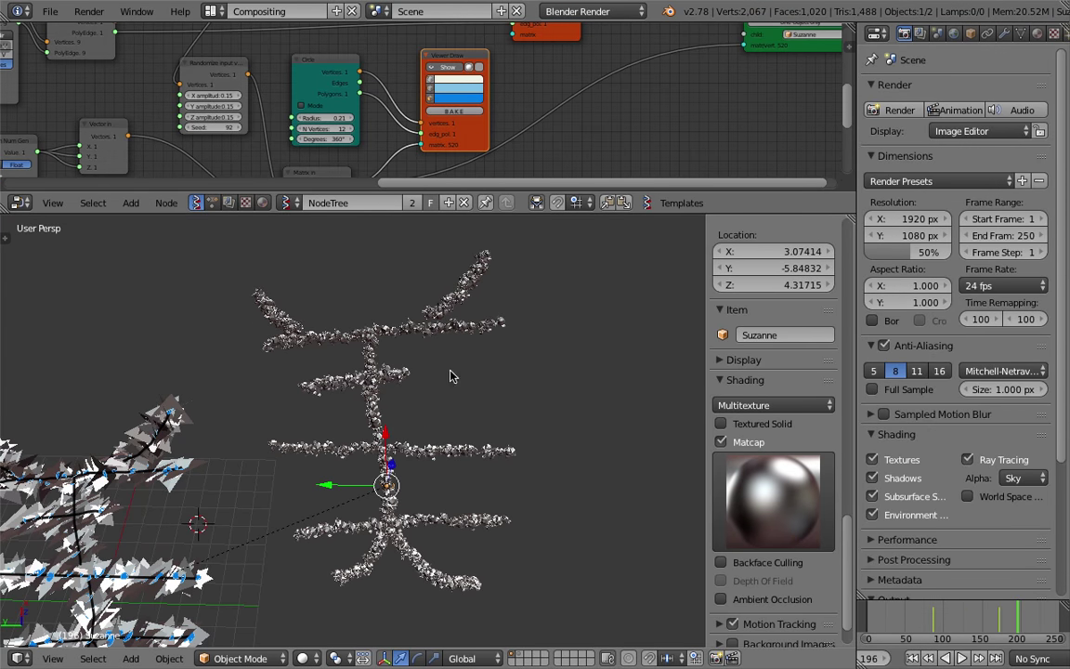
- Go to frame 235 on the timeline and save the blend file over itself
middle_click_drag(521, 378, 560, 457)
left_click(1048, 620)
key("ctrl+s")
left_click(599, 461)
- Draw a new Chinese-style character with Grease Pencil strokes: two upper flicks, four horizontals, a vertical and two spreading legs
middle_click_drag(391, 305, 209, 364)
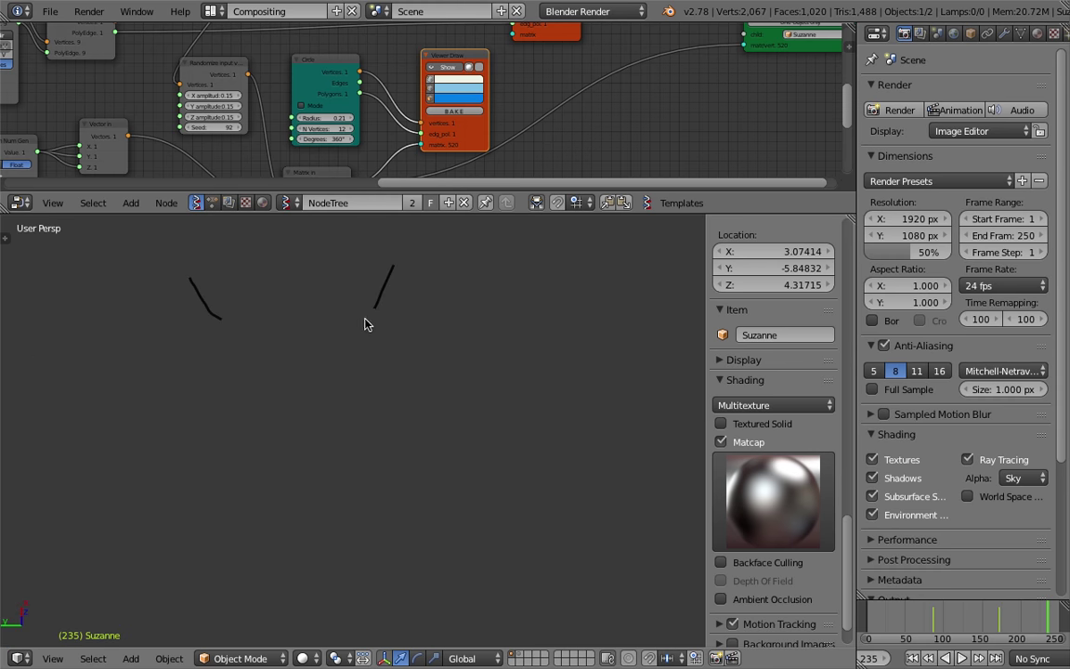
left_click_drag(186, 341, 383, 334)
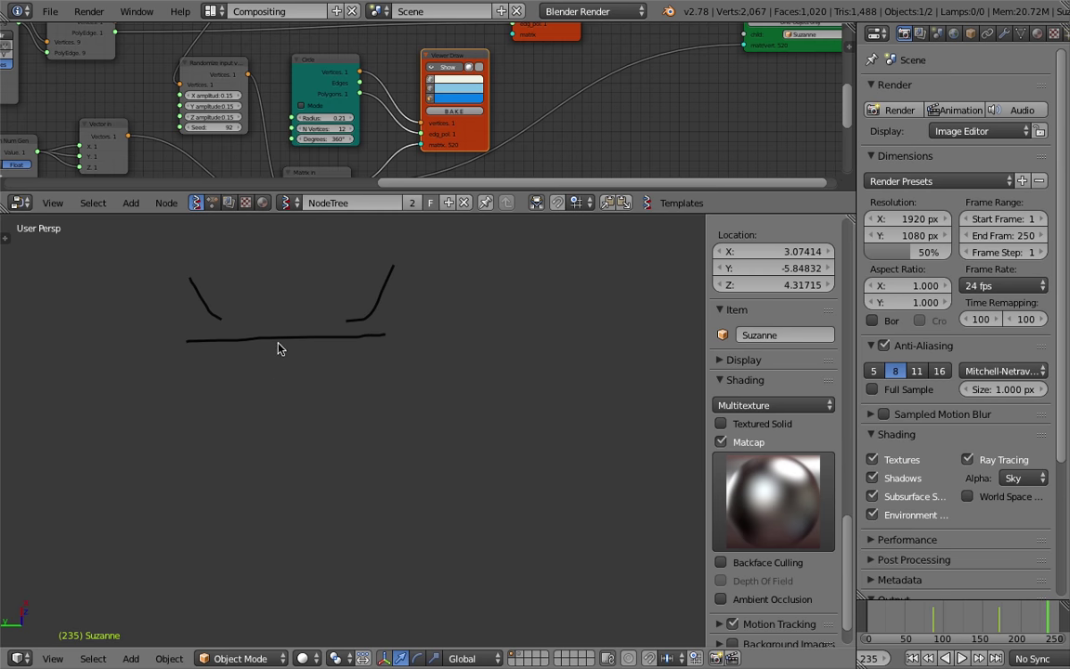
left_click_drag(240, 379, 314, 378)
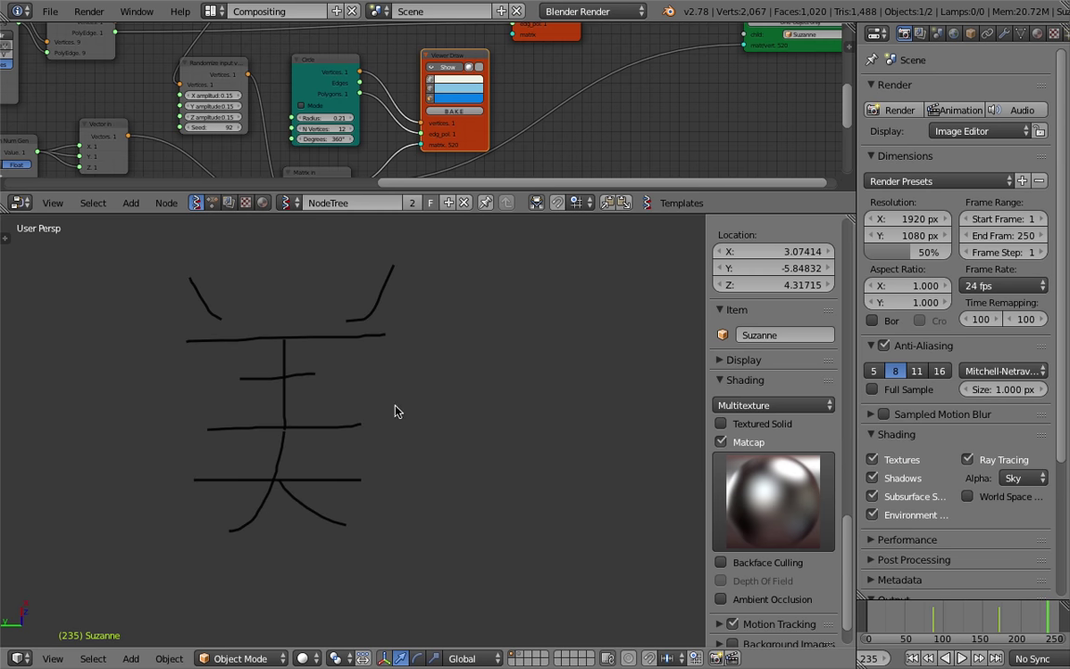
- Go to frame 242, frame the monkey instances along the new character, and save the blend file over itself
left_click(1053, 620)
middle_click_drag(609, 427, 308, 455, "shift")
scroll(308, 455, "down", 2)
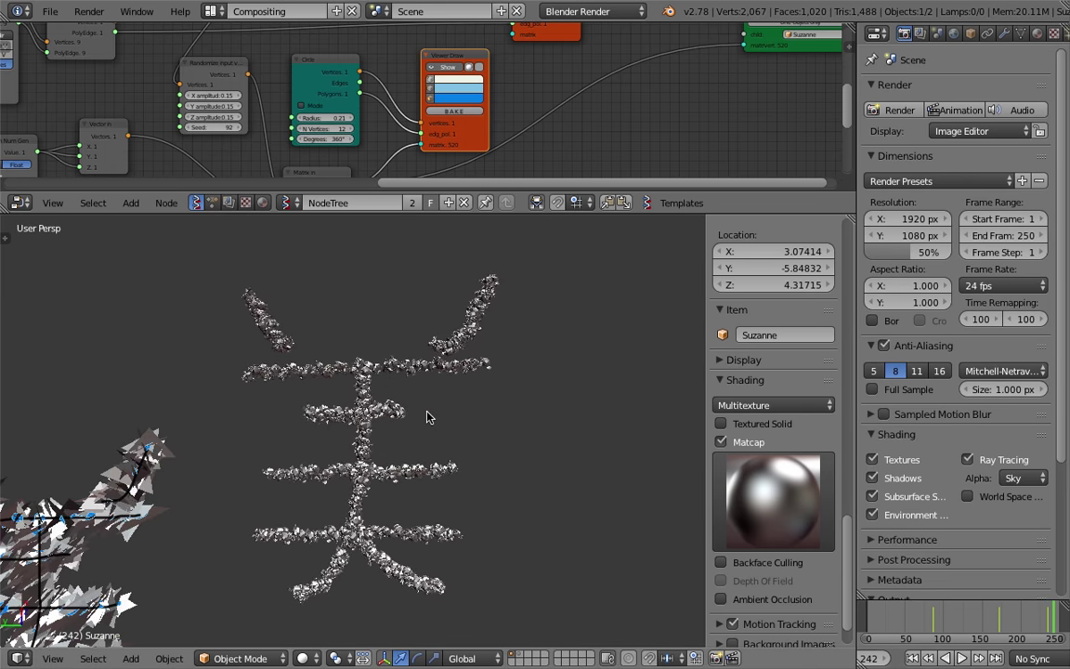
middle_click_drag(561, 95, 547, 104)
key("ctrl+s")
left_click(548, 108)
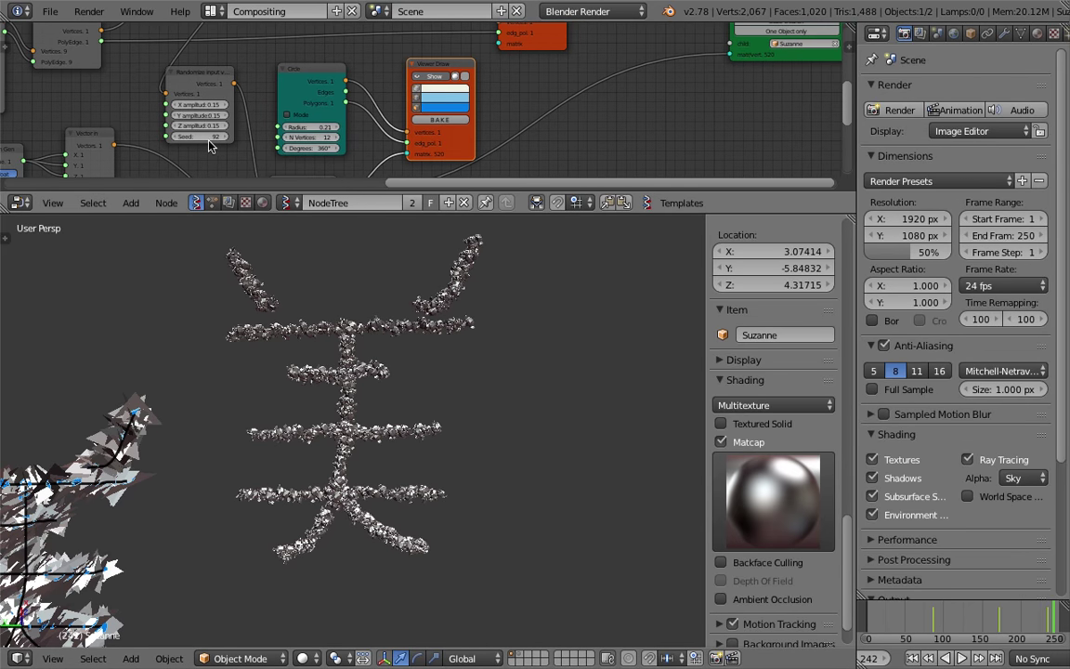
- Adjust the lower Randomize input vertices node to vary how the monkey instances scatter along the strokes
middle_click_drag(158, 108, 239, 137)
mouse_move(274, 165)
left_mouse_down()
mouse_move(371, 155)
mouse_move(301, 155)
mouse_move(327, 117)
left_mouse_up()
middle_click_drag(346, 85, 352, 163)
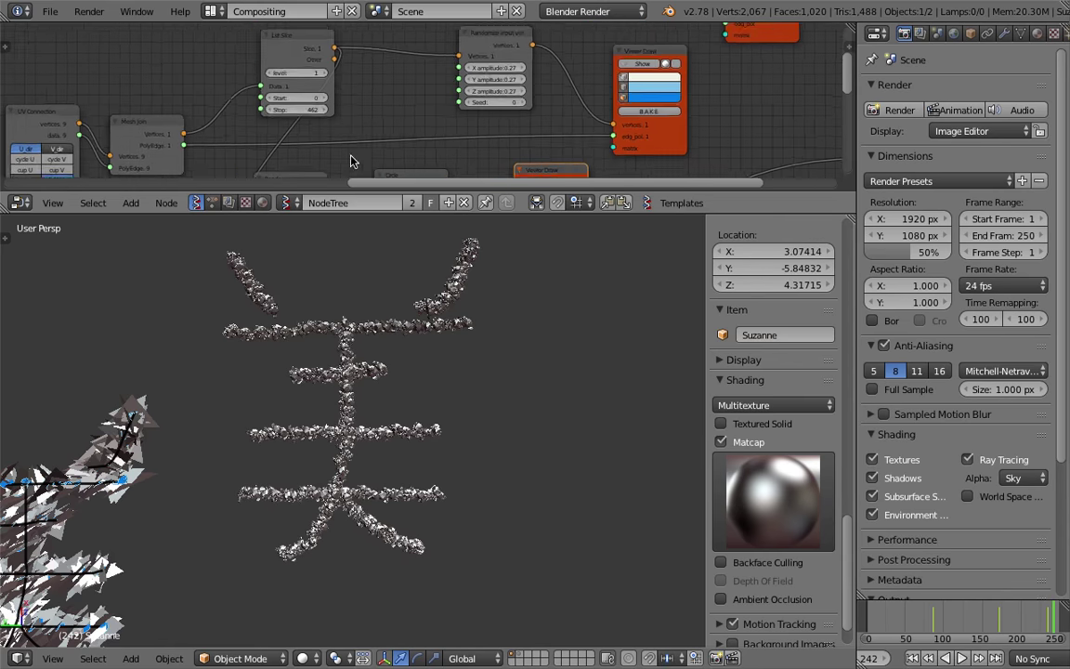
- Reset the List Slice node's stop value, and raise it to 486 so instances cover the whole character
left_click(291, 112)
type("1")
key("Return")
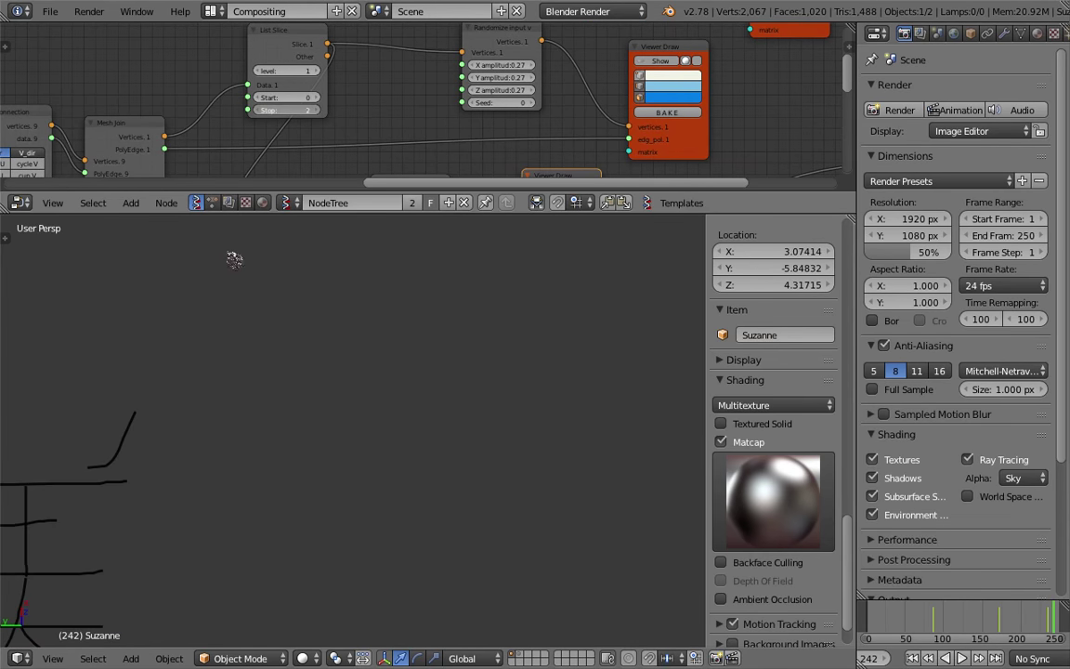
mouse_move(291, 111)
left_mouse_down()
mouse_move(360, 110)
mouse_move(271, 110)
mouse_move(331, 109)
left_mouse_up()
scroll(444, 466, "down", 3)
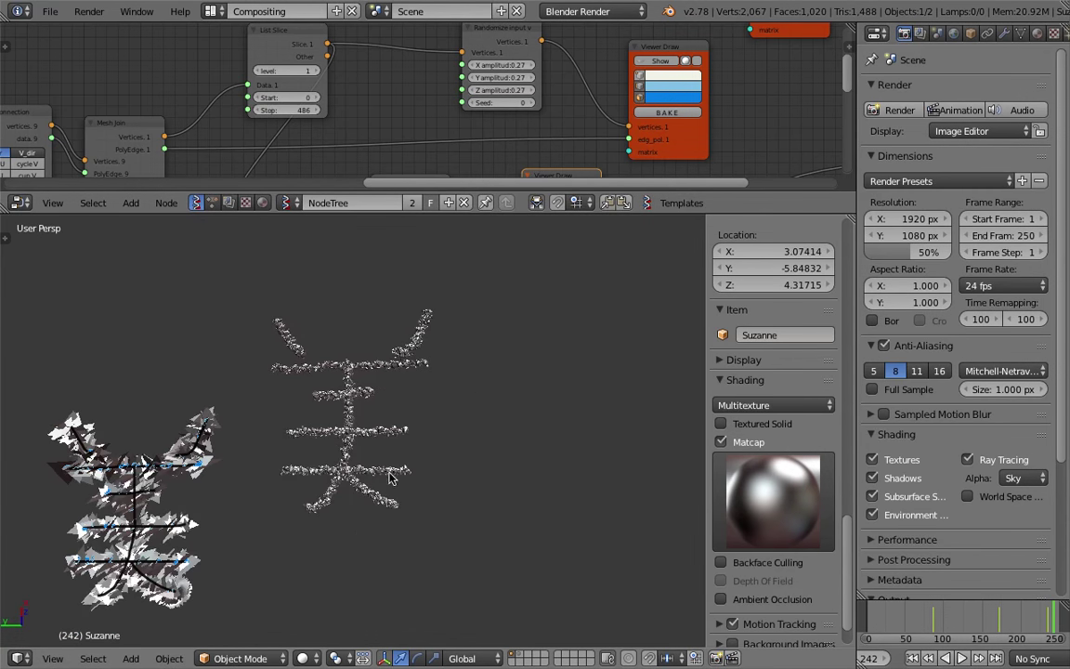
- Expand the viewport display settings, turn on Only Render, and save the blend file over itself
left_click(741, 361)
left_click(753, 386)
left_click(752, 387)
left_click(753, 387)
middle_click_drag(281, 432, 370, 396, "shift")
key("ctrl+s")
left_click(369, 397)
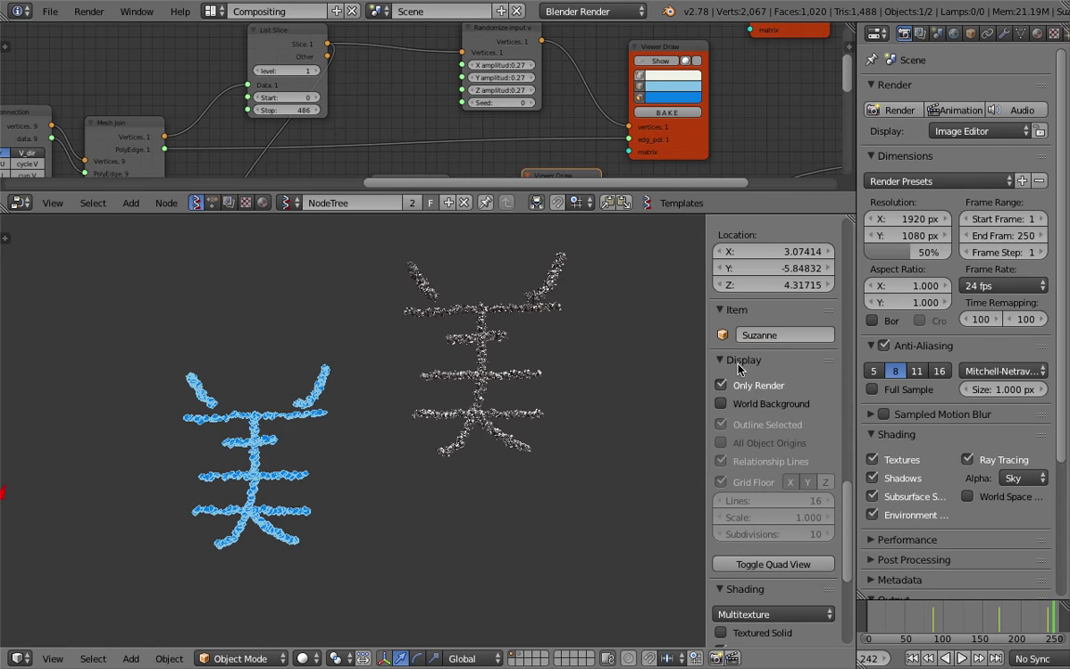
- Turn off Only Render, switch the viewport to wireframe shading, and try moving the Suzanne object
left_click(750, 387)
key("z")
scroll(491, 439, "down", 2)
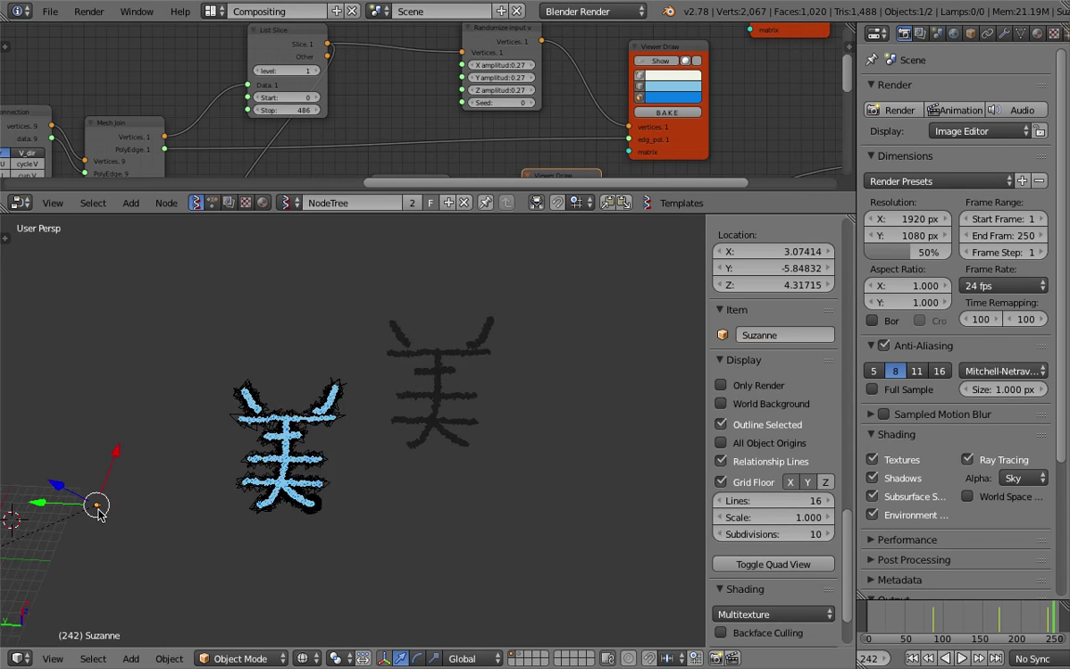
left_click_drag(102, 510, 397, 461)
scroll(426, 458, "down", 6)
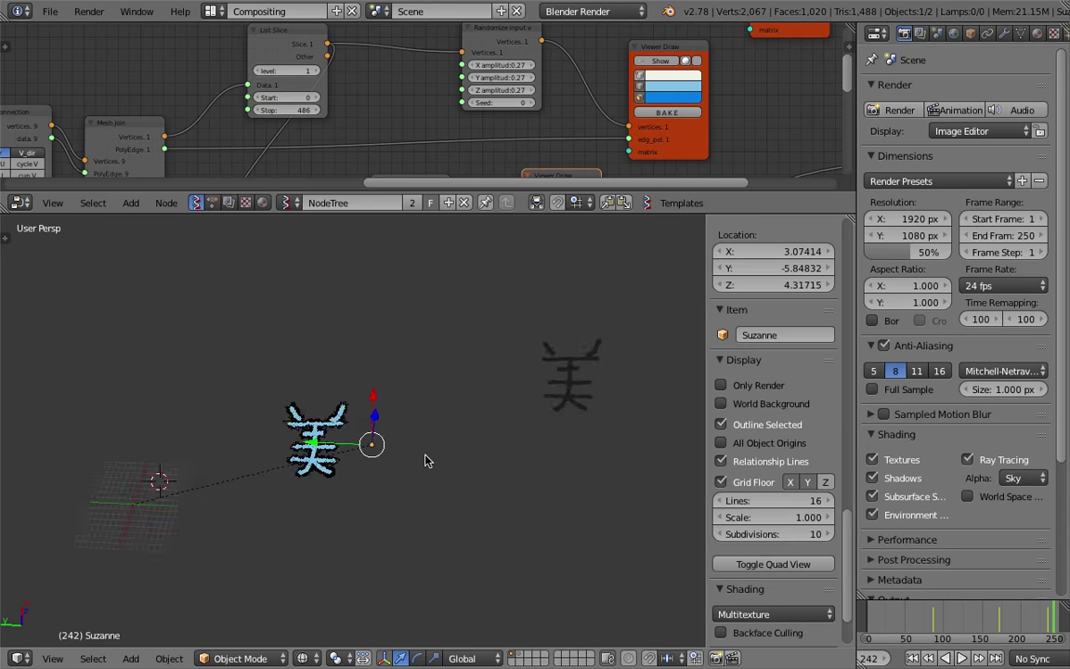
key("g")
left_click(464, 452)
- Frame the monkey-instanced character, return to solid shading, and save the blend file over itself
scroll(478, 426, "up", 4)
middle_click_drag(509, 377, 258, 446, "shift")
scroll(257, 446, "up", 5)
middle_click_drag(595, 407, 267, 460, "shift")
scroll(267, 461, "up", 4)
middle_click_drag(362, 500, 181, 425, "shift")
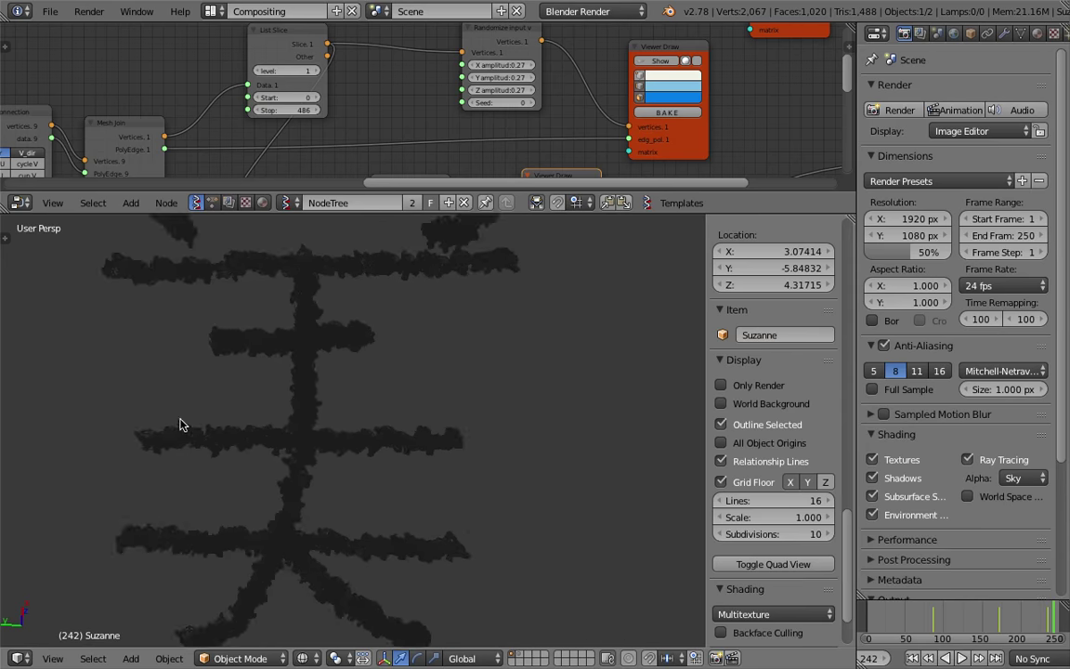
scroll(184, 427, "down", 4)
key("z")
scroll(264, 441, "up", 3)
scroll(258, 446, "down", 1)
middle_click_drag(270, 445, 306, 466)
key("ctrl+s")
left_click(305, 465)
- Enlarge the node editor and show its sidebar with the SV import/export settings
scroll(424, 109, "down", 7)
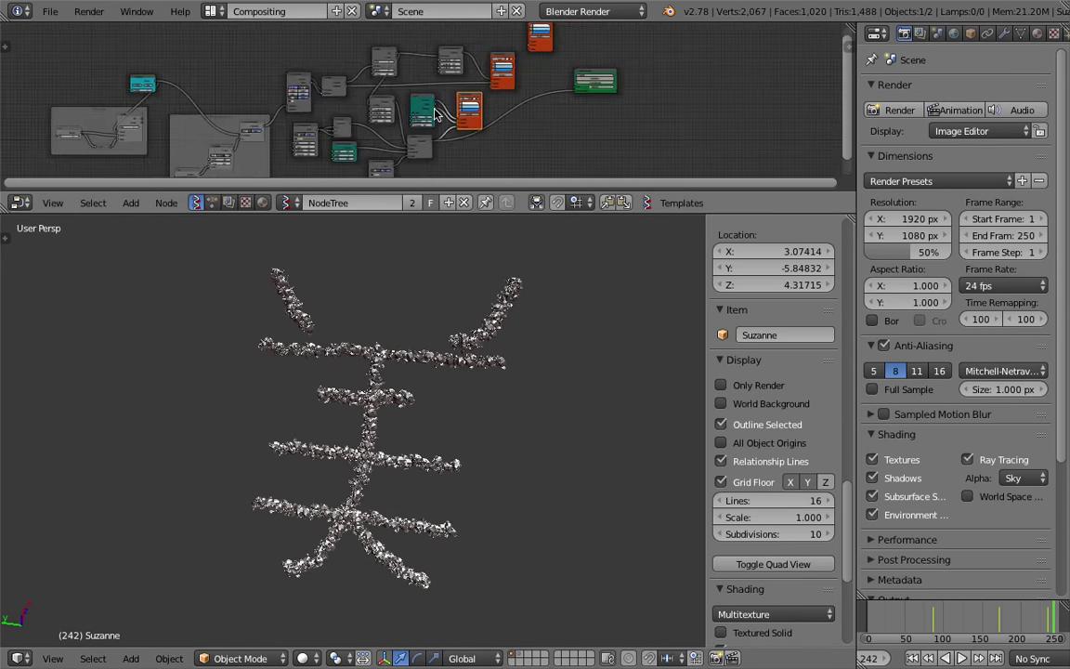
scroll(465, 99, "down", 1)
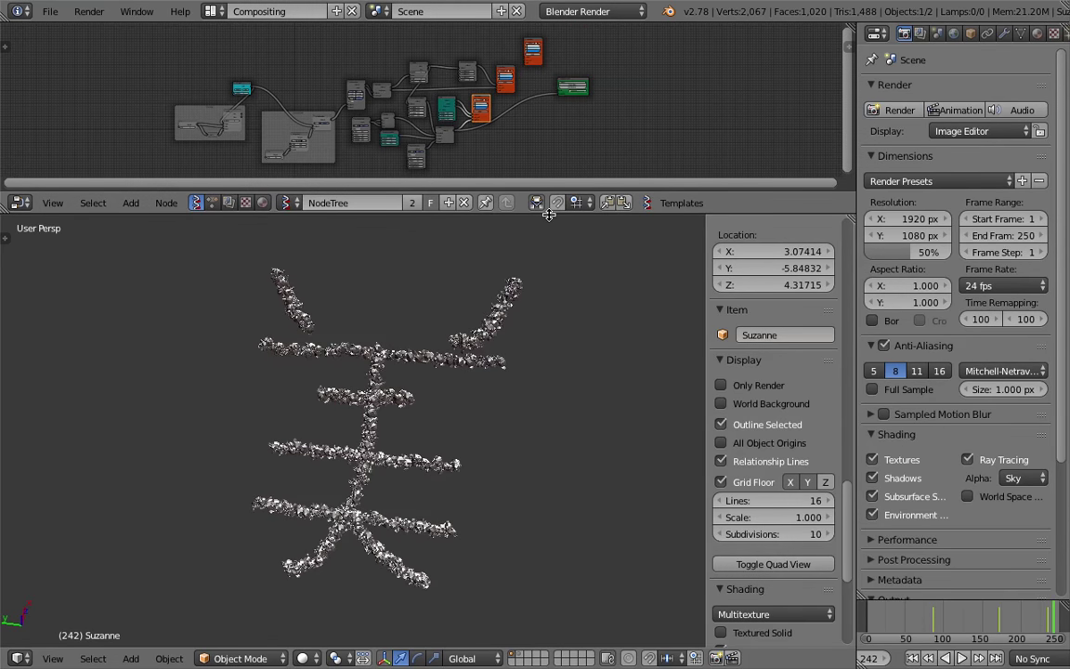
left_click_drag(547, 214, 545, 297)
scroll(421, 110, "up", 3)
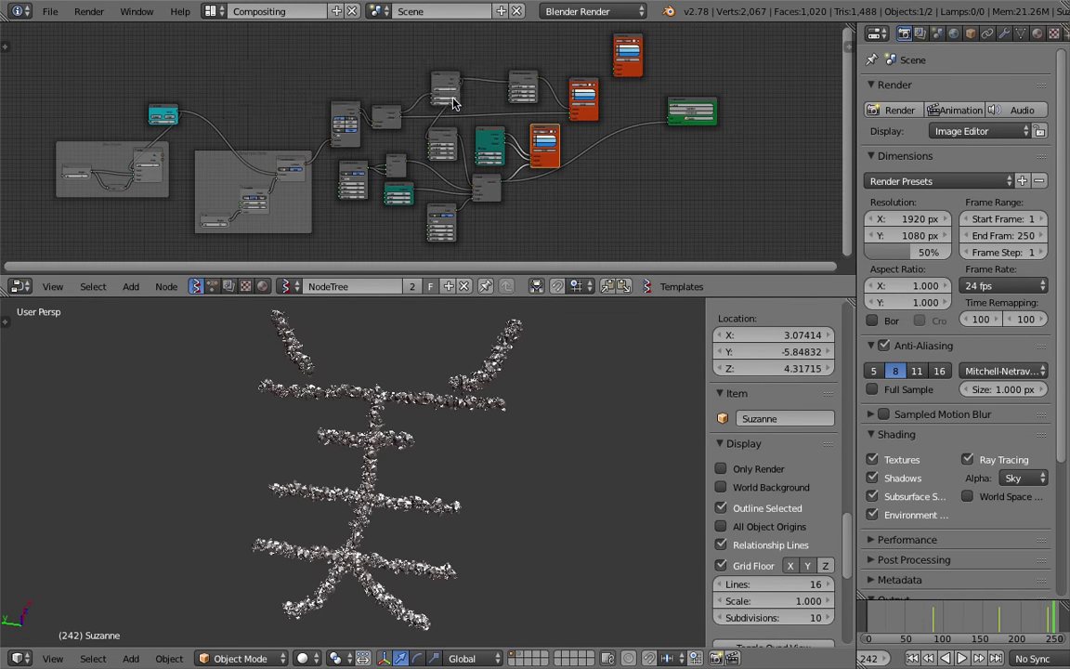
key("n")
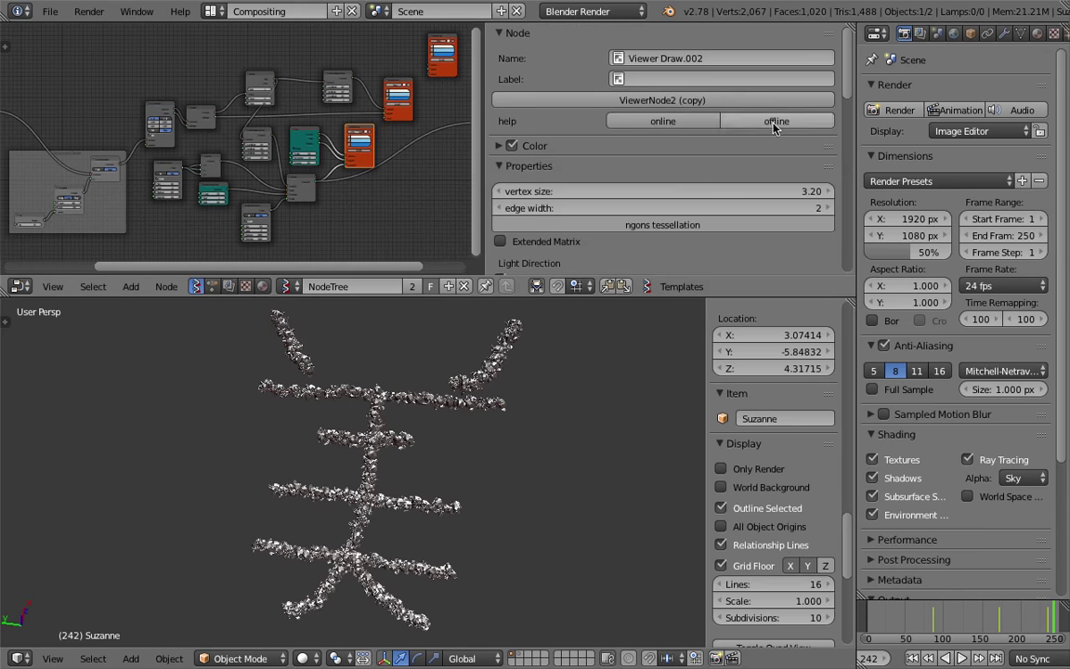
scroll(576, 197, "down", 4)
scroll(576, 197, "down", 8)
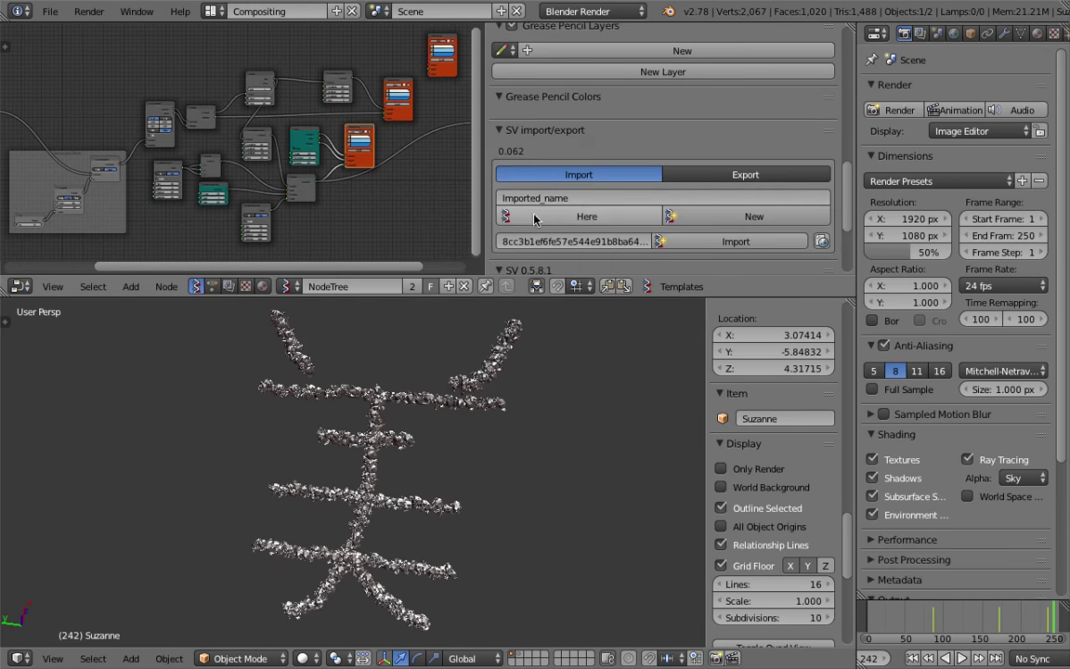
left_click_drag(483, 179, 551, 180)
scroll(650, 242, "down", 1)
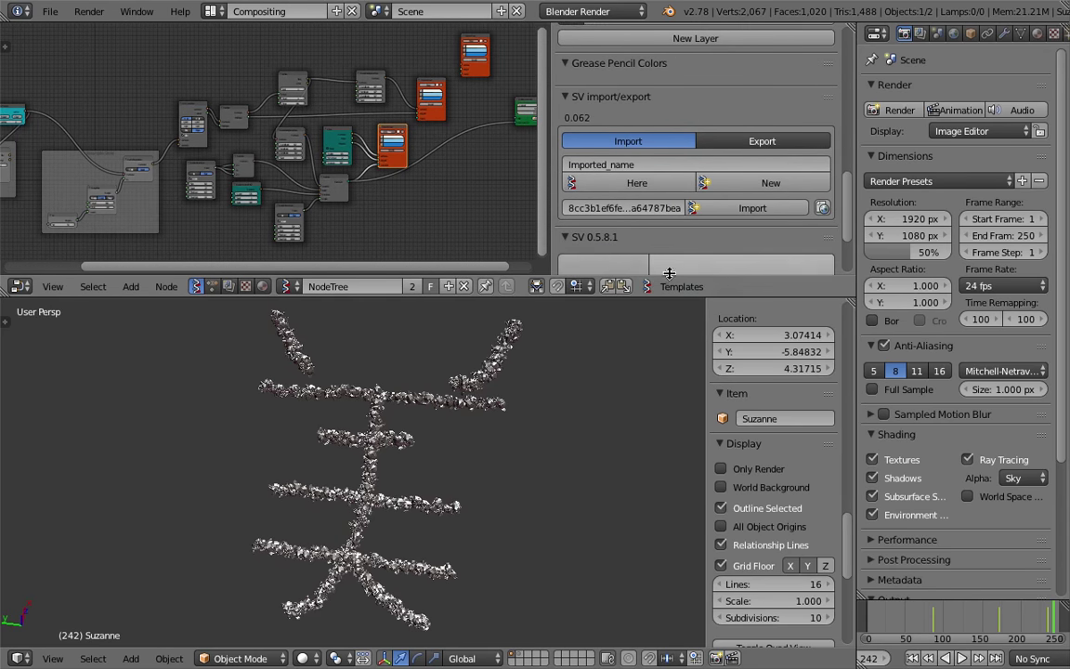
left_click_drag(670, 296, 670, 349)
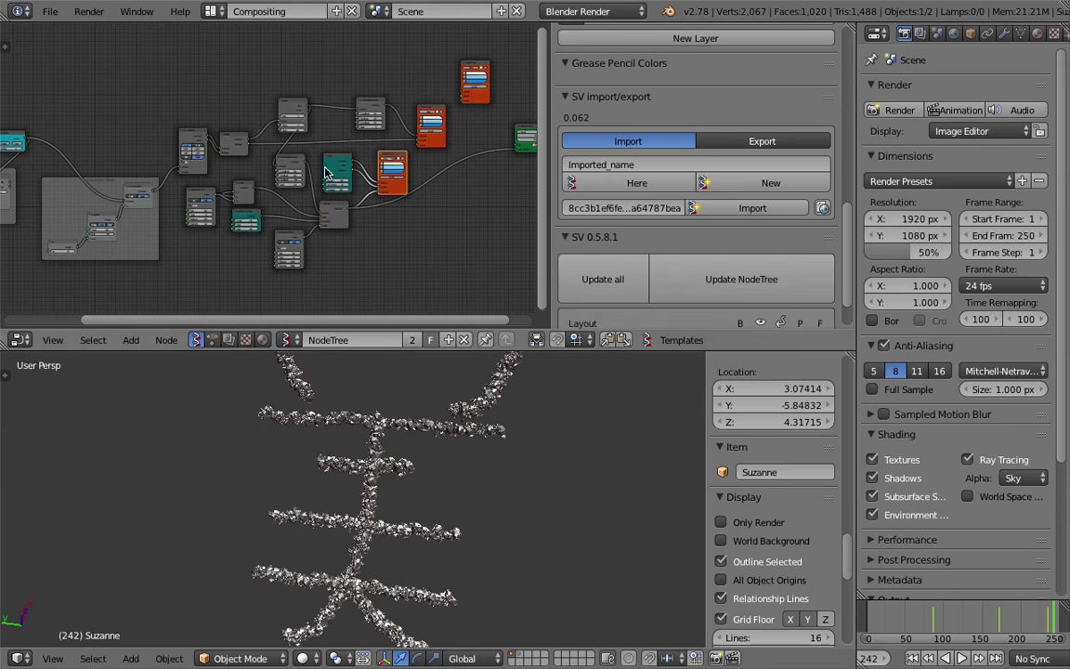
- Export the node tree to the Desktop as sv_gp_instancing, and save the blend file over itself
left_click(669, 140)
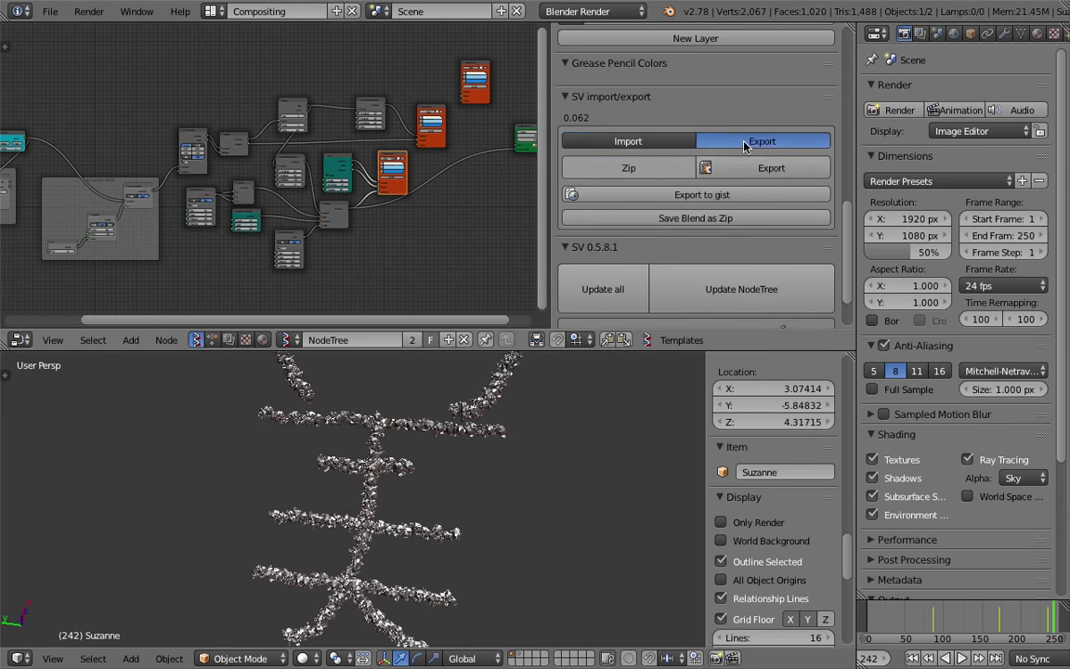
left_click(725, 172)
left_click(350, 73)
type("sv_gp_instanc")
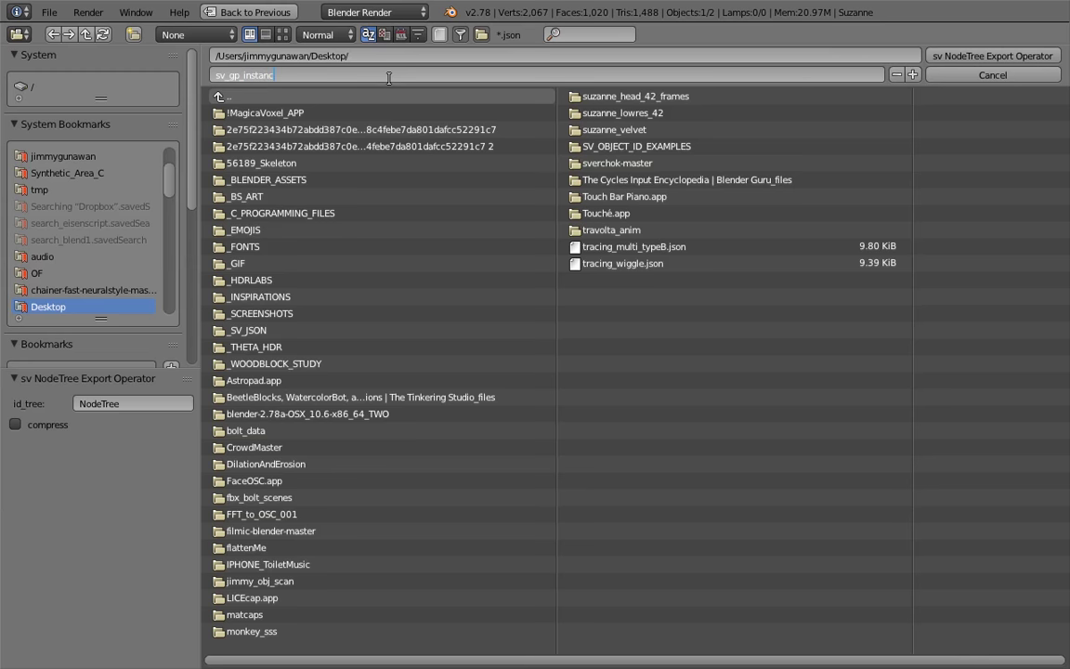
key("Return")
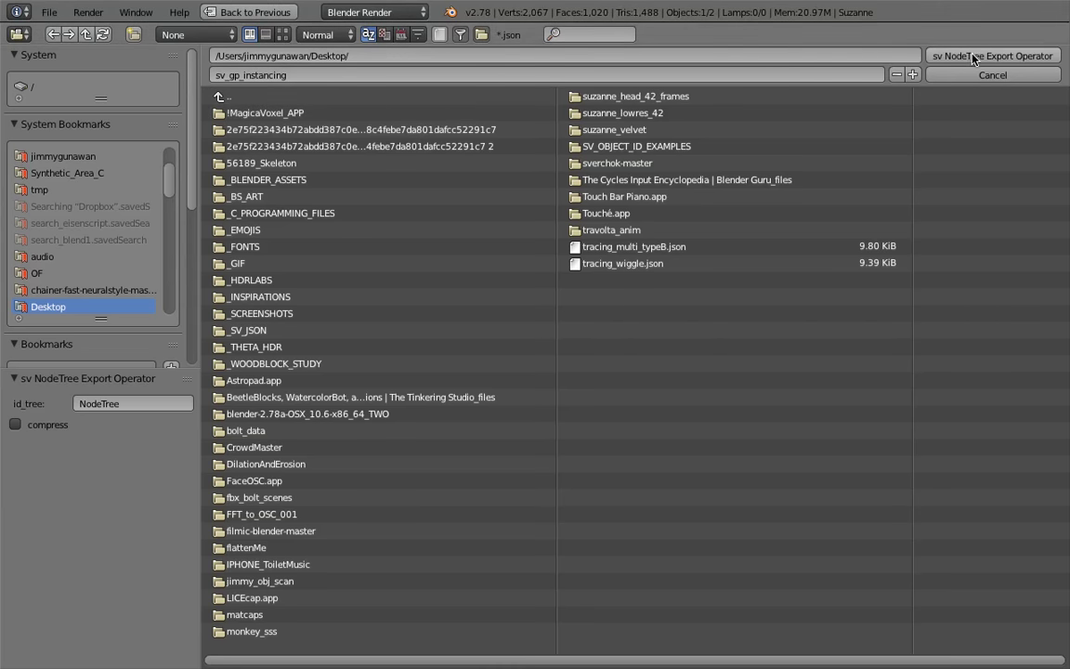
left_click(883, 51)
scroll(516, 444, "down", 4)
key("ctrl+s")
left_click(520, 436)
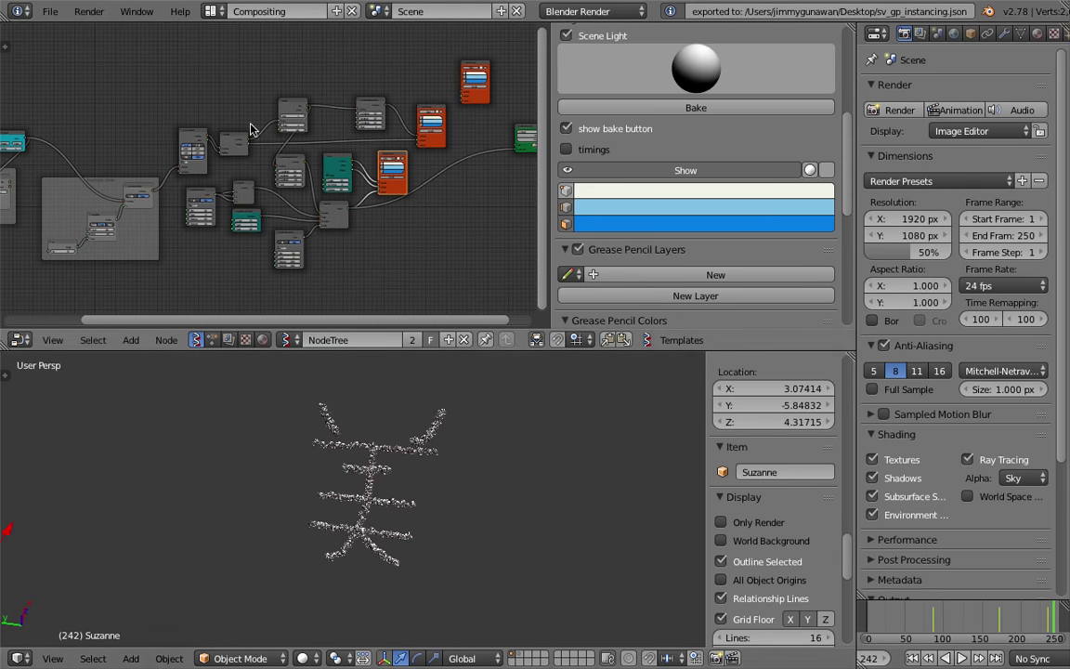
- Enlarge the 3D view, frame the monkey-instanced character, and save the blend file over itself
scroll(453, 432, "up", 5)
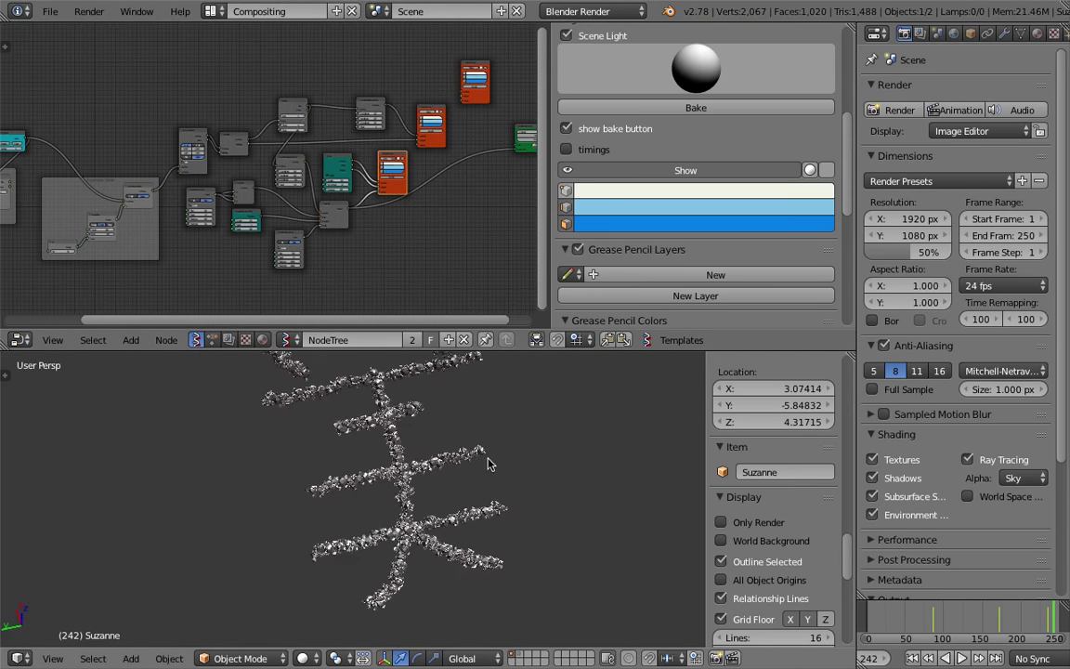
left_click_drag(533, 351, 528, 204)
scroll(515, 308, "down", 2)
scroll(472, 370, "up", 3)
middle_click_drag(367, 390, 426, 406)
key("ctrl+s")
left_click(466, 411)
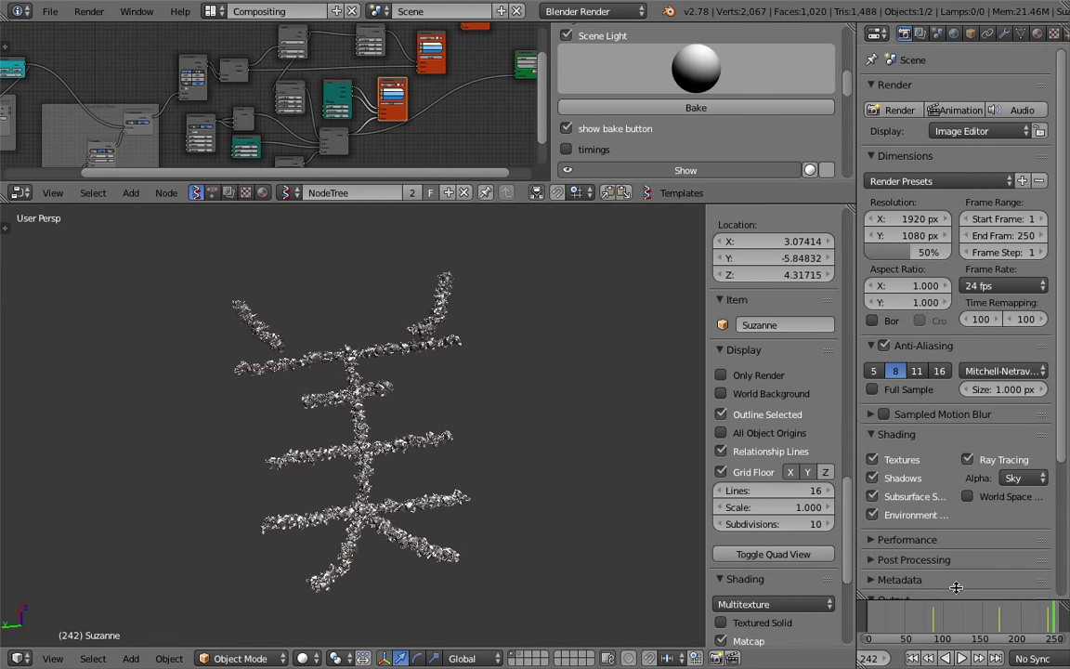
- Extend the animation's end frame to 300
scroll(1020, 628, "down", 5)
middle_click_drag(1017, 629, 955, 632)
middle_click_drag(868, 658, 1003, 658)
left_click(909, 657)
type("300")
key("Return")
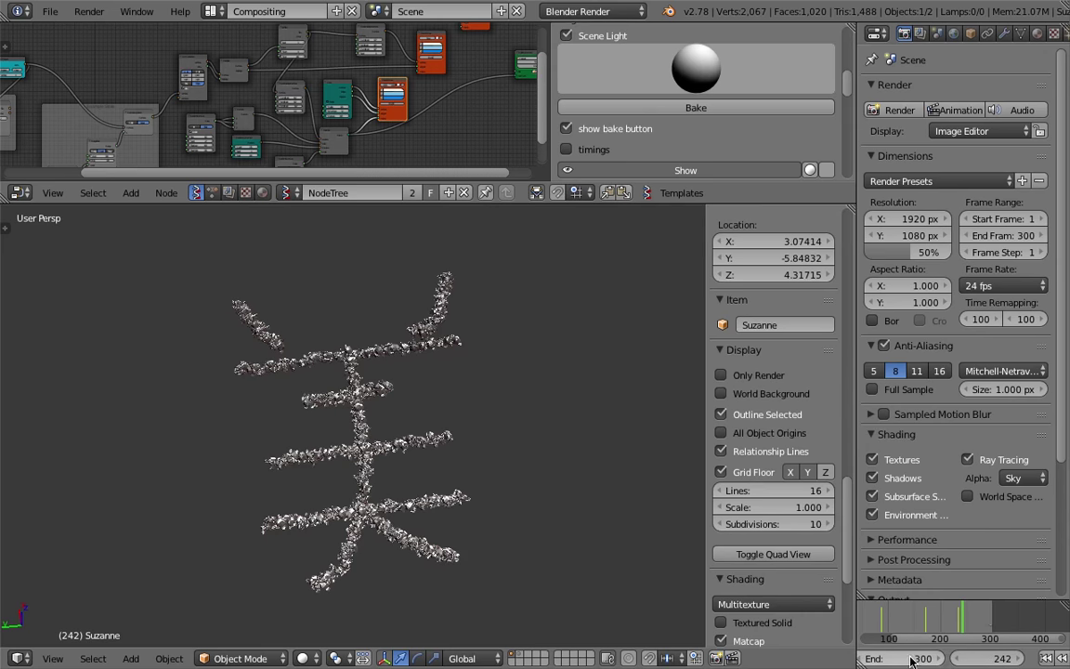
- At frame 287, draw an animal face with Grease Pencil: a round head, two eyes, a snout and two ears
left_click(986, 617)
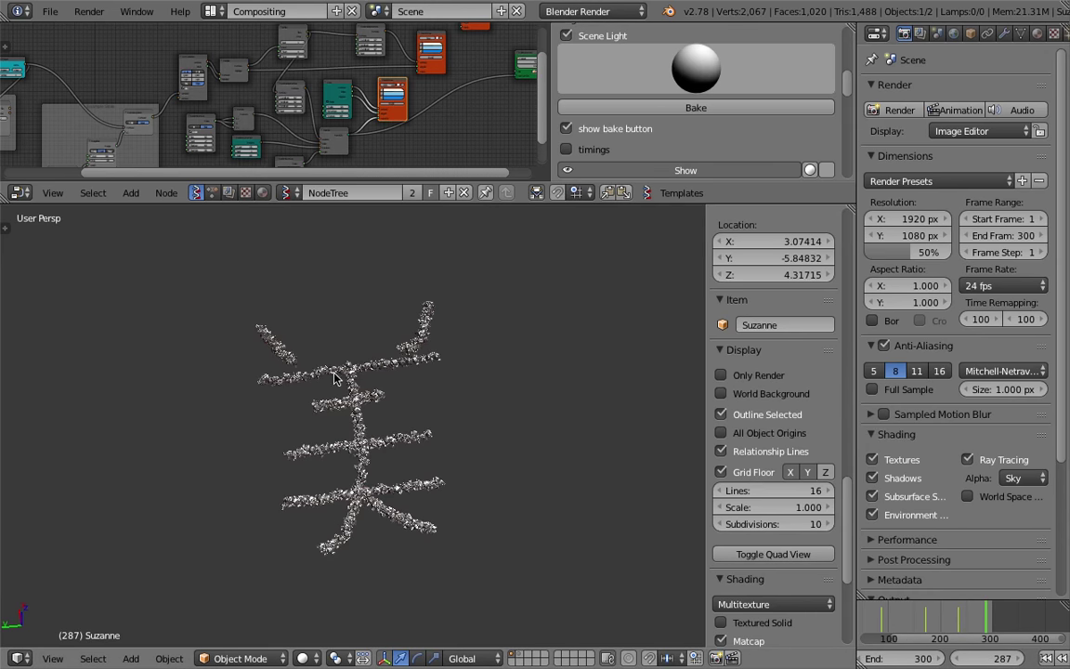
mouse_move(287, 271)
left_mouse_down()
mouse_move(150, 377)
mouse_move(590, 470)
mouse_move(322, 242)
mouse_move(262, 264)
left_mouse_up()
mouse_move(287, 470)
left_mouse_down()
mouse_move(447, 489)
mouse_move(314, 433)
left_mouse_up()
mouse_move(252, 367)
left_mouse_down()
mouse_move(296, 373)
mouse_move(347, 360)
left_mouse_up()
mouse_move(376, 357)
left_mouse_down()
mouse_move(394, 390)
mouse_move(415, 349)
left_mouse_up()
left_click_drag(162, 358, 212, 307)
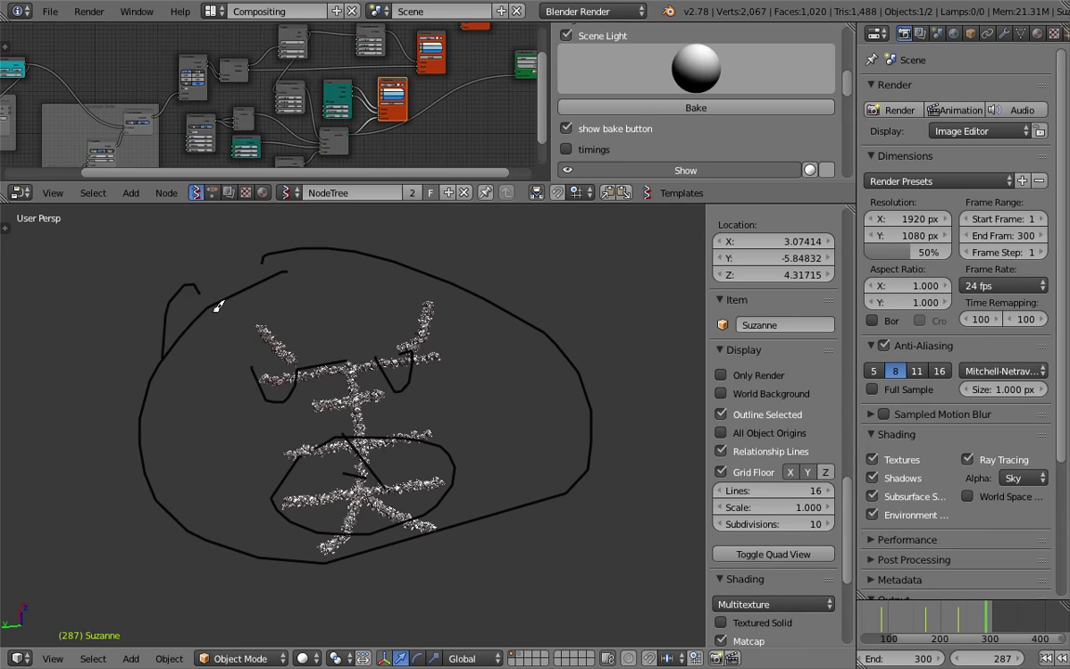
mouse_move(460, 288)
left_mouse_down()
mouse_move(513, 269)
mouse_move(516, 311)
left_mouse_up()
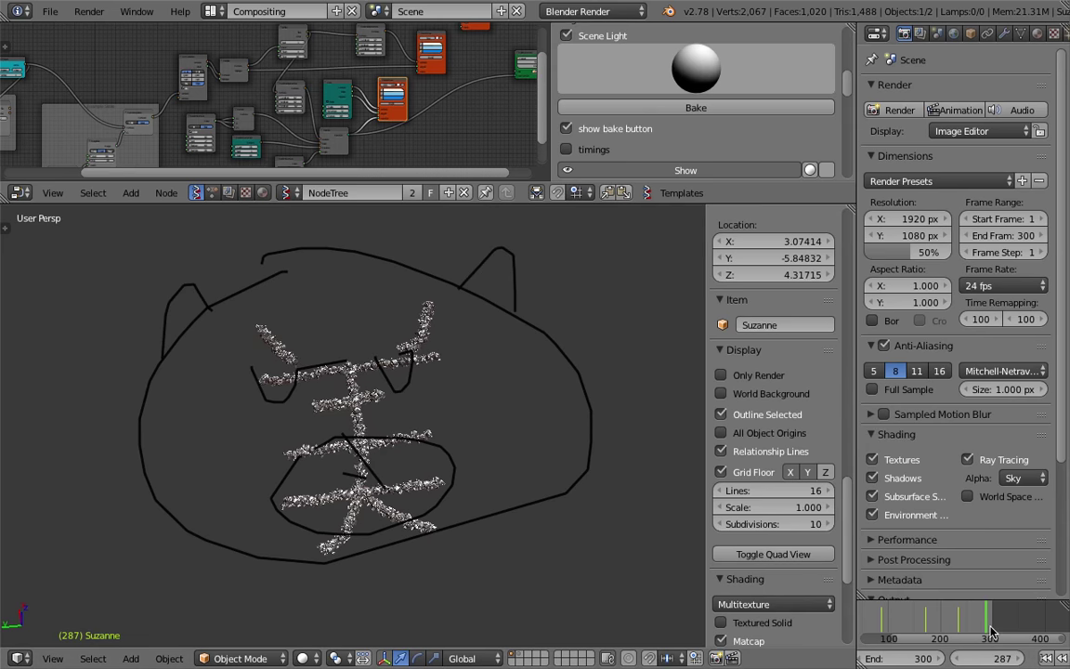
- Go to frame 295 and examine the instances generated along the face drawing
left_click(991, 628)
scroll(431, 392, "down", 5)
middle_click_drag(391, 363, 400, 422, "shift")
scroll(405, 441, "up", 5)
scroll(405, 440, "down", 5)
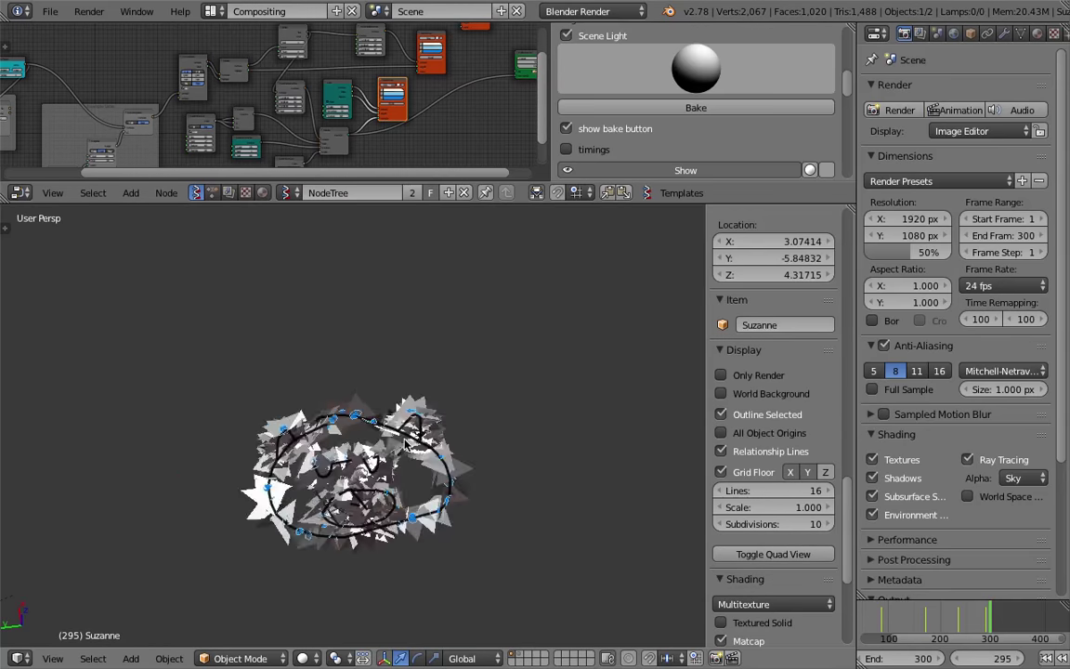
scroll(409, 455, "down", 6)
scroll(311, 501, "up", 10)
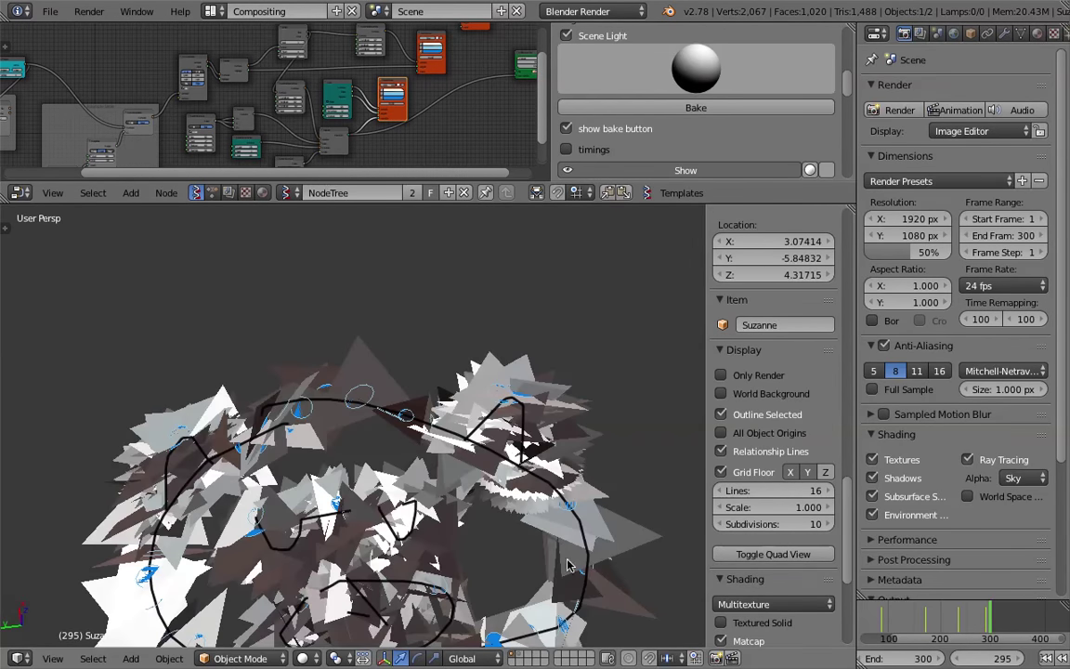
scroll(569, 564, "down", 6)
scroll(130, 589, "down", 2)
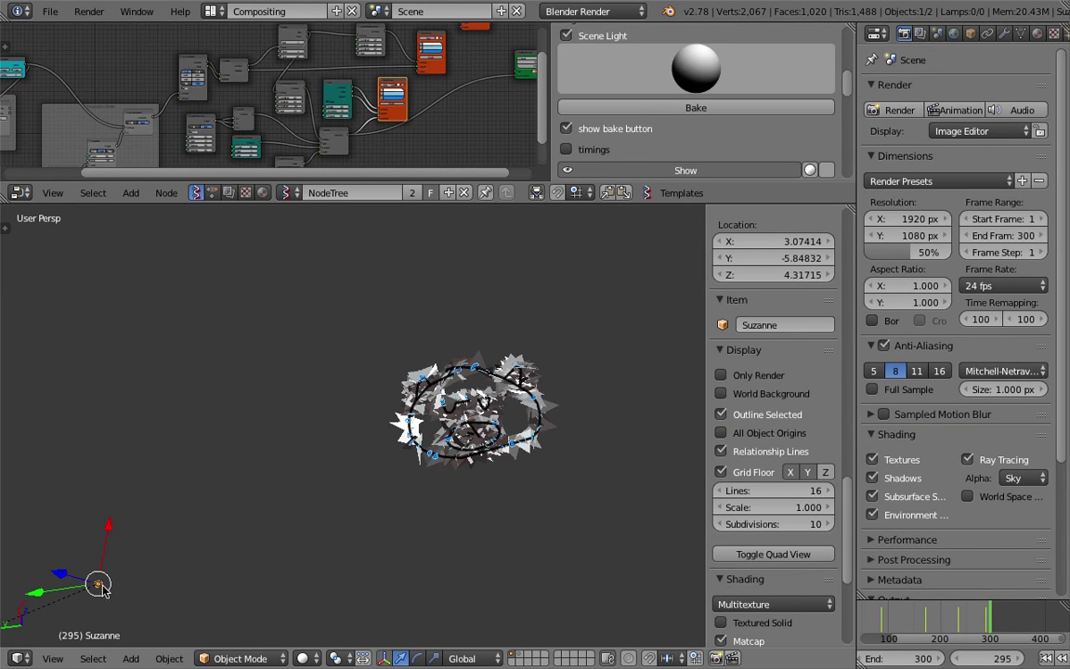
- Go to frame 302 and show the face drawing's circle instances in wireframe shading
left_click_drag(104, 581, 201, 448)
left_click_drag(974, 627, 994, 624)
scroll(506, 423, "up", 5)
key("z")
middle_click_drag(546, 467, 423, 439, "shift")
key("z")
- Bring the instancing nodes into view and enlarge the node editor
middle_click_drag(456, 153, 416, 153)
scroll(423, 110, "up", 3)
middle_click_drag(423, 109, 411, 73)
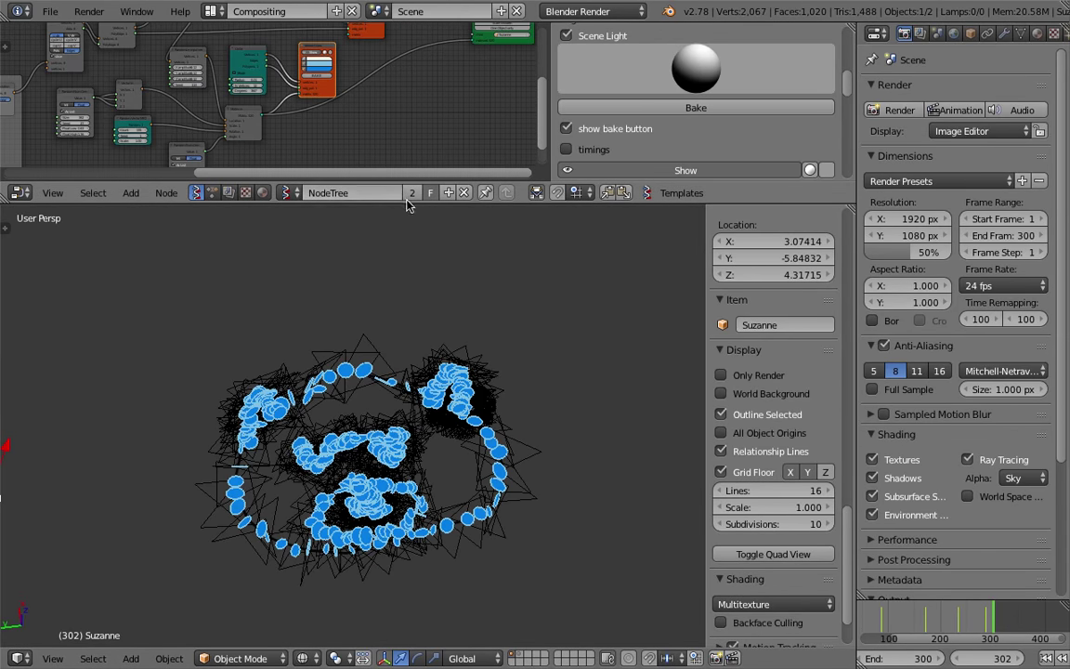
left_click_drag(406, 203, 406, 270)
- Frame the monkey instances along the face drawing and switch the viewport to solid shading
scroll(255, 429, "down", 15)
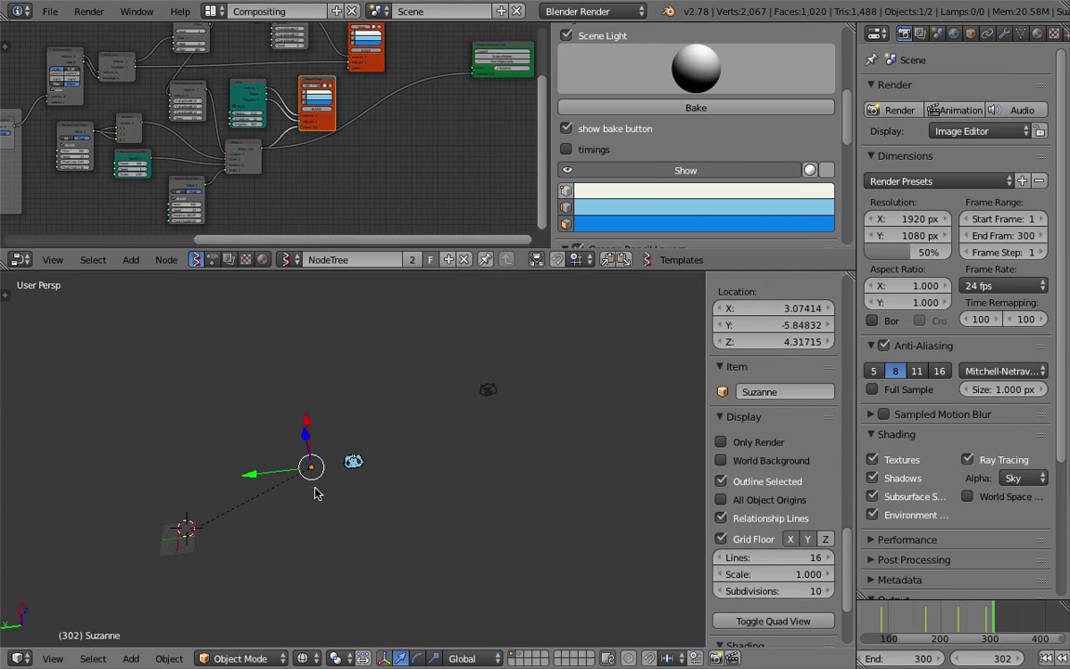
scroll(490, 418, "up", 7)
middle_click_drag(516, 422, 377, 475, "shift")
scroll(377, 476, "up", 7)
mouse_move(442, 420)
middle_mouse_down("shift")
mouse_move(334, 501)
mouse_move(353, 467)
mouse_move(411, 475)
middle_mouse_up("shift")
scroll(347, 496, "up", 8)
scroll(351, 493, "down", 3)
key("z")
scroll(368, 485, "down", 3)
- Go to frame 210 and frame the monkey instances along the earlier Chinese-style character
left_click(945, 621)
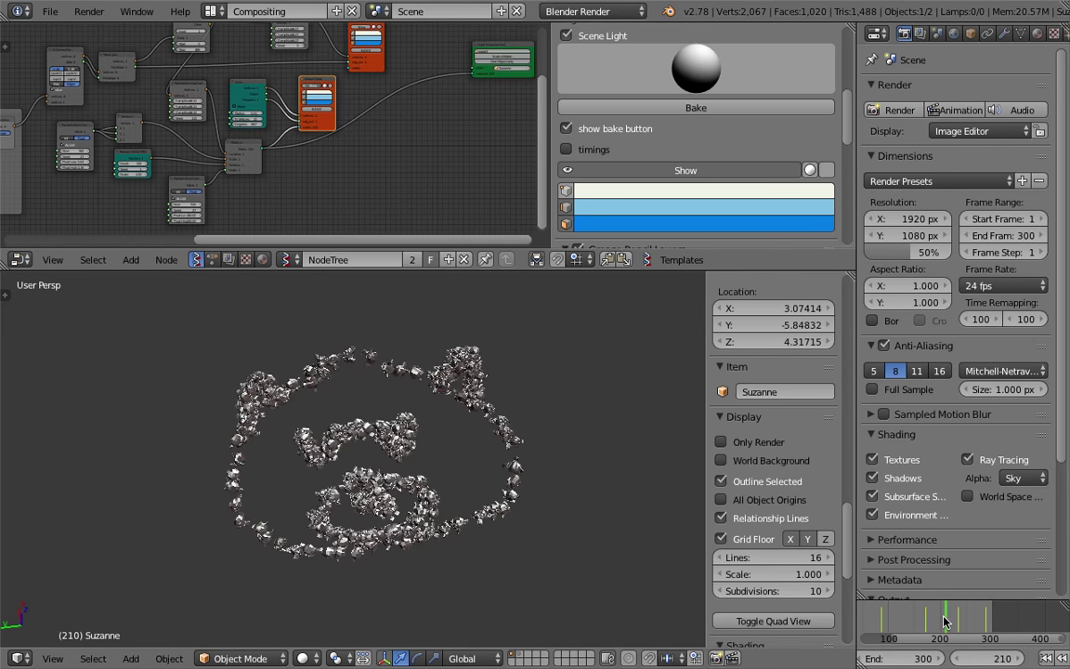
middle_click_drag(243, 531, 463, 453, "shift")
middle_click_drag(310, 513, 413, 477, "shift")
scroll(412, 477, "up", 3)
scroll(433, 454, "up", 4)
middle_click_drag(346, 526, 469, 495, "shift")
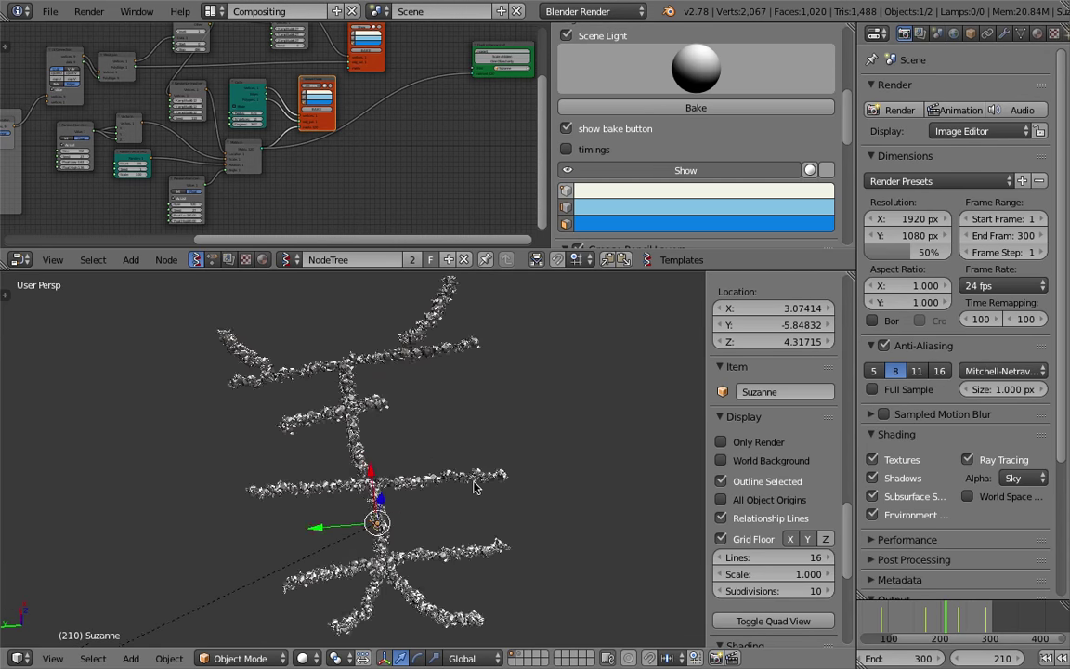